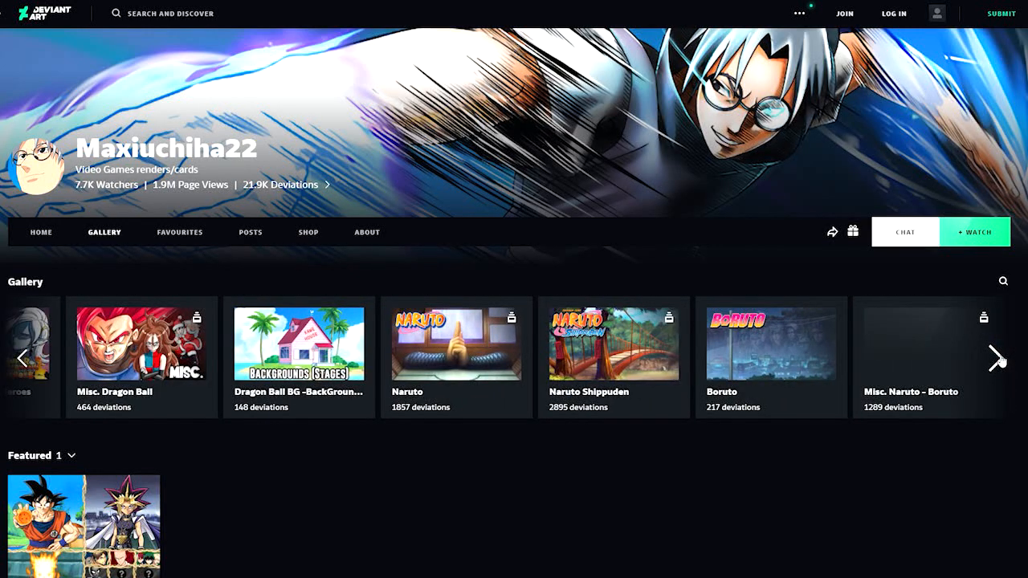
# Look through the artist's gallery folders and open the collection of all deviations
pyautogui.click(996, 359)
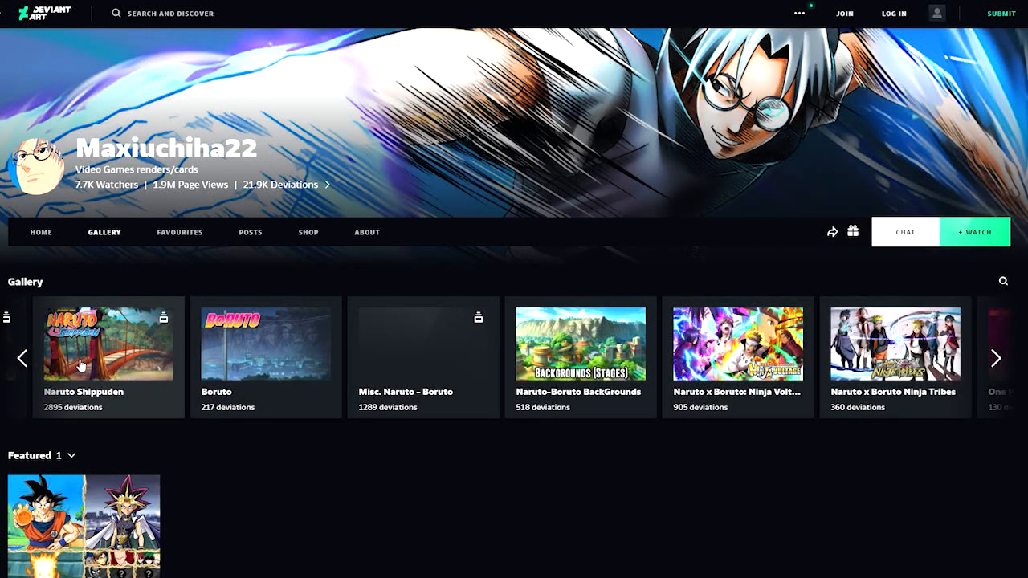
pyautogui.click(24, 359)
pyautogui.click(24, 359)
pyautogui.click(24, 359)
pyautogui.click(24, 359)
pyautogui.click(24, 359)
pyautogui.click(24, 359)
pyautogui.click(24, 359)
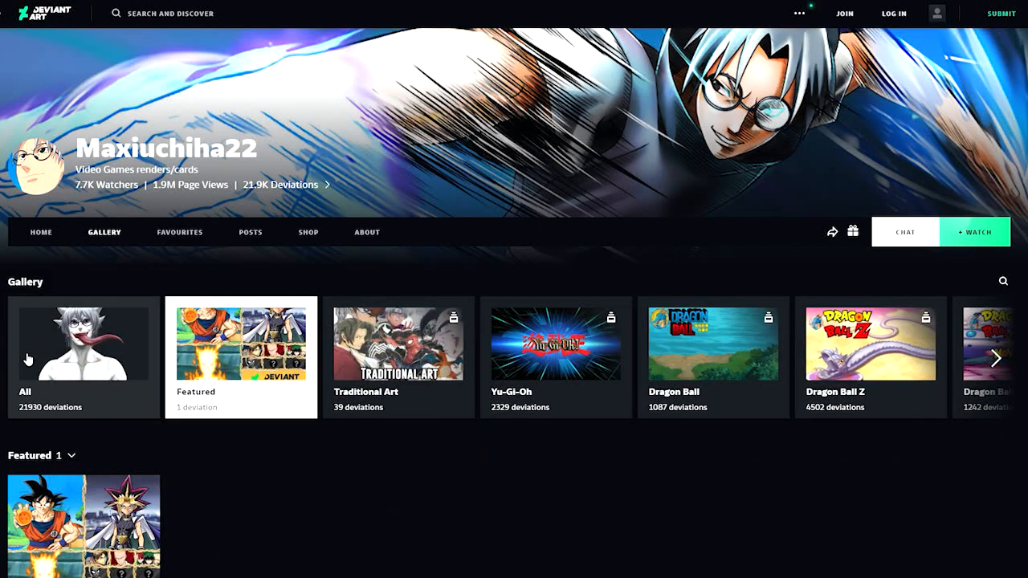
# Examine the Naruto character renders in the full collection for suitable thumbnail artwork
pyautogui.scroll(-2, 565, 460)
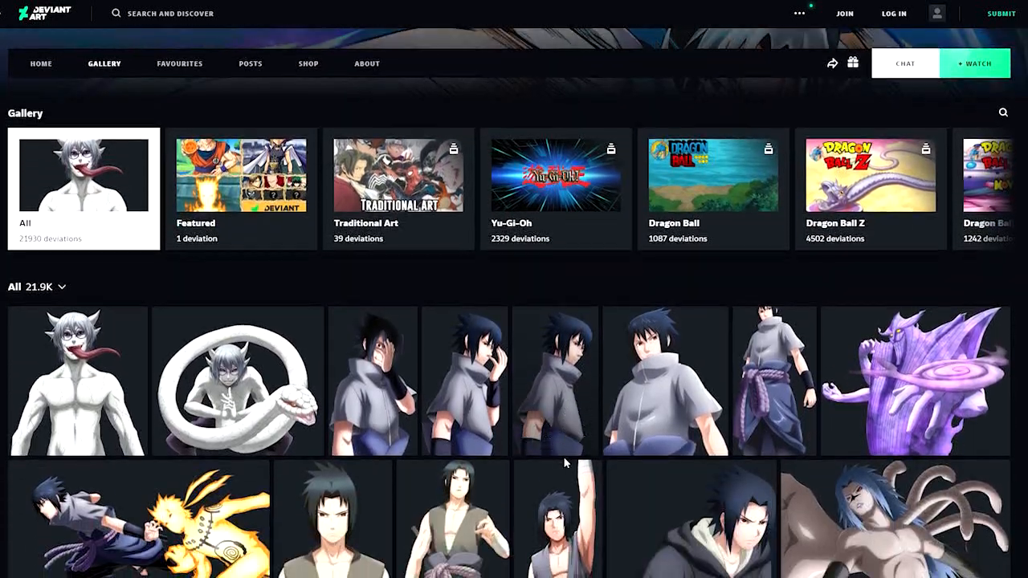
pyautogui.scroll(-2, 564, 463)
pyautogui.scroll(-2, 566, 464)
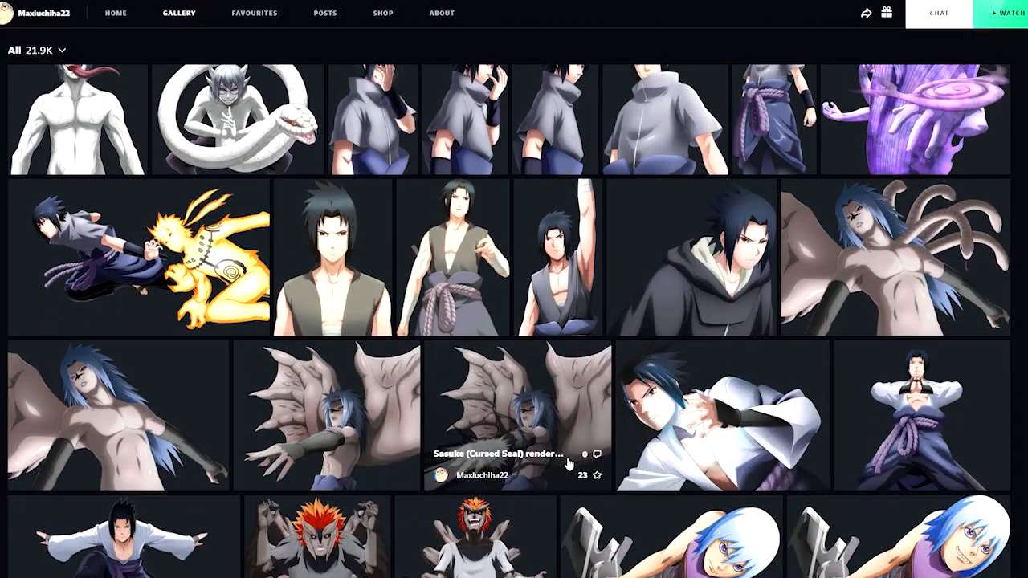
pyautogui.scroll(-4, 567, 464)
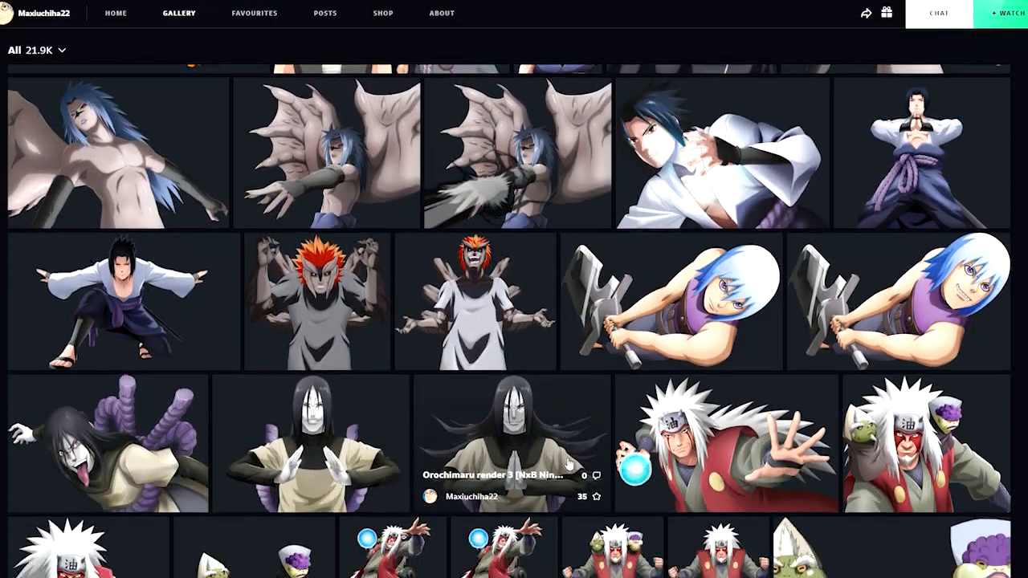
pyautogui.scroll(-5, 566, 464)
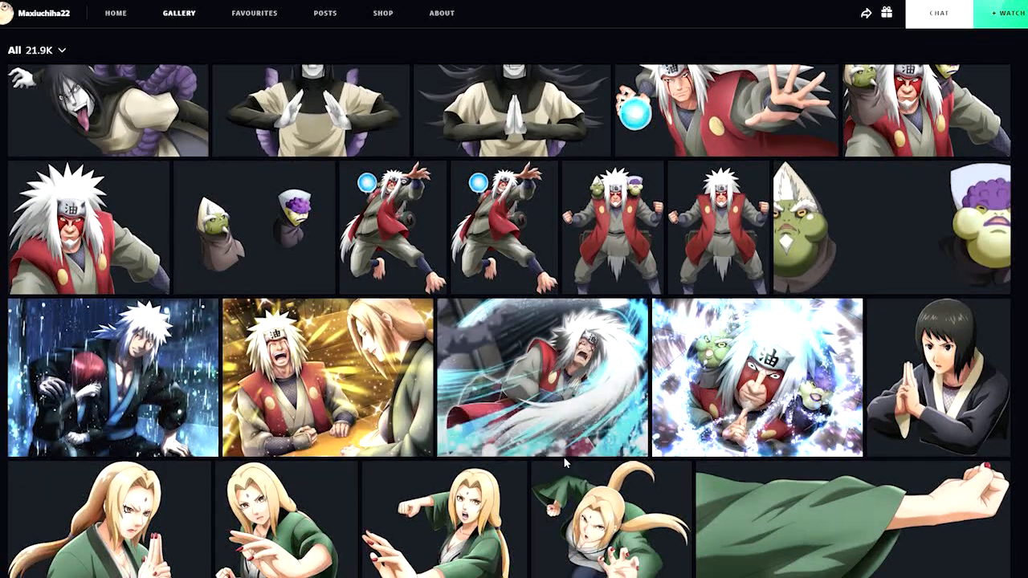
pyautogui.scroll(-4, 567, 464)
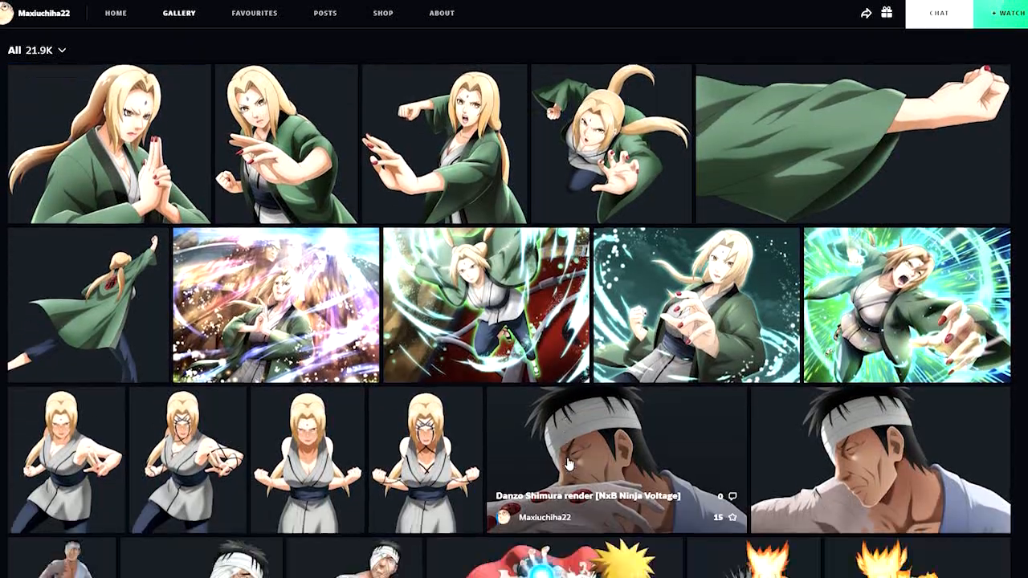
pyautogui.scroll(-5, 567, 464)
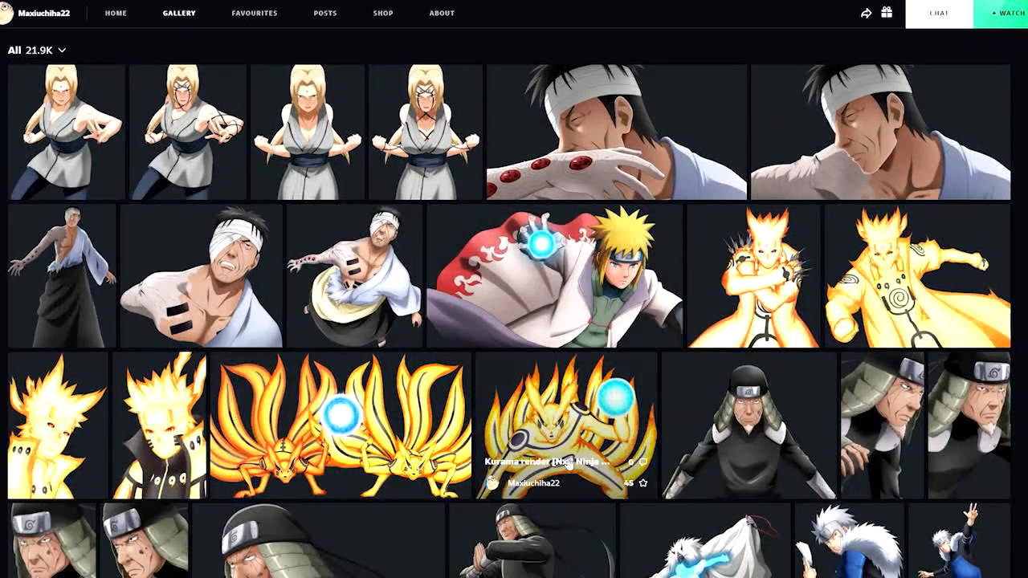
pyautogui.scroll(-8, 567, 464)
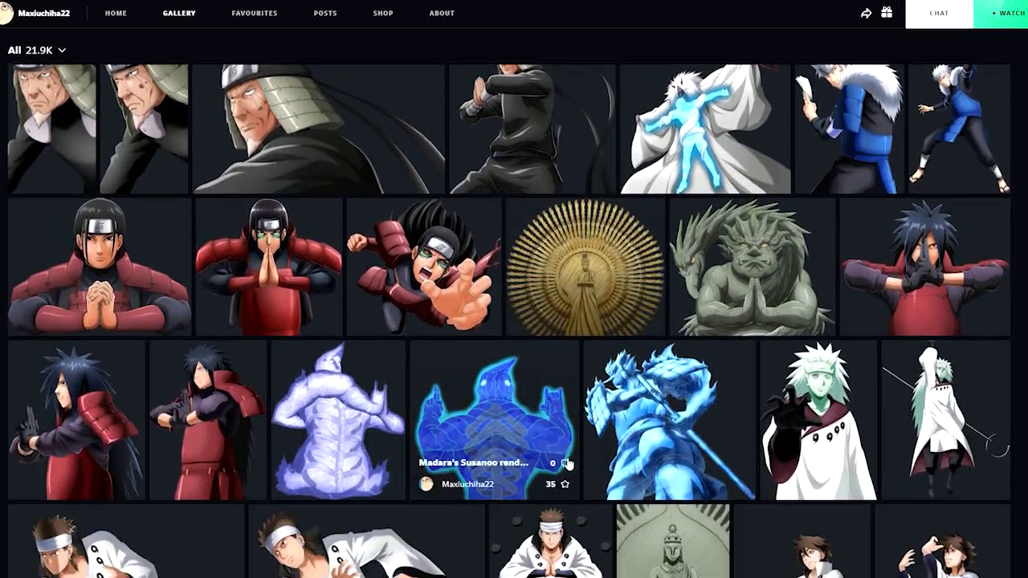
pyautogui.scroll(-6, 567, 465)
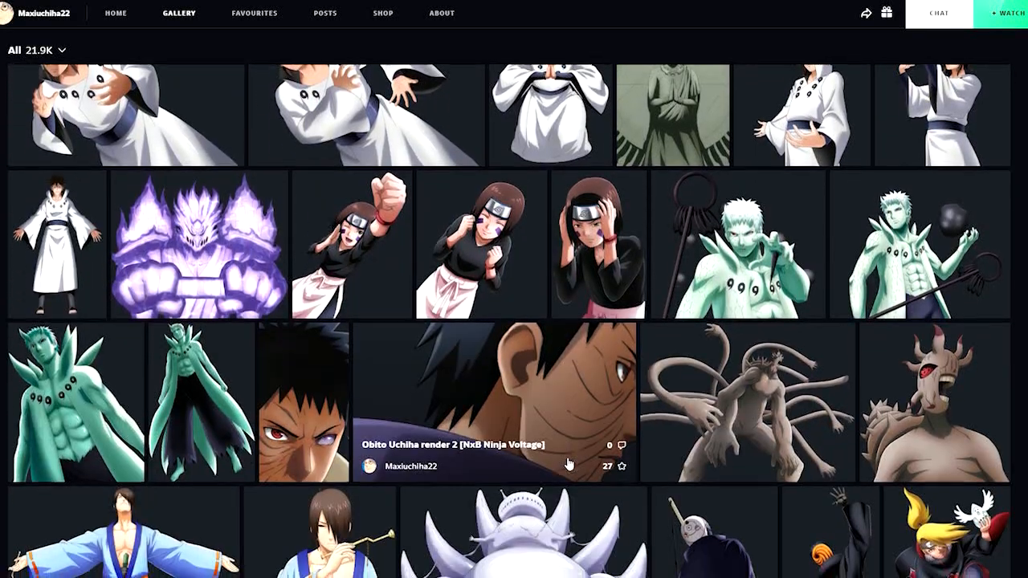
pyautogui.scroll(-1, 567, 464)
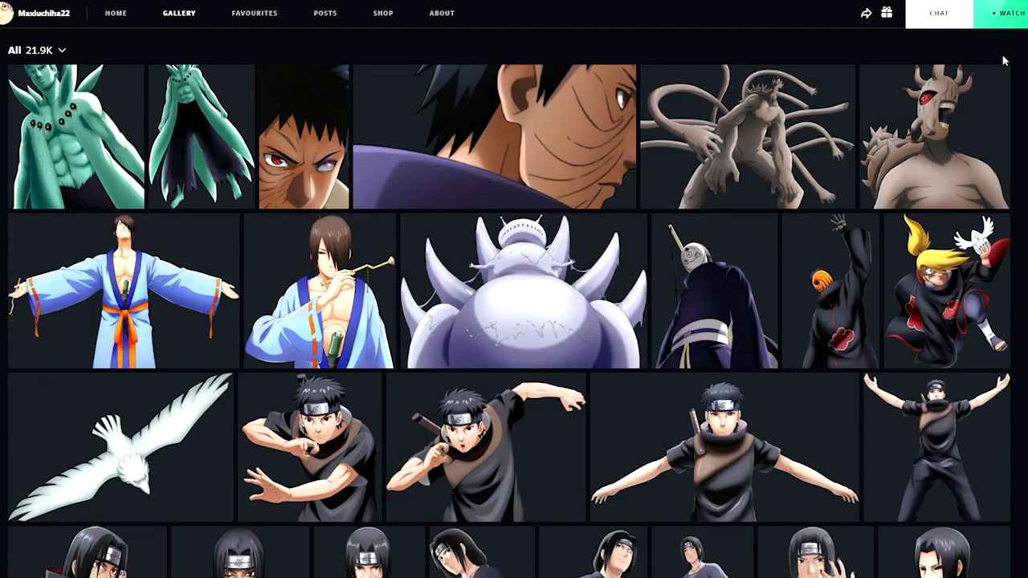
pyautogui.scroll(-4, 878, 208)
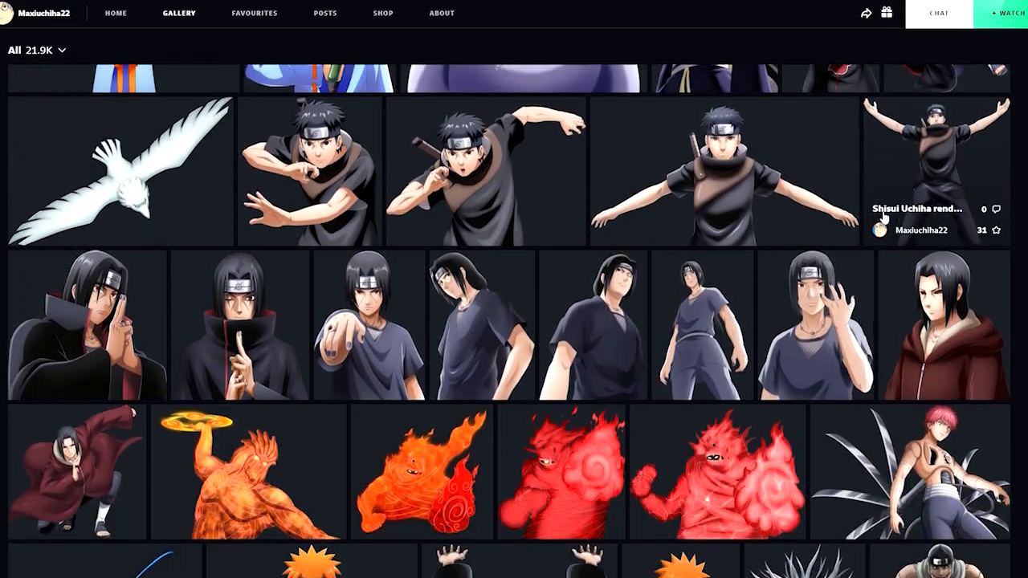
pyautogui.scroll(-5, 883, 217)
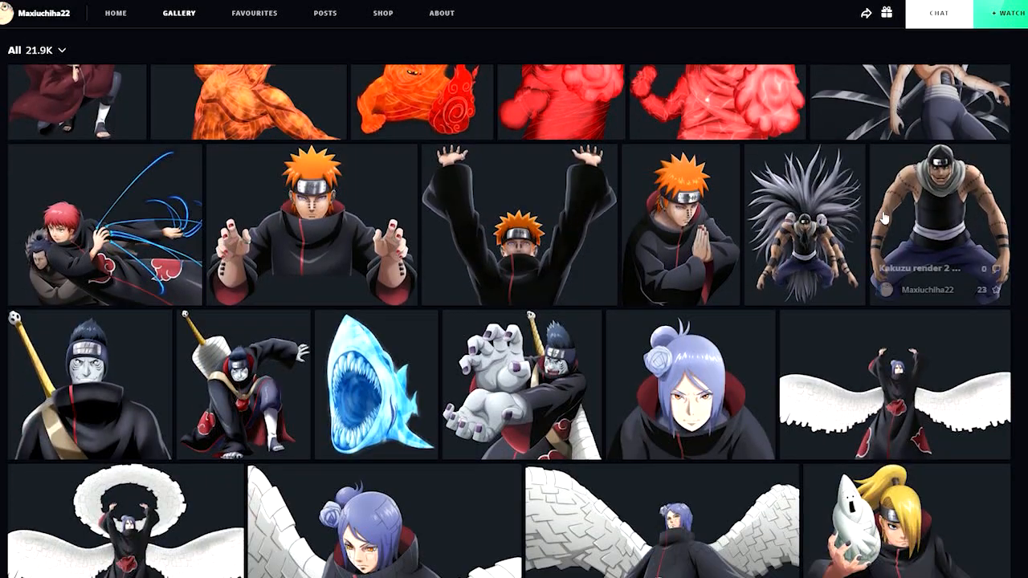
pyautogui.scroll(-6, 883, 217)
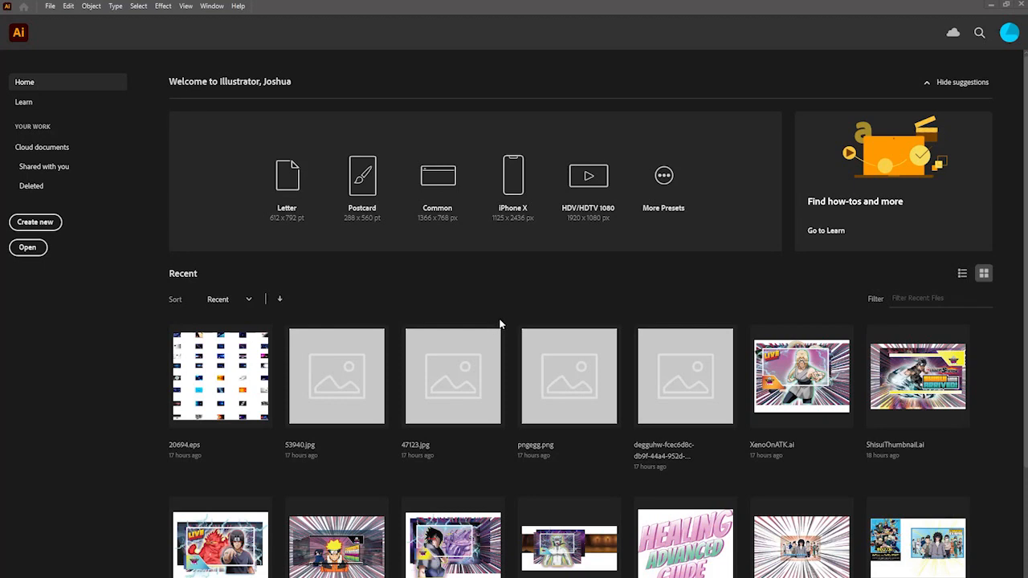
# In Illustrator, create a new 1280 x 720 px landscape document with one artboard and CMYK color
pyautogui.click(47, 224)
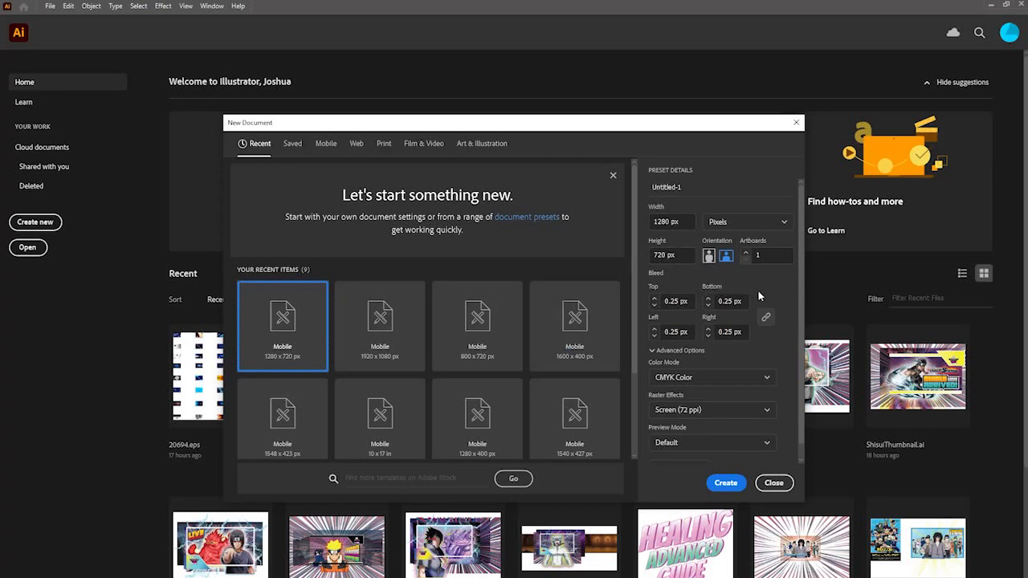
pyautogui.click(728, 487)
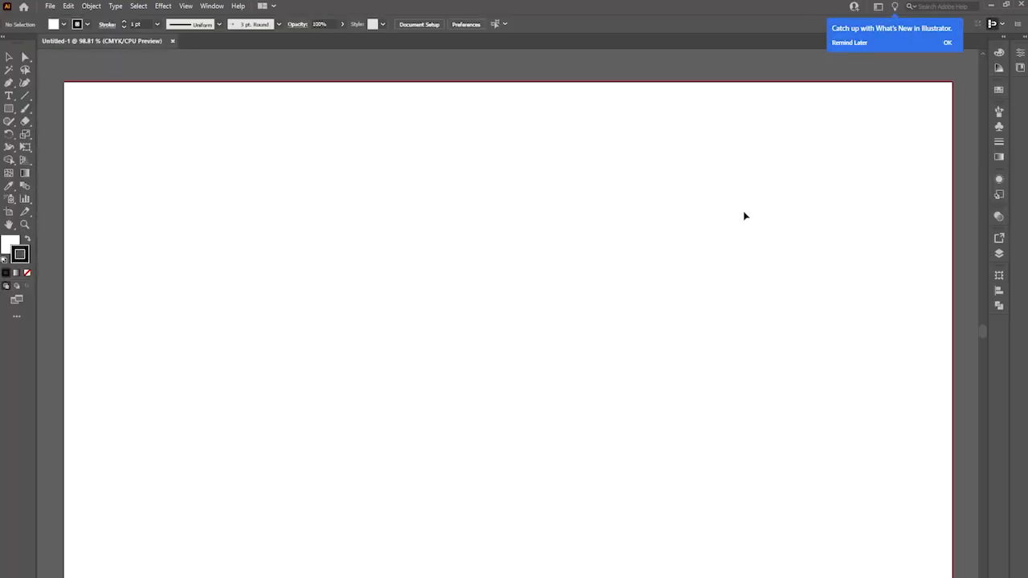
# Add six new layers to the document and make Layer 3 the active layer
pyautogui.click(998, 253)
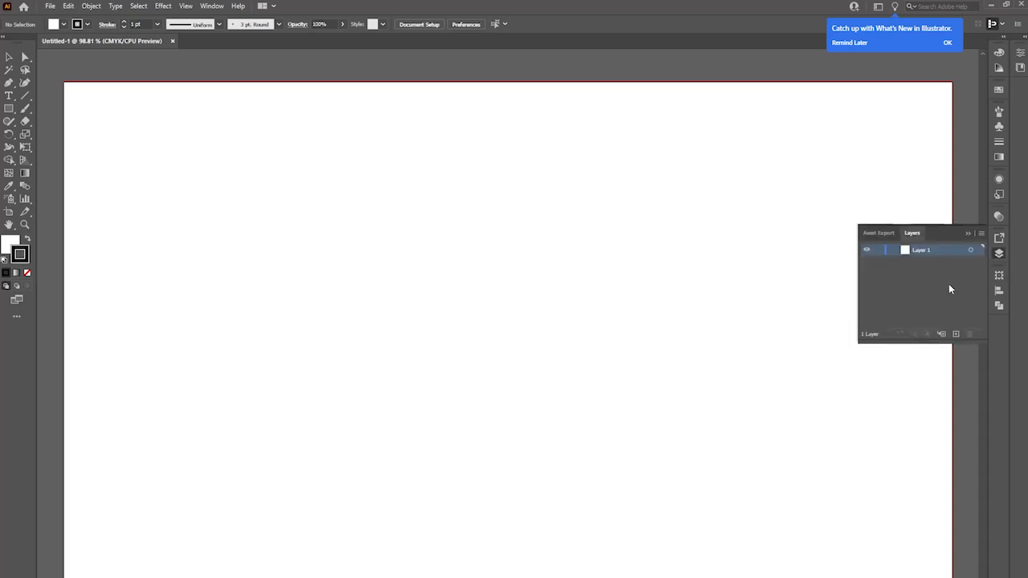
pyautogui.click(999, 254)
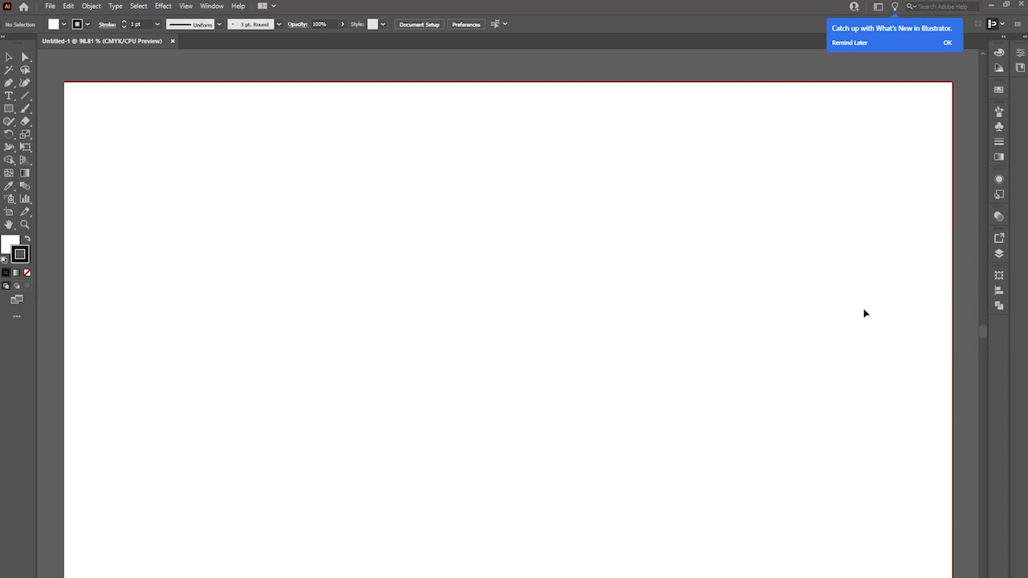
pyautogui.click(999, 254)
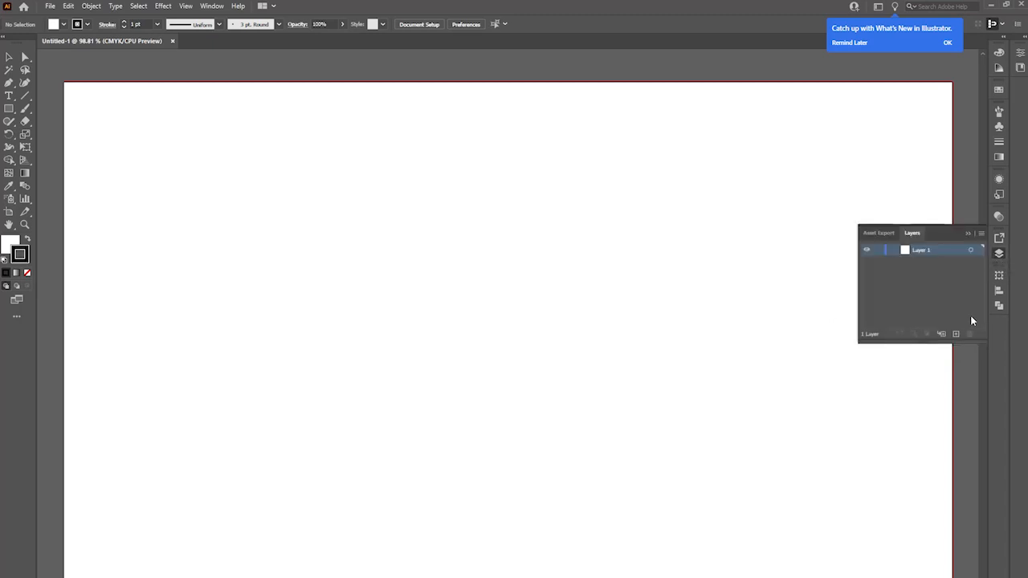
pyautogui.click(955, 334)
pyautogui.click(955, 334)
pyautogui.click(955, 333)
pyautogui.click(956, 333)
pyautogui.click(955, 333)
pyautogui.click(956, 333)
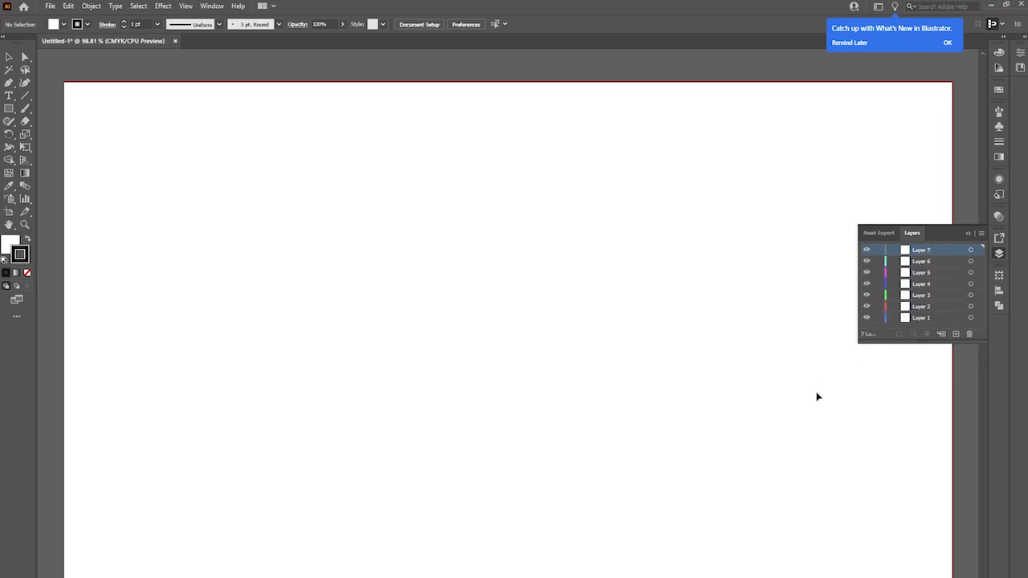
pyautogui.click(927, 297)
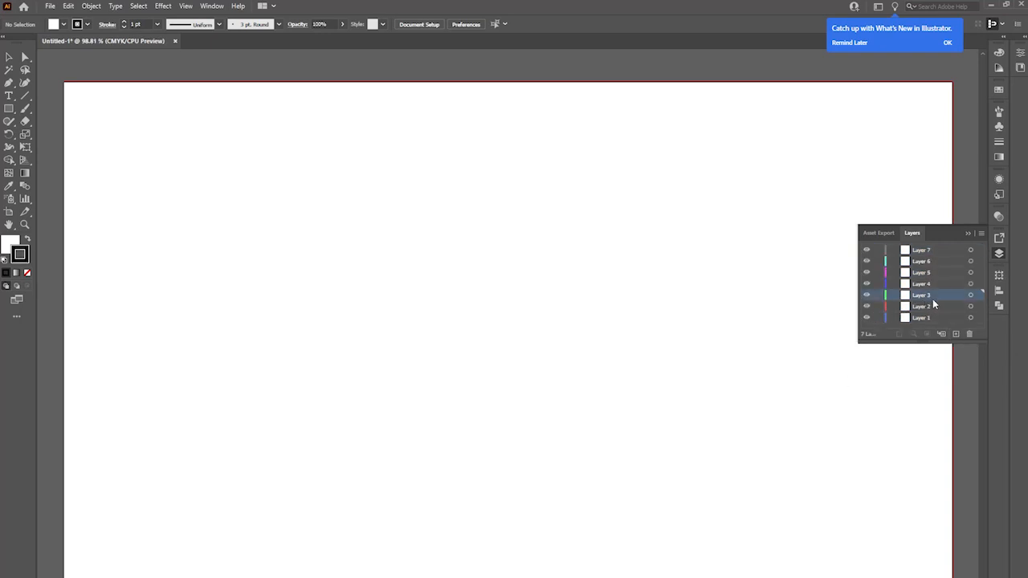
pyautogui.click(998, 253)
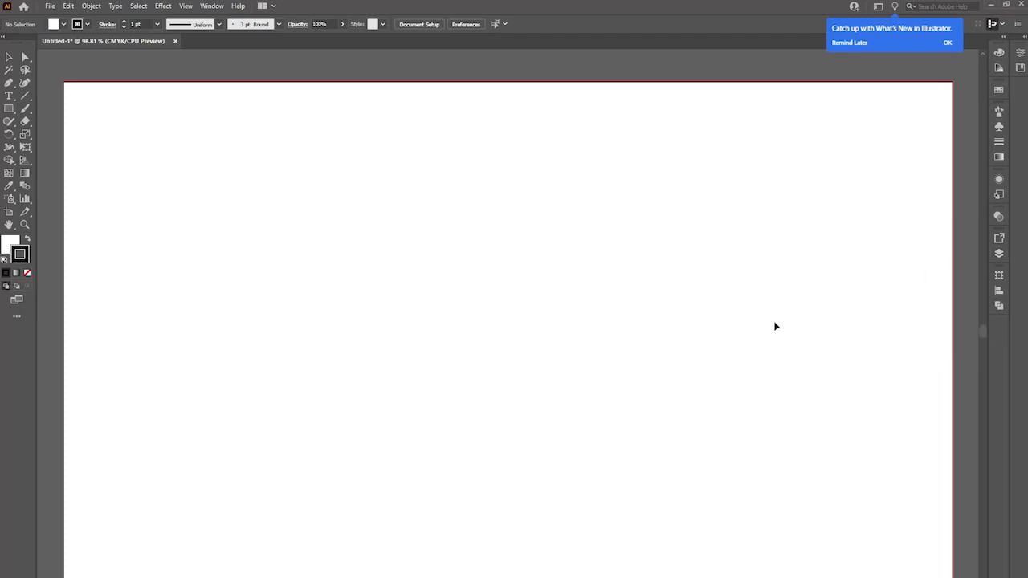
# Open the character render degguhw-fcec6d8c-db9f-44a4-952d-bc3e30903a67 from the Thumbnail Tutorial folder
pyautogui.click(51, 6)
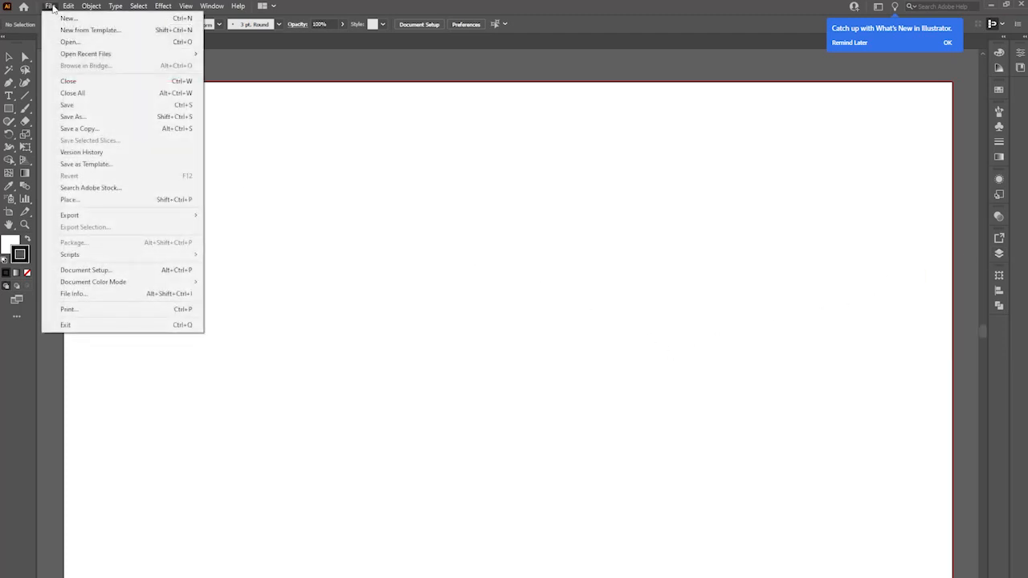
pyautogui.click(71, 42)
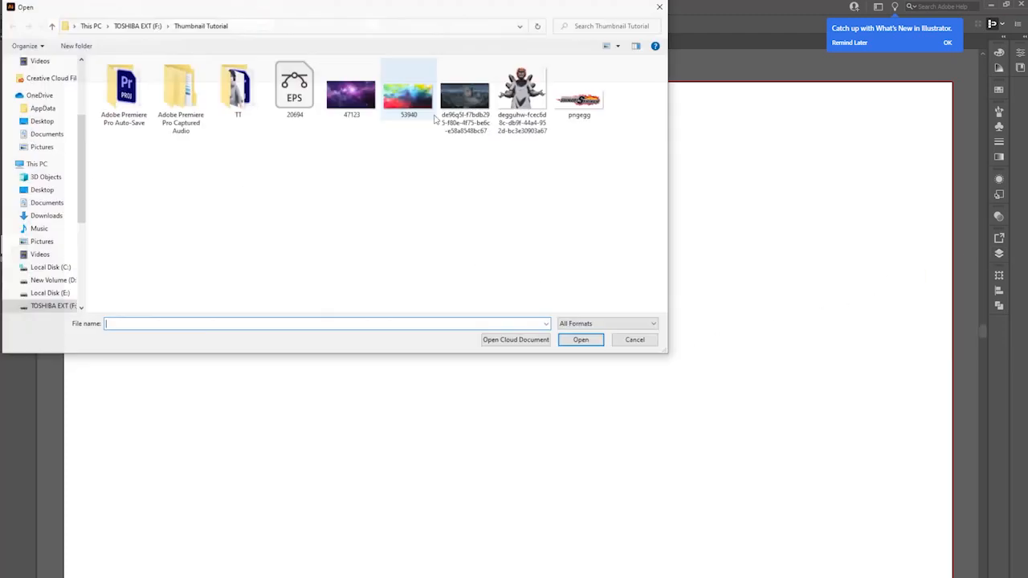
pyautogui.click(523, 101)
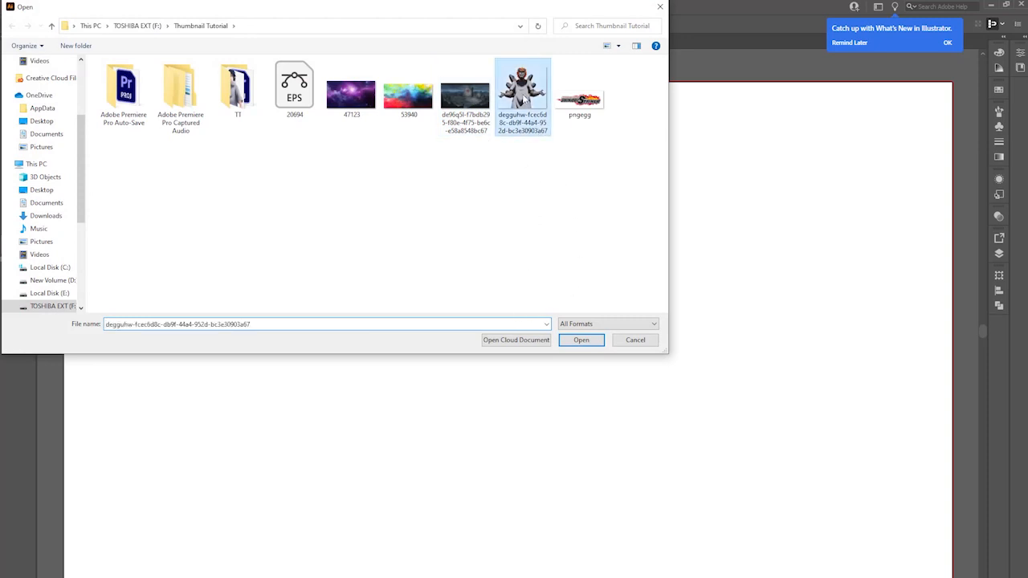
pyautogui.click(596, 340)
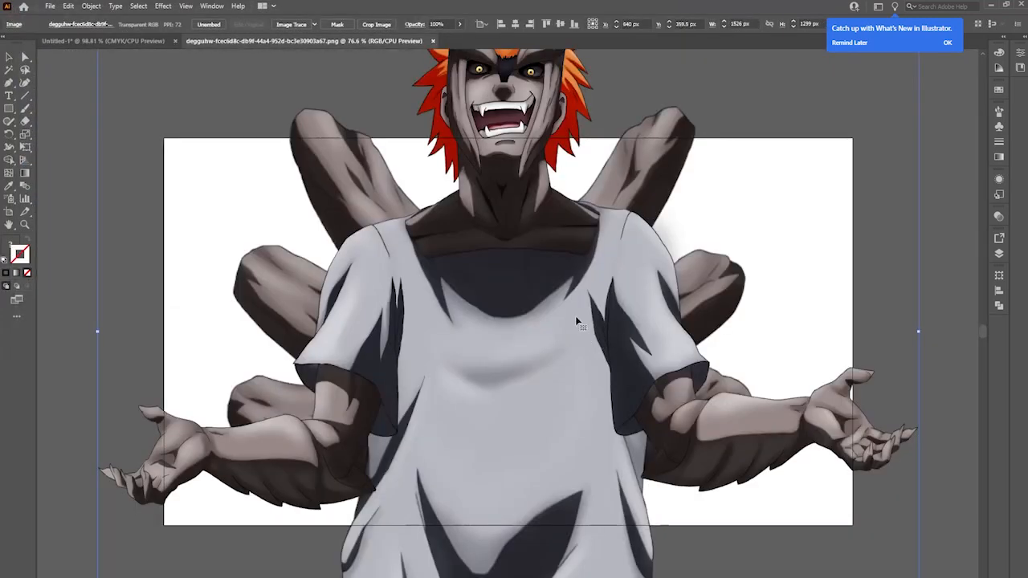
pyautogui.scroll(-4, 577, 294)
pyautogui.scroll(3, 577, 295)
pyautogui.scroll(1, 576, 295)
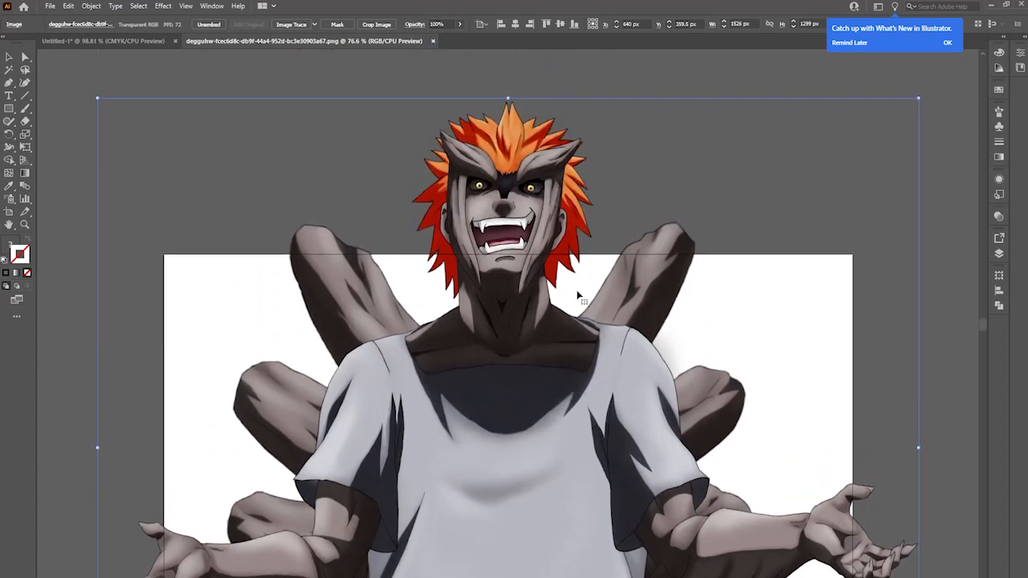
# Copy the character render into the Untitled-1 document and scale it down proportionally to about 1227 x 1044 px
pyautogui.click(441, 93)
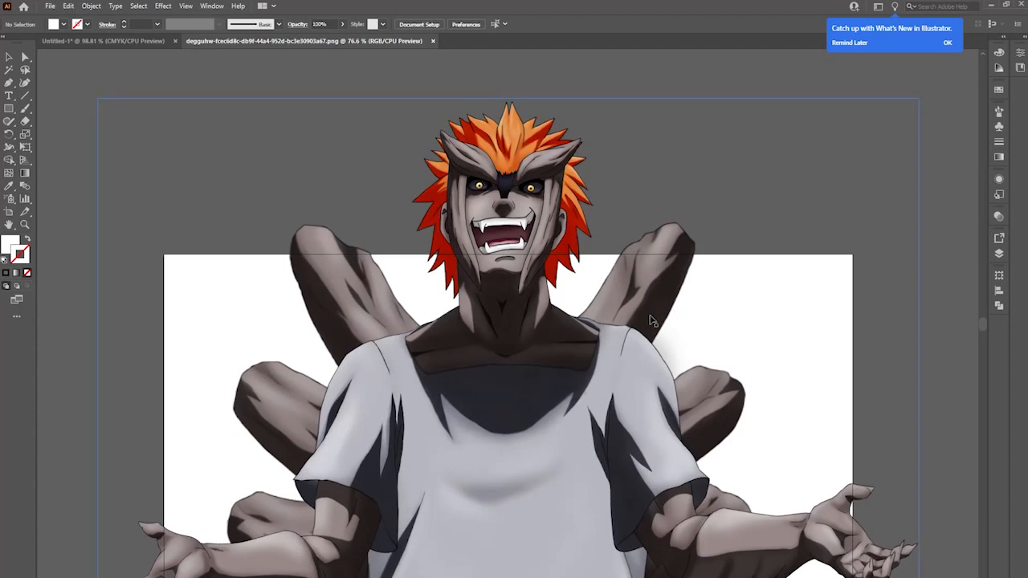
pyautogui.click(620, 313)
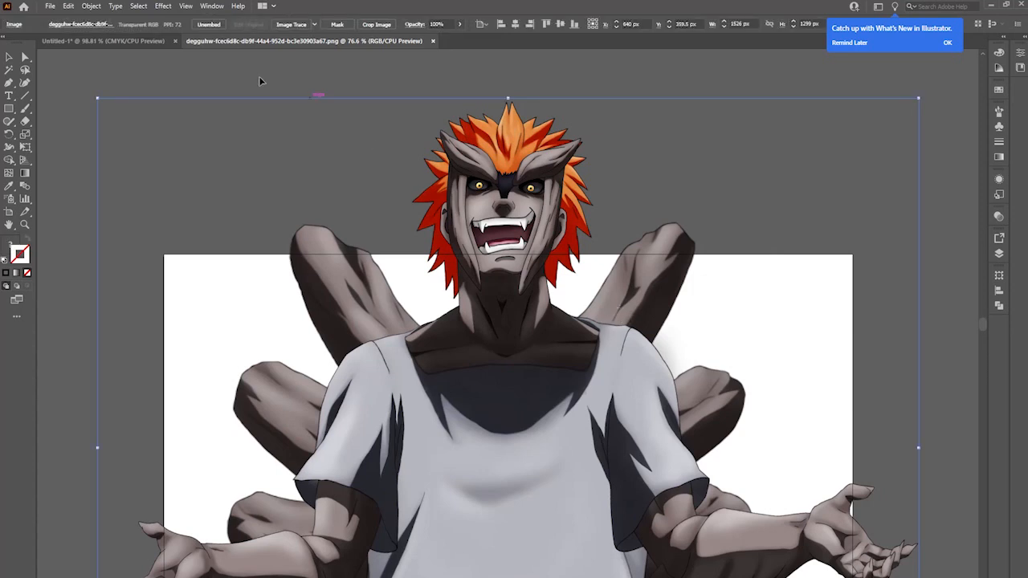
pyautogui.click(97, 40)
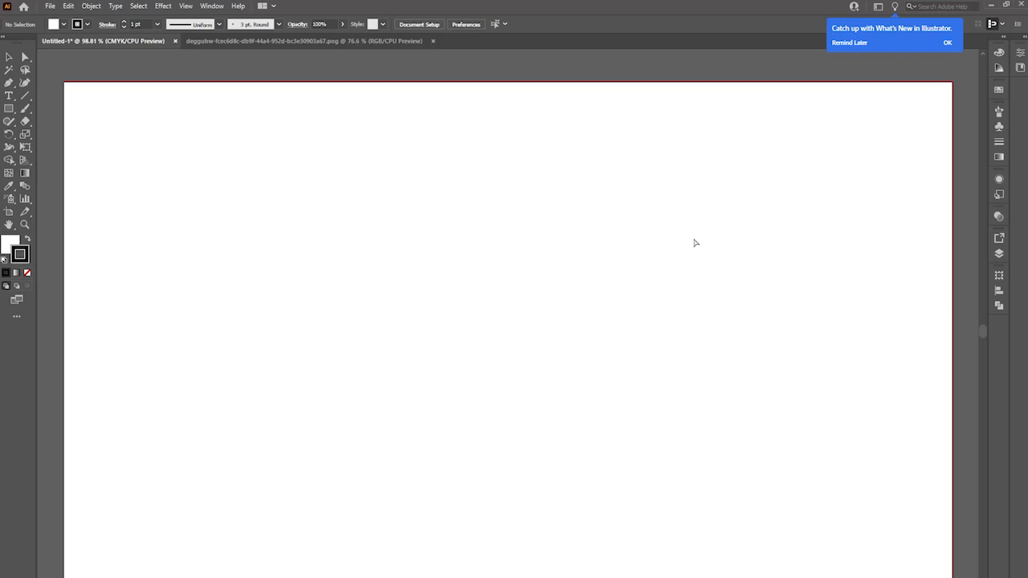
pyautogui.hotkey('ctrl', '-')
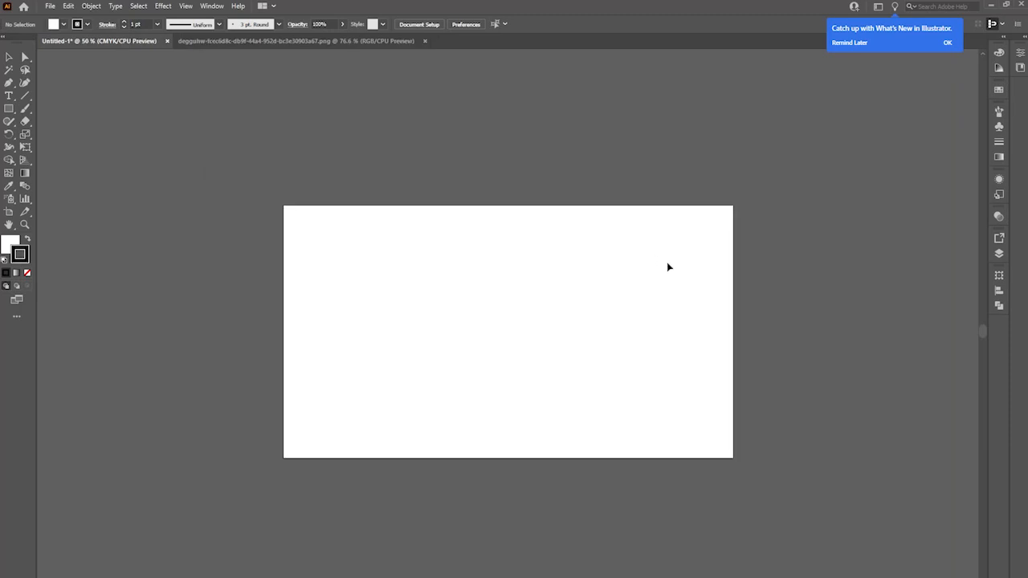
pyautogui.click(385, 41)
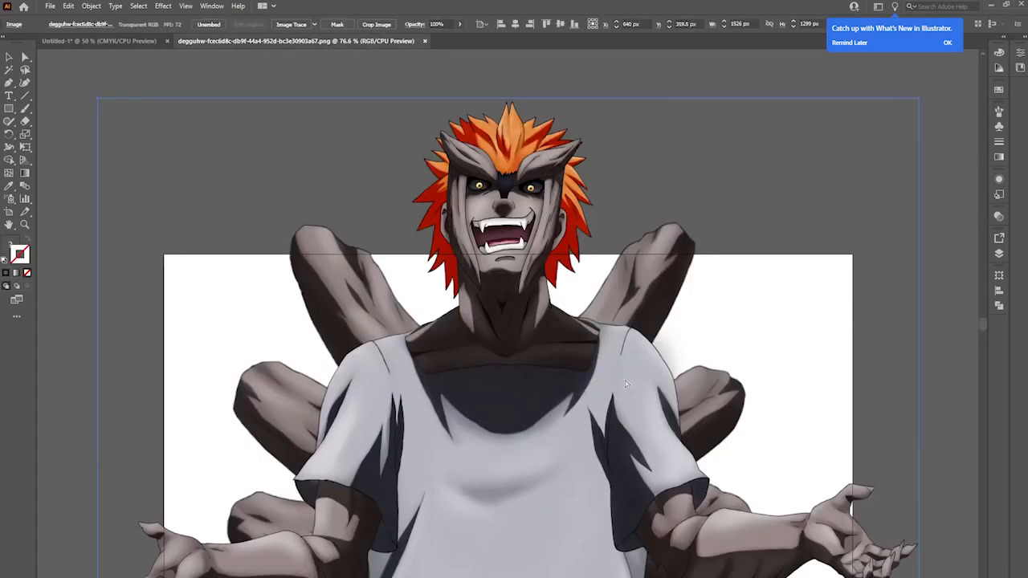
pyautogui.click(128, 40)
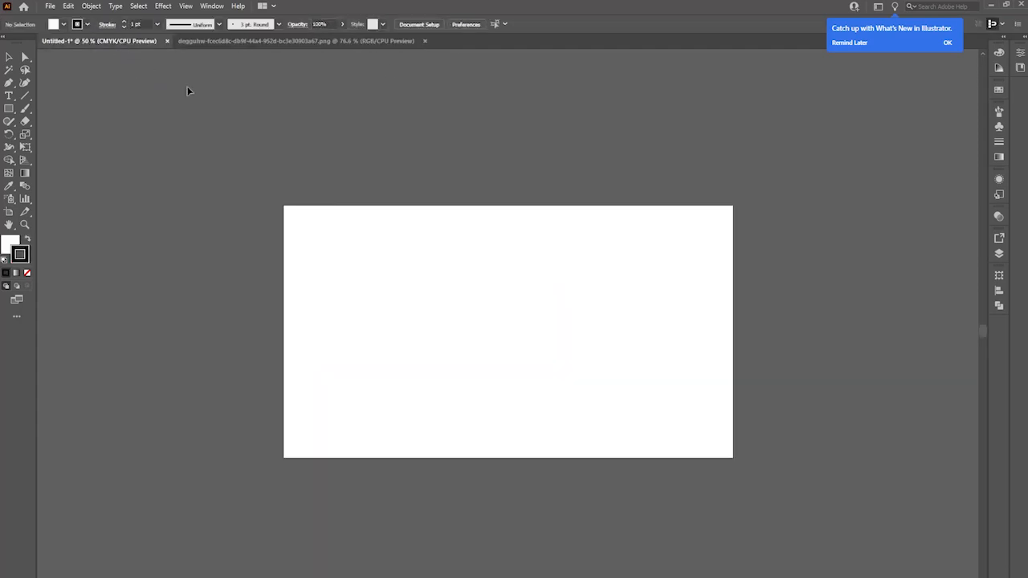
pyautogui.hotkey('ctrl', 'v')
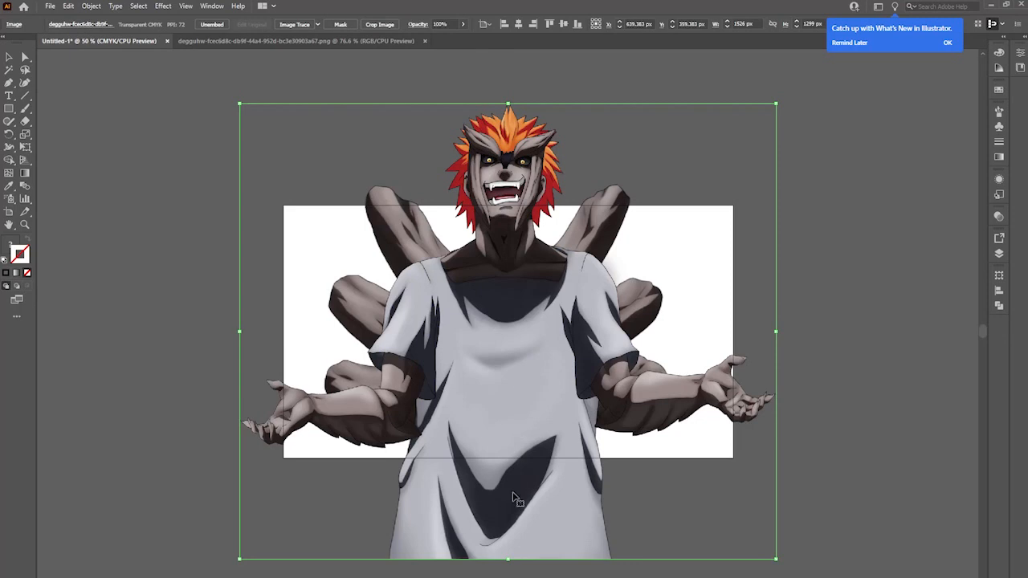
pyautogui.moveTo(510, 559); pyautogui.dragTo(512, 470)
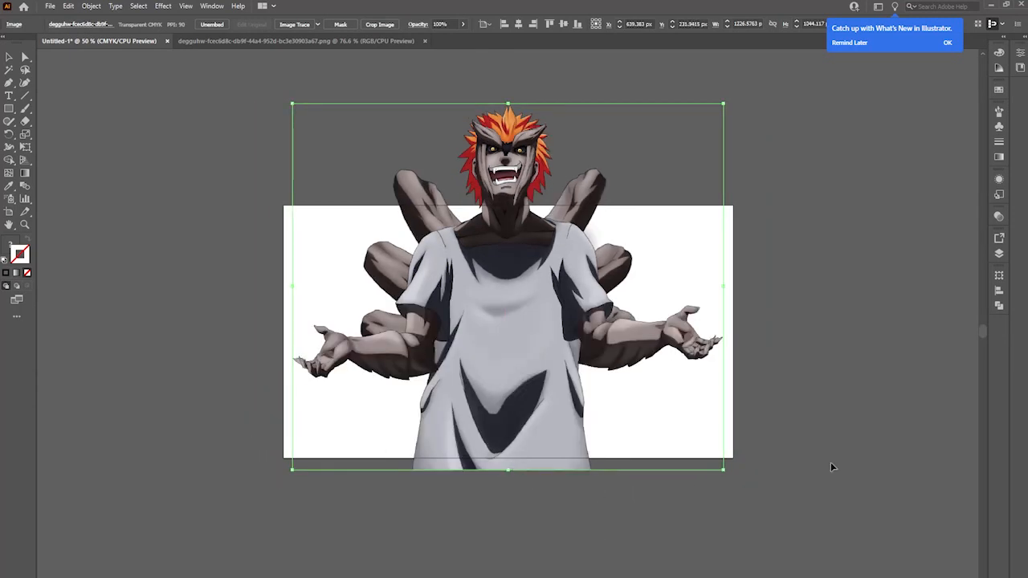
# Scale the character render down proportionally to about 868 x 739 px so its head fits inside the artboard
pyautogui.click(827, 465)
pyautogui.click(706, 426)
pyautogui.moveTo(507, 103); pyautogui.dragTo(508, 211)
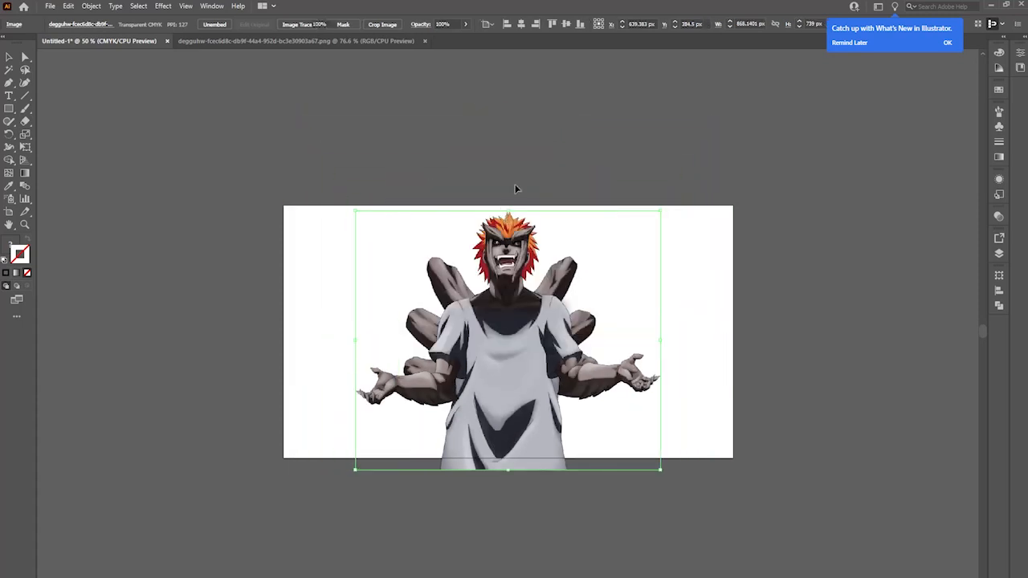
pyautogui.click(516, 190)
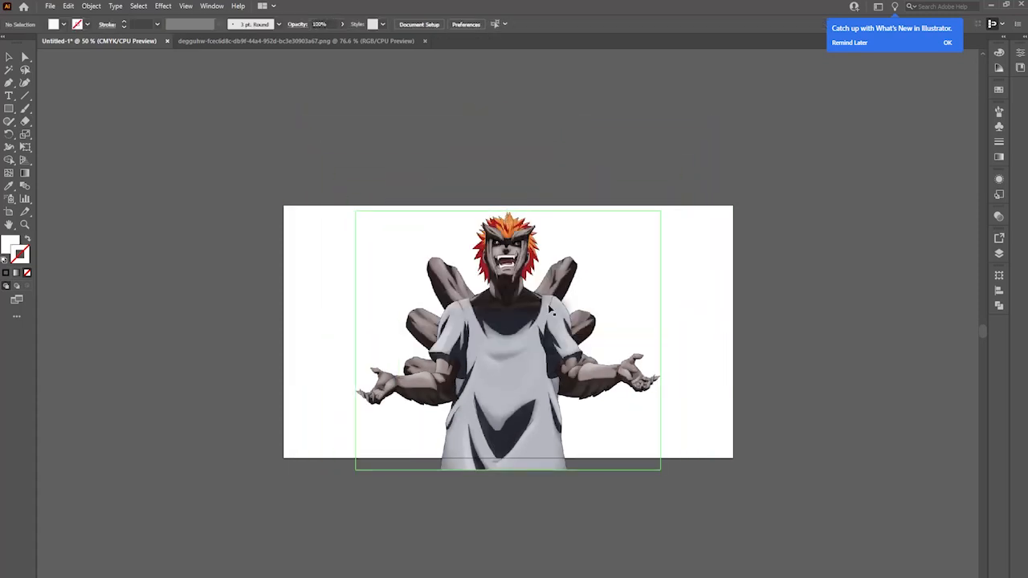
pyautogui.click(622, 376)
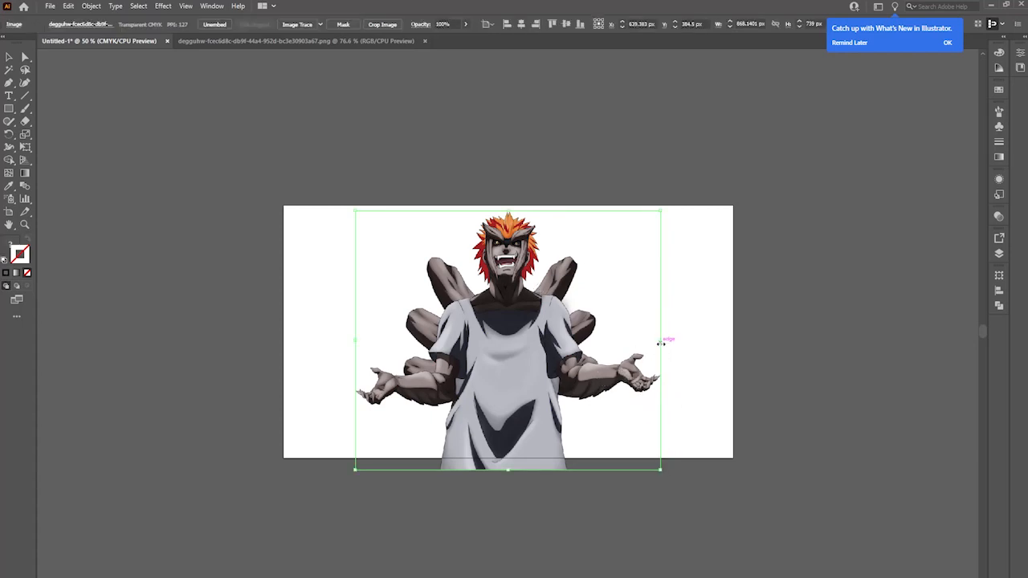
pyautogui.moveTo(661, 339); pyautogui.dragTo(765, 352)
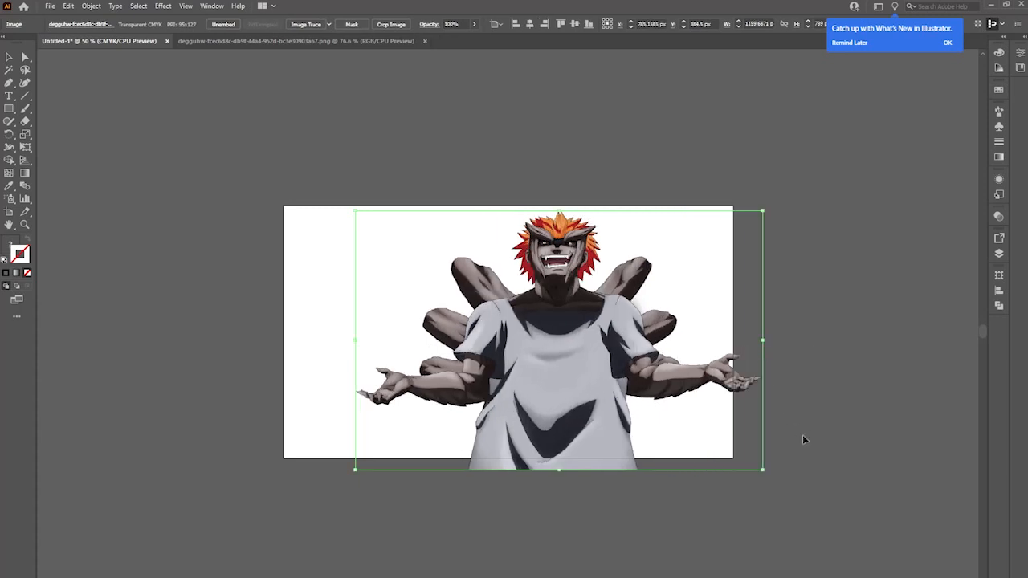
pyautogui.click(839, 463)
pyautogui.click(627, 423)
pyautogui.moveTo(355, 340); pyautogui.dragTo(298, 340)
pyautogui.click(475, 506)
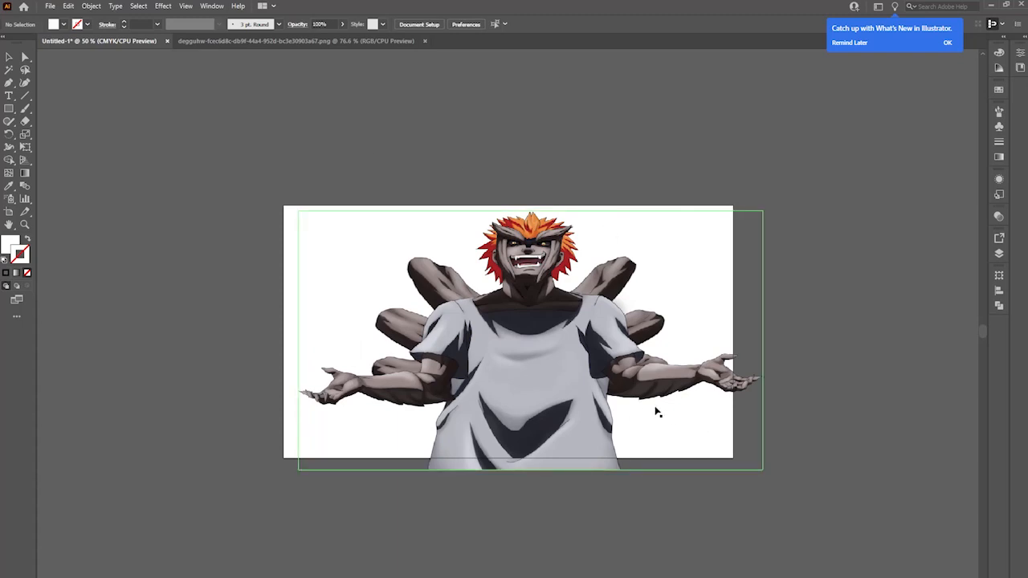
pyautogui.hotkey('ctrl', 'z')
pyautogui.hotkey('ctrl', 'z')
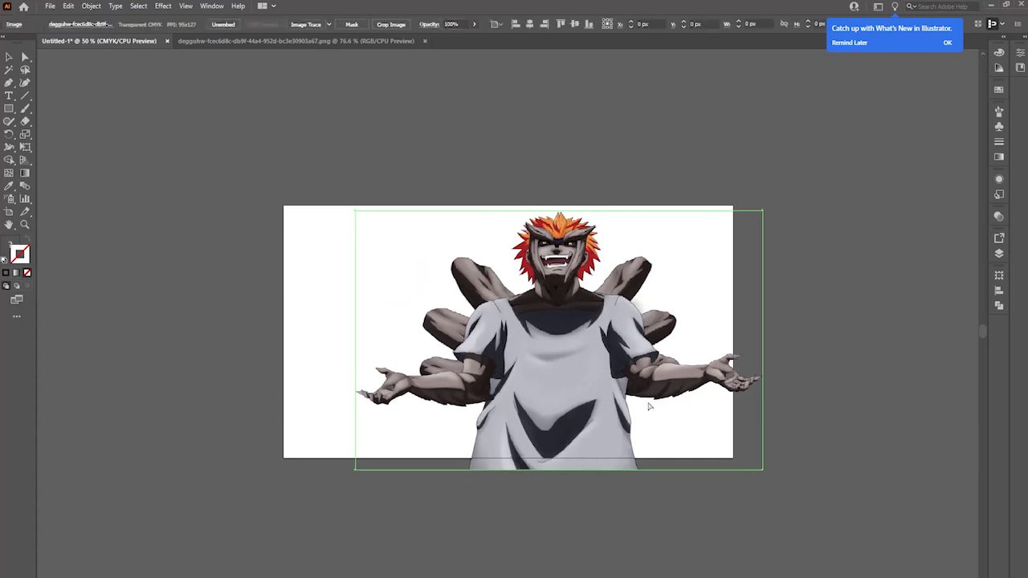
pyautogui.click(711, 375)
pyautogui.click(579, 378)
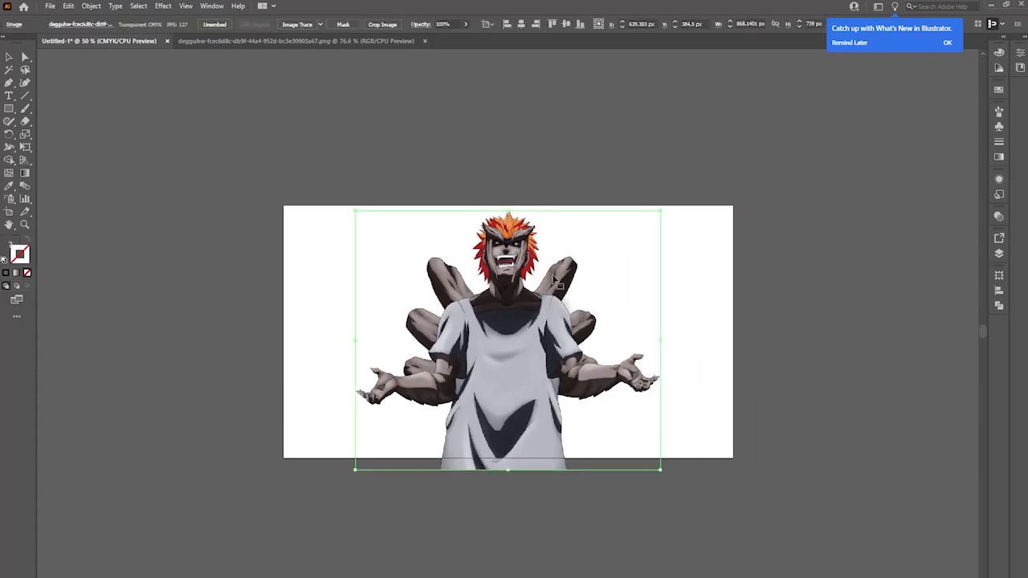
pyautogui.moveTo(508, 208); pyautogui.dragTo(509, 176)
pyautogui.click(549, 147)
pyautogui.hotkey('ctrl', 'z')
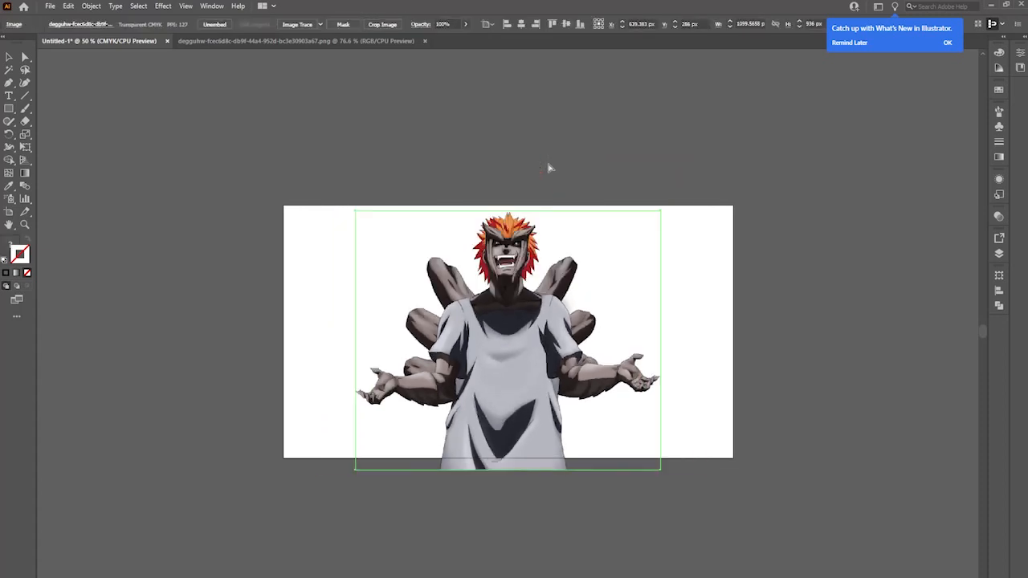
# Scale the character render down slightly more, leaving a small gap between its hair and the artboard's upper edge
pyautogui.click(598, 171)
pyautogui.click(545, 434)
pyautogui.moveTo(509, 210); pyautogui.dragTo(507, 219)
pyautogui.click(515, 189)
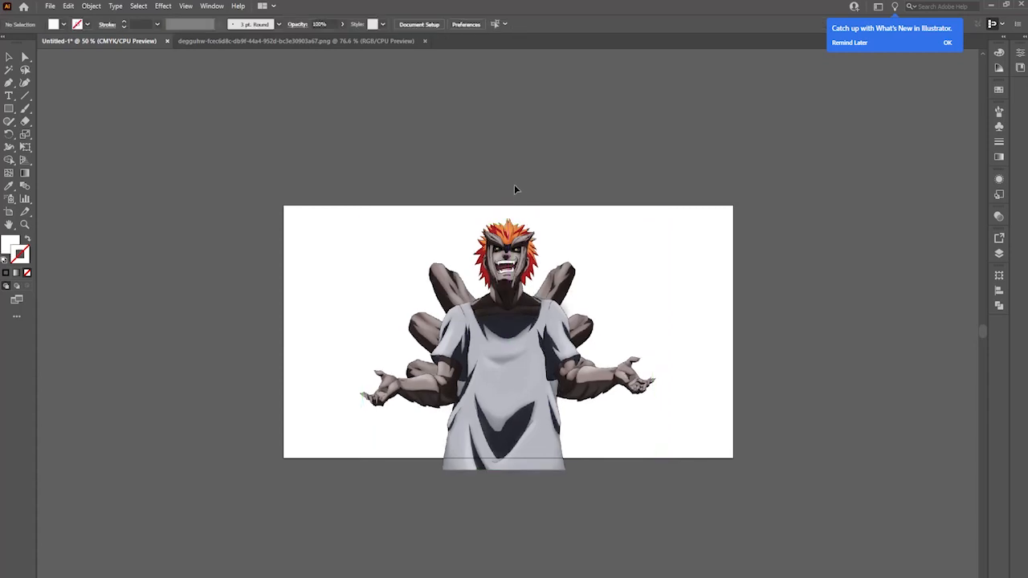
# Move Layer 3 in the layer order to directly below Layer 7 and lock it
pyautogui.click(999, 253)
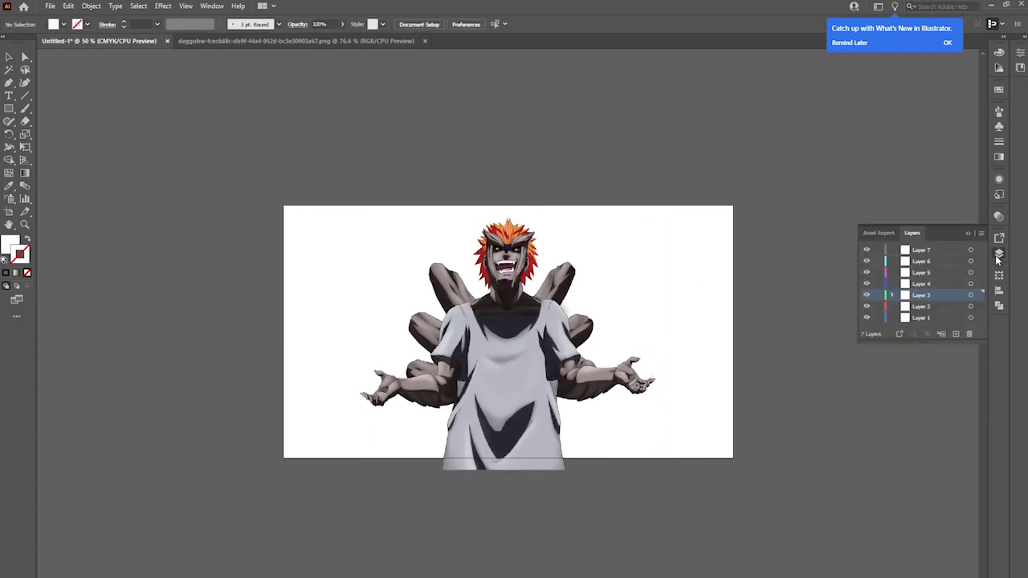
pyautogui.moveTo(916, 283); pyautogui.dragTo(918, 260)
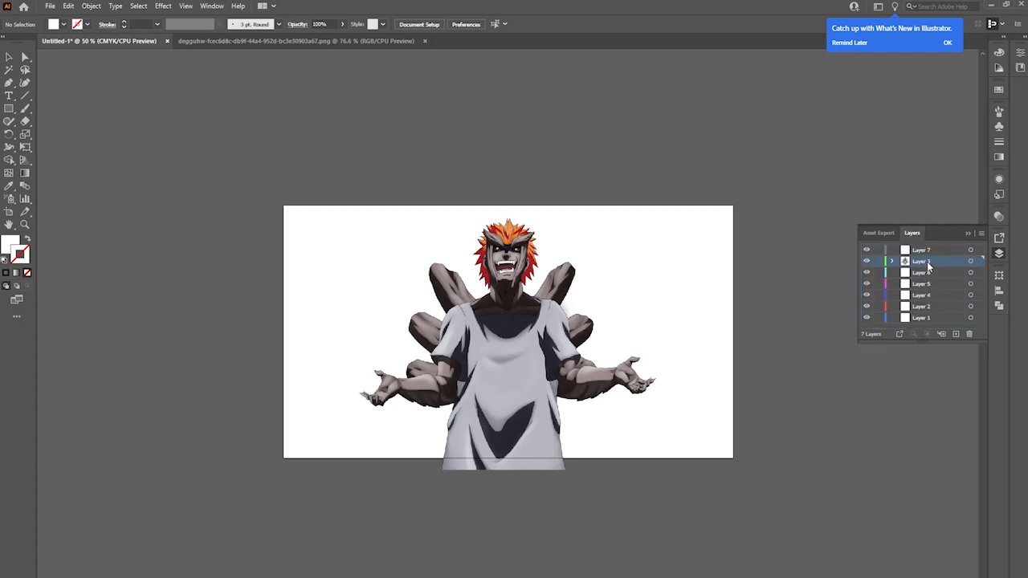
pyautogui.moveTo(936, 261)
pyautogui.mouseDown()
pyautogui.moveTo(936, 299)
pyautogui.moveTo(923, 257)
pyautogui.mouseUp()
# Open the pngegg logo image from the Thumbnail Tutorial folder
pyautogui.click(50, 5)
pyautogui.click(59, 37)
pyautogui.click(573, 111)
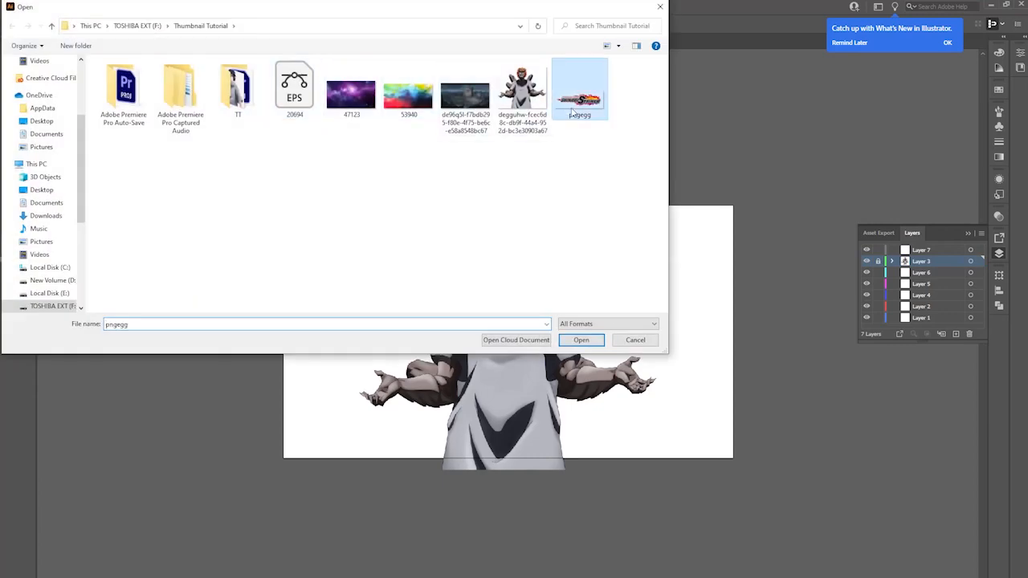
pyautogui.click(580, 340)
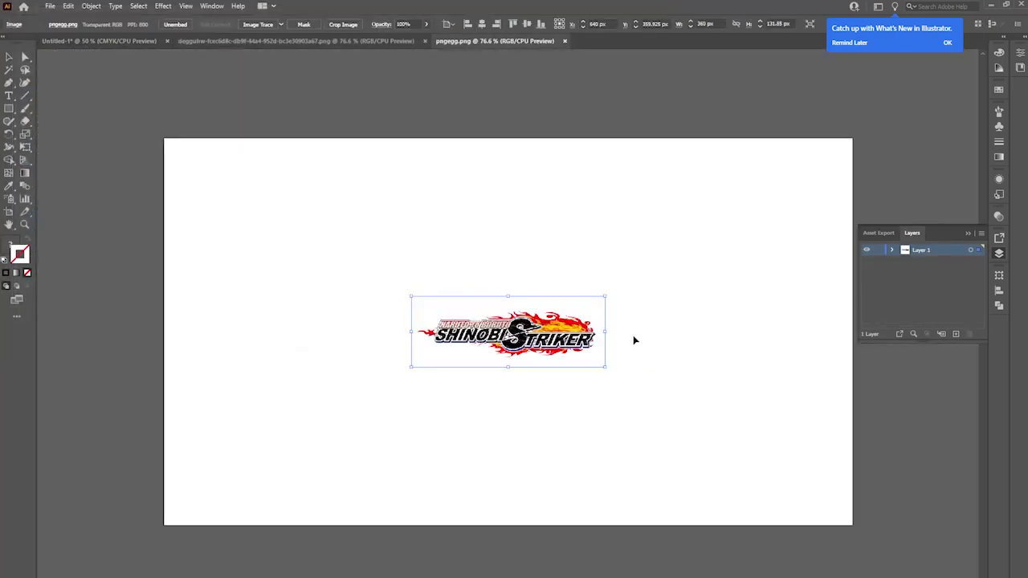
# Copy the Shinobi Striker logo and paste it onto Layer 6 of the Untitled-1 document
pyautogui.click(594, 468)
pyautogui.click(554, 357)
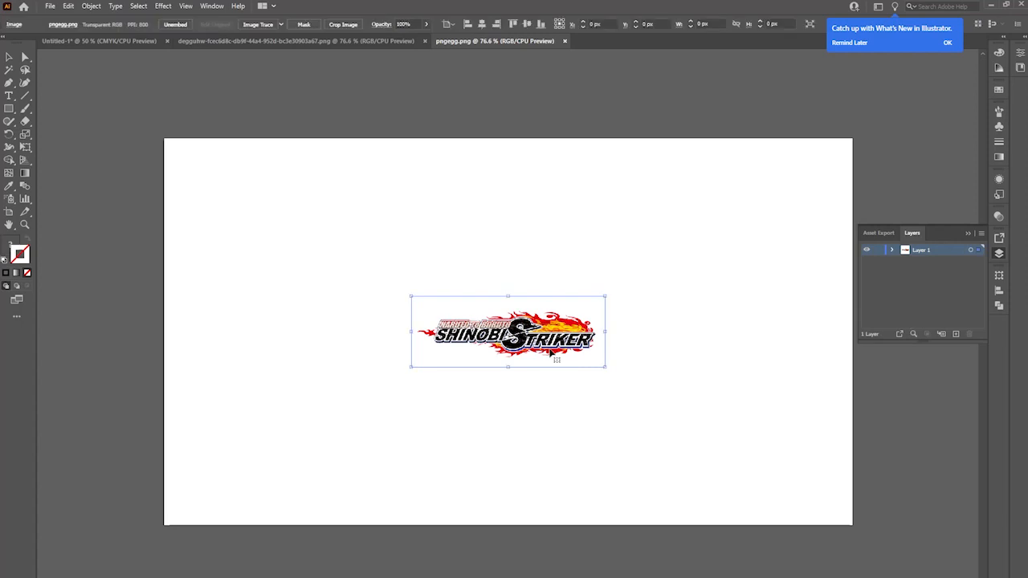
pyautogui.click(113, 41)
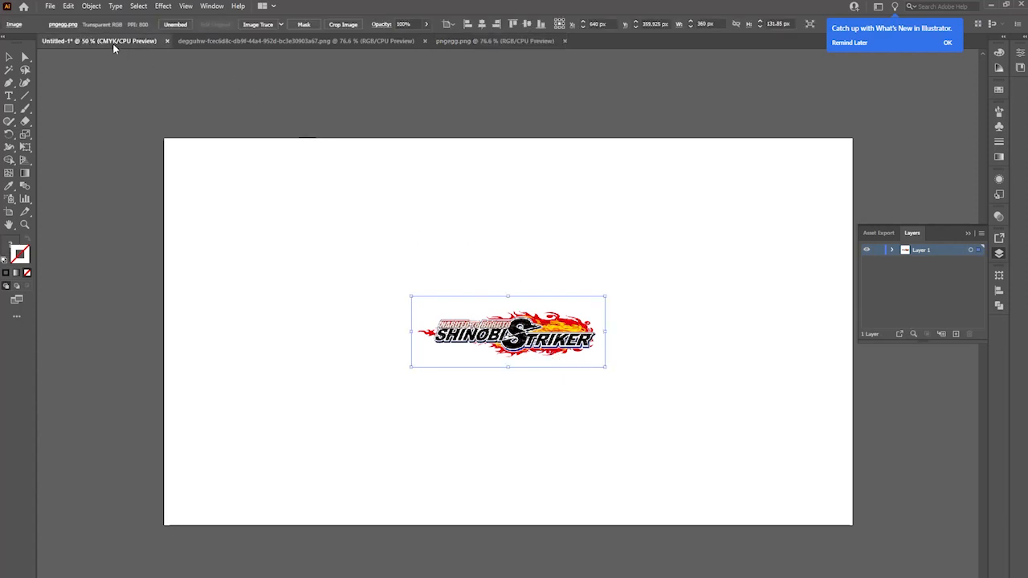
pyautogui.click(921, 274)
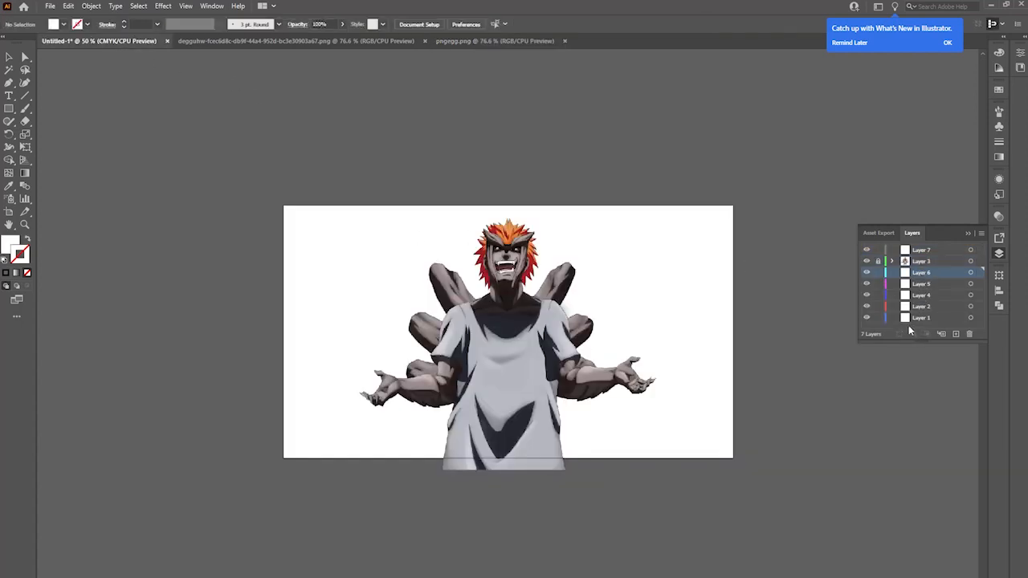
pyautogui.hotkey('ctrl', 'v')
# Enlarge the Shinobi Striker logo proportionally from both sides until its bounds span the full artboard width behind the character
pyautogui.moveTo(572, 330); pyautogui.dragTo(706, 331)
pyautogui.moveTo(444, 331); pyautogui.dragTo(303, 331)
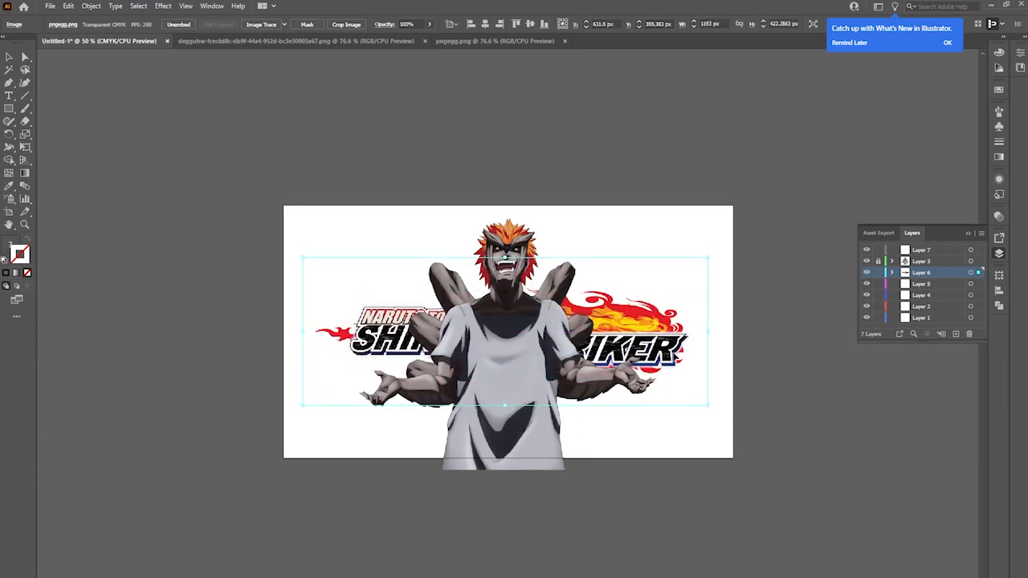
pyautogui.moveTo(706, 330); pyautogui.dragTo(732, 331)
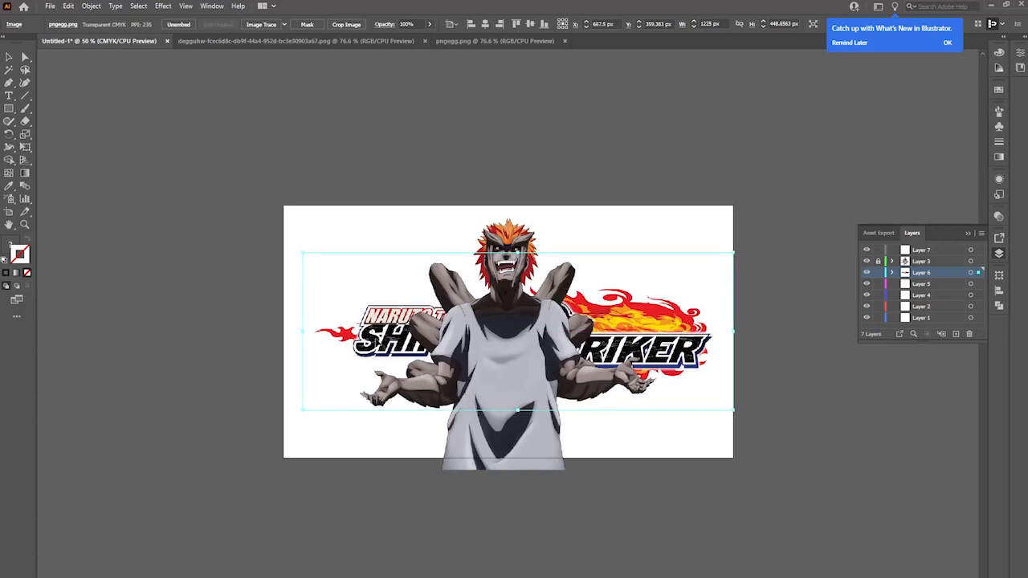
pyautogui.moveTo(302, 331)
pyautogui.mouseDown()
pyautogui.moveTo(270, 331)
pyautogui.moveTo(284, 332)
pyautogui.mouseUp()
pyautogui.click(238, 342)
pyautogui.click(308, 342)
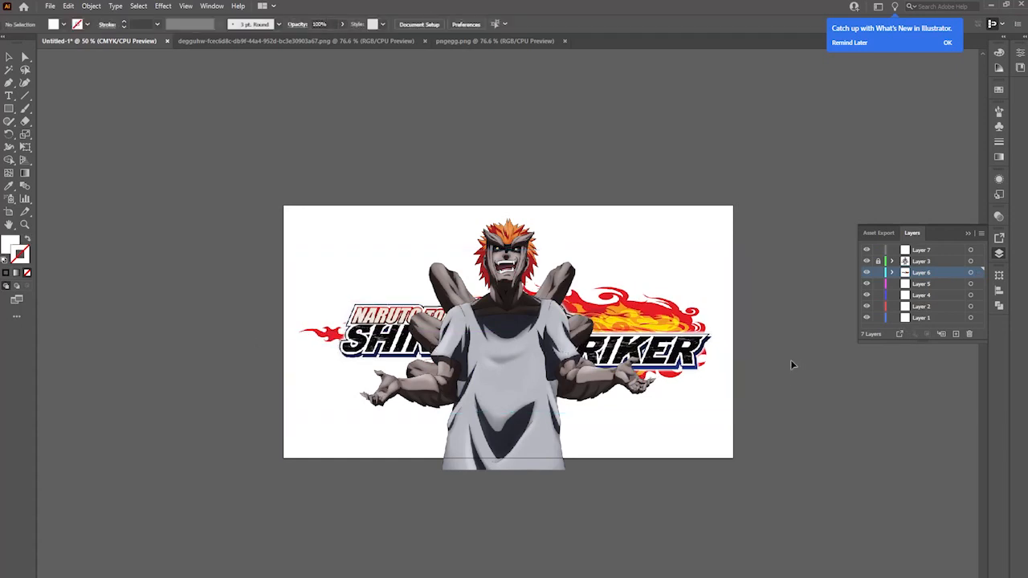
pyautogui.moveTo(733, 331); pyautogui.dragTo(741, 332)
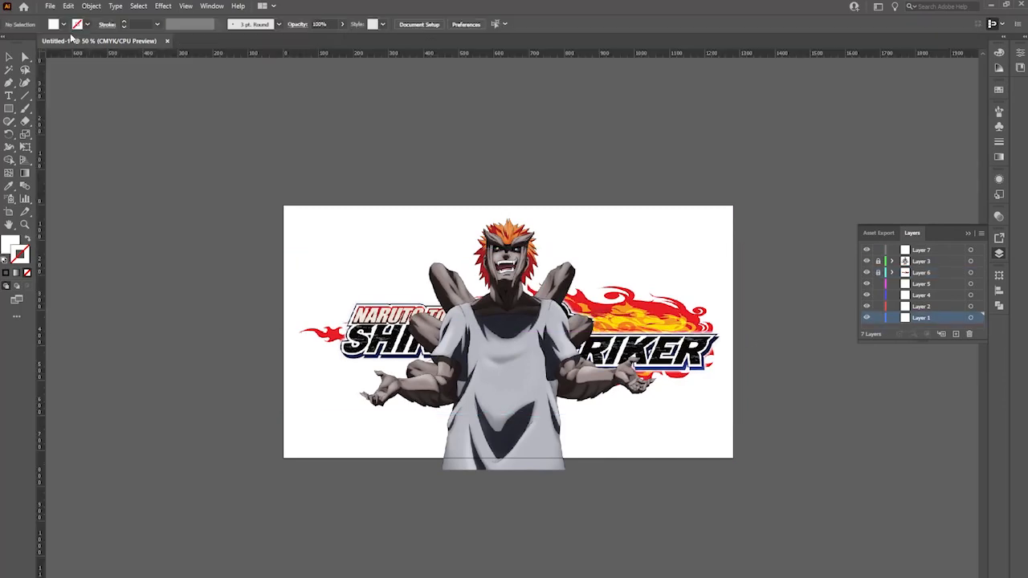
# Open the monster background image de8iju4-96b25269-ed99-40ab-87fc-c4fe1b8c9f2b from the Thumbnail Tutorial folder
pyautogui.click(50, 7)
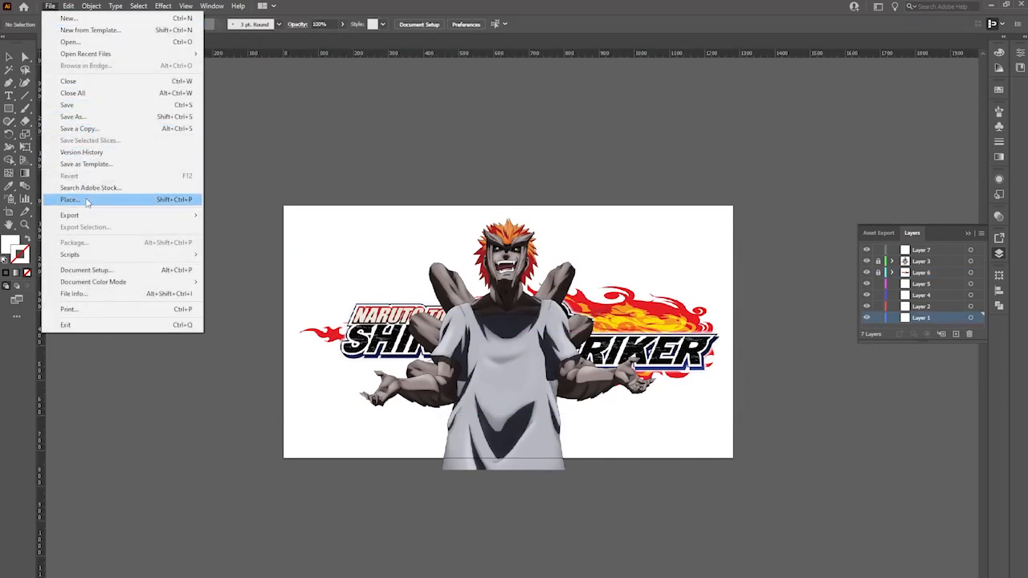
pyautogui.click(94, 45)
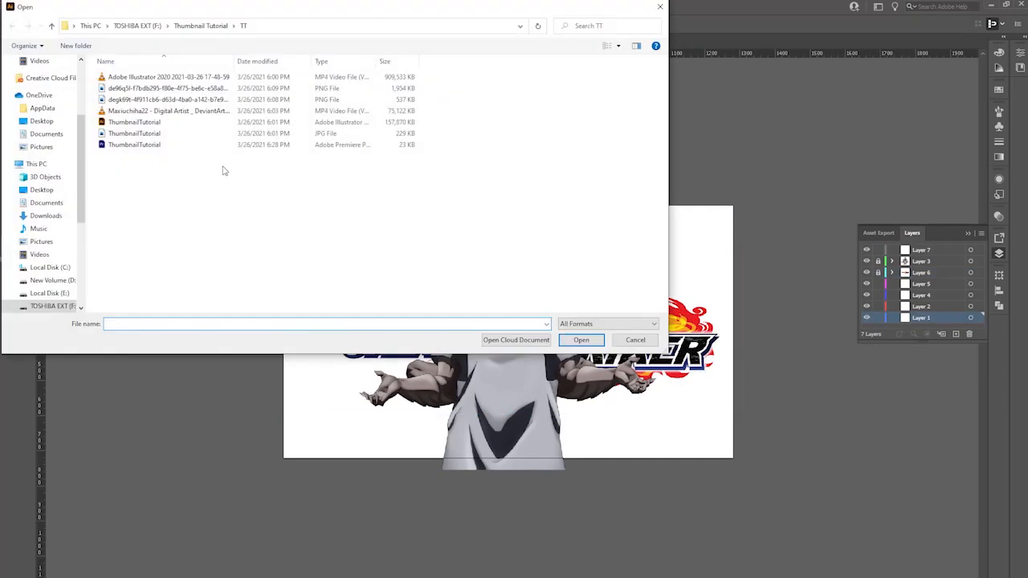
pyautogui.click(190, 27)
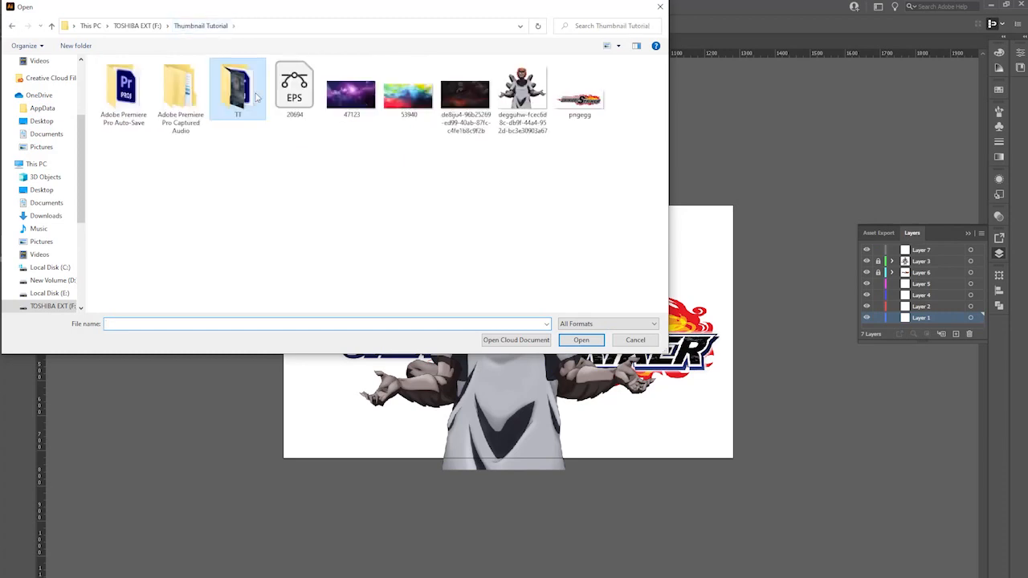
pyautogui.click(467, 107)
pyautogui.click(580, 341)
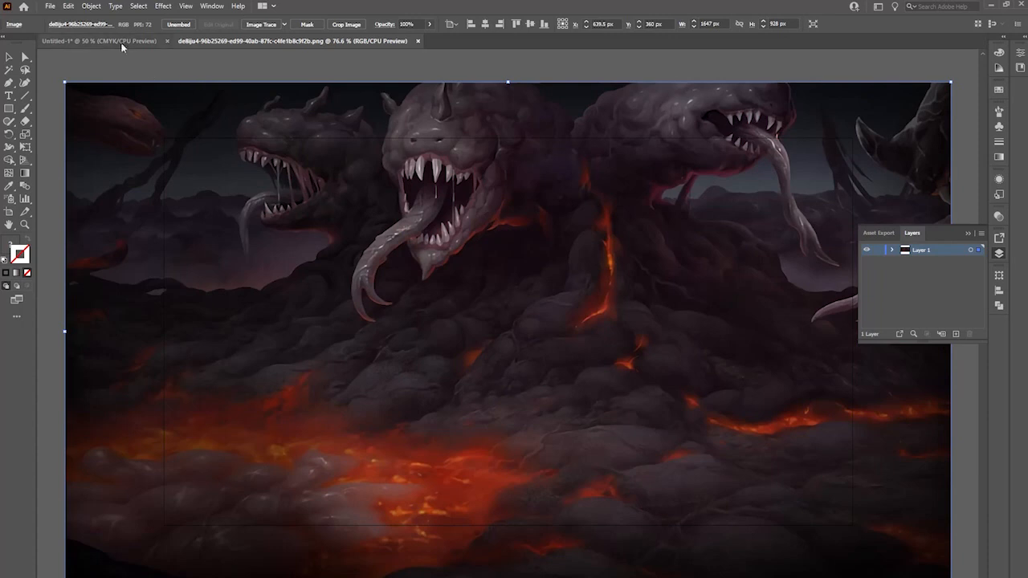
# Paste the background image onto Layer 1 of Untitled-1 and bring its lower edge in line with the artboard's lower edge
pyautogui.click(90, 40)
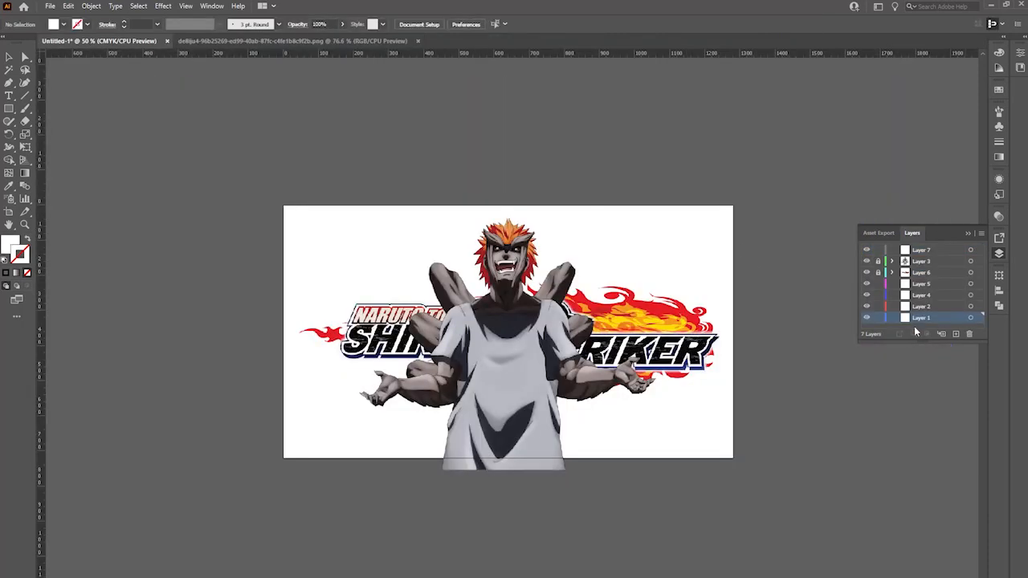
pyautogui.hotkey('ctrl', 'v')
pyautogui.moveTo(512, 498); pyautogui.dragTo(513, 459)
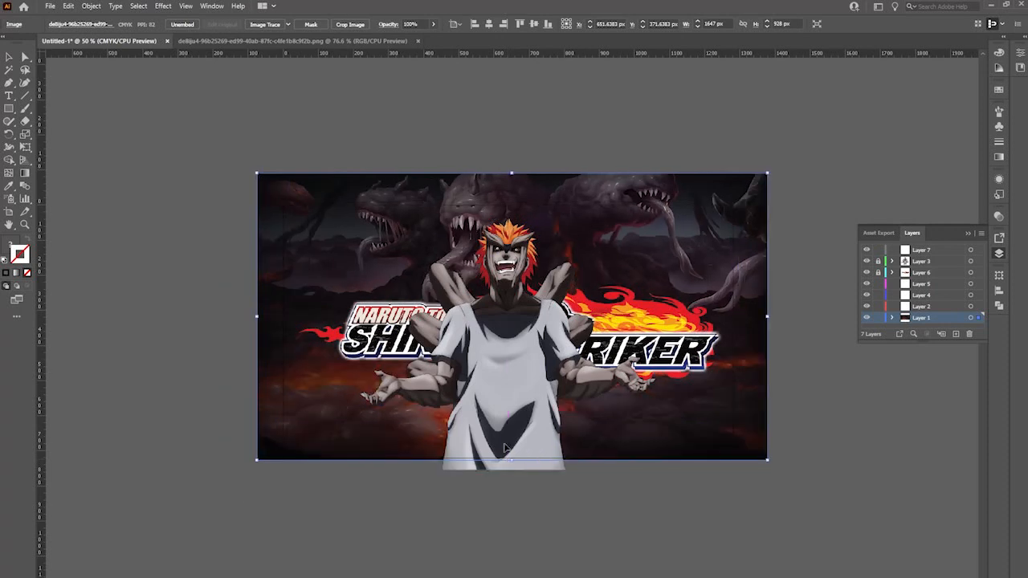
# Scale the background image down proportionally to about 1313 x 740 px so it just covers the artboard
pyautogui.moveTo(512, 174); pyautogui.dragTo(512, 200)
pyautogui.click(513, 161)
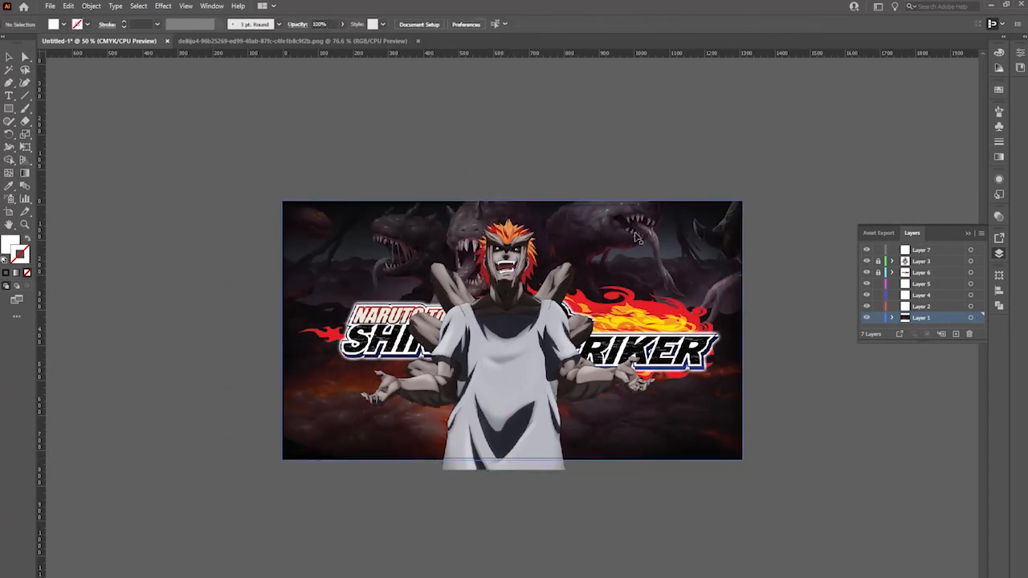
pyautogui.click(654, 409)
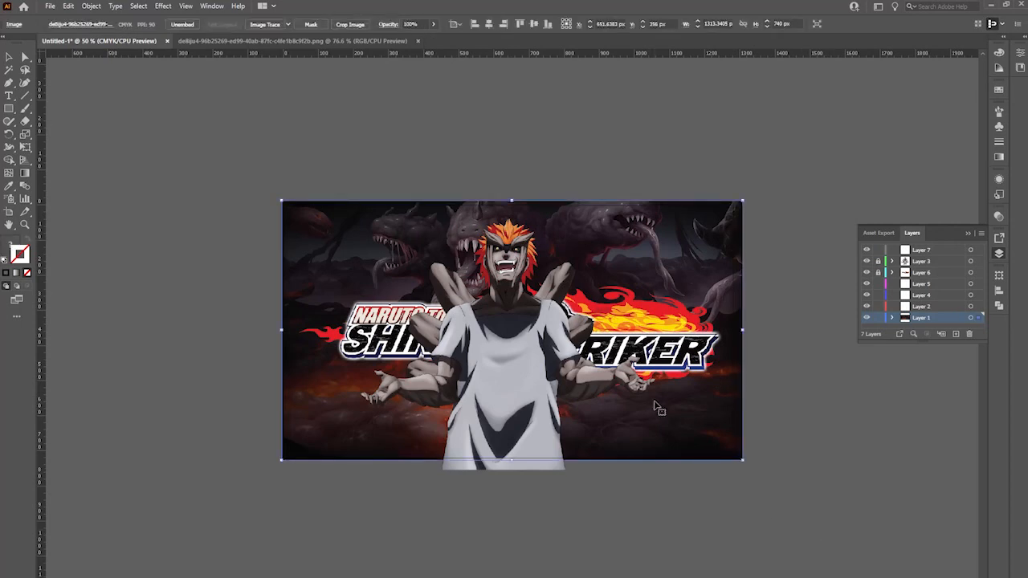
pyautogui.click(822, 446)
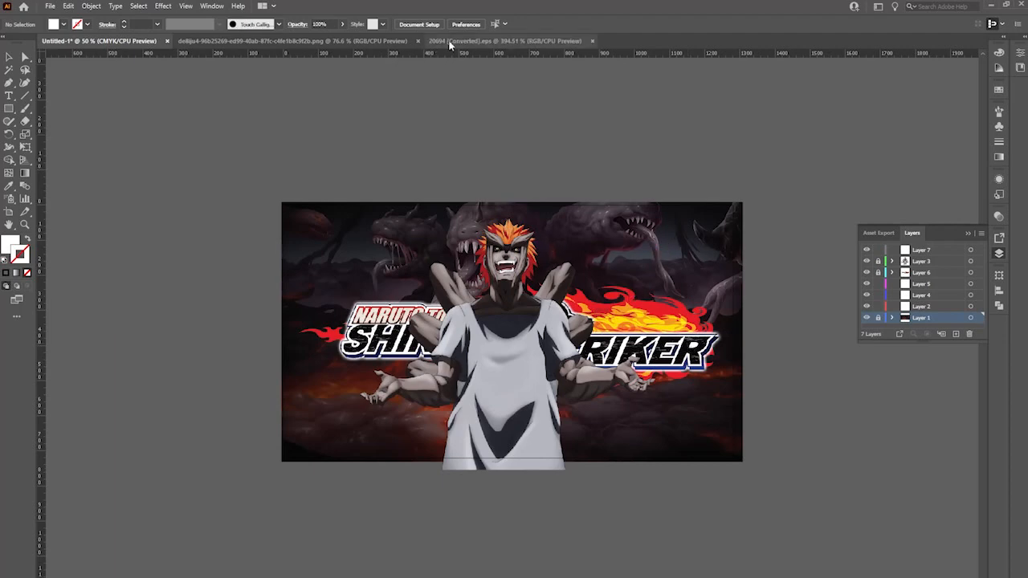
# Switch to the 20694 [Converted].eps document and ungroup its burst artwork and LOREM IPSUM text
pyautogui.click(451, 41)
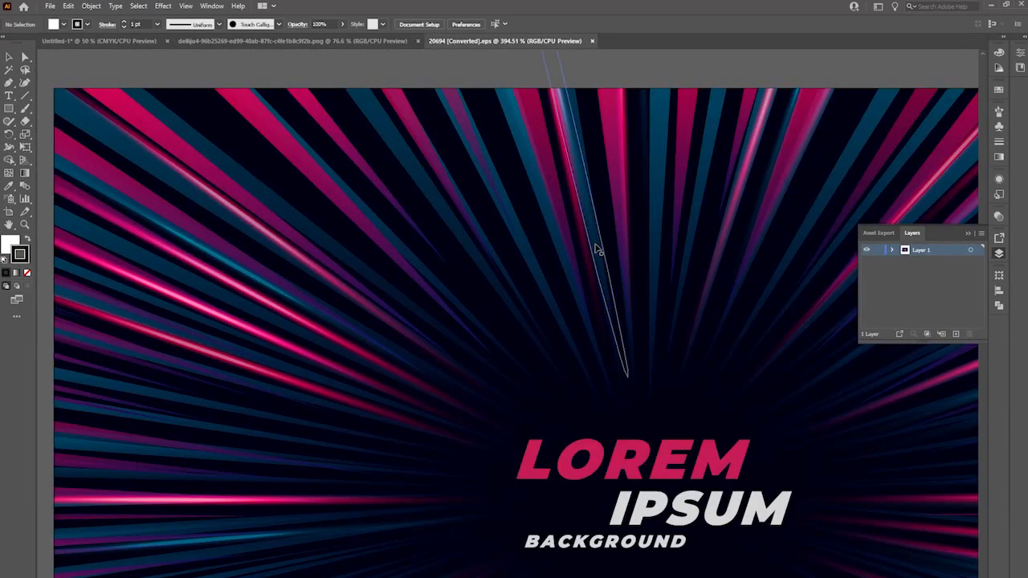
pyautogui.scroll(-1, 664, 318)
pyautogui.scroll(-1, 664, 318)
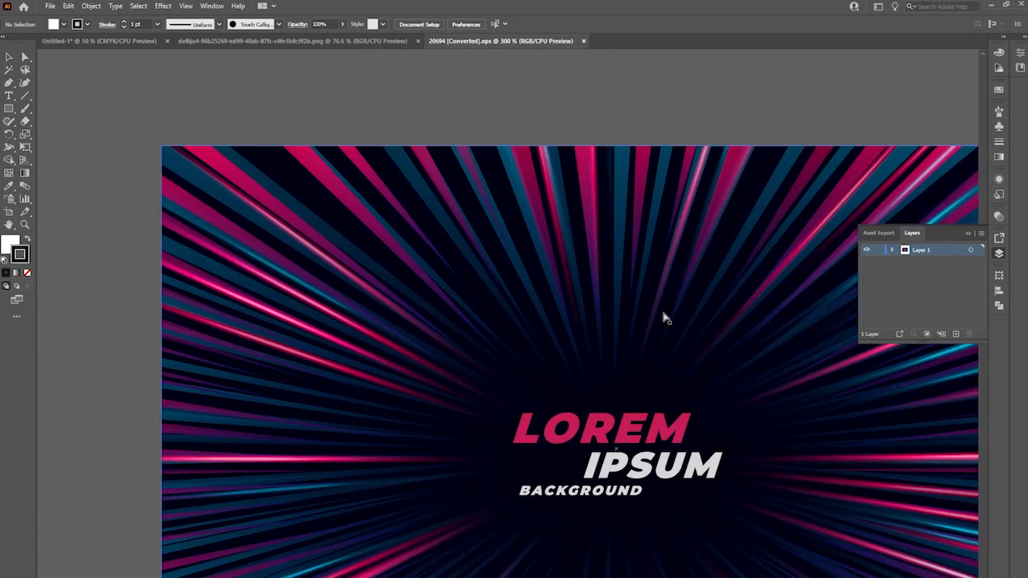
pyautogui.scroll(-1, 664, 318)
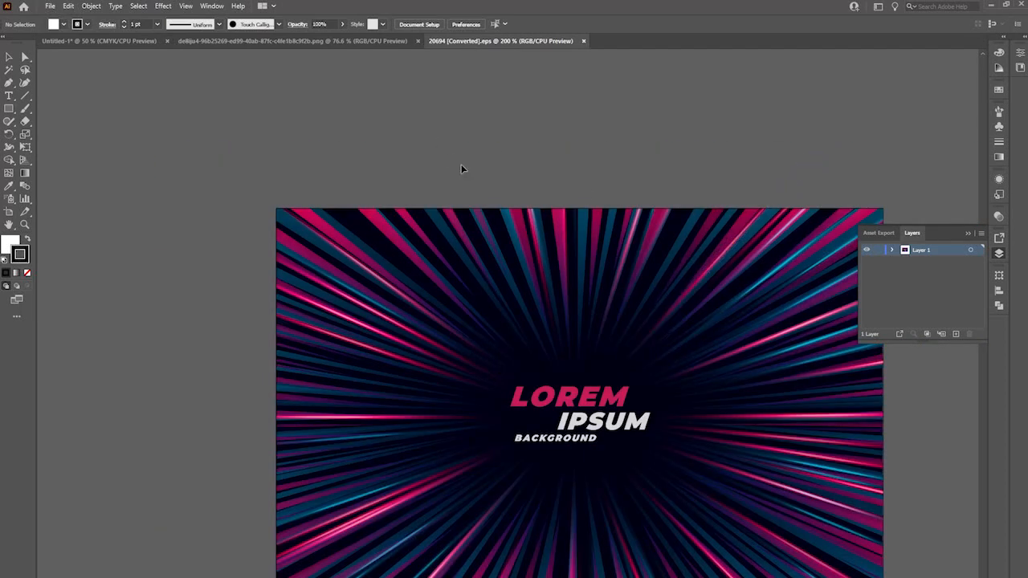
pyautogui.scroll(-1, 463, 170)
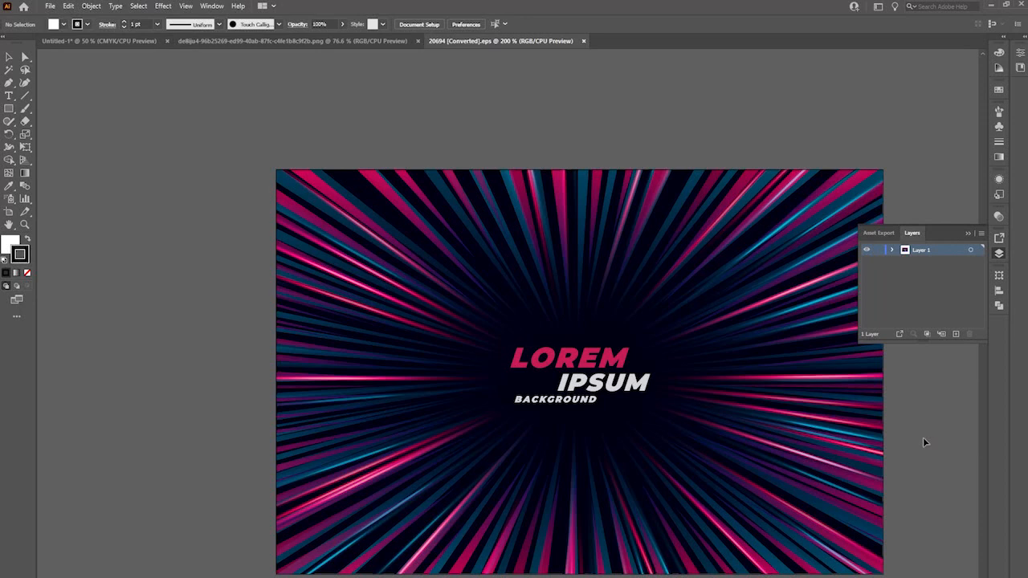
pyautogui.press('F7')
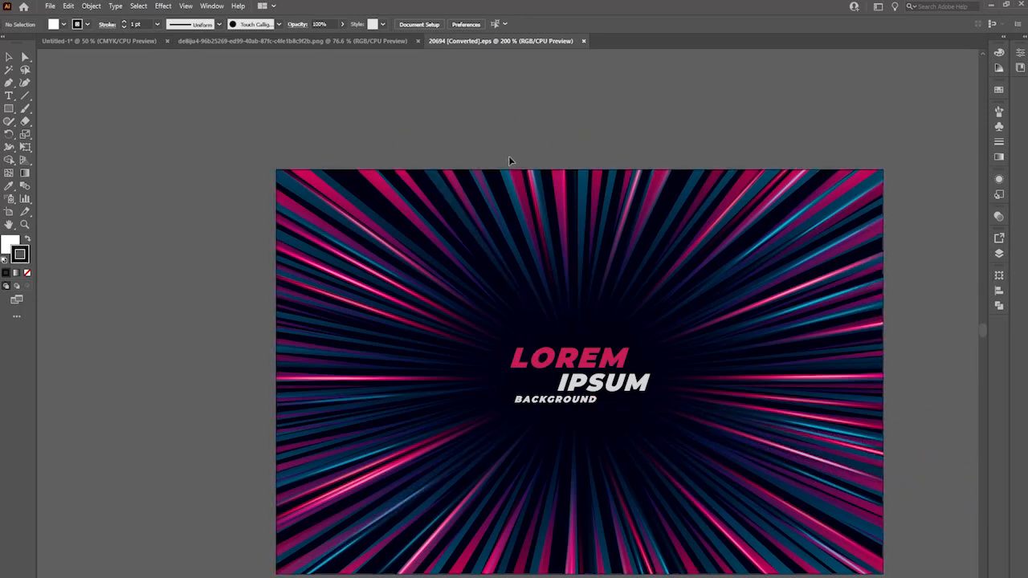
pyautogui.moveTo(474, 130); pyautogui.dragTo(688, 436)
pyautogui.click(365, 157)
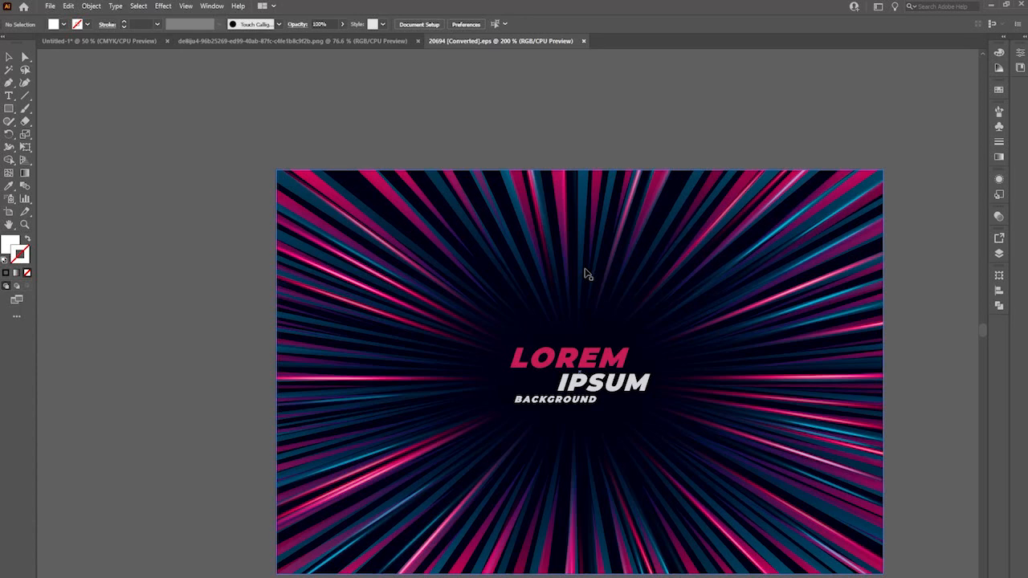
pyautogui.moveTo(497, 134); pyautogui.dragTo(801, 491)
pyautogui.rightClick(652, 399)
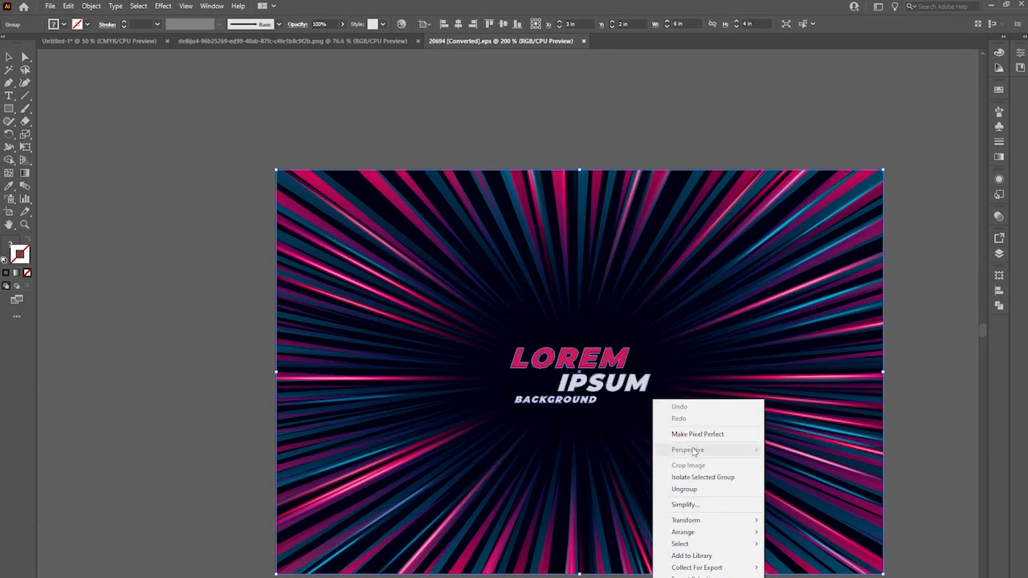
pyautogui.click(698, 489)
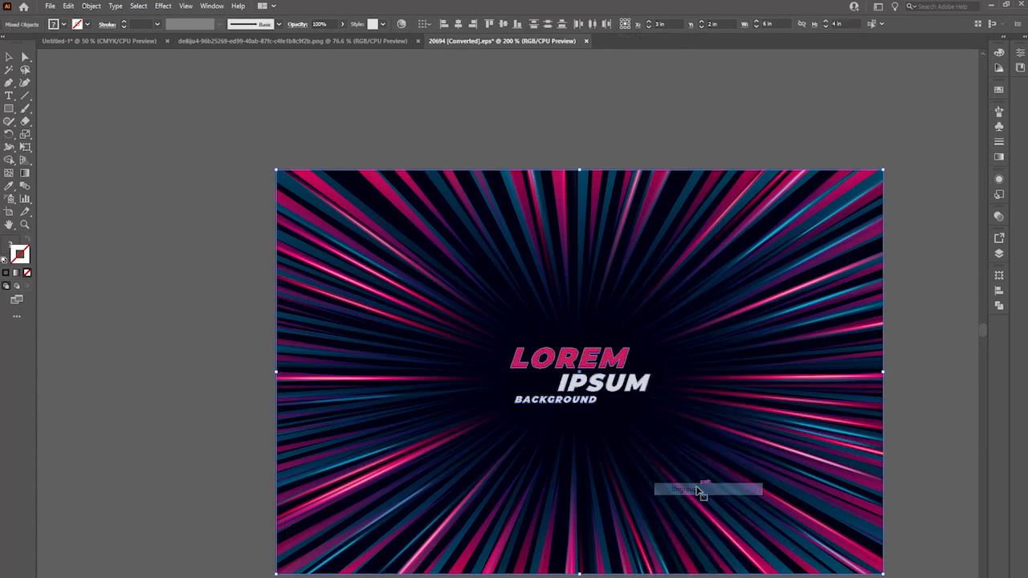
# Select only the group of pink and blue burst rays and cut it from the artwork
pyautogui.click(586, 161)
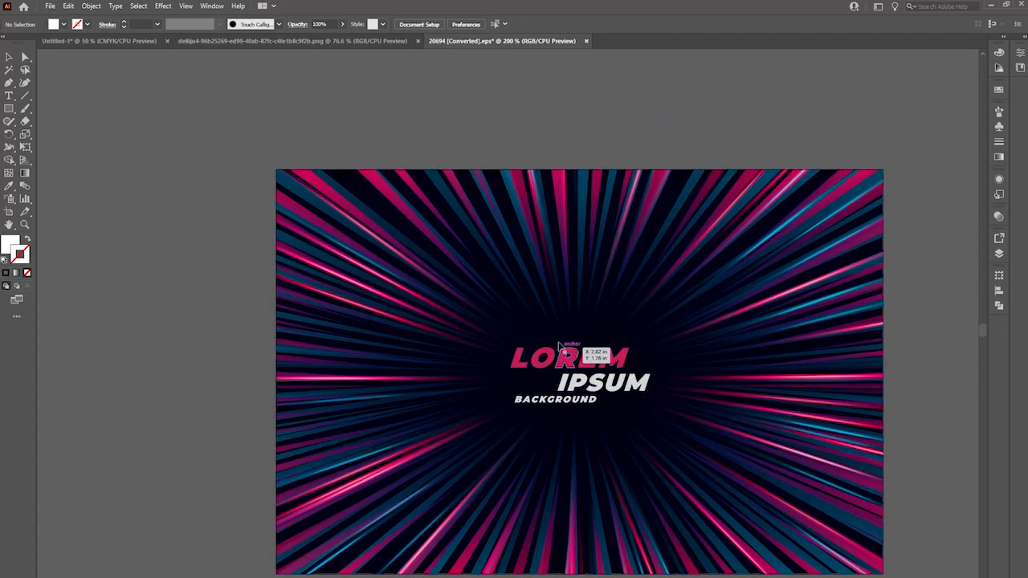
pyautogui.moveTo(514, 133); pyautogui.dragTo(711, 390)
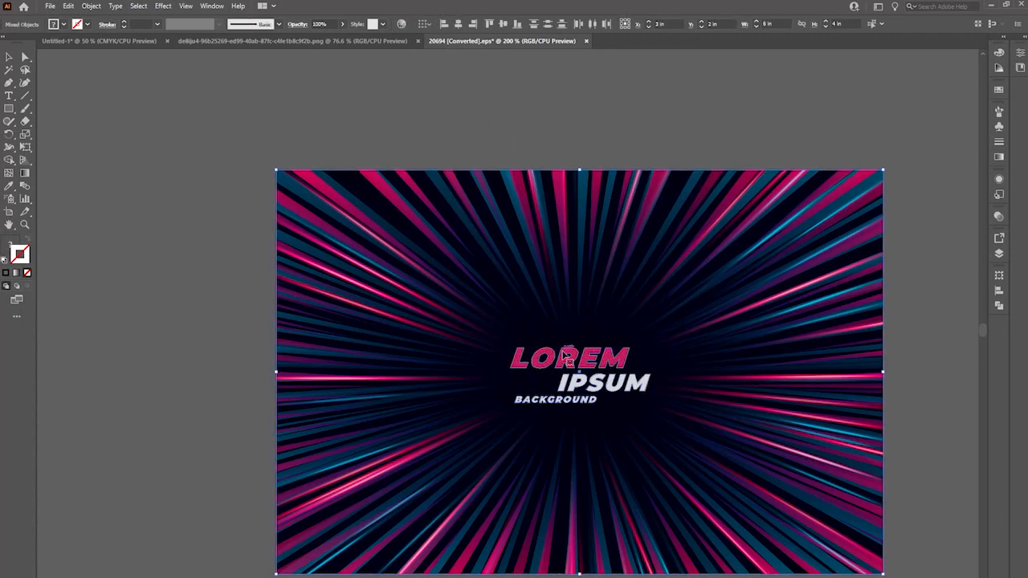
pyautogui.click(325, 207)
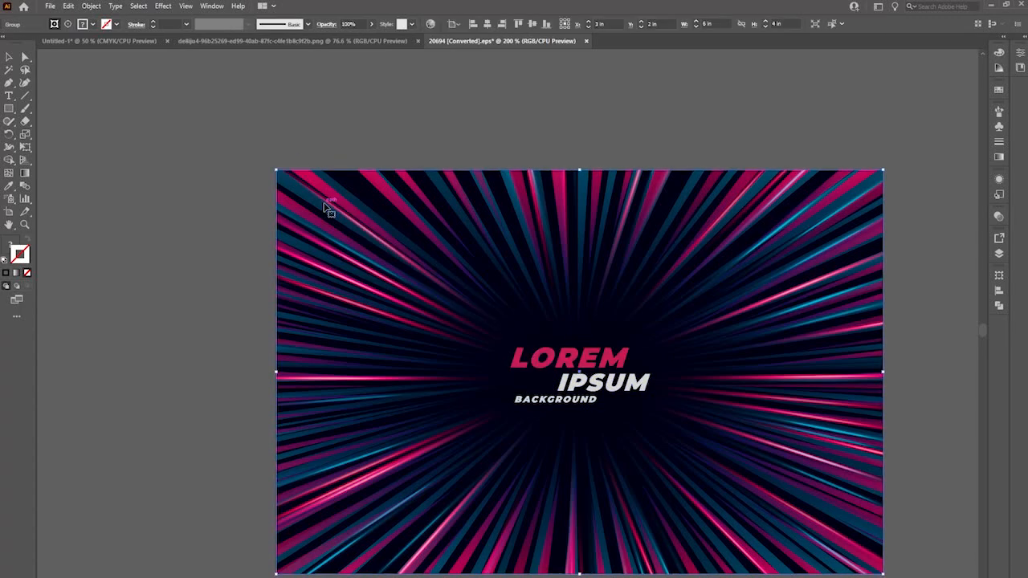
pyautogui.press('Delete')
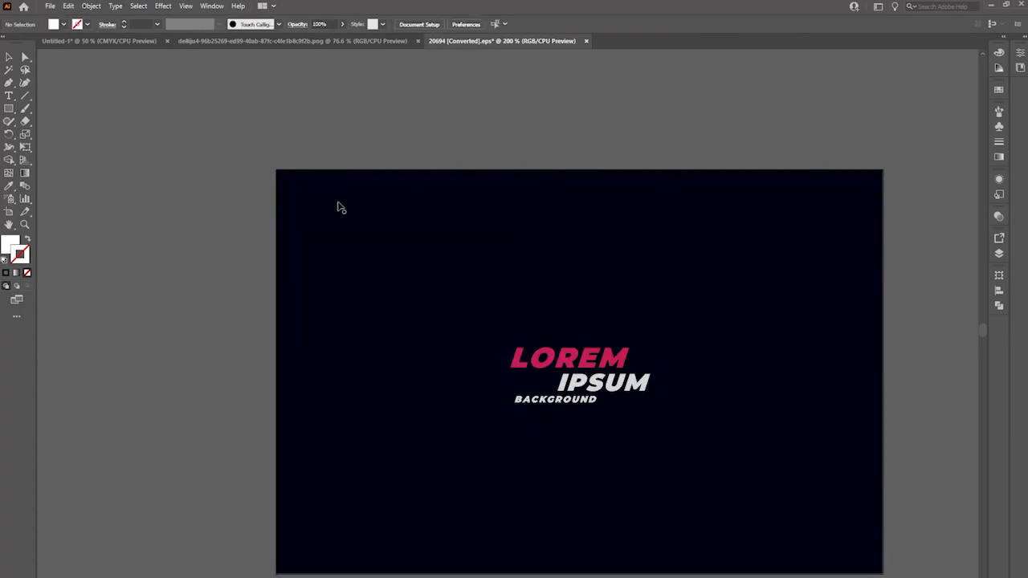
pyautogui.hotkey('ctrl', 'z')
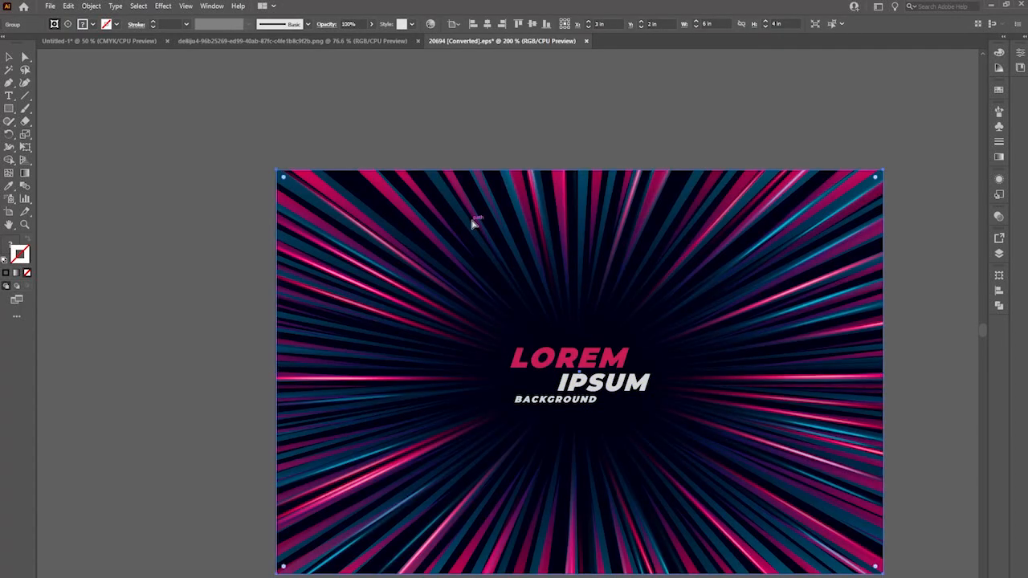
pyautogui.press('Delete')
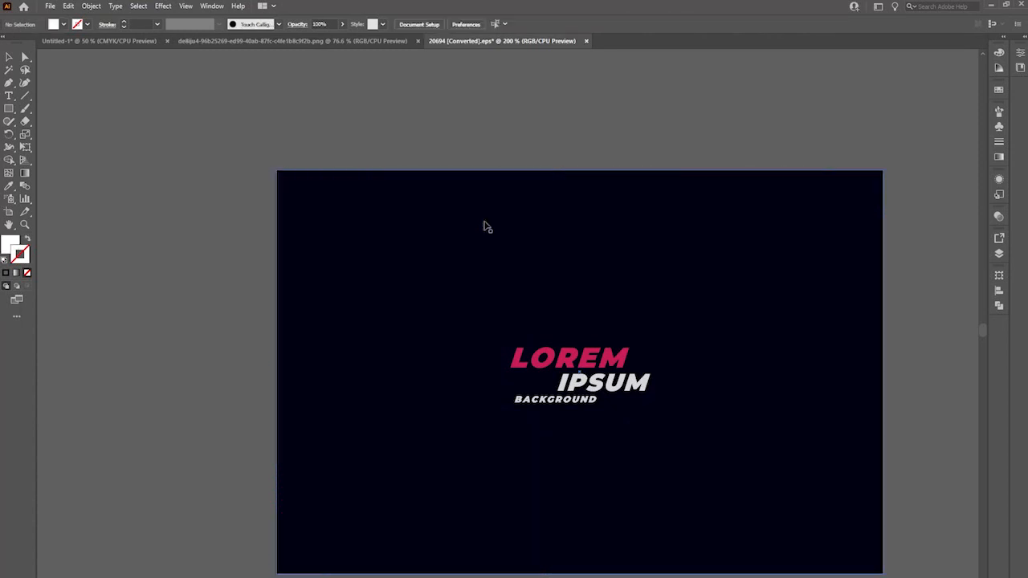
# Close the 20694 [Converted].eps document
pyautogui.click(596, 381)
pyautogui.click(548, 498)
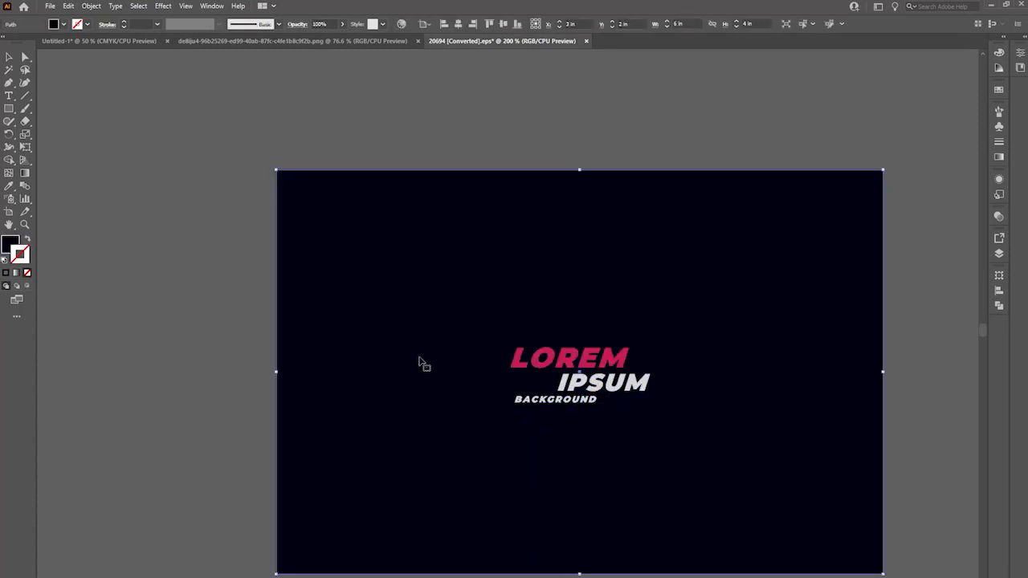
pyautogui.click(586, 42)
pyautogui.click(571, 328)
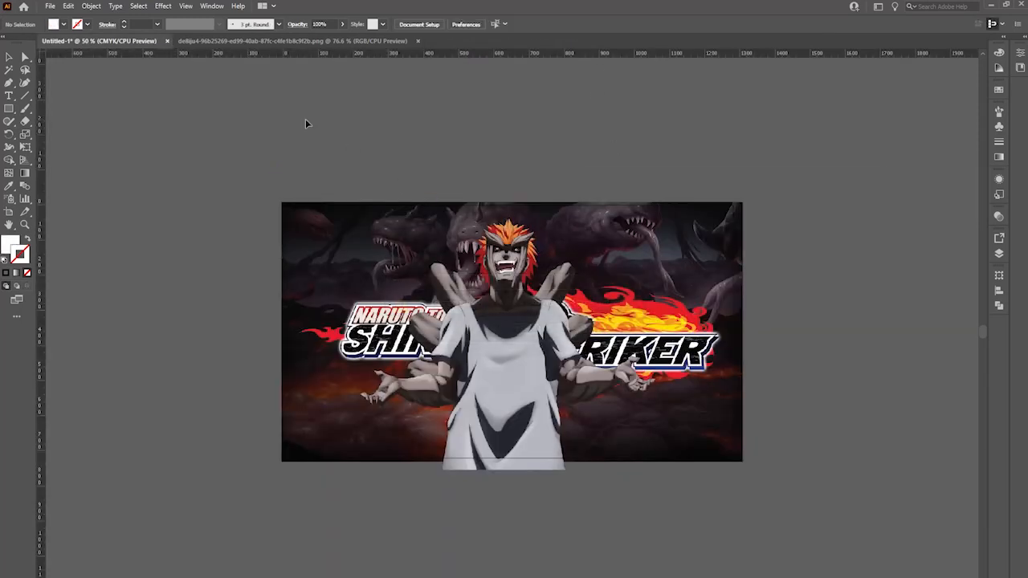
# Paste the burst rays onto Layer 5 of Untitled-1, behind the character and logo
pyautogui.click(999, 250)
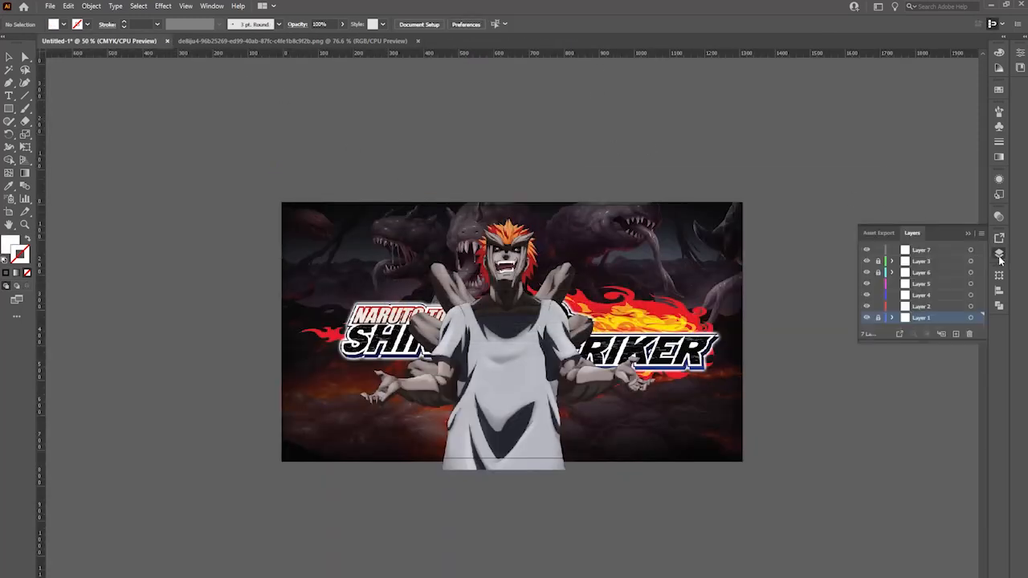
pyautogui.click(916, 299)
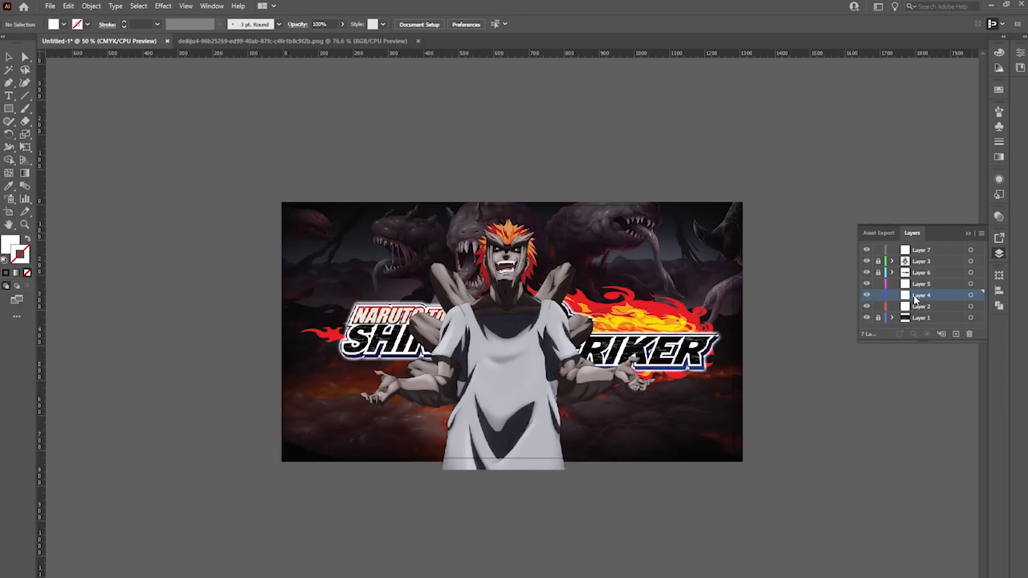
pyautogui.click(918, 286)
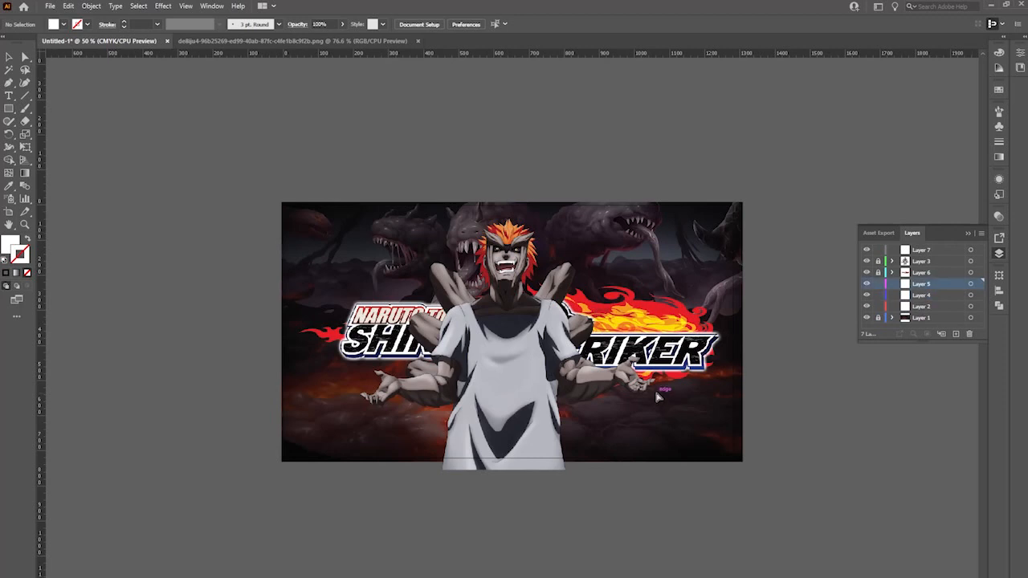
pyautogui.hotkey('ctrl', 'v')
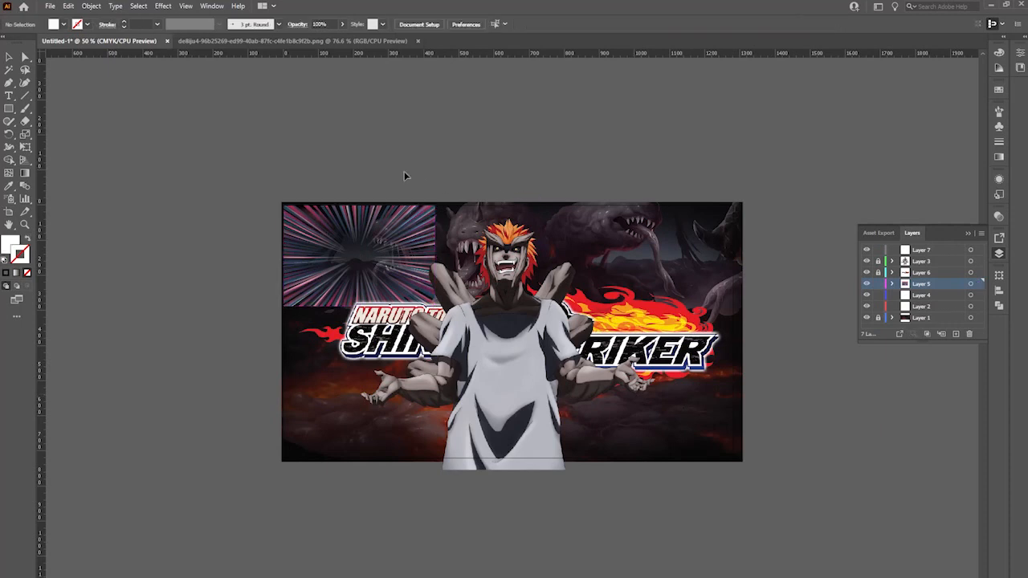
# Nudge the pasted burst up and left to bring it flush with the artboard's upper-left corner
pyautogui.press('Up')
pyautogui.press('Up')
pyautogui.press('Up')
pyautogui.press('Up')
pyautogui.press('Up')
pyautogui.press('Up')
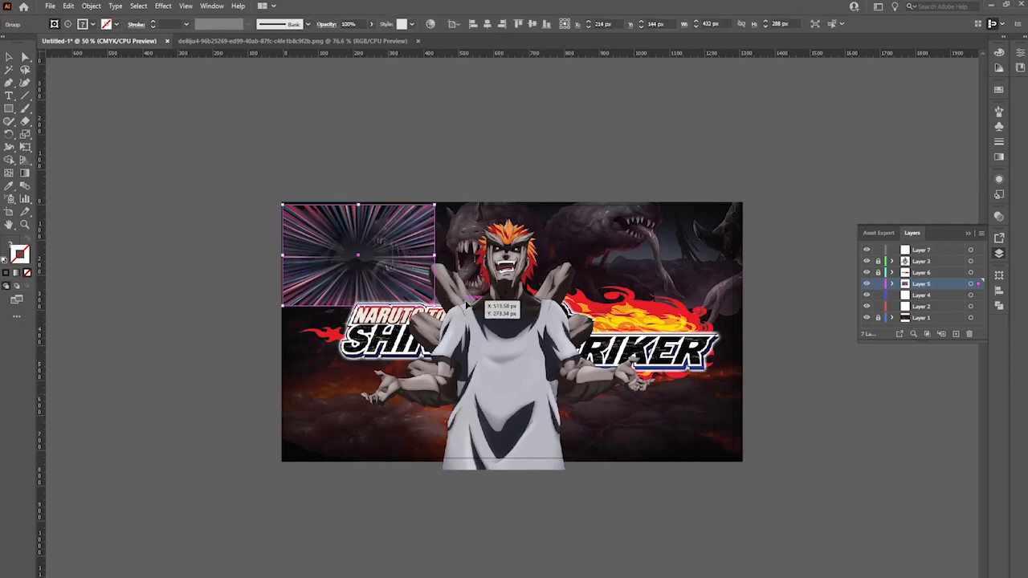
pyautogui.press('Left')
pyautogui.press('Left')
pyautogui.press('Left')
pyautogui.press('Left')
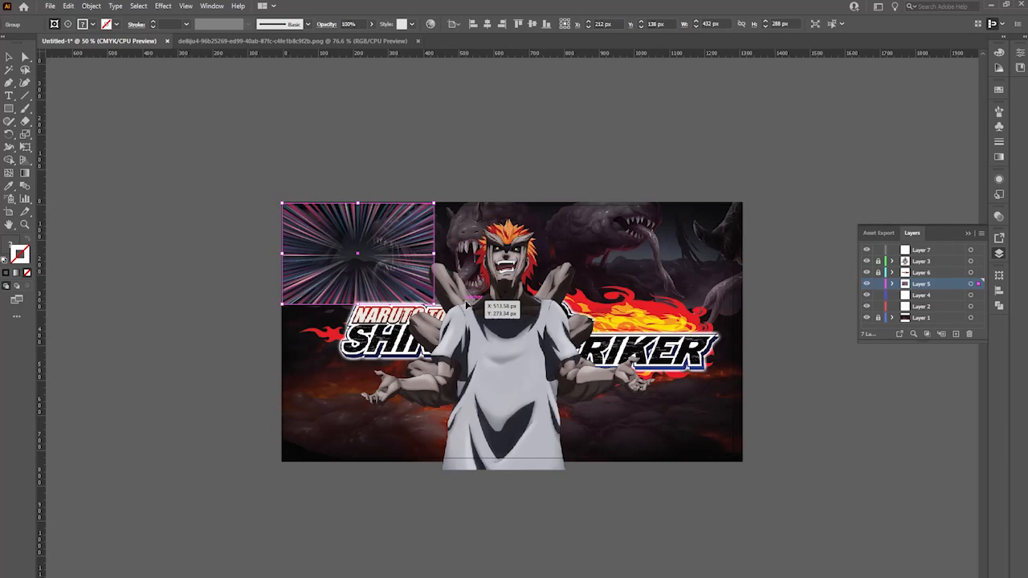
# Enlarge the burst proportionally to about 1304 x 869 px and shift it slightly up and left over the artboard
pyautogui.moveTo(433, 303); pyautogui.dragTo(792, 506)
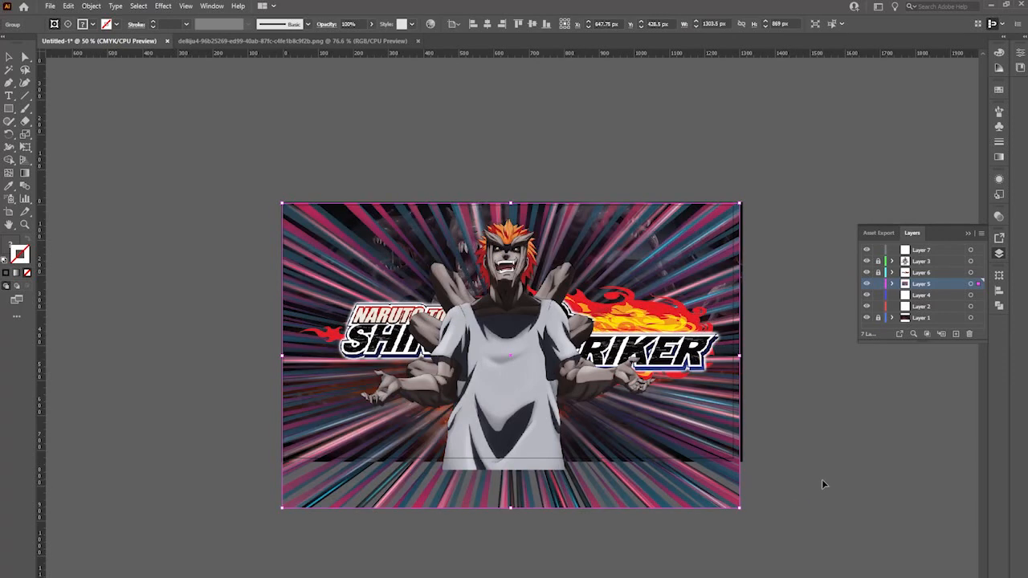
pyautogui.click(821, 479)
pyautogui.moveTo(683, 485); pyautogui.dragTo(681, 475)
pyautogui.click(806, 474)
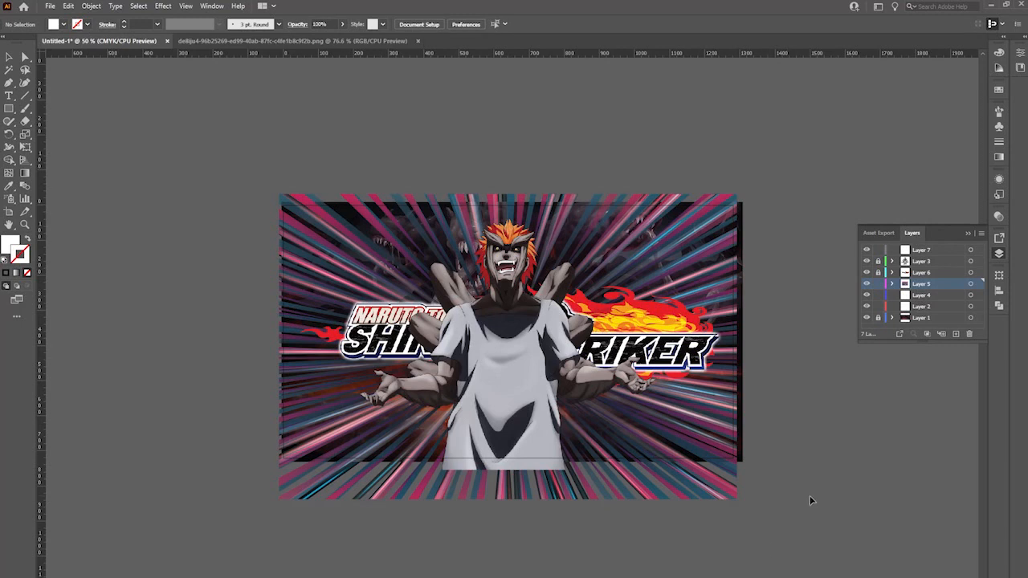
# Set the burst's blending mode to Multiply
pyautogui.click(692, 236)
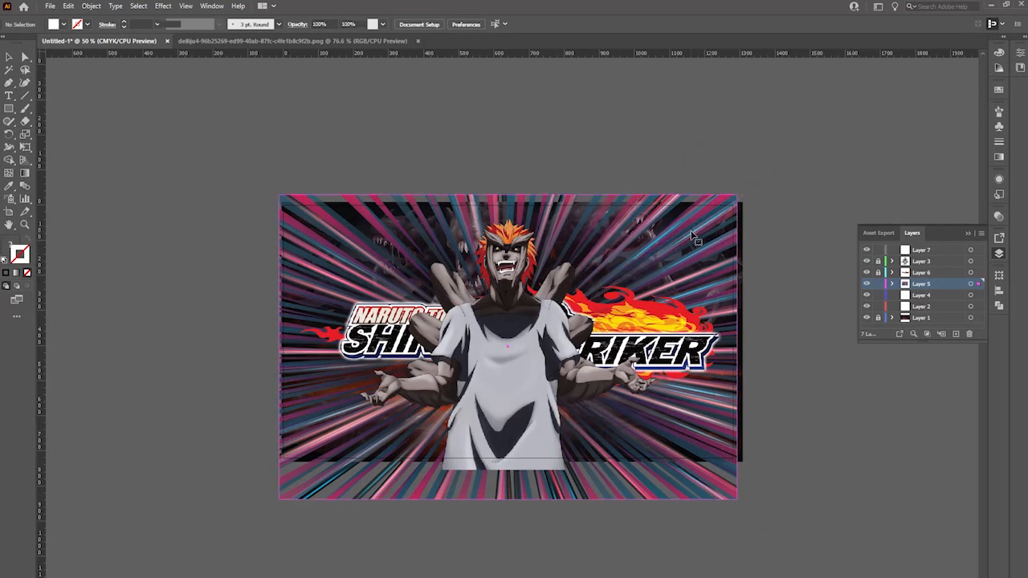
pyautogui.click(999, 217)
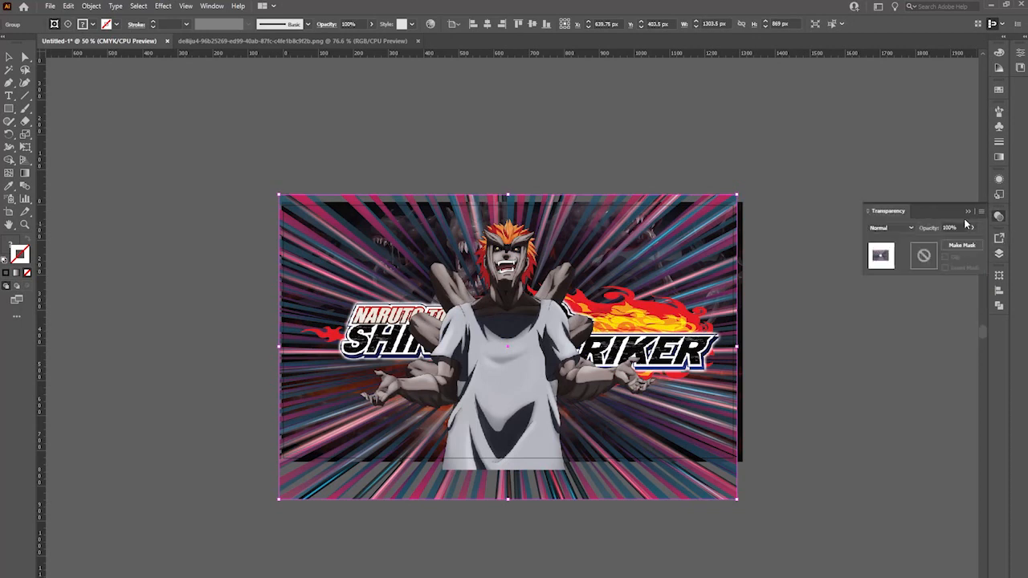
pyautogui.click(908, 228)
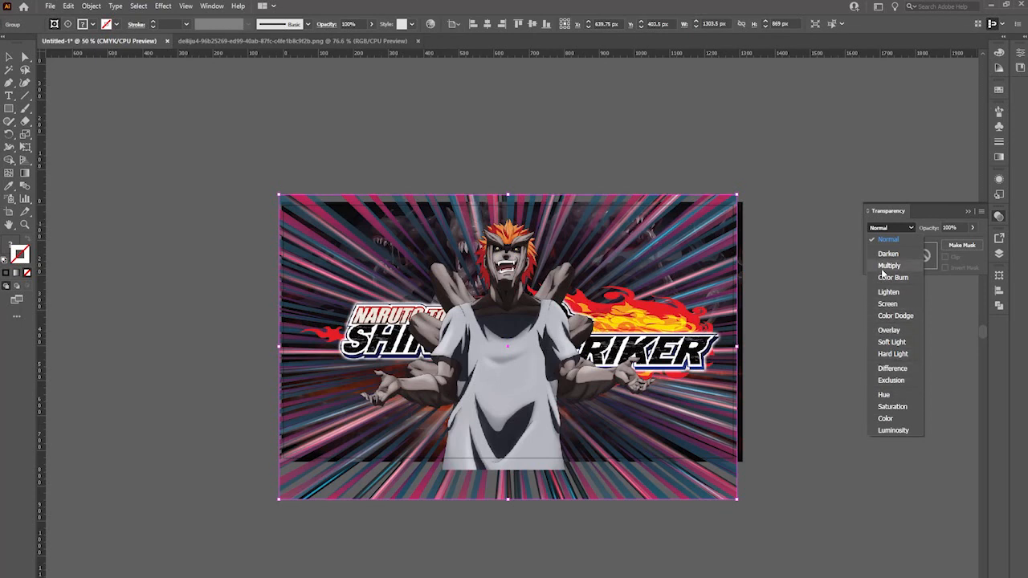
pyautogui.press('Escape')
pyautogui.click(814, 384)
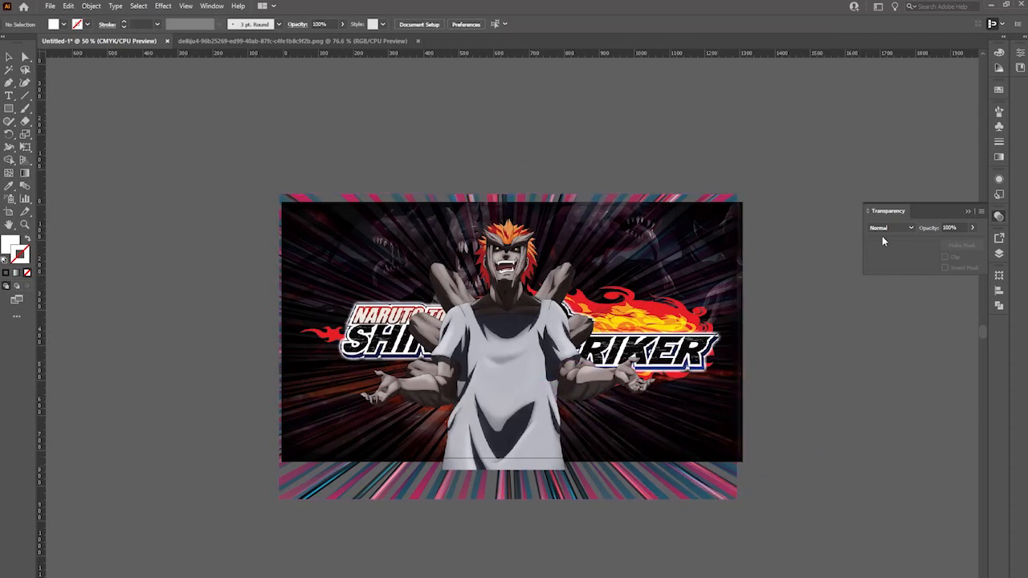
# Try the Screen and Overlay blending modes on the burst, and return it to Multiply
pyautogui.click(727, 277)
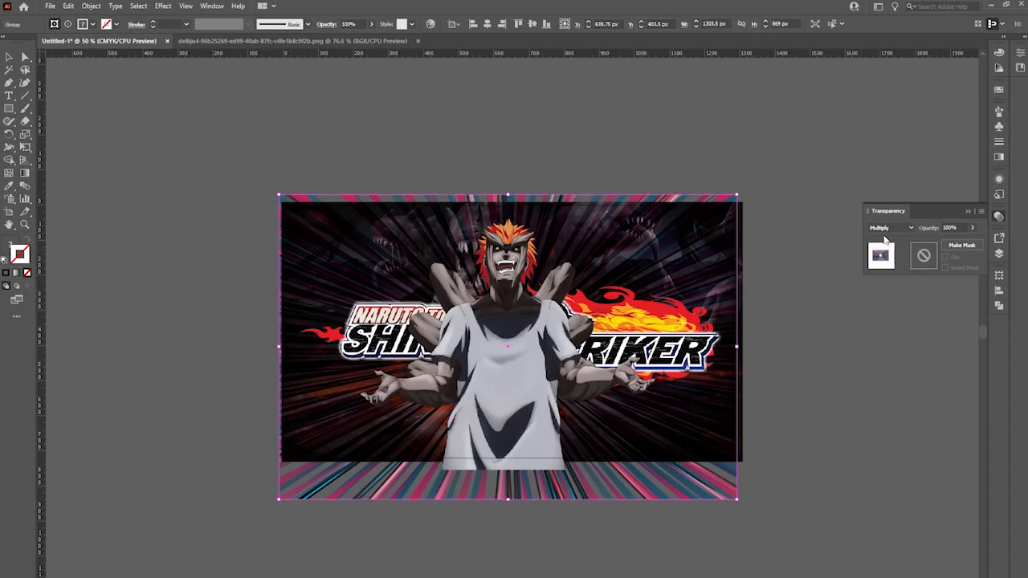
pyautogui.click(889, 228)
pyautogui.click(890, 303)
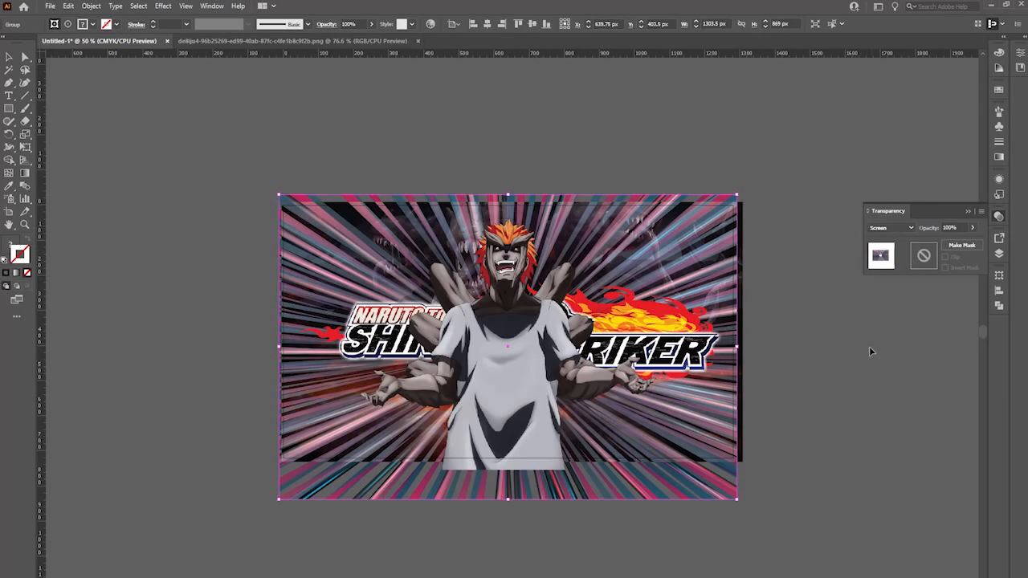
pyautogui.click(899, 231)
pyautogui.click(893, 329)
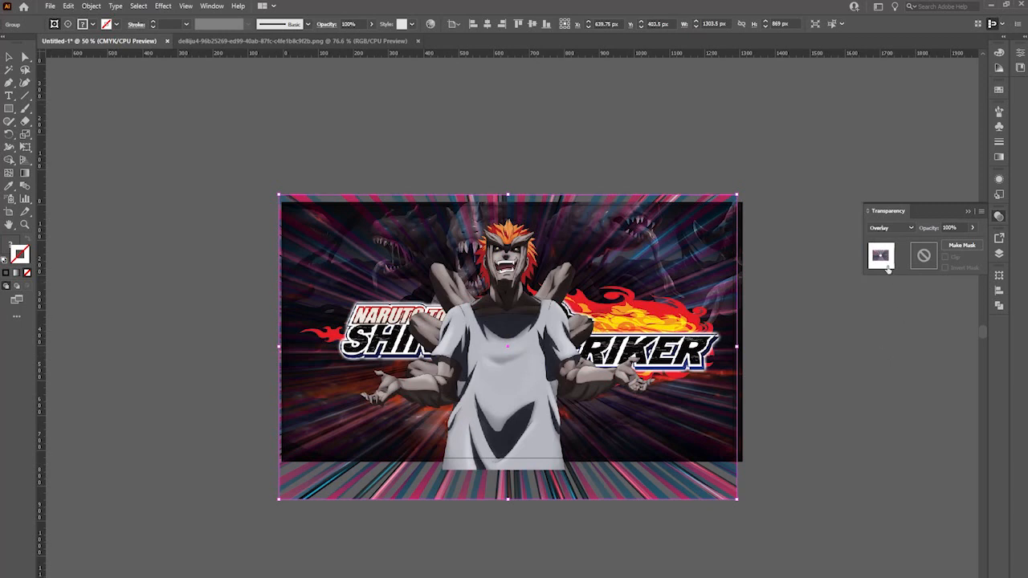
pyautogui.click(889, 228)
pyautogui.click(889, 265)
pyautogui.click(911, 347)
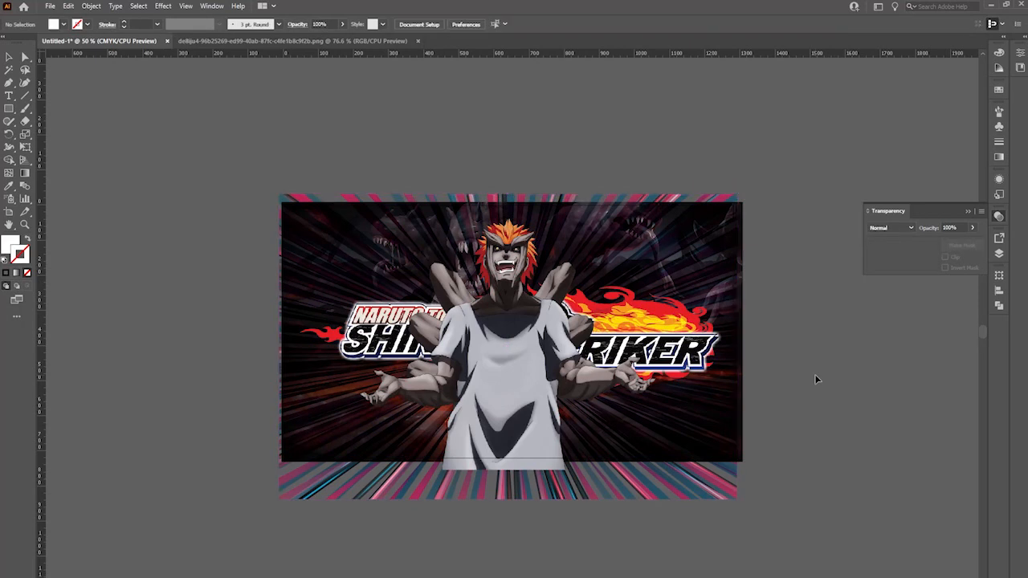
# Lock Layer 5, which holds the burst artwork
pyautogui.hotkey('ctrl', 'a')
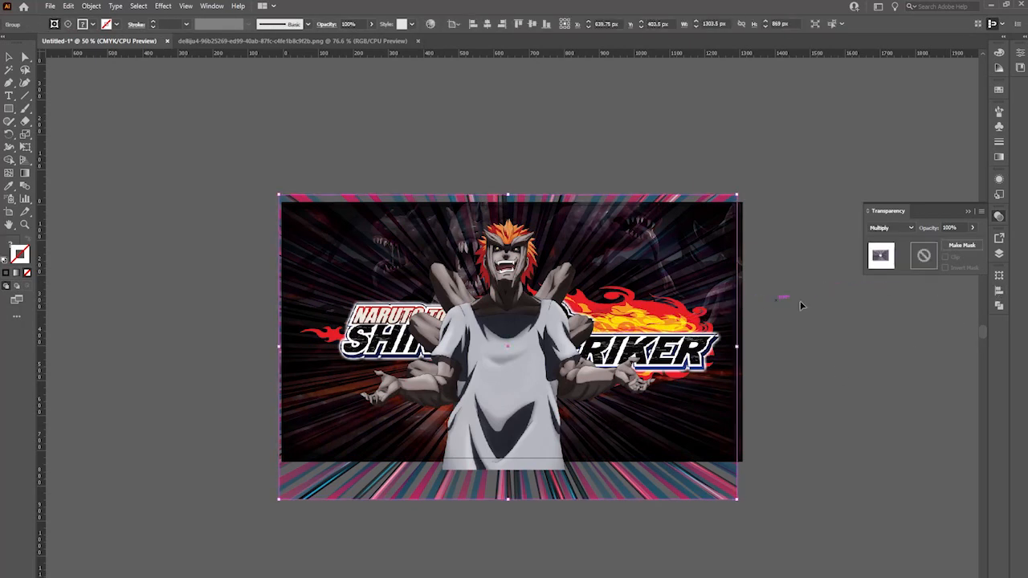
pyautogui.click(999, 253)
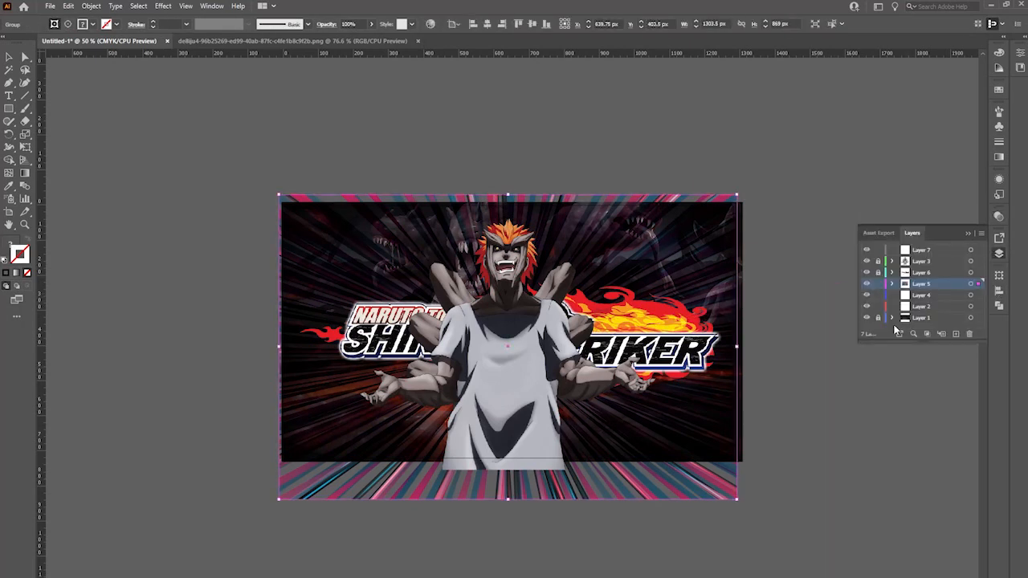
pyautogui.click(879, 285)
pyautogui.click(878, 285)
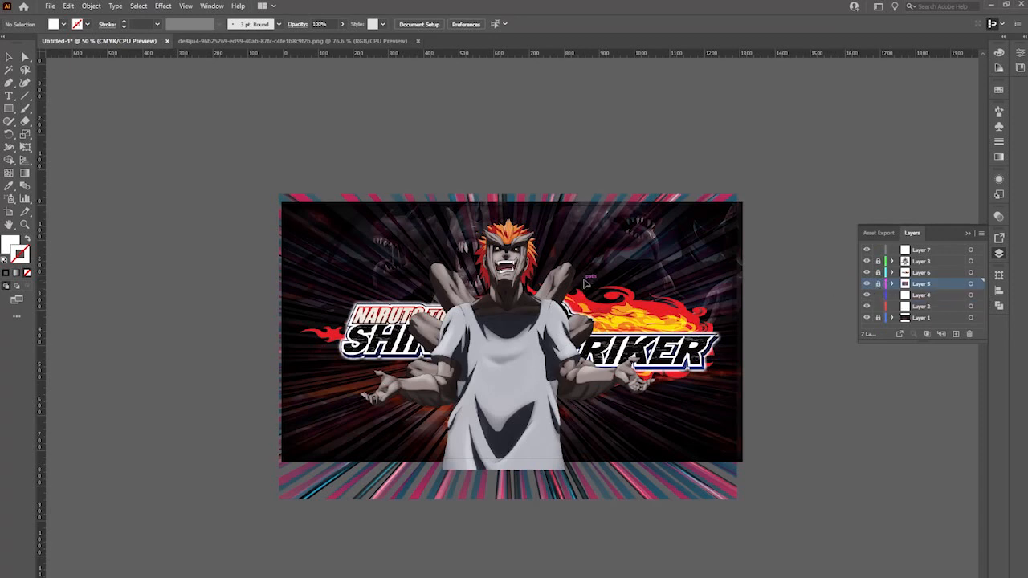
# Unlock Layers 5 and 1 and try the Difference blending mode on the burst and background image together
pyautogui.click(878, 284)
pyautogui.click(877, 318)
pyautogui.moveTo(699, 115); pyautogui.dragTo(759, 473)
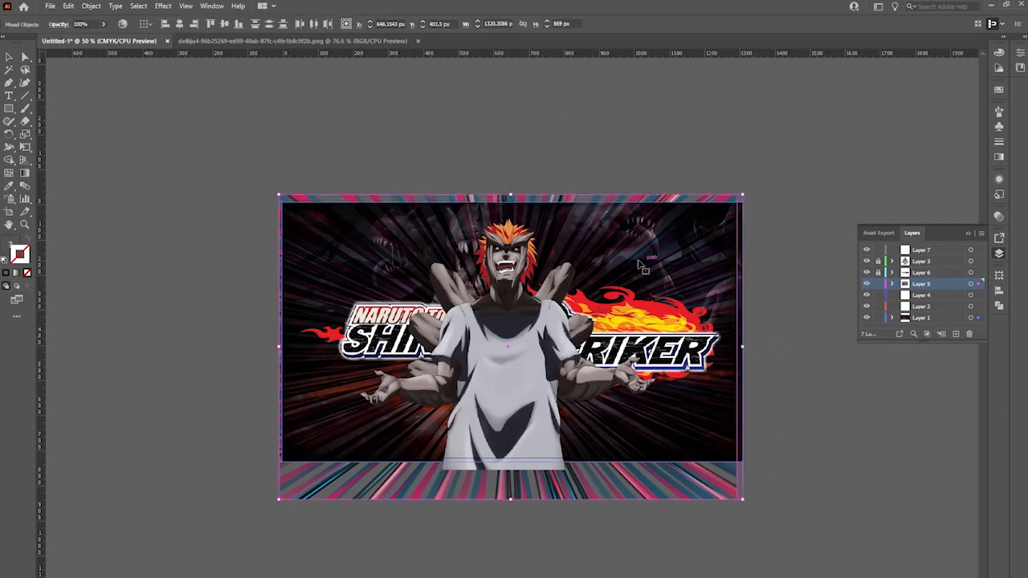
pyautogui.click(998, 217)
pyautogui.click(891, 228)
pyautogui.click(891, 371)
pyautogui.click(849, 438)
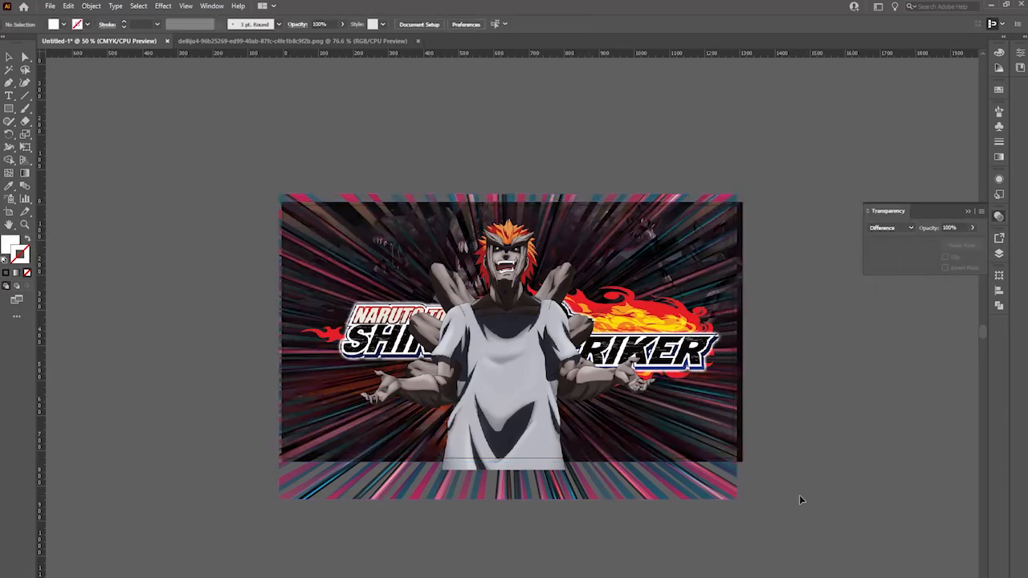
# Undo the Difference blending on the burst and background image, and lock Layer 5 again
pyautogui.hotkey('ctrl', 'z')
pyautogui.click(810, 420)
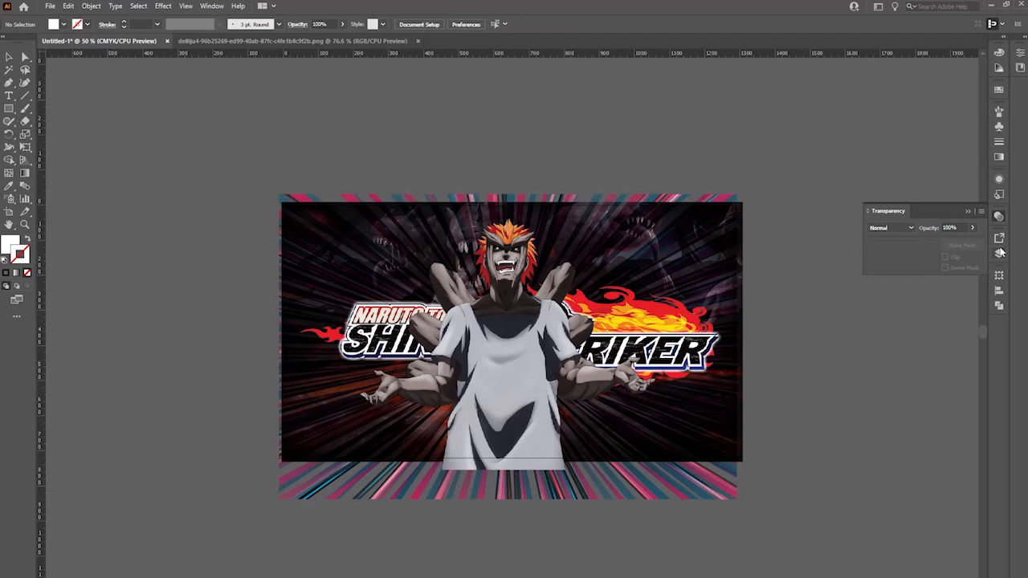
pyautogui.click(999, 252)
pyautogui.click(877, 285)
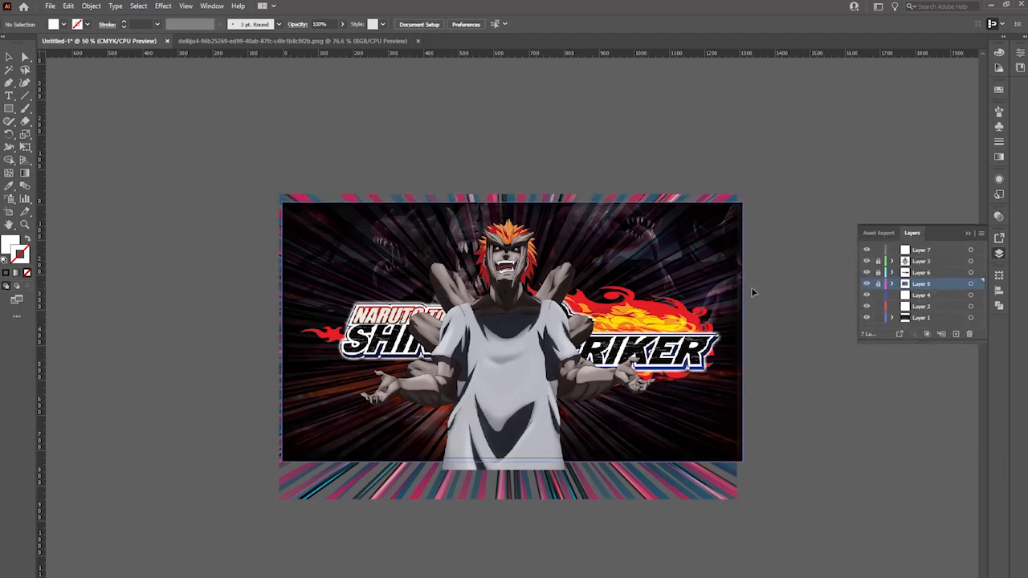
# Make Layer 4 active, open 47123.jpg from the Thumbnail Tutorial folder, and copy its galaxy image
pyautogui.click(923, 296)
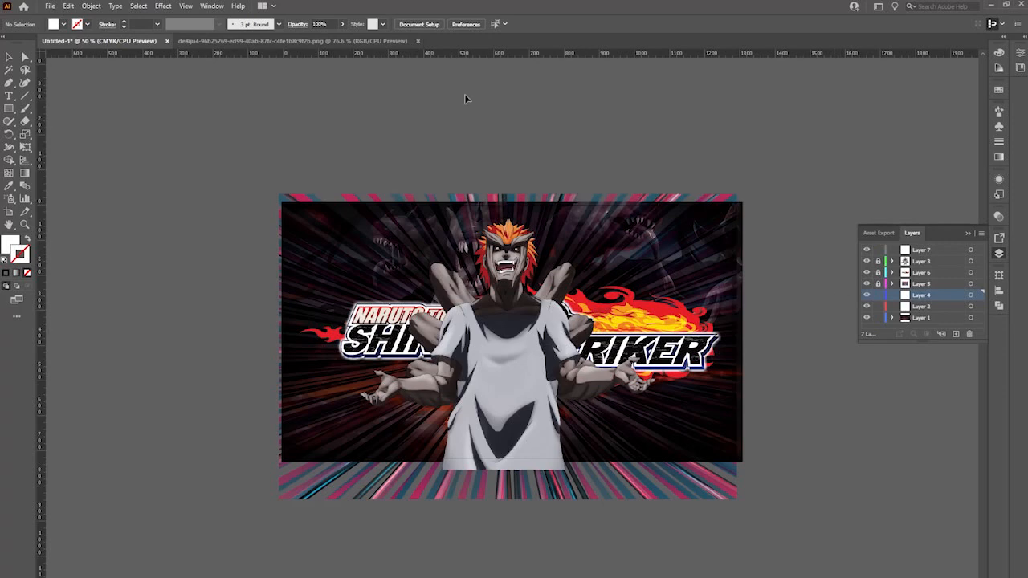
pyautogui.click(50, 6)
pyautogui.click(68, 42)
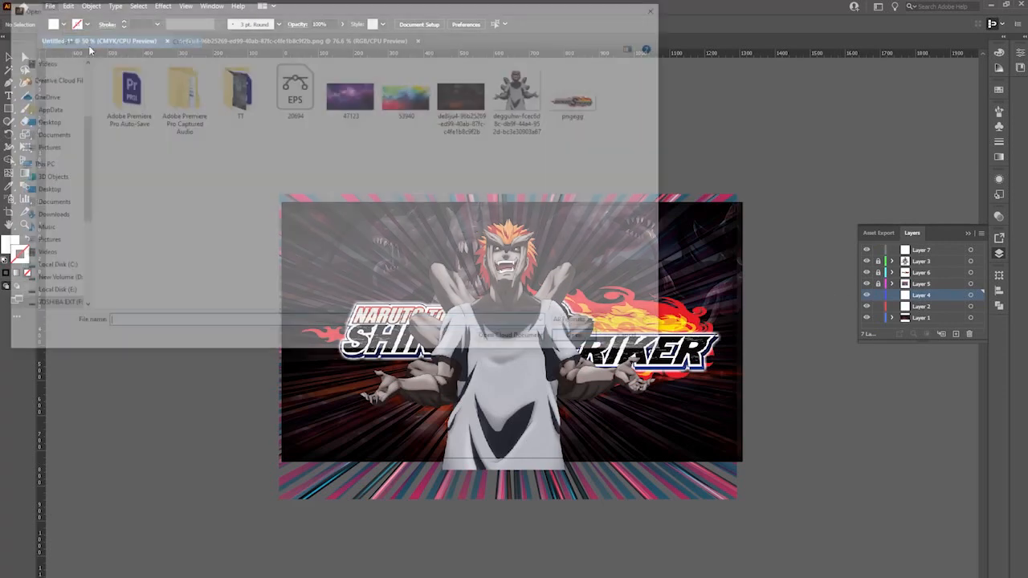
pyautogui.click(351, 104)
pyautogui.click(594, 341)
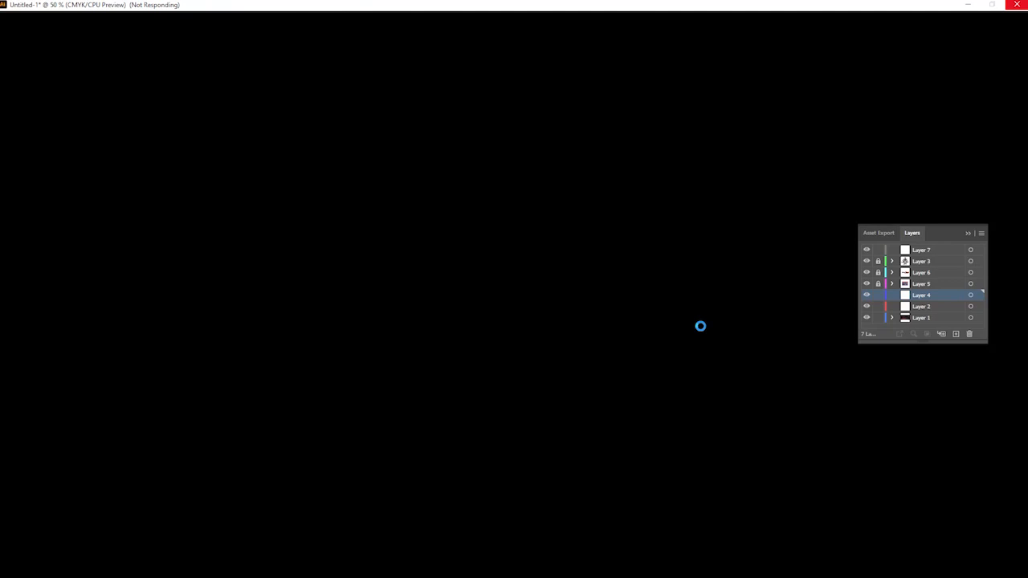
pyautogui.hotkey('ctrl', '-')
pyautogui.hotkey('ctrl', '-')
pyautogui.hotkey('ctrl', '-')
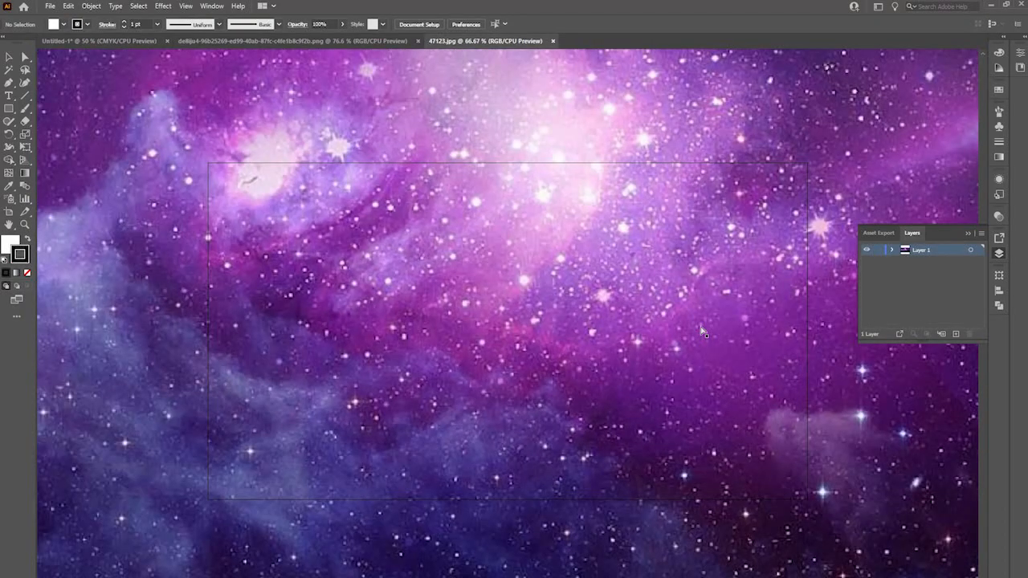
pyautogui.hotkey('ctrl', '-')
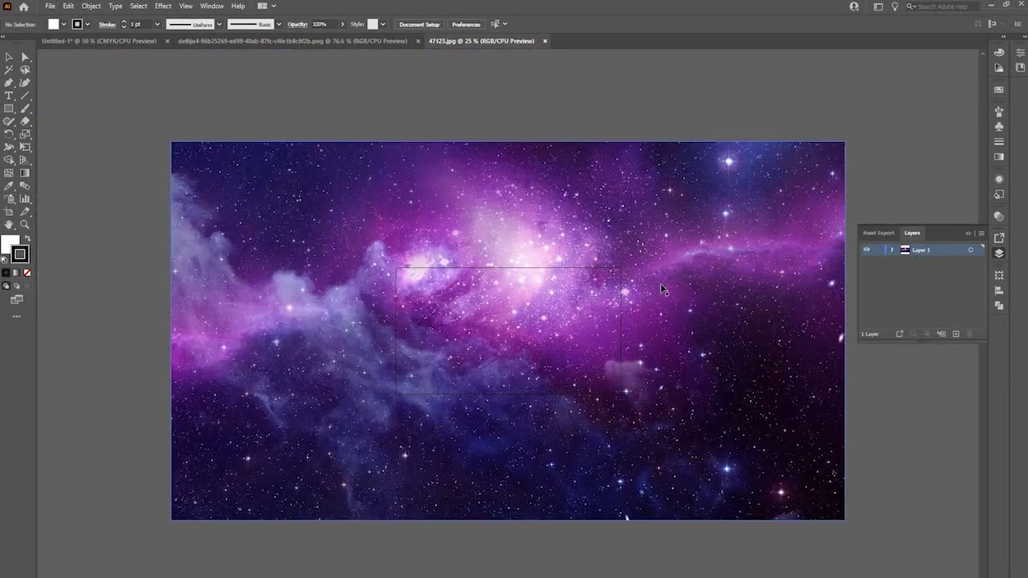
pyautogui.click(697, 304)
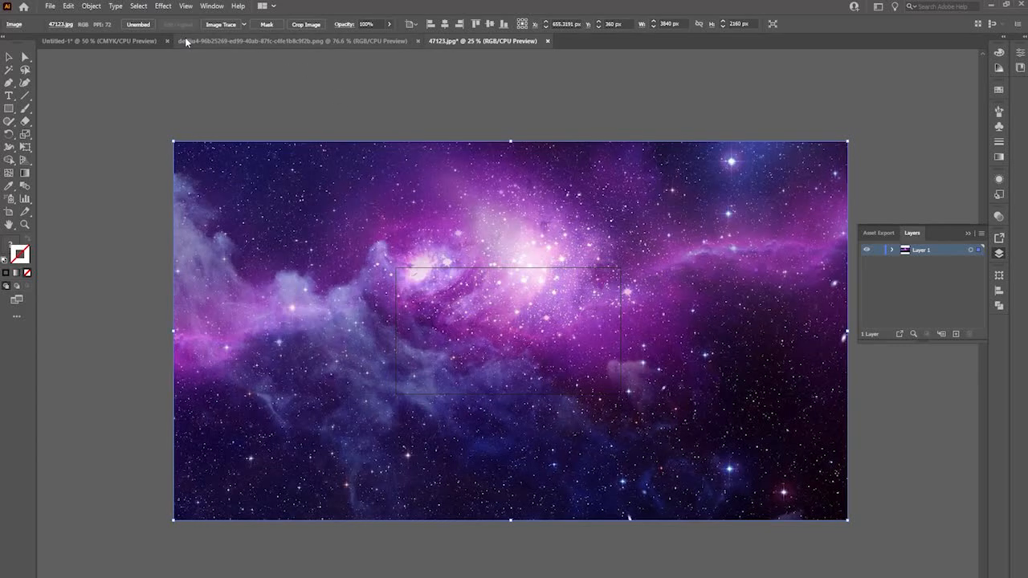
# Paste the galaxy image onto Layer 4 of the thumbnail and scale it down proportionally to about 1404 x 790 px over the artboard
pyautogui.click(141, 41)
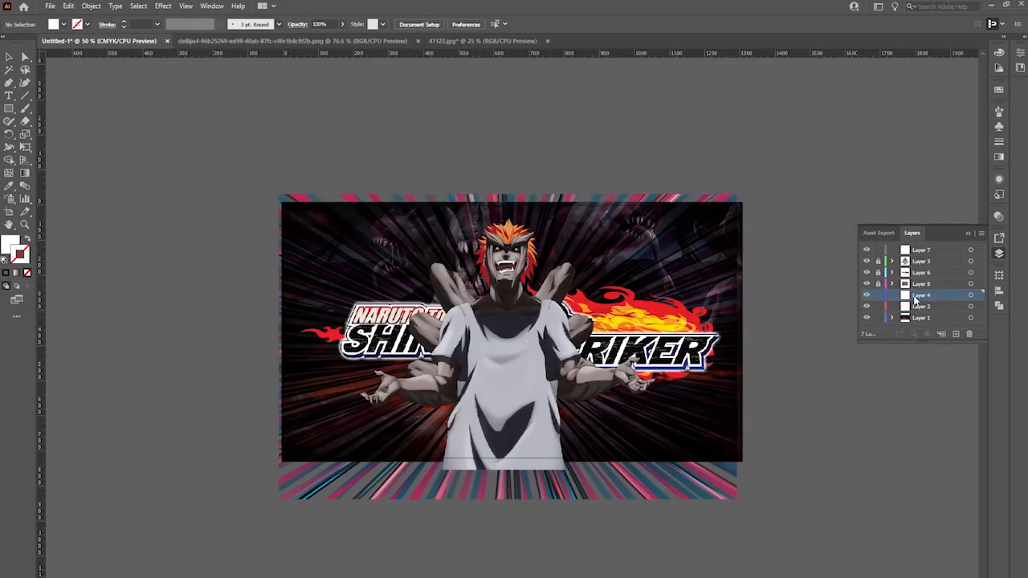
pyautogui.hotkey('ctrl', 'v')
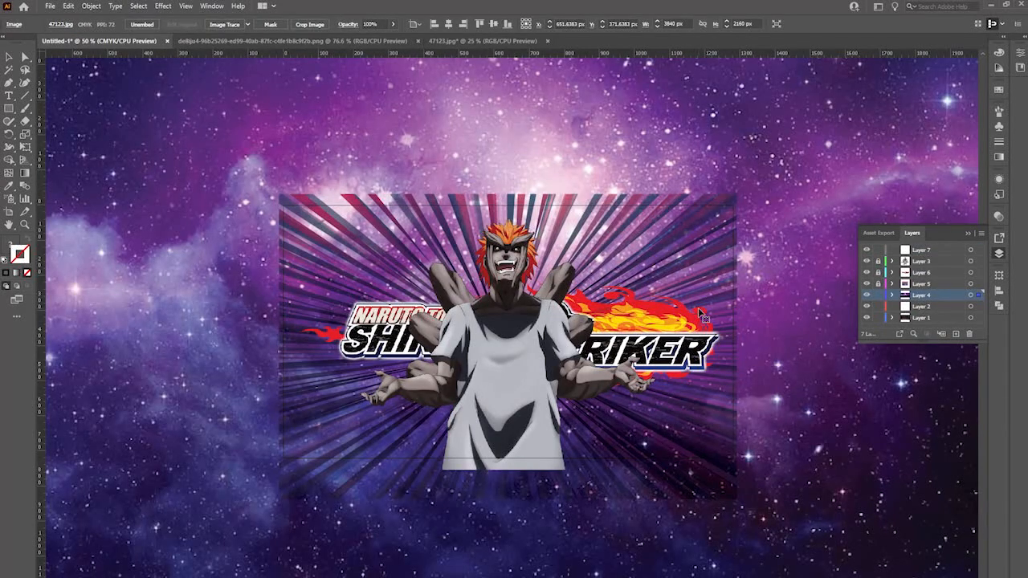
pyautogui.hotkey('ctrl', '-')
pyautogui.hotkey('ctrl', '-')
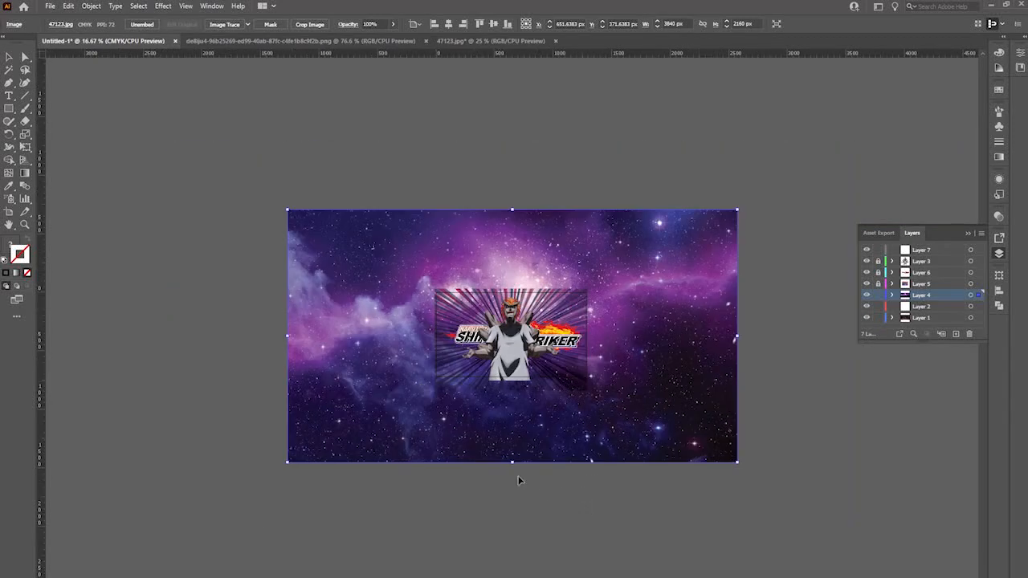
pyautogui.moveTo(511, 464); pyautogui.dragTo(520, 384)
pyautogui.moveTo(512, 210); pyautogui.dragTo(513, 290)
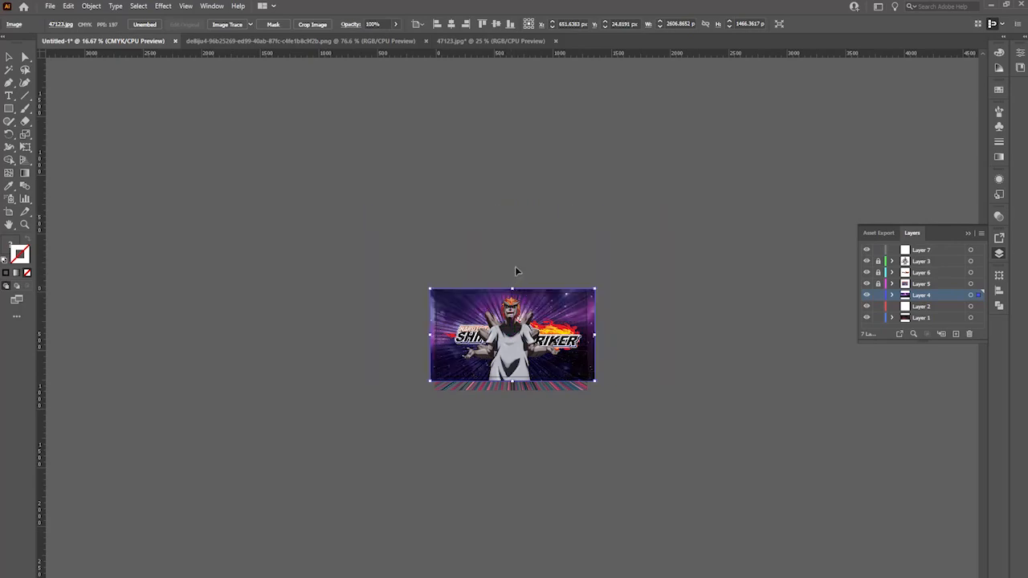
pyautogui.click(667, 285)
pyautogui.hotkey('ctrl', '=')
pyautogui.hotkey('ctrl', '=')
pyautogui.hotkey('ctrl', '=')
pyautogui.hotkey('ctrl', '=')
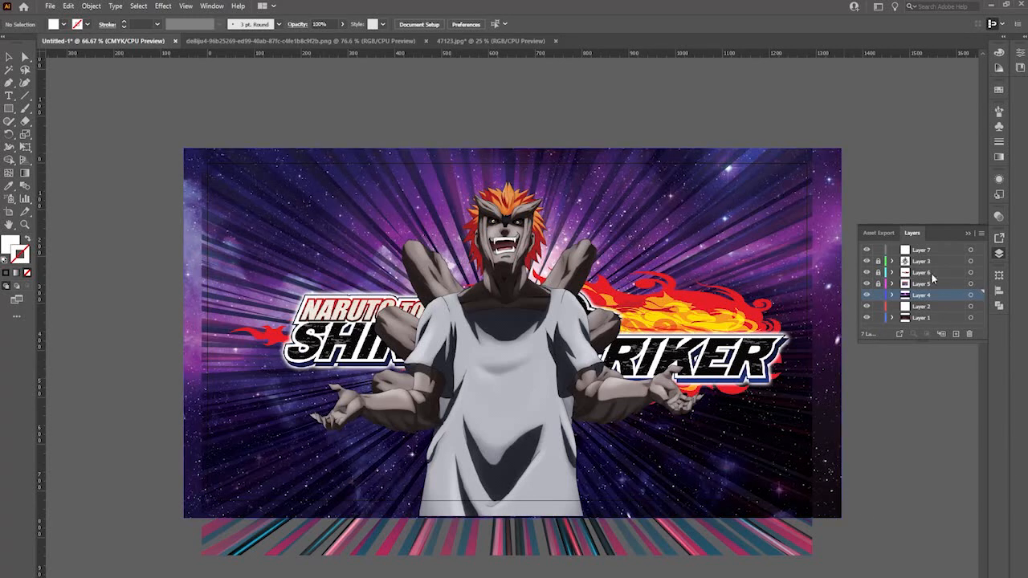
# Select the background image beneath the galaxy and lock Layer 1, which holds it
pyautogui.moveTo(653, 100); pyautogui.dragTo(729, 234)
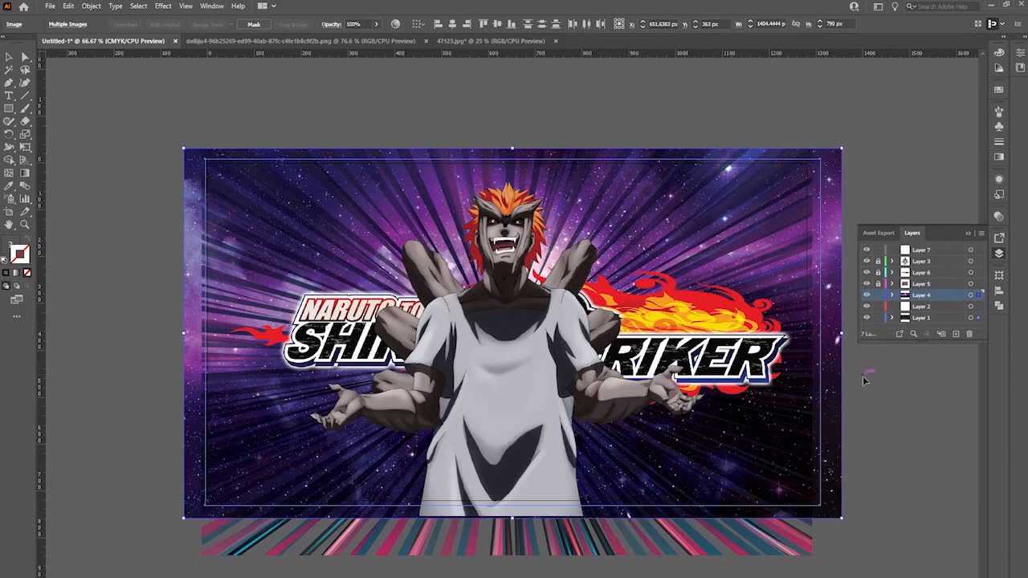
pyautogui.click(838, 384)
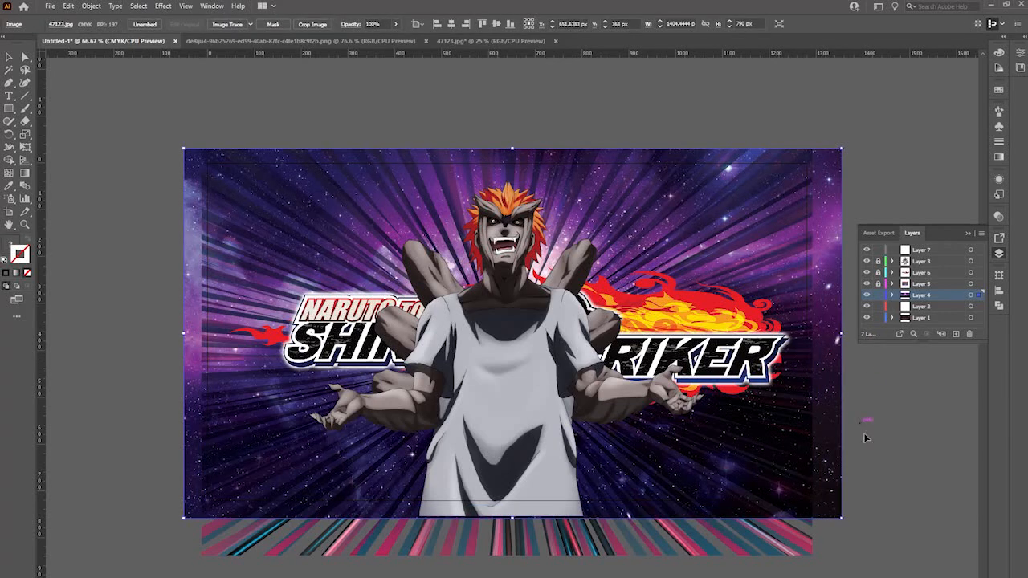
pyautogui.keyDown('shift'); pyautogui.click(817, 482); pyautogui.keyUp('shift')
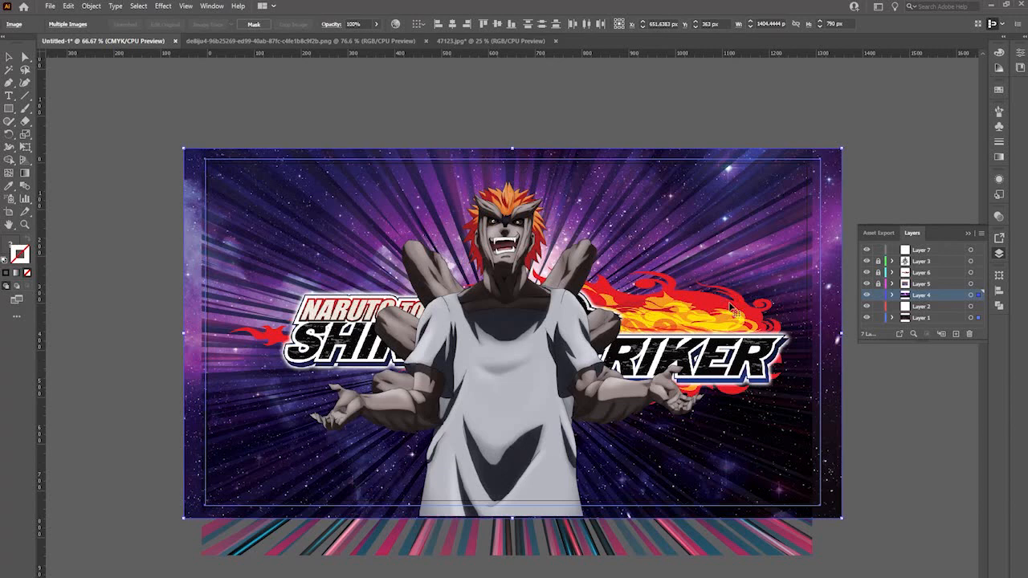
pyautogui.keyDown('shift'); pyautogui.click(832, 324); pyautogui.keyUp('shift')
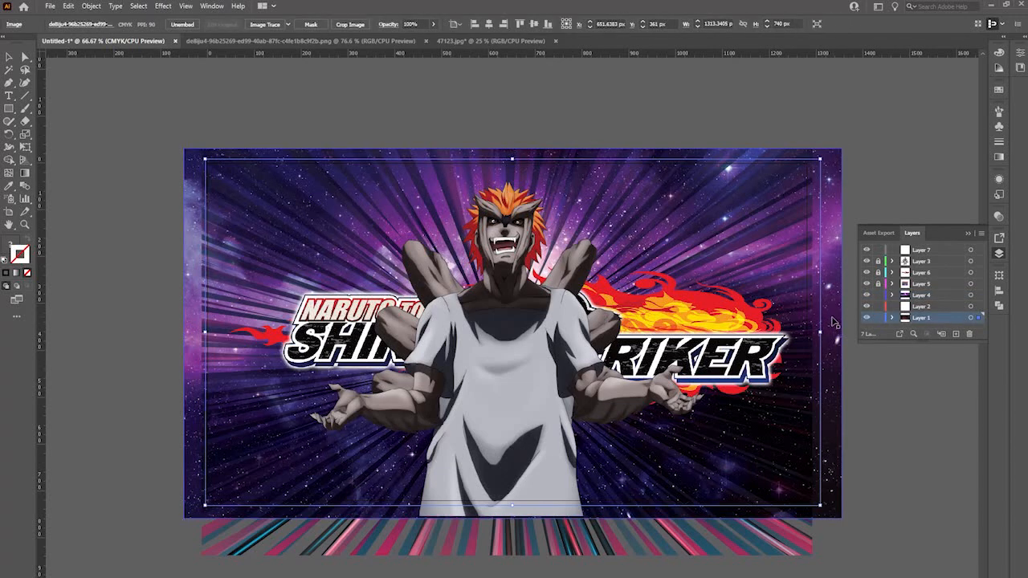
pyautogui.click(878, 319)
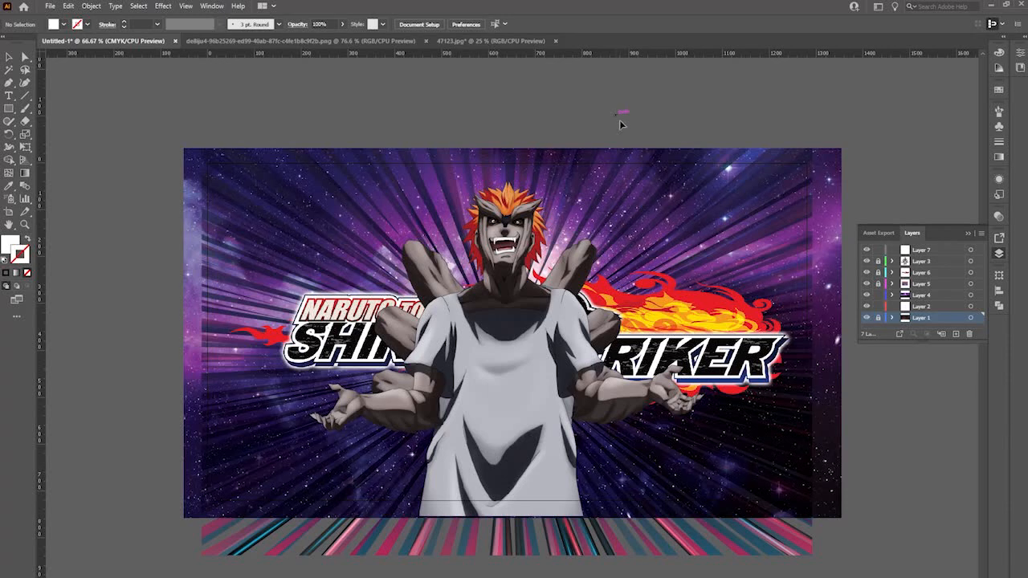
# Try the Multiply blending mode on the galaxy image and change it to Overlay
pyautogui.click(616, 265)
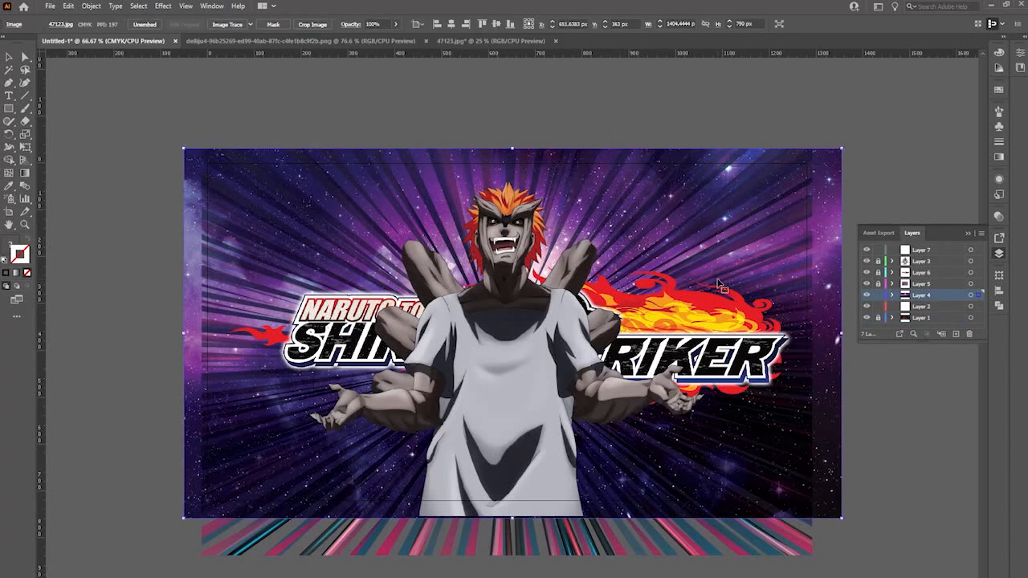
pyautogui.click(997, 217)
pyautogui.click(889, 228)
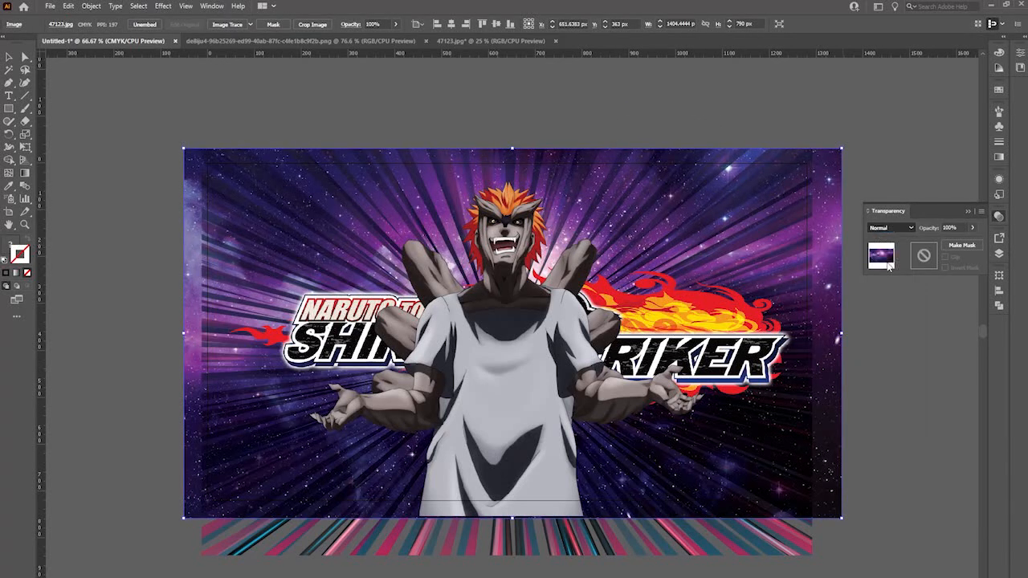
pyautogui.click(889, 266)
pyautogui.click(895, 229)
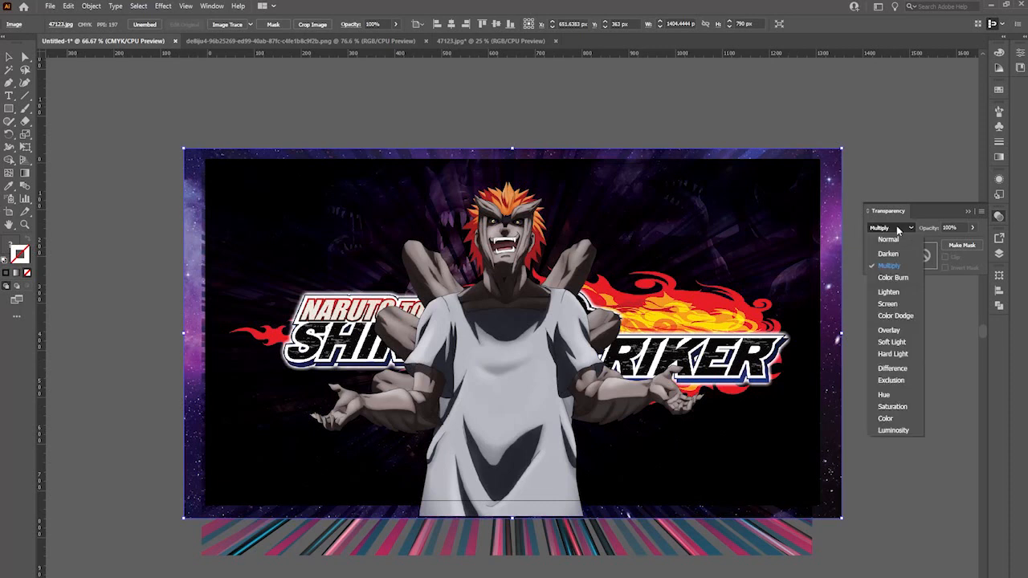
pyautogui.click(901, 327)
pyautogui.click(899, 325)
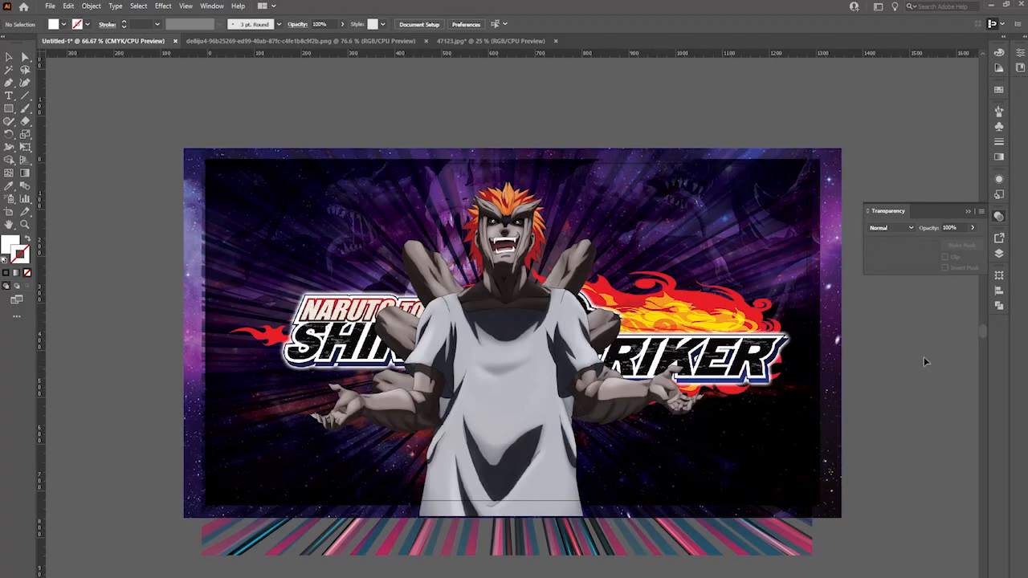
# Lock Layer 4, make Layer 2 active, and open 53940.jpg to copy its multicoloured paint image
pyautogui.click(999, 253)
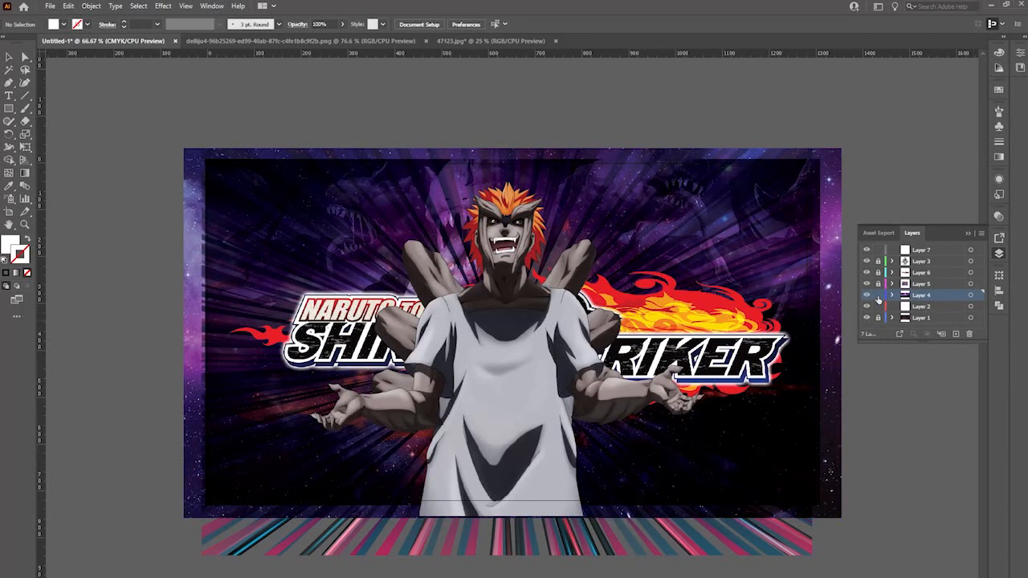
pyautogui.click(923, 307)
pyautogui.click(50, 6)
pyautogui.click(70, 42)
pyautogui.click(408, 95)
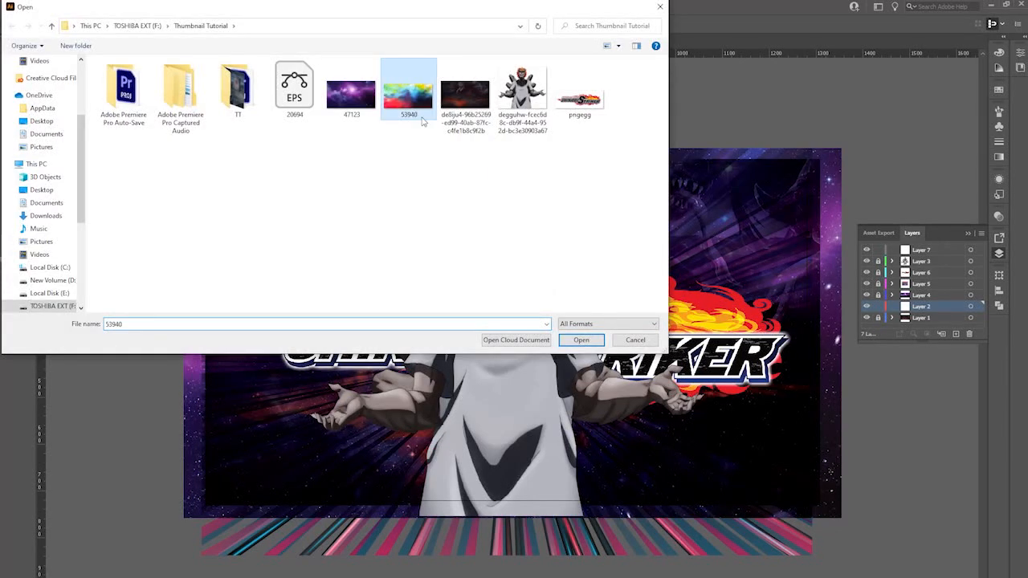
pyautogui.click(580, 340)
pyautogui.click(591, 302)
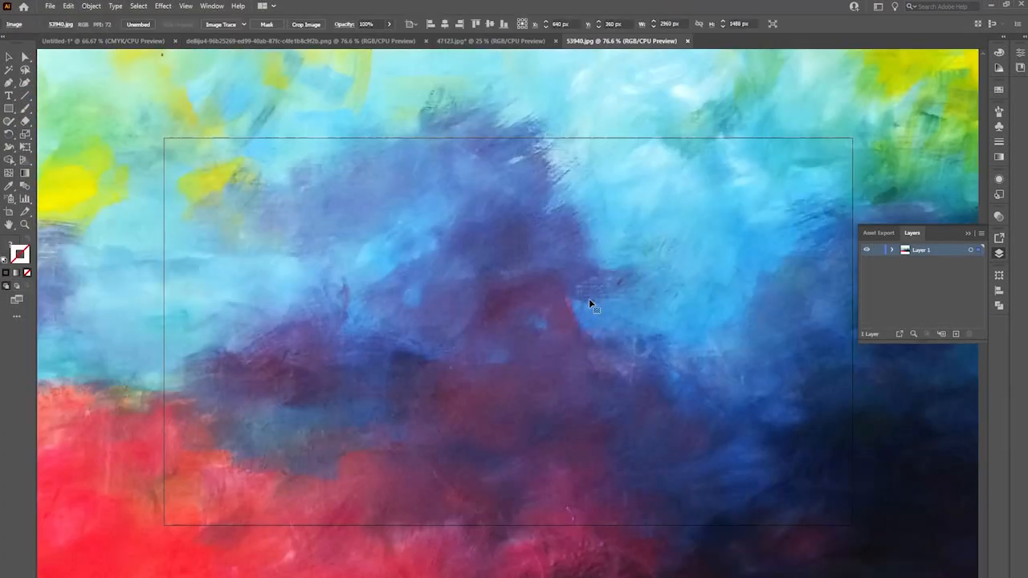
pyautogui.hotkey('ctrl', '-')
pyautogui.hotkey('ctrl', '-')
pyautogui.hotkey('ctrl', '-')
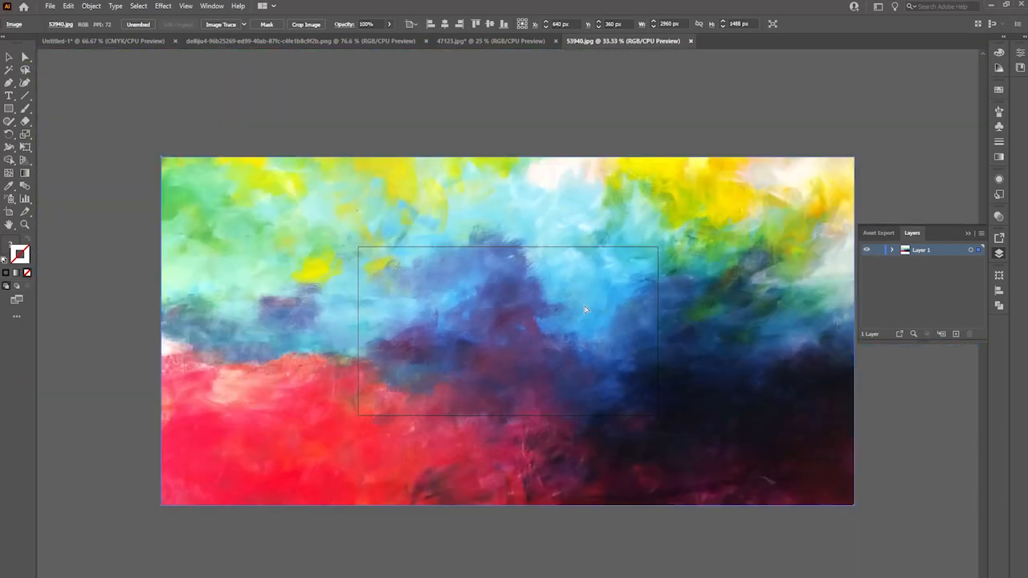
# Paste the paint image onto Layer 2 of the thumbnail and scale it down proportionally to about 1540 x 774 px over the artboard
pyautogui.click(121, 41)
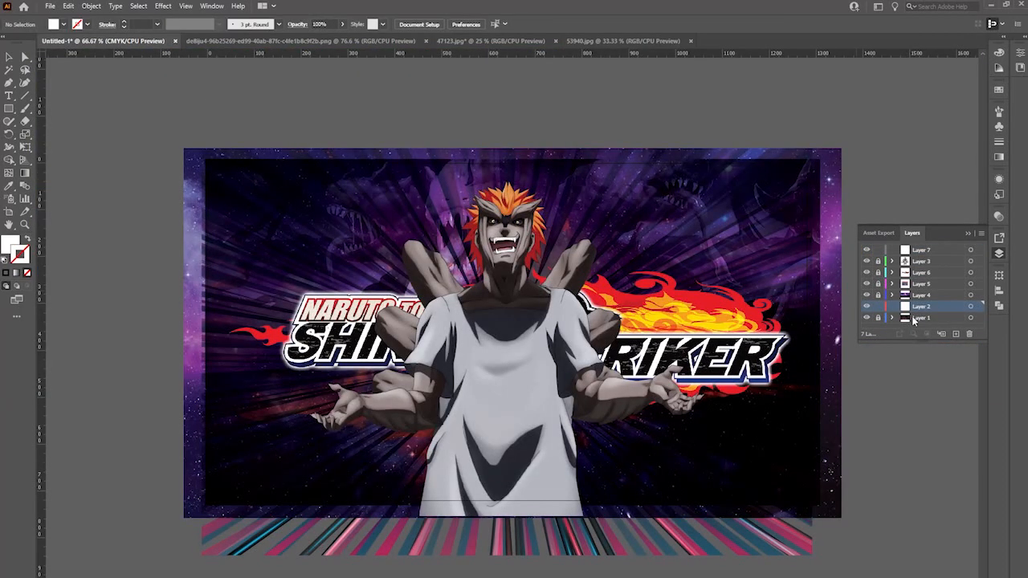
pyautogui.hotkey('ctrl', 'v')
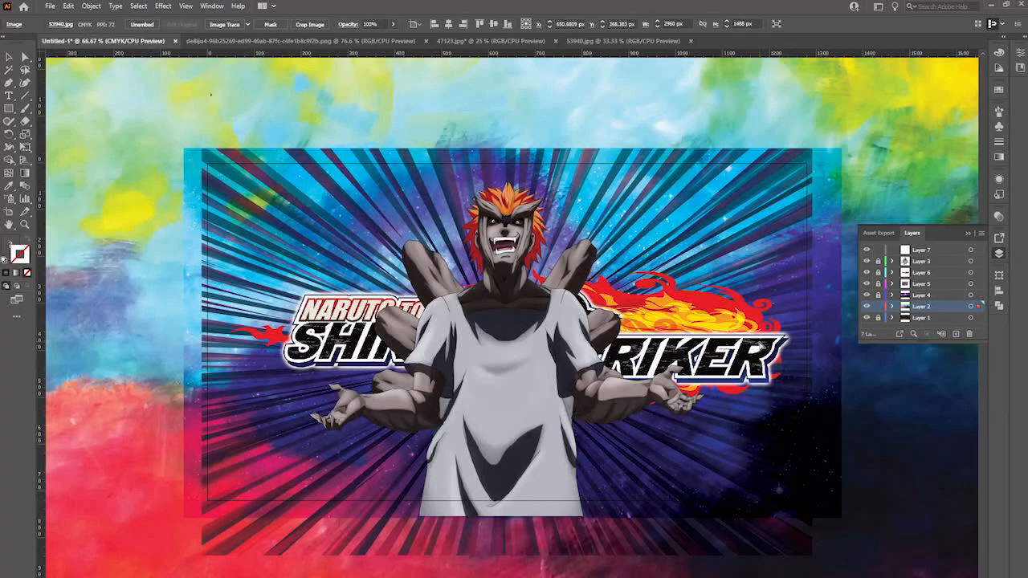
pyautogui.hotkey('ctrl', '-')
pyautogui.hotkey('ctrl', '-')
pyautogui.hotkey('ctrl', '-')
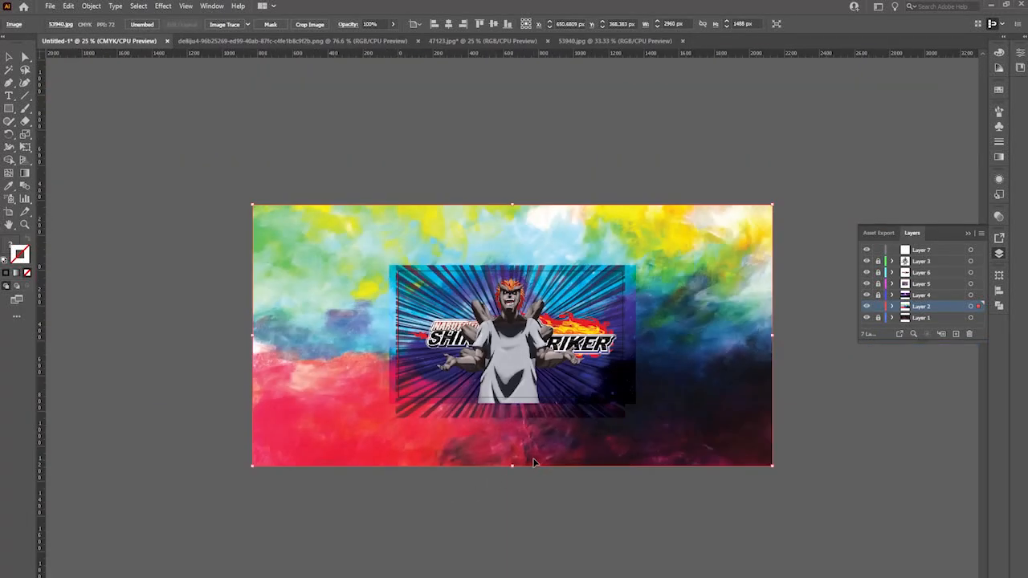
pyautogui.moveTo(512, 465); pyautogui.dragTo(514, 401)
pyautogui.moveTo(513, 204); pyautogui.dragTo(514, 266)
pyautogui.click(521, 236)
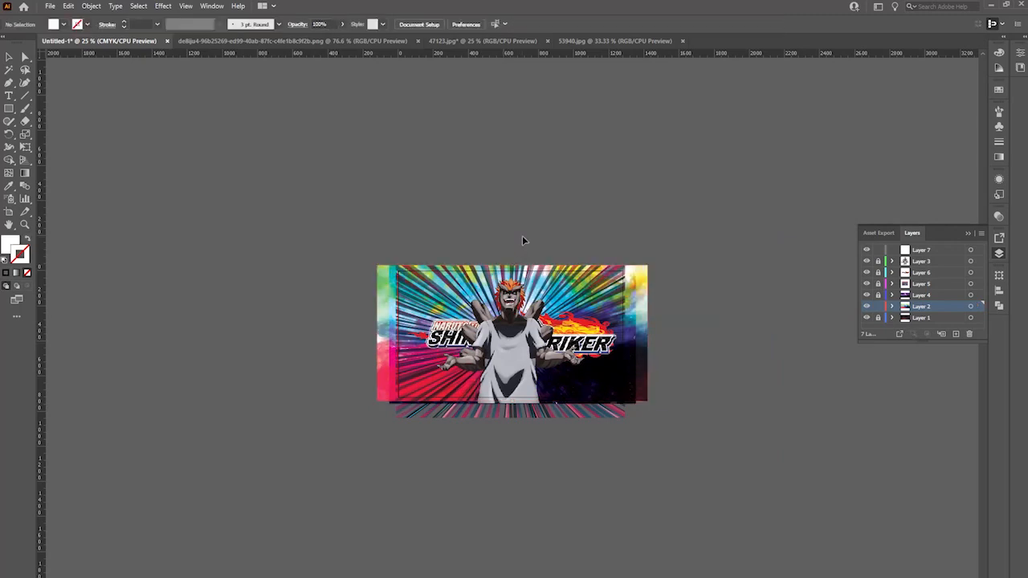
pyautogui.hotkey('ctrl', '+')
pyautogui.hotkey('ctrl', '+')
pyautogui.hotkey('ctrl', '+')
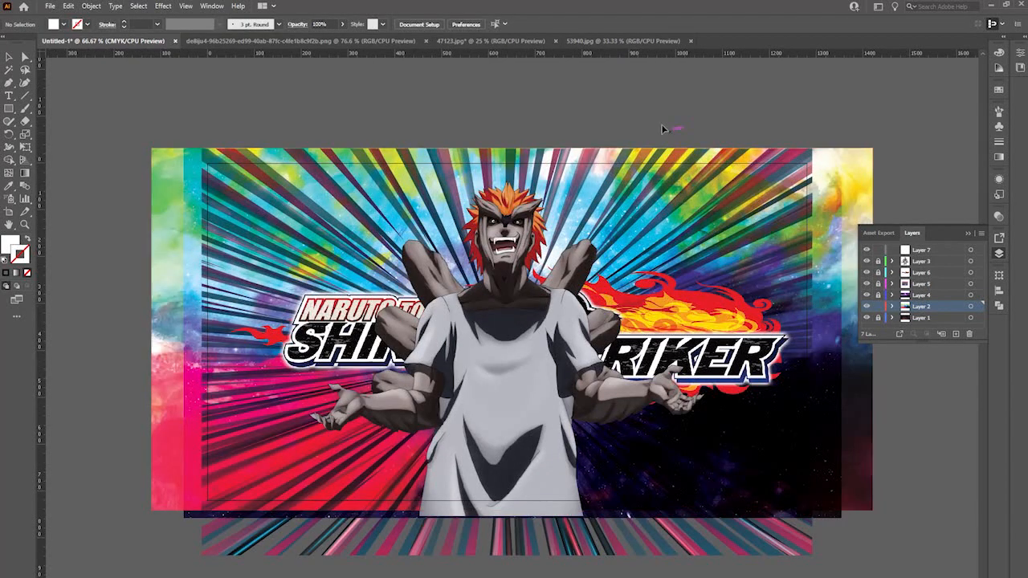
# Set the blending mode of the multicoloured paint image on Layer 2 to Hue
pyautogui.click(699, 251)
pyautogui.click(1000, 215)
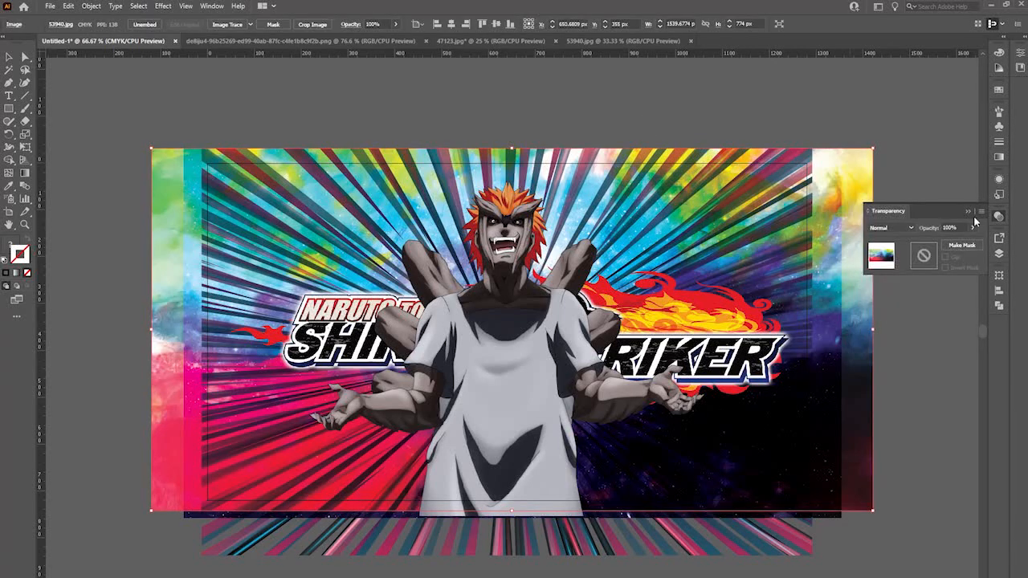
pyautogui.click(892, 227)
pyautogui.press('Escape')
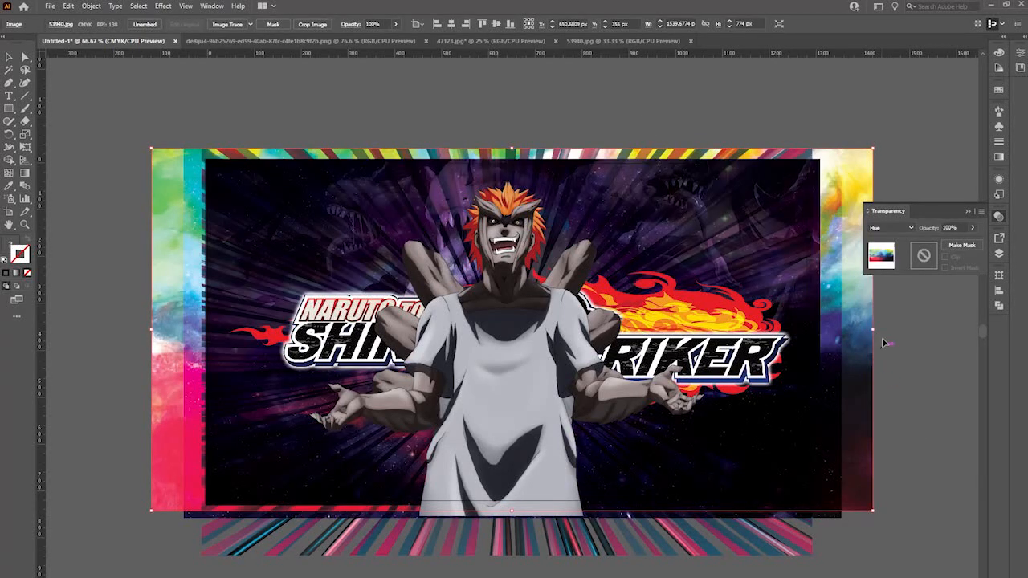
# Try the Overlay, Screen and Soft Light blending modes on the multicoloured paint image on Layer 2
pyautogui.click(891, 228)
pyautogui.click(894, 334)
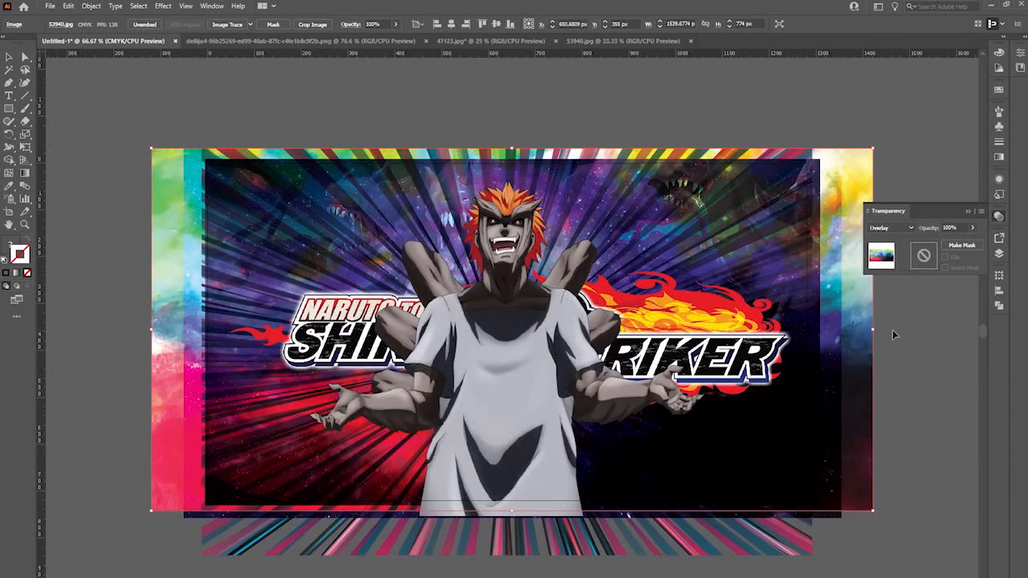
pyautogui.click(943, 343)
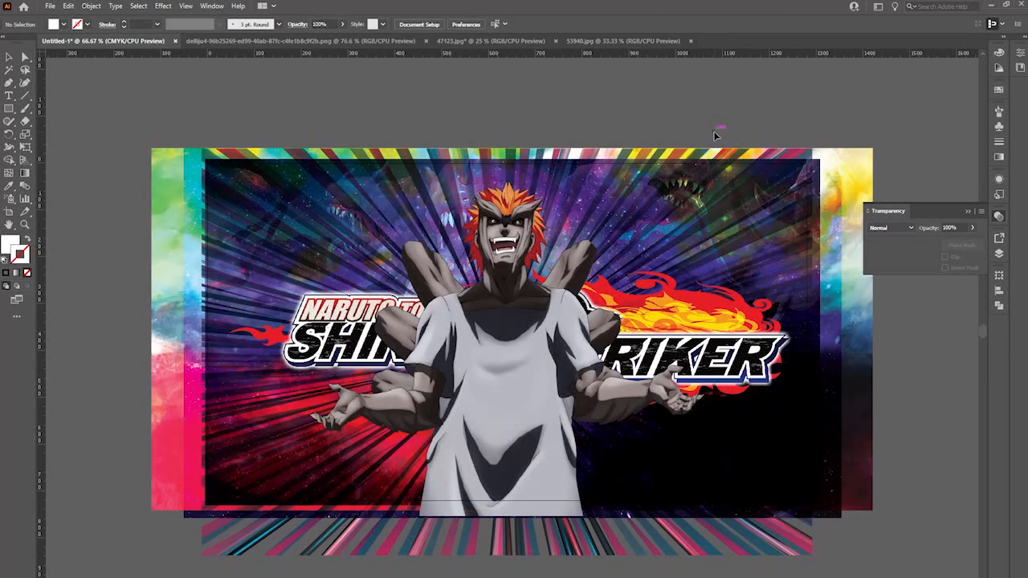
pyautogui.click(767, 160)
pyautogui.click(891, 228)
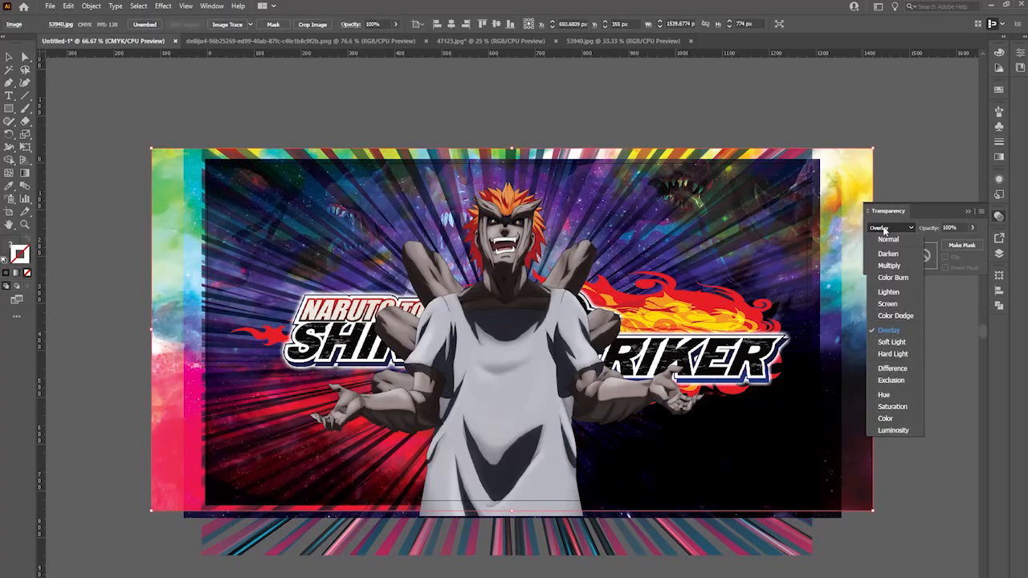
pyautogui.click(888, 304)
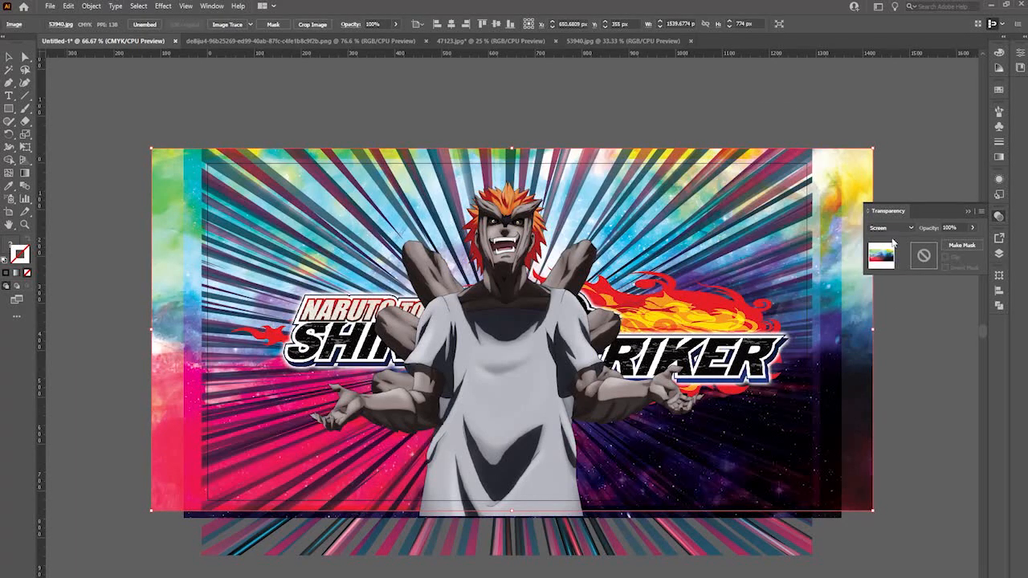
pyautogui.click(889, 228)
pyautogui.click(891, 342)
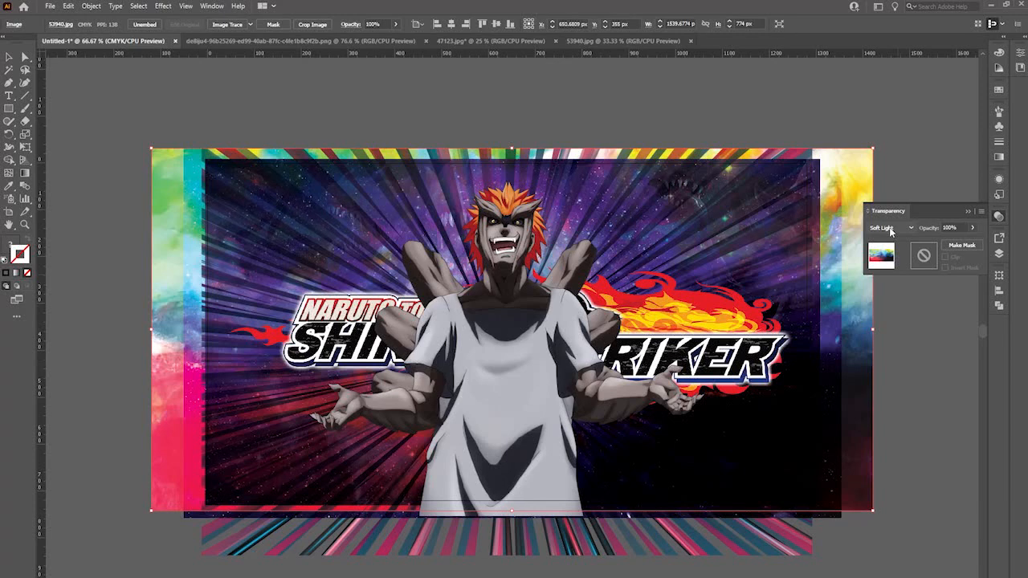
pyautogui.click(634, 126)
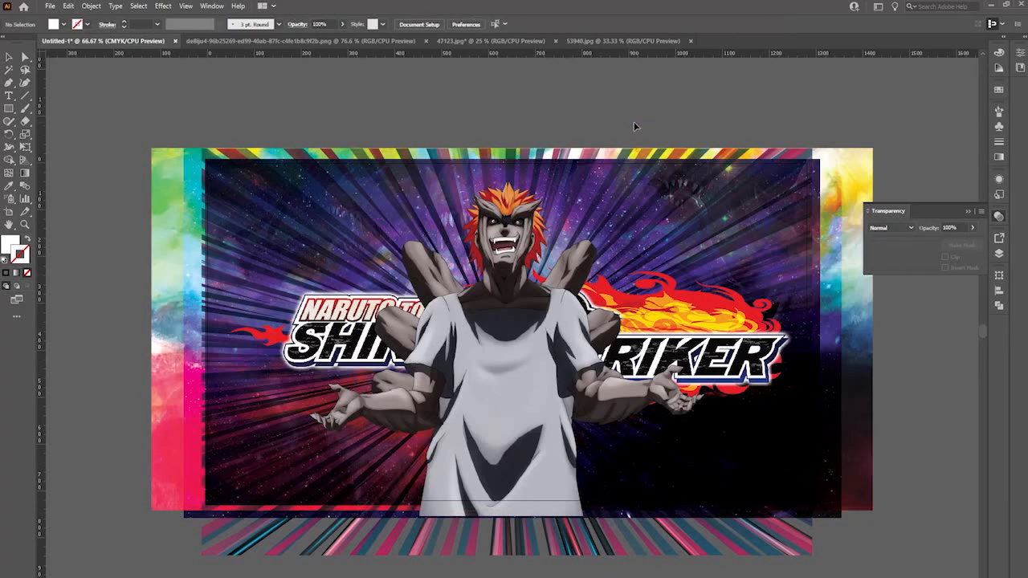
# Try the Hard Light, Difference, Hue and Color blending modes on the multicoloured paint image
pyautogui.click(772, 281)
pyautogui.click(909, 229)
pyautogui.click(893, 354)
pyautogui.click(891, 228)
pyautogui.click(891, 367)
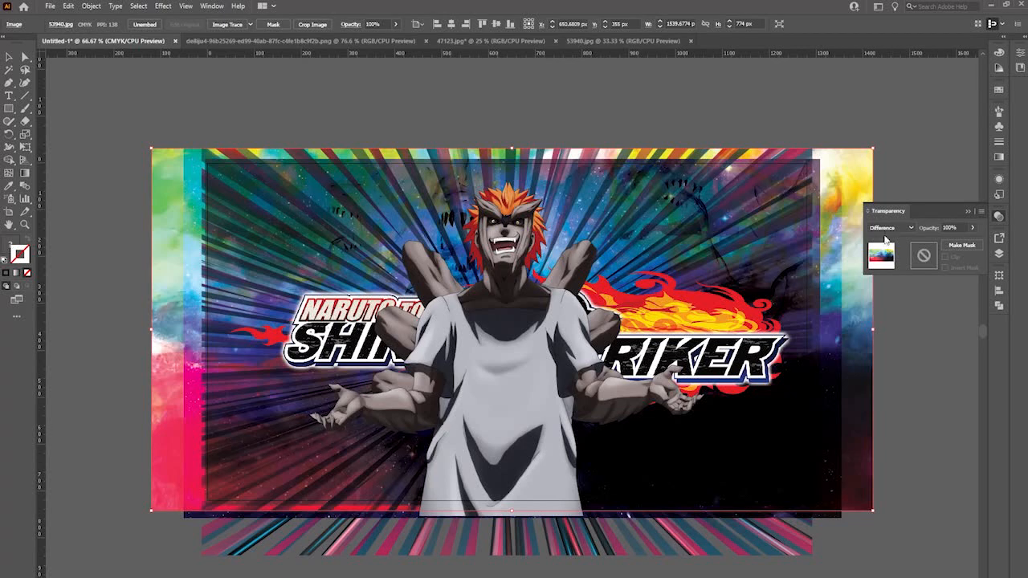
pyautogui.click(888, 228)
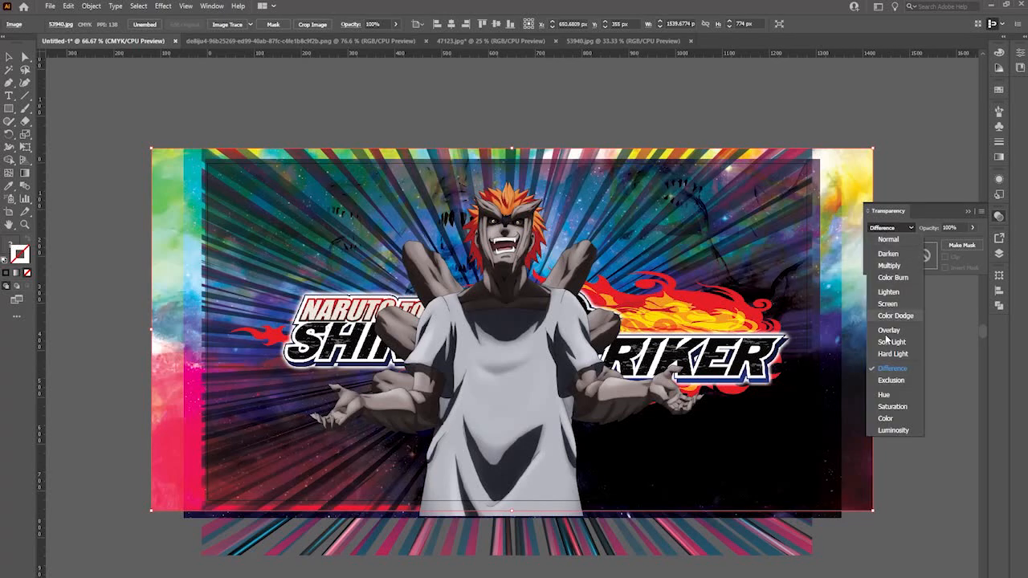
pyautogui.click(896, 229)
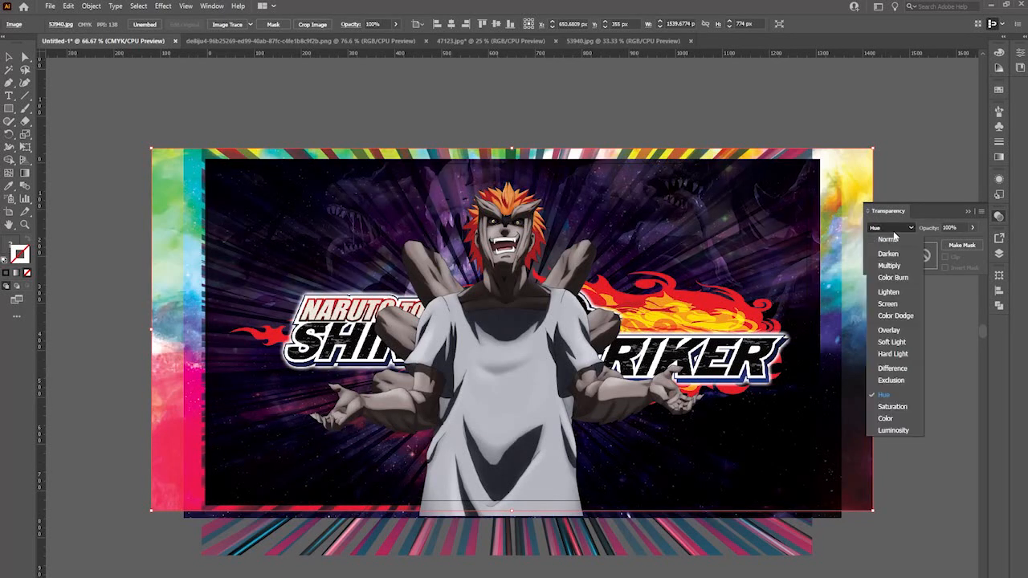
pyautogui.click(891, 412)
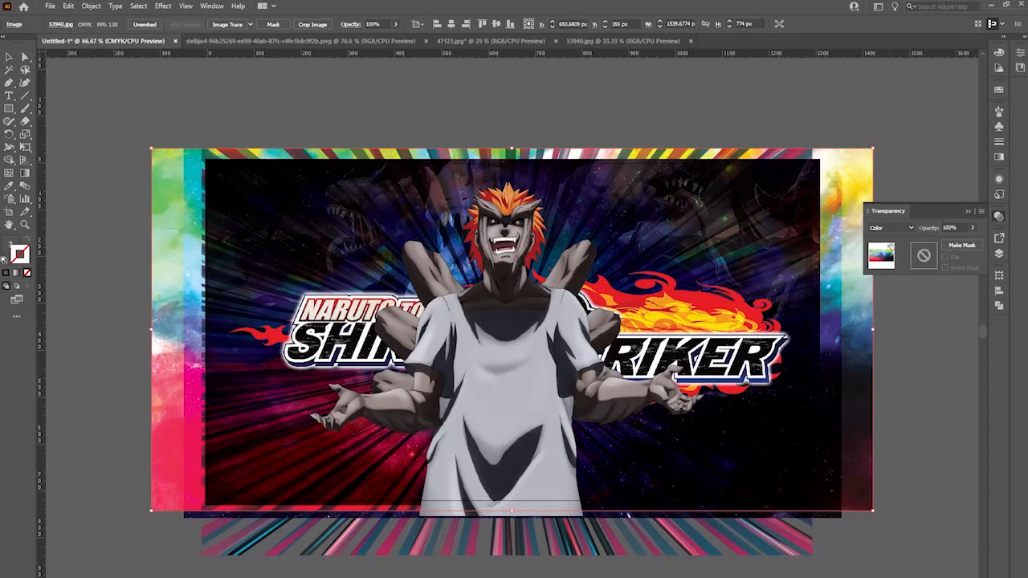
# Set the blending mode of the multicoloured paint image to Overlay and deselect it
pyautogui.click(891, 229)
pyautogui.click(887, 329)
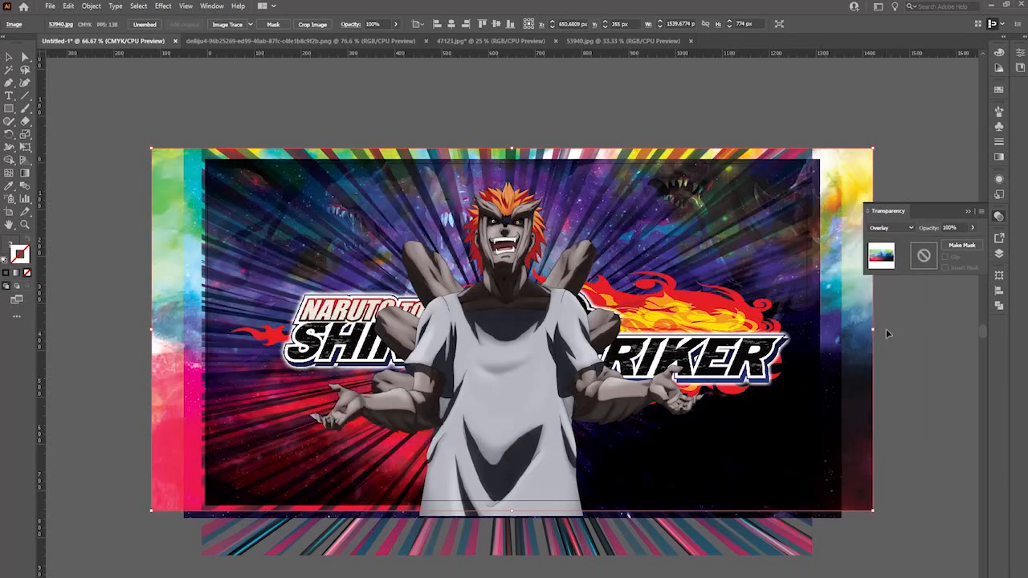
pyautogui.click(931, 332)
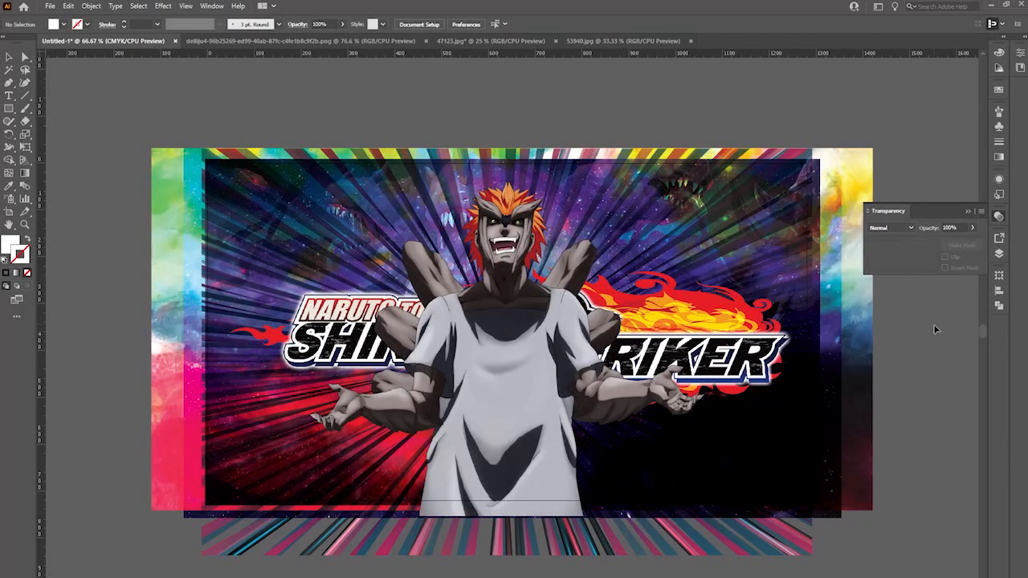
# Lock Layer 2 and add a new layer between it and Layer 4
pyautogui.click(801, 246)
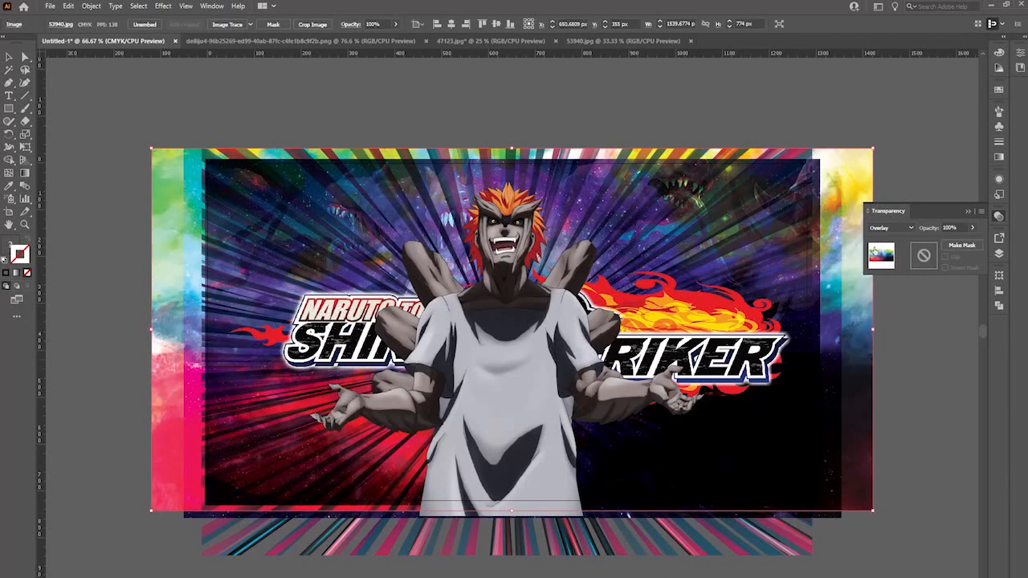
pyautogui.click(998, 254)
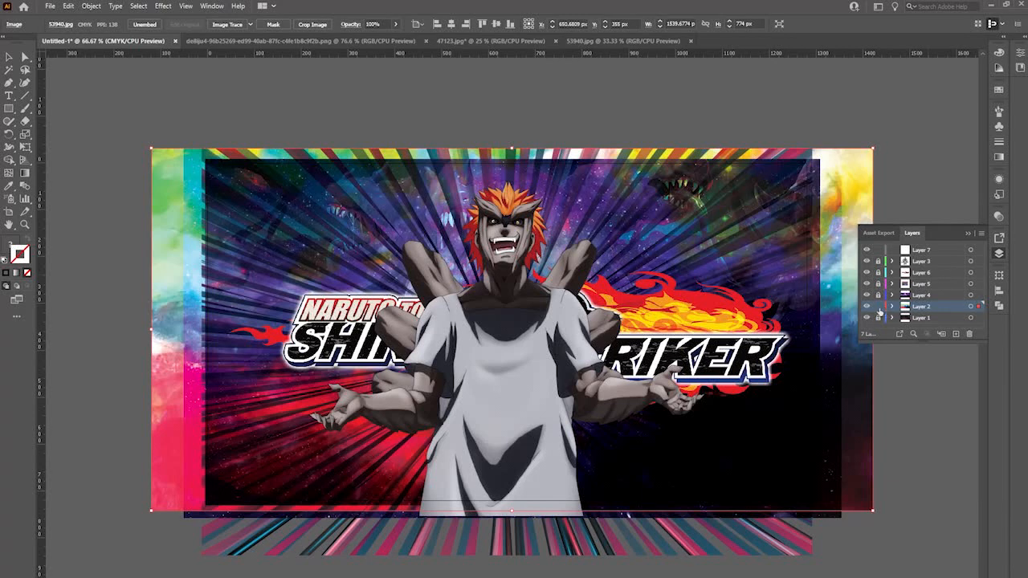
pyautogui.click(878, 307)
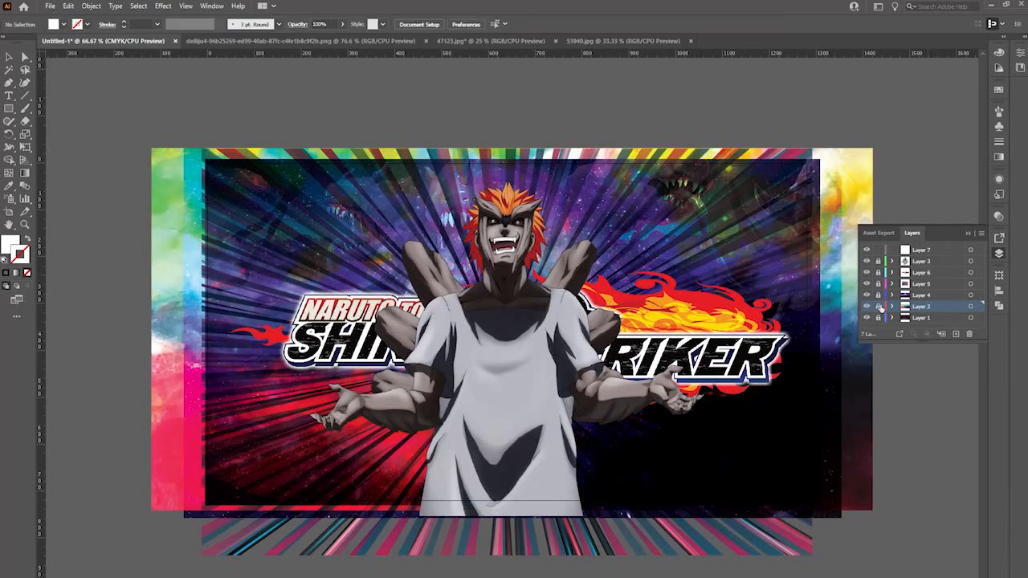
pyautogui.click(924, 297)
pyautogui.click(954, 333)
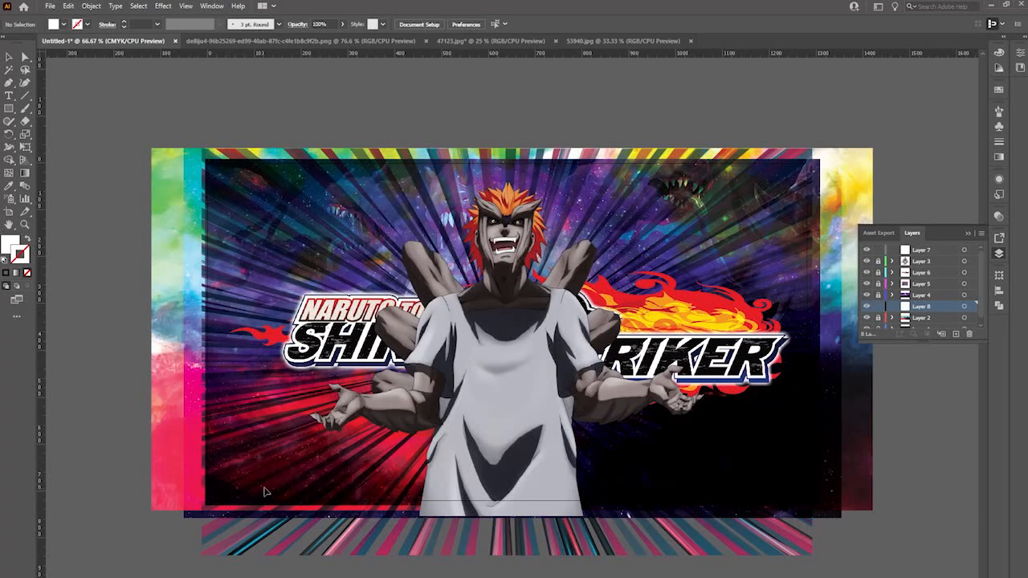
# Draw a white rectangle over the artboard on the new layer and trim it to about 1304 x 740 px
pyautogui.click(10, 110)
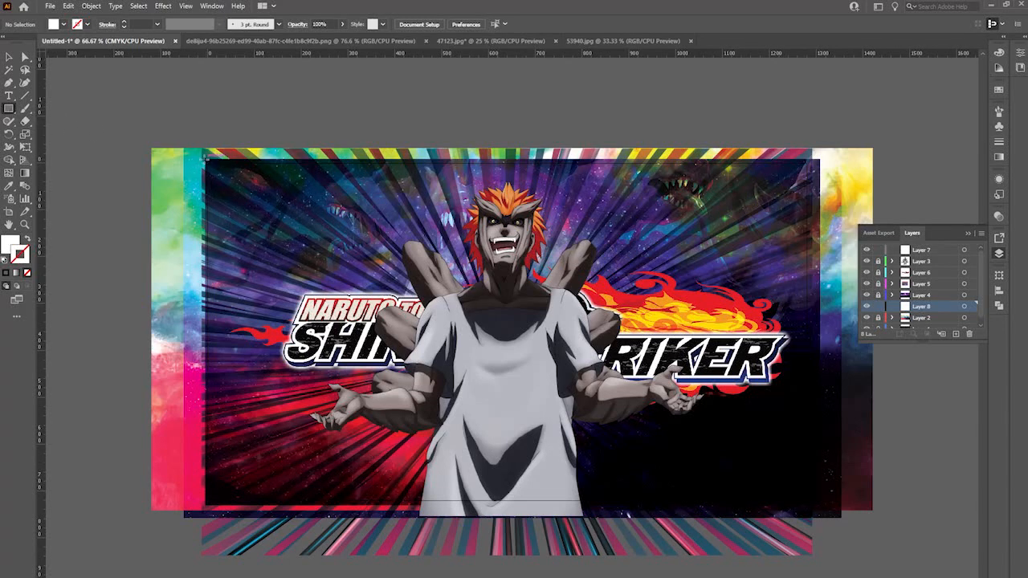
pyautogui.moveTo(204, 159)
pyautogui.mouseDown()
pyautogui.moveTo(566, 413)
pyautogui.moveTo(743, 491)
pyautogui.moveTo(817, 510)
pyautogui.mouseUp()
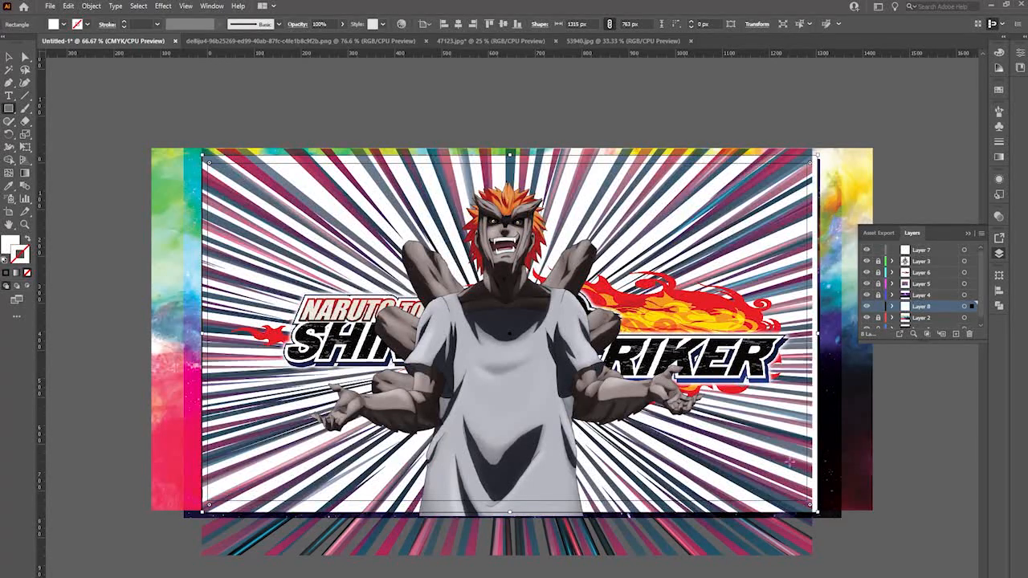
pyautogui.click(9, 57)
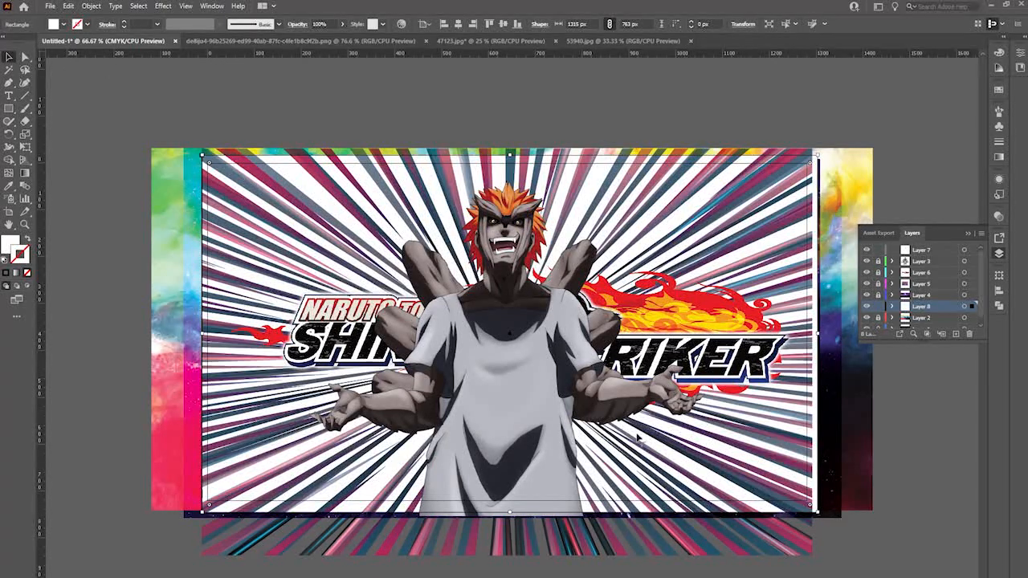
pyautogui.moveTo(509, 514); pyautogui.dragTo(510, 505)
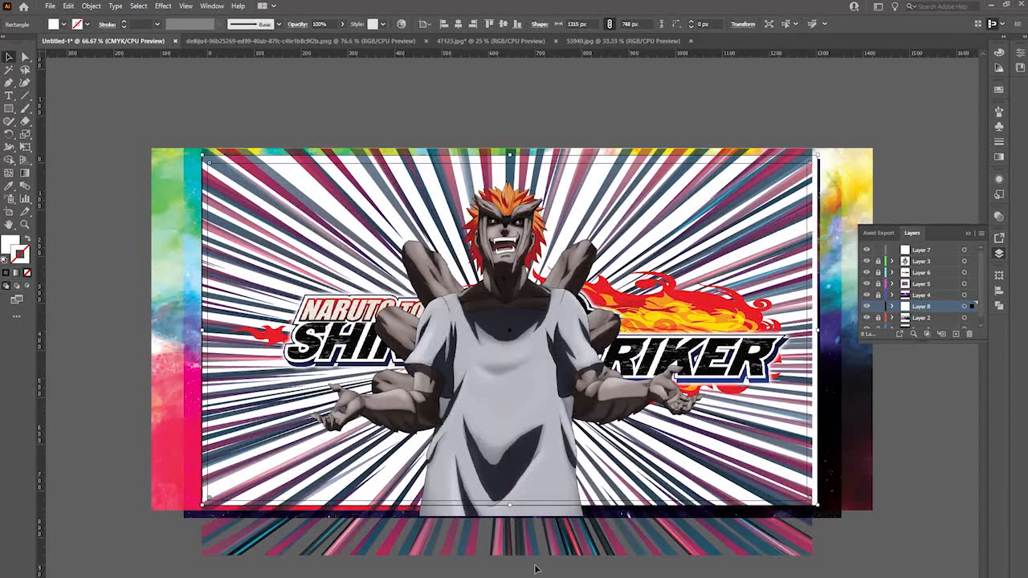
pyautogui.moveTo(510, 153); pyautogui.dragTo(509, 158)
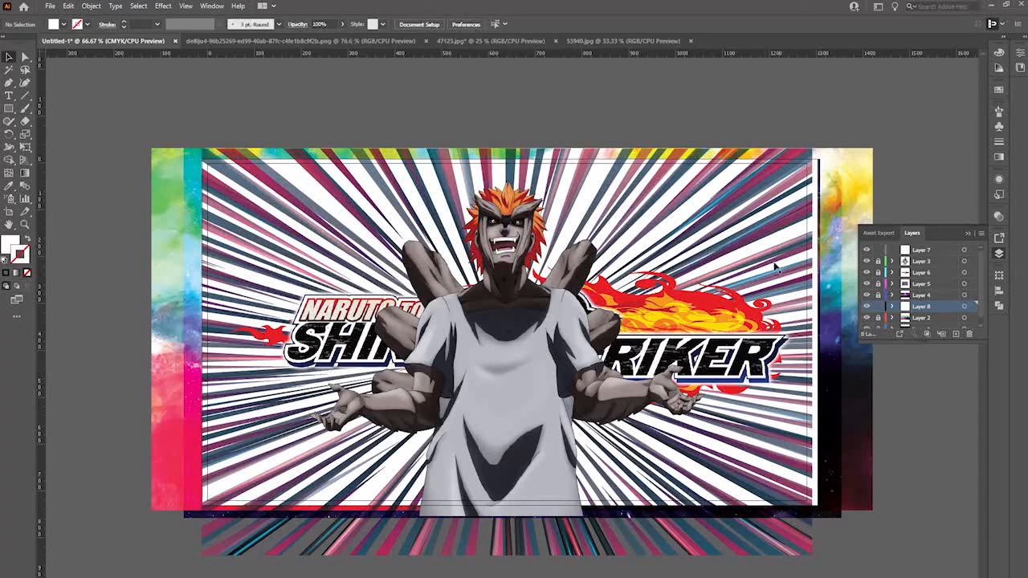
pyautogui.moveTo(817, 332); pyautogui.dragTo(812, 332)
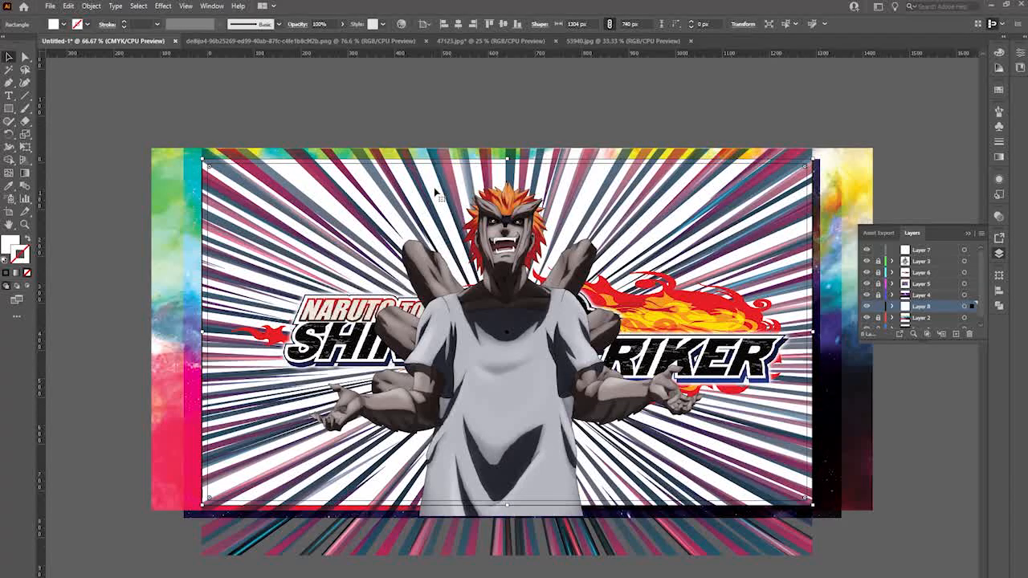
pyautogui.click(418, 139)
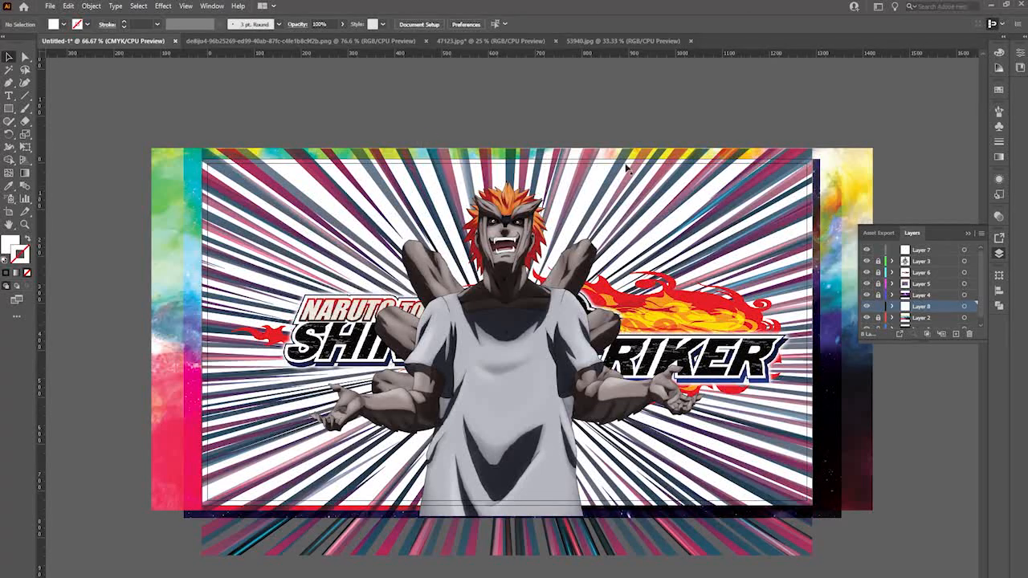
# Fill the rectangle with a white-to-black linear gradient and leave its stroke set to none
pyautogui.click(614, 210)
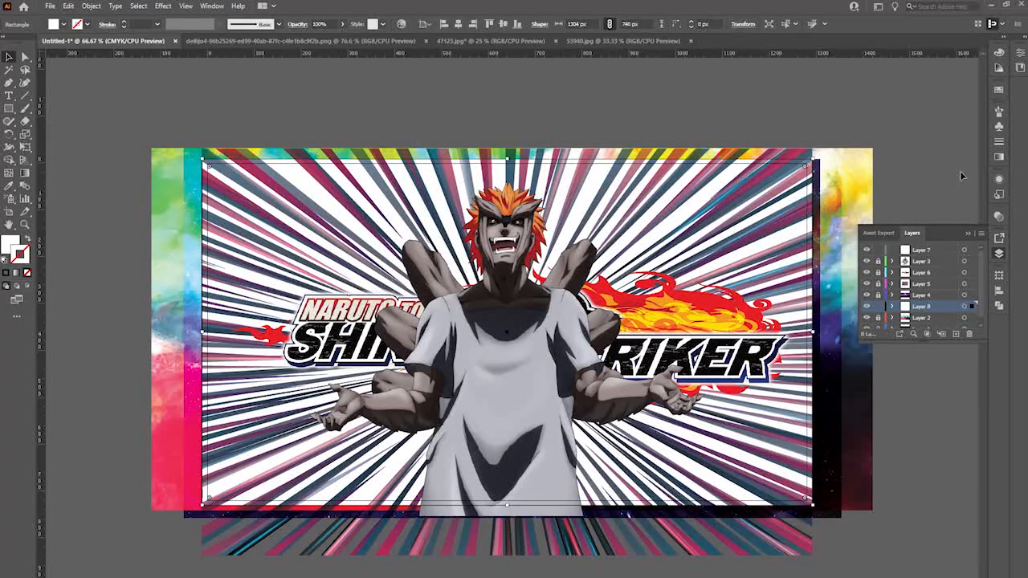
pyautogui.click(998, 159)
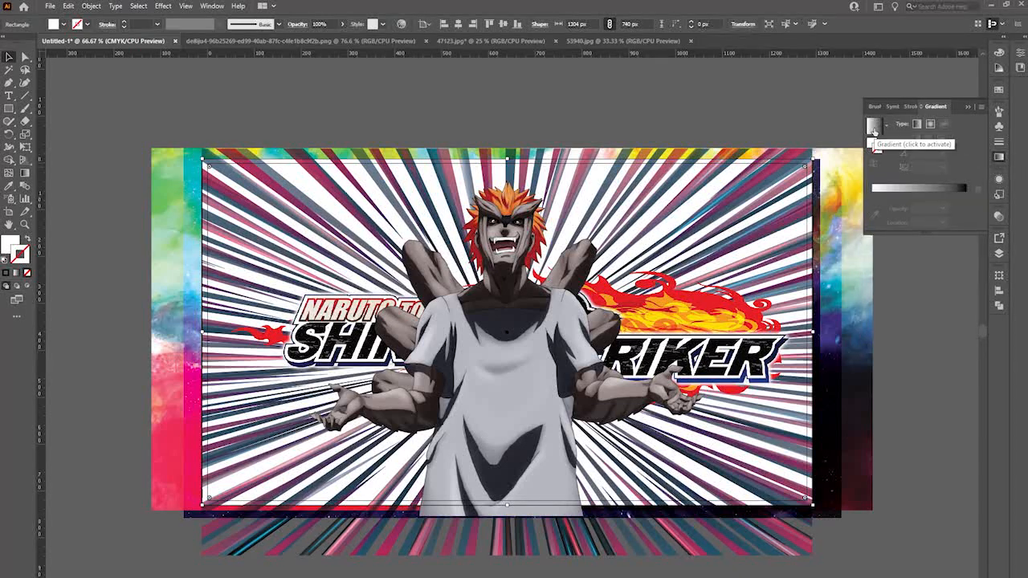
pyautogui.click(873, 128)
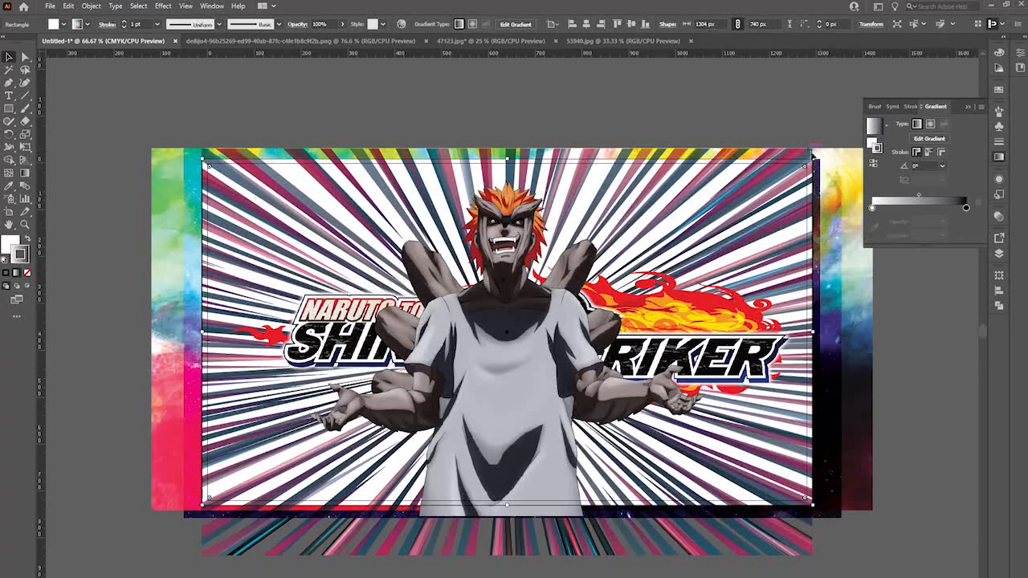
pyautogui.click(10, 243)
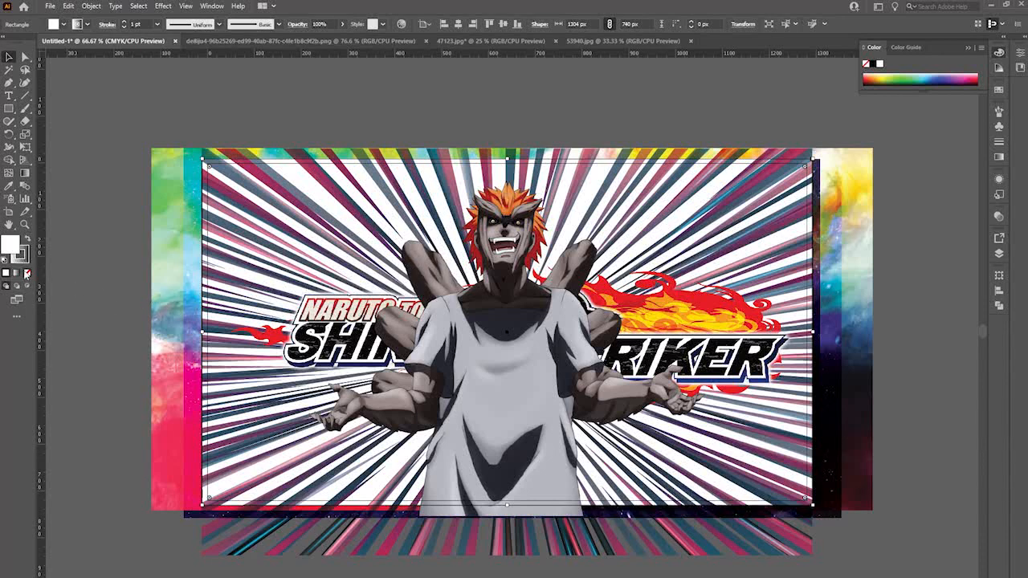
pyautogui.click(28, 275)
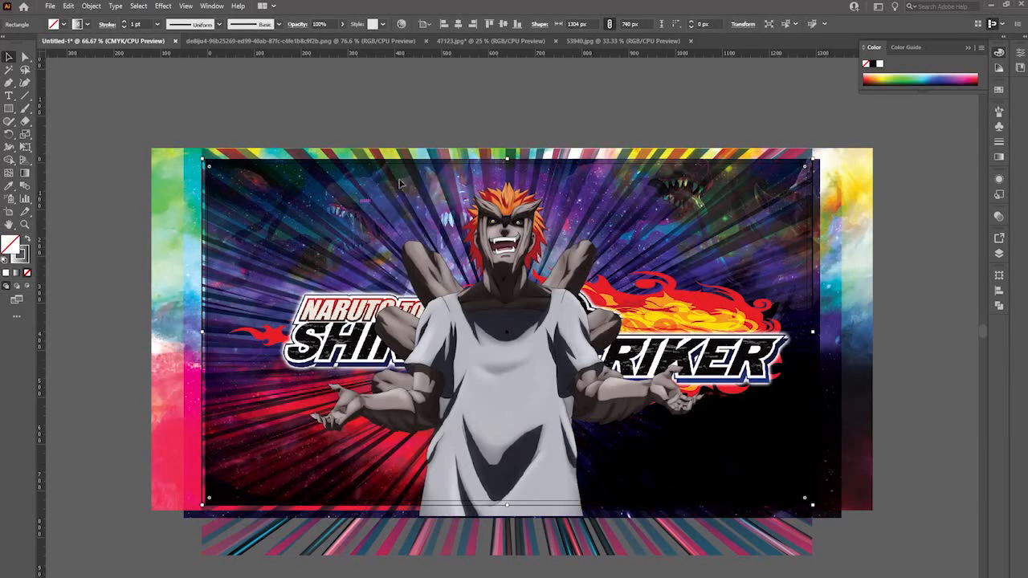
pyautogui.click(26, 240)
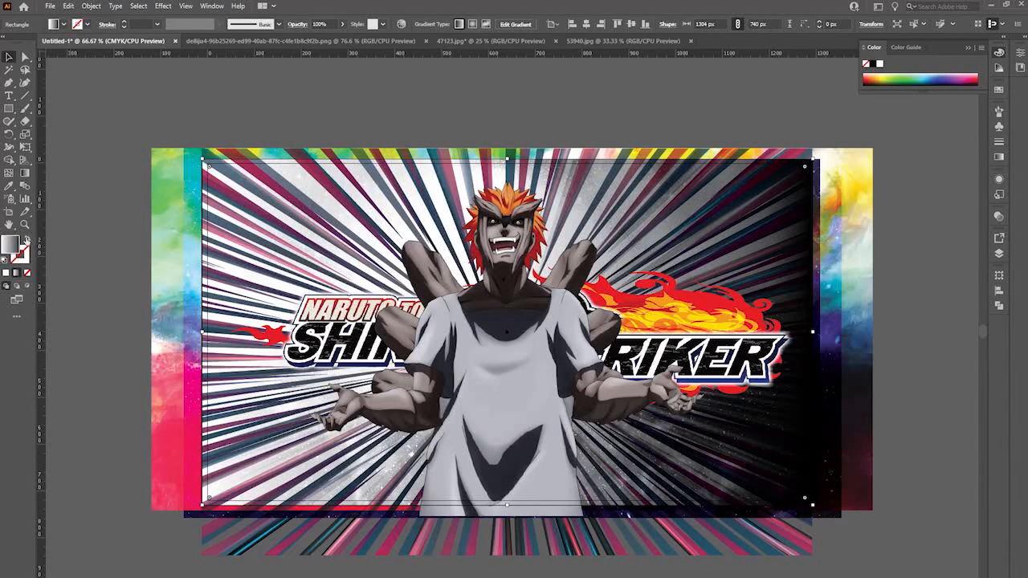
pyautogui.click(146, 147)
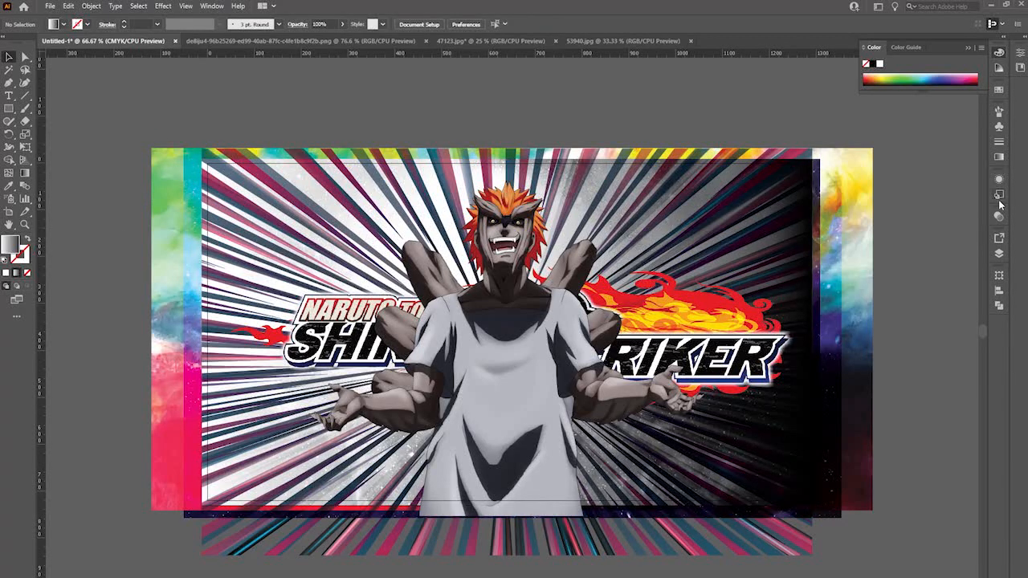
# Set the rectangle's gradient angle to -90° and shift the gradient midpoint towards white, to about 28%
pyautogui.click(999, 157)
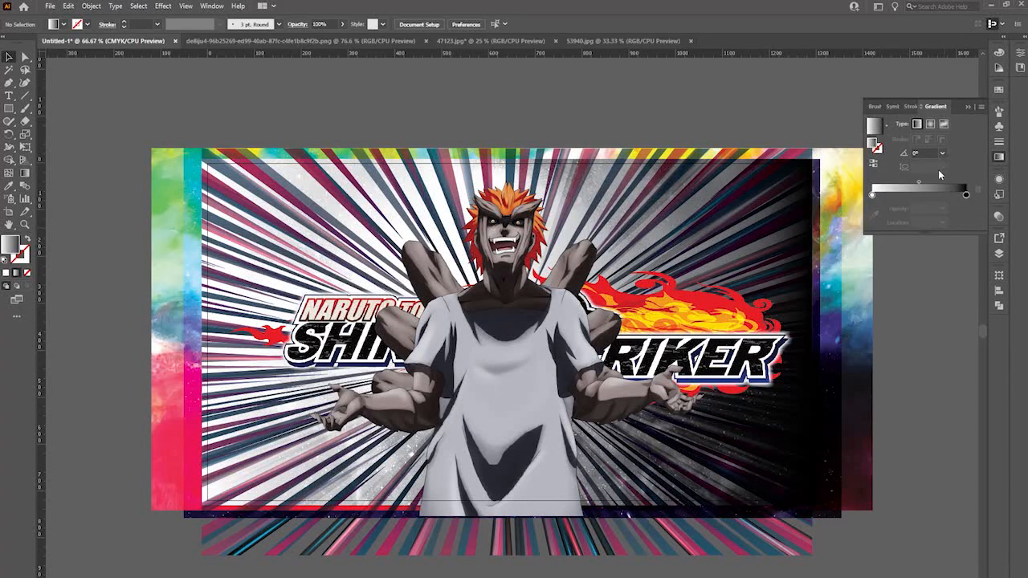
pyautogui.click(678, 183)
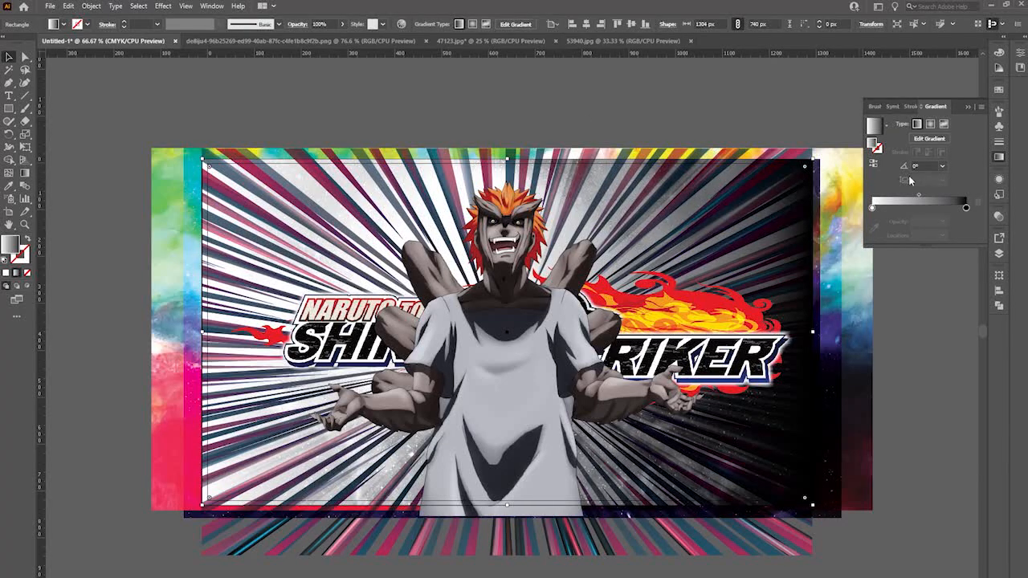
pyautogui.click(942, 167)
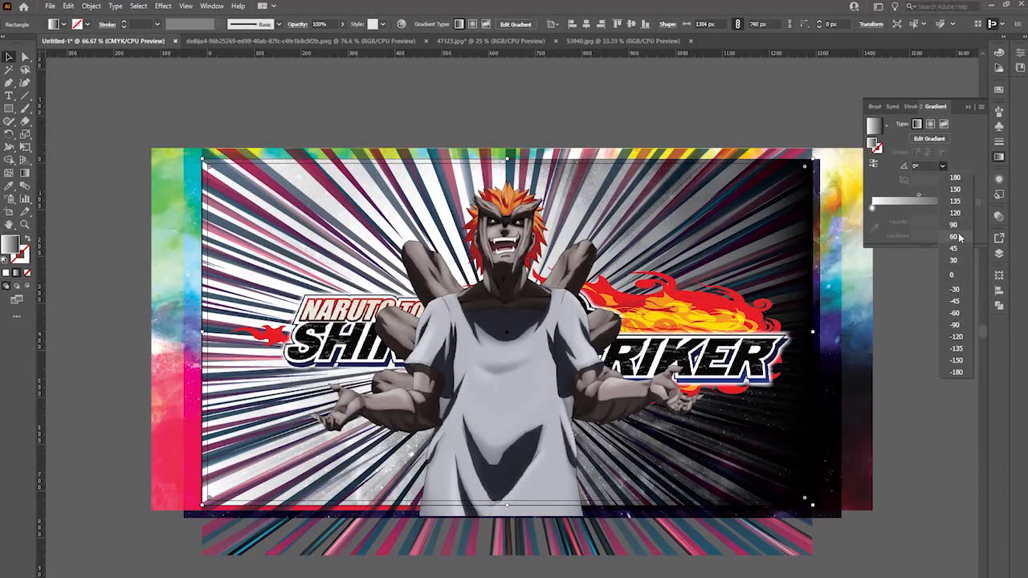
pyautogui.click(955, 324)
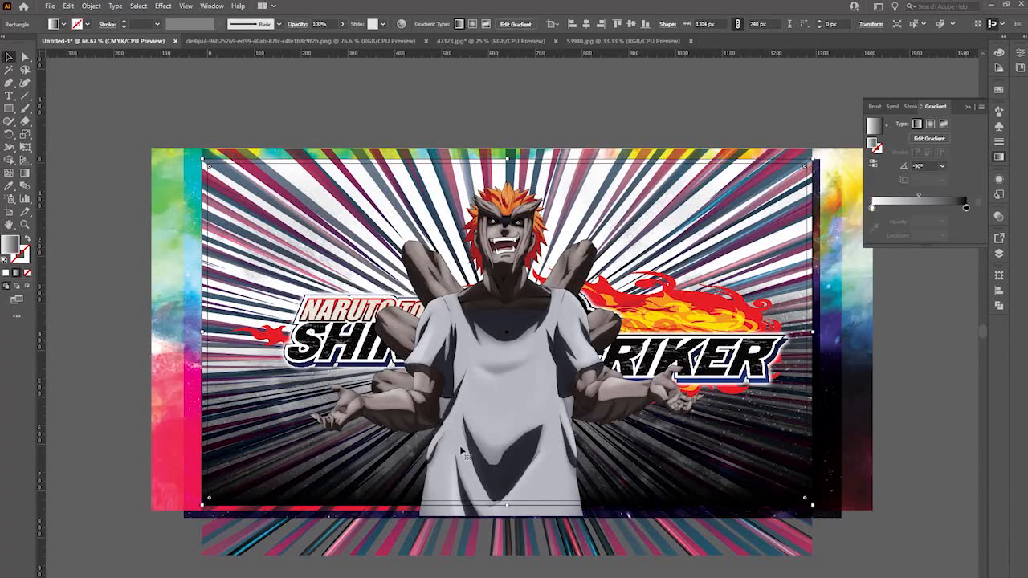
pyautogui.moveTo(919, 198); pyautogui.dragTo(899, 197)
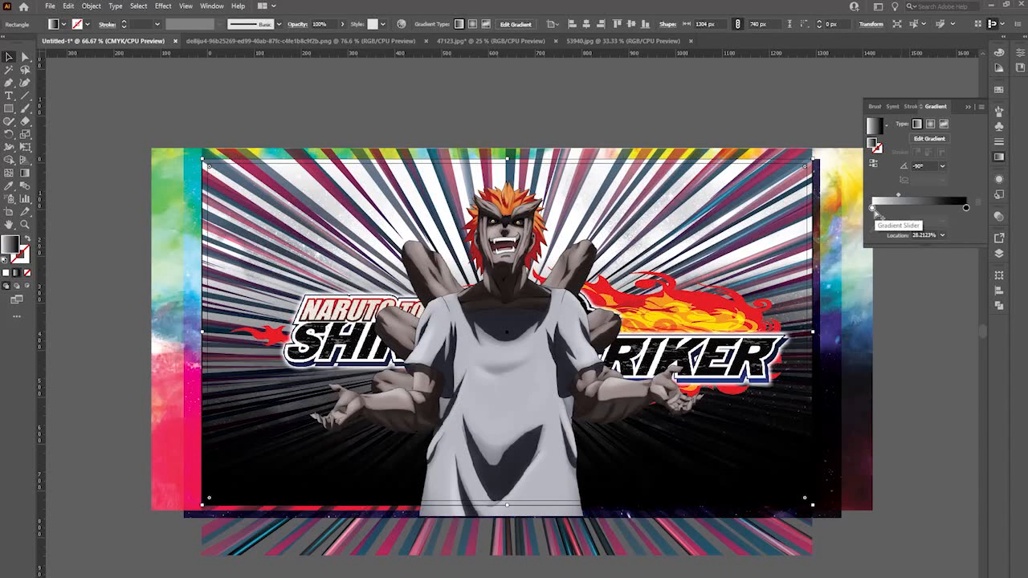
# Recolour the rectangle's gradient from yellow at the start to red at the end and shift its midpoint to about 66%
pyautogui.doubleClick(872, 209)
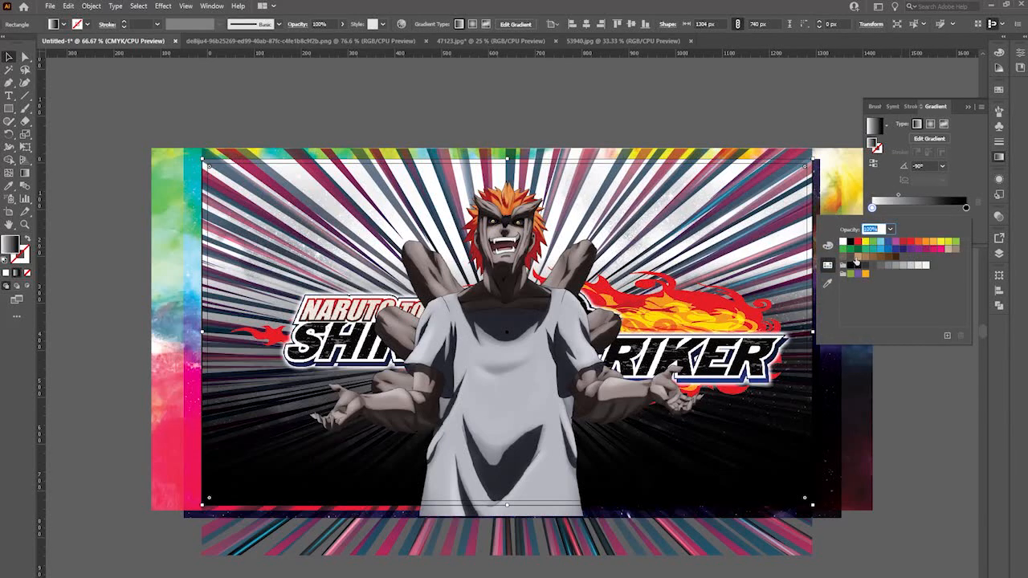
pyautogui.click(867, 244)
pyautogui.click(745, 136)
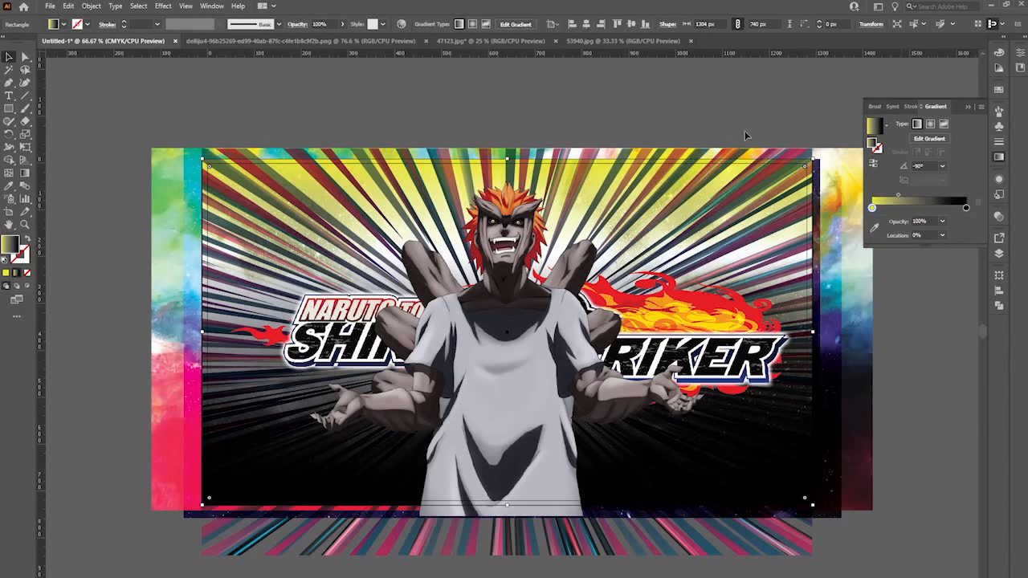
pyautogui.doubleClick(964, 209)
pyautogui.click(903, 242)
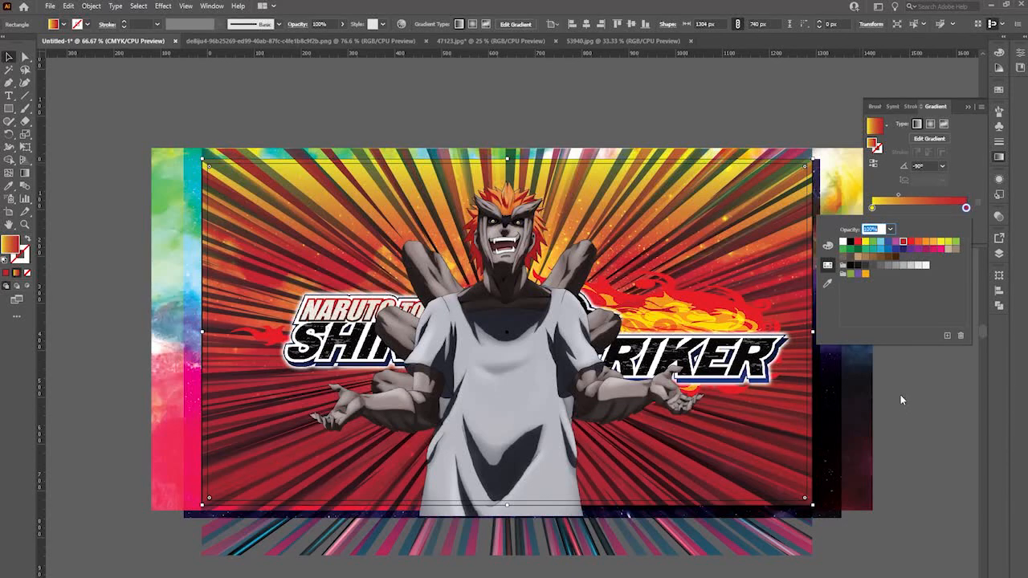
pyautogui.click(959, 186)
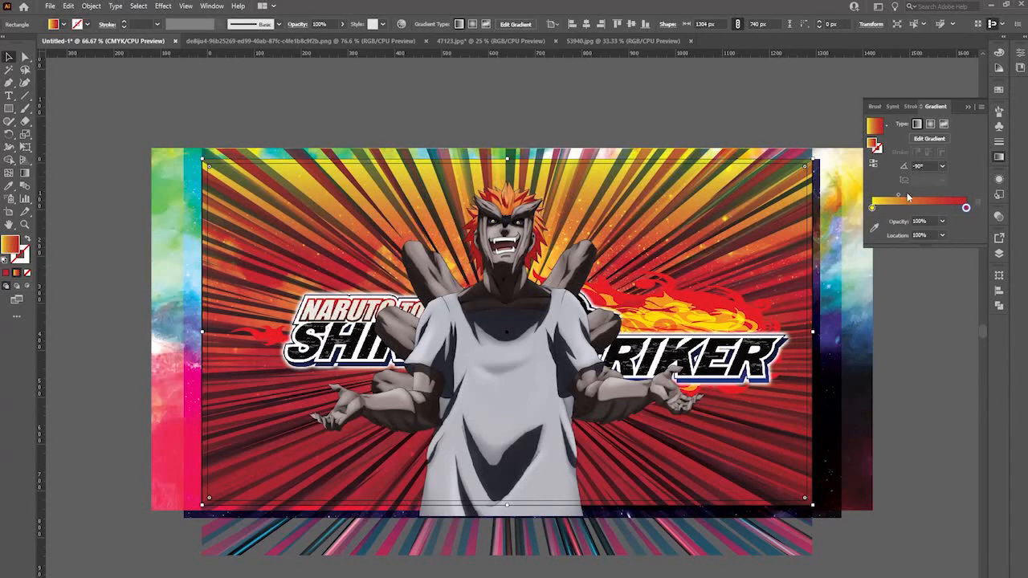
pyautogui.moveTo(898, 196); pyautogui.dragTo(933, 198)
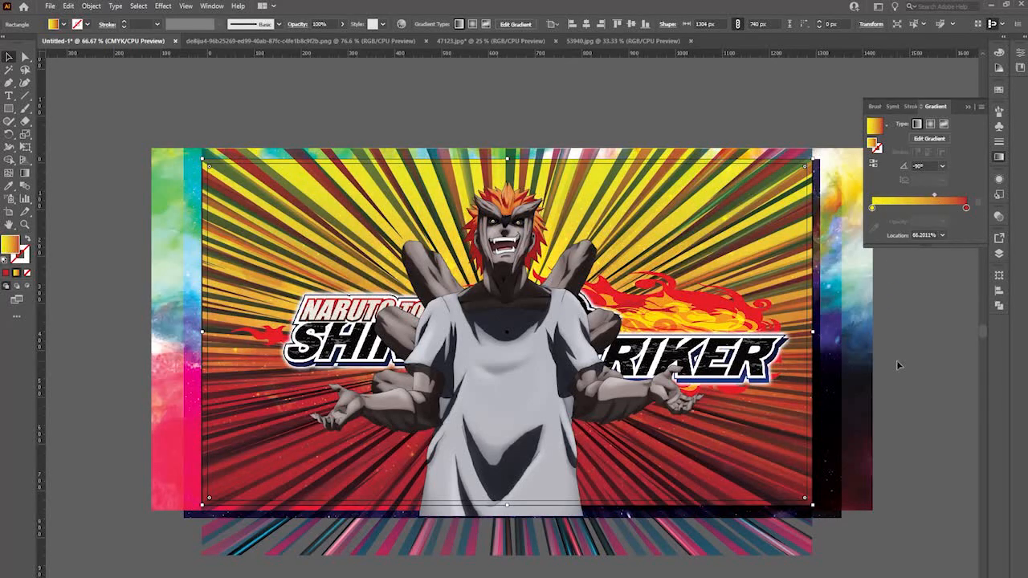
pyautogui.doubleClick(966, 208)
pyautogui.click(998, 217)
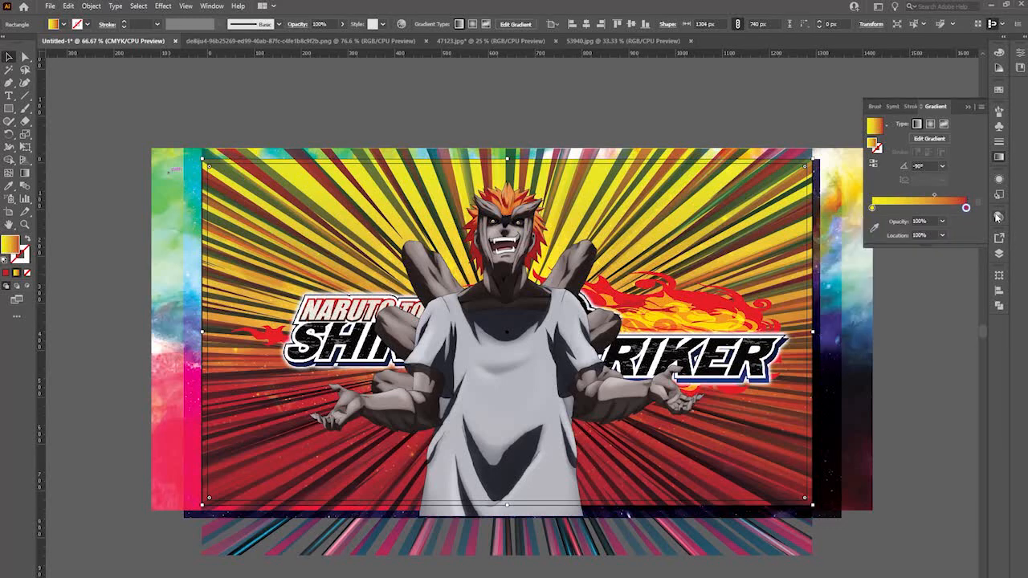
# Try the Overlay and Screen blending modes on the gradient rectangle and return it to Normal
pyautogui.click(998, 217)
pyautogui.click(891, 228)
pyautogui.click(890, 330)
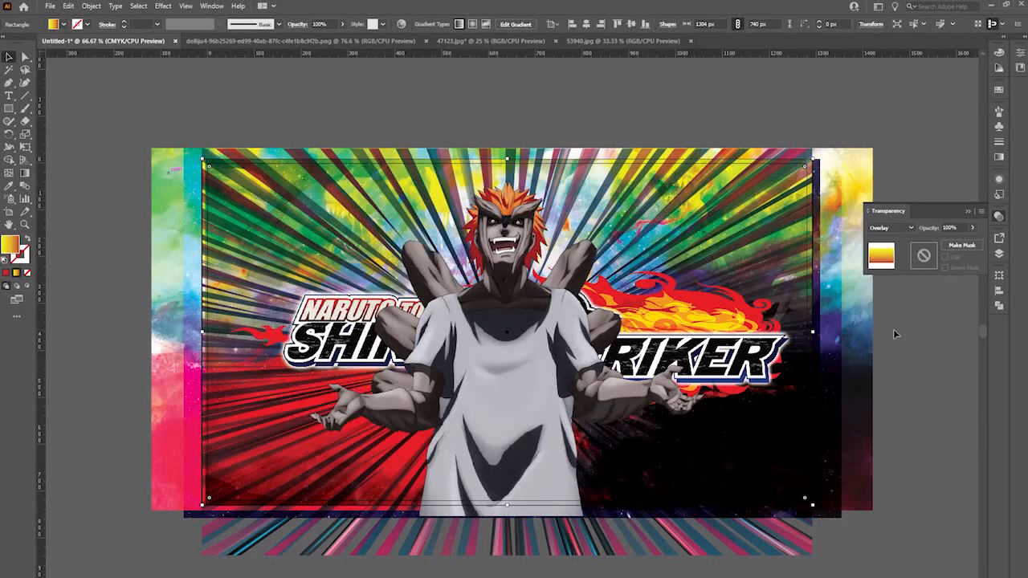
pyautogui.click(890, 228)
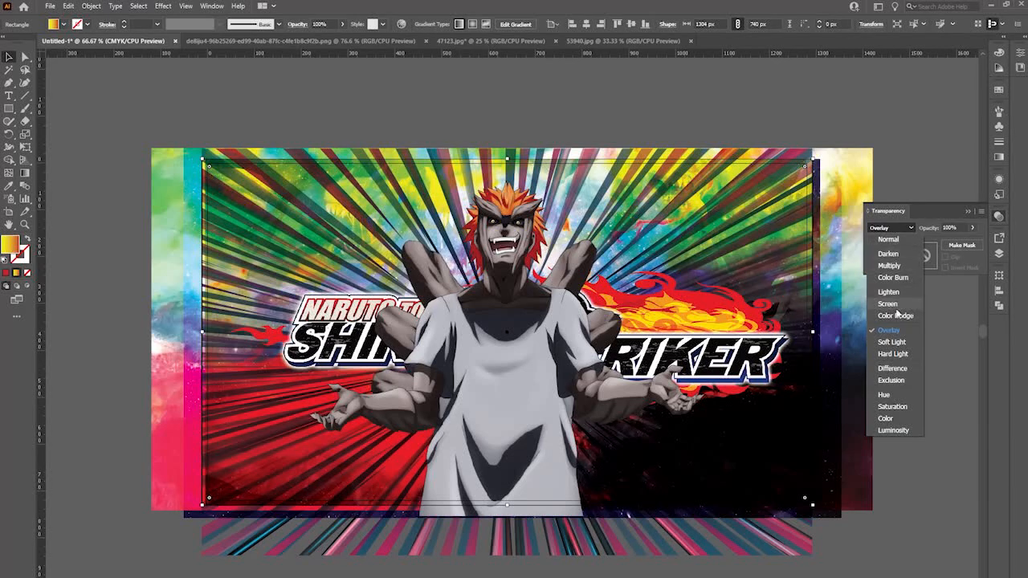
pyautogui.click(896, 305)
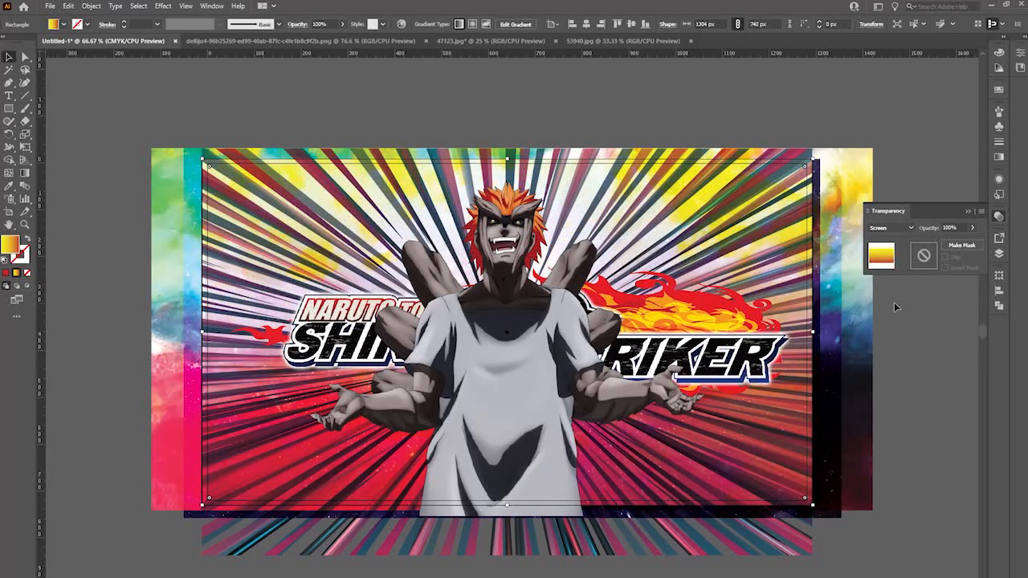
pyautogui.click(905, 229)
pyautogui.click(900, 241)
pyautogui.click(900, 355)
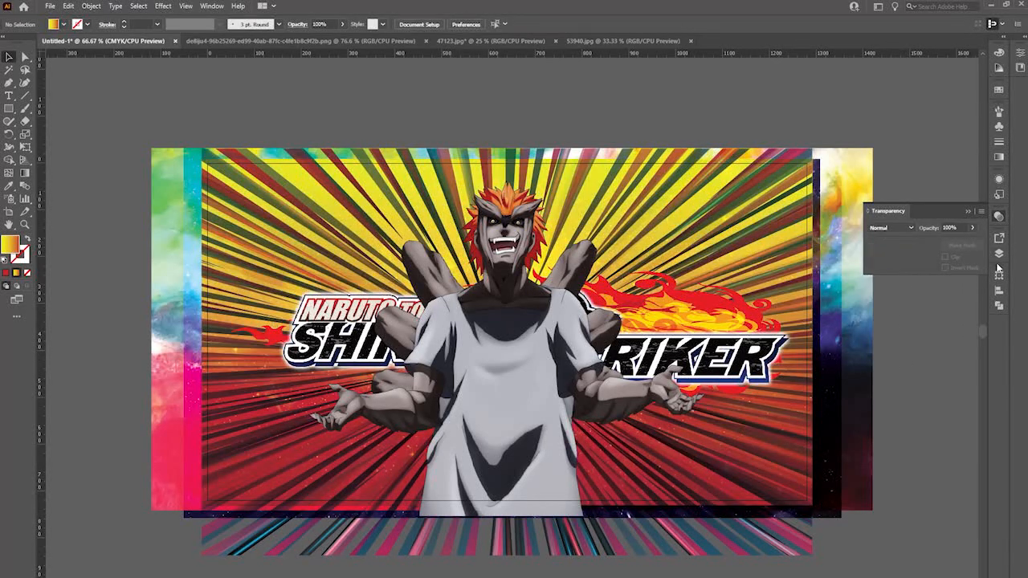
pyautogui.click(999, 253)
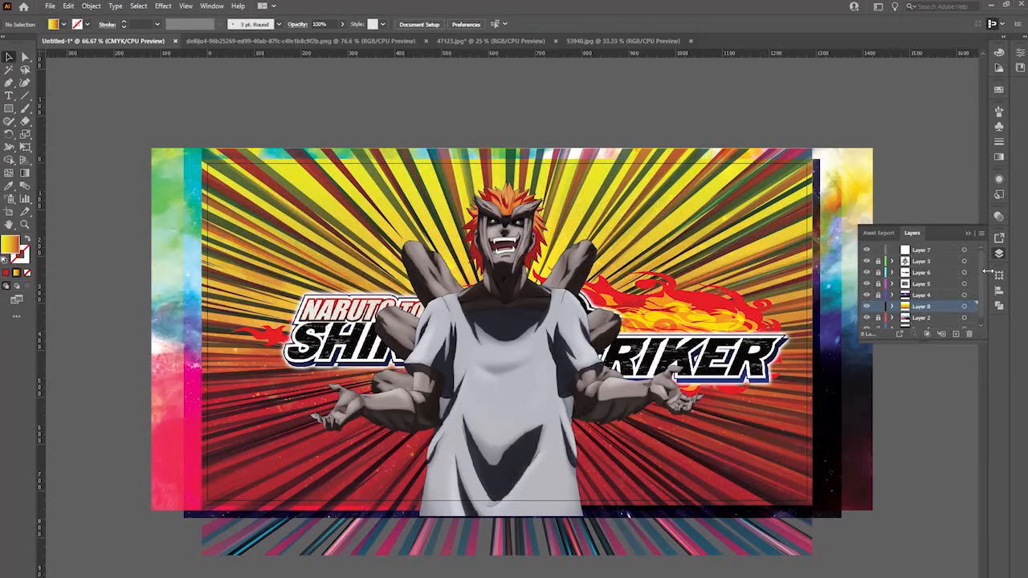
pyautogui.click(795, 254)
pyautogui.click(999, 216)
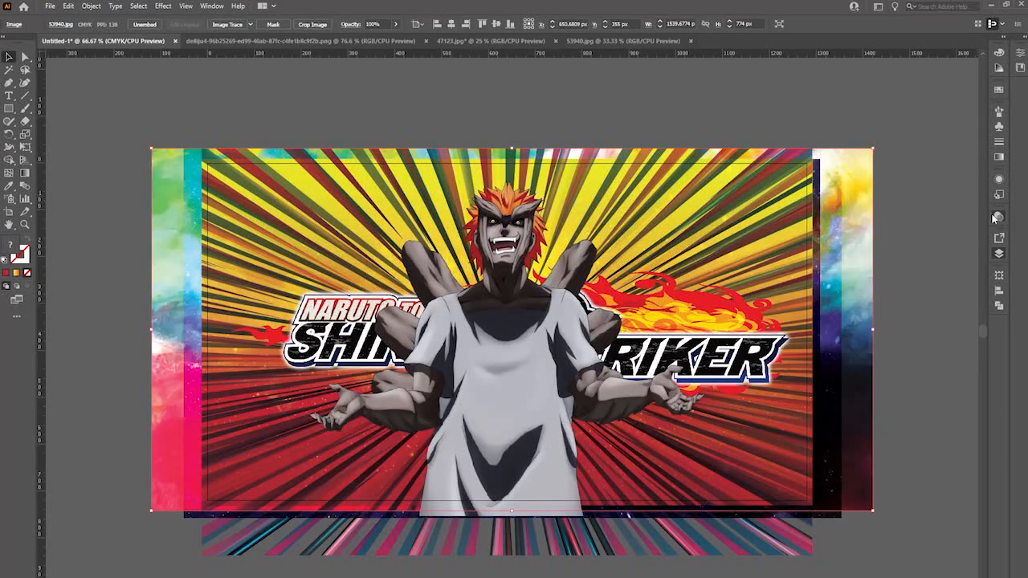
pyautogui.click(998, 253)
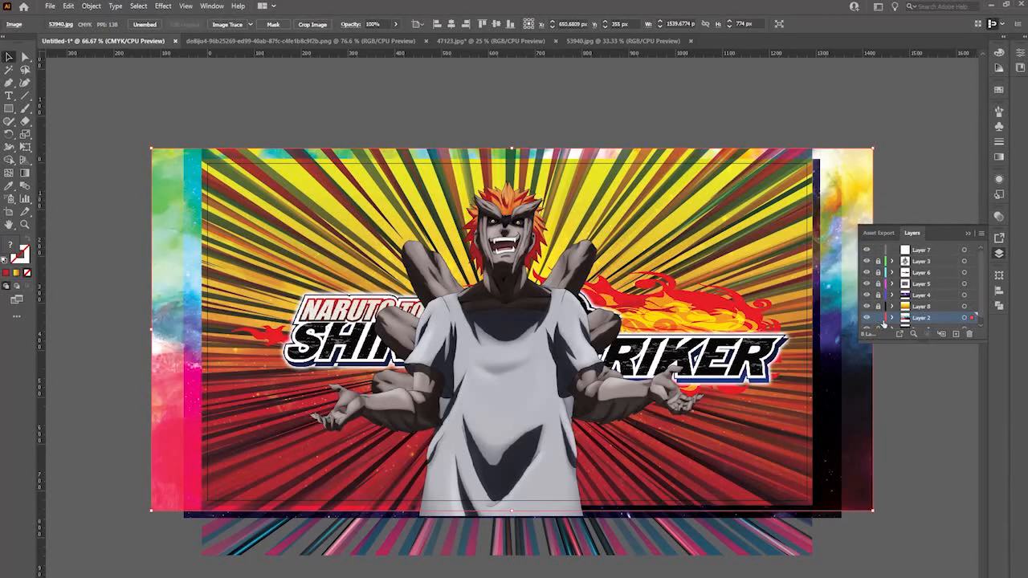
pyautogui.click(878, 317)
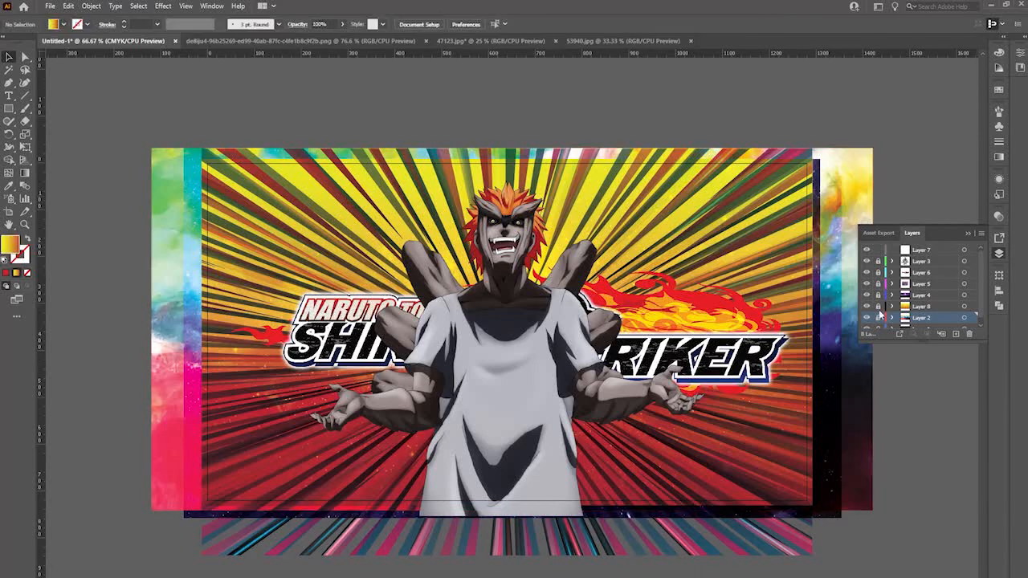
# Try the Soft Light and Overlay blending modes on the yellow-to-red gradient rectangle
pyautogui.click(808, 319)
pyautogui.click(999, 216)
pyautogui.click(891, 228)
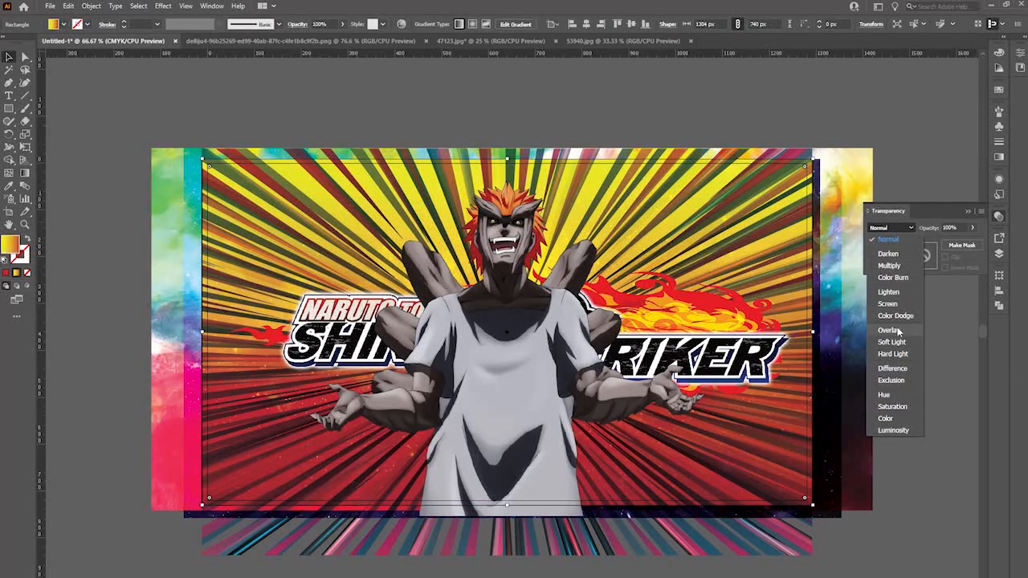
pyautogui.click(893, 342)
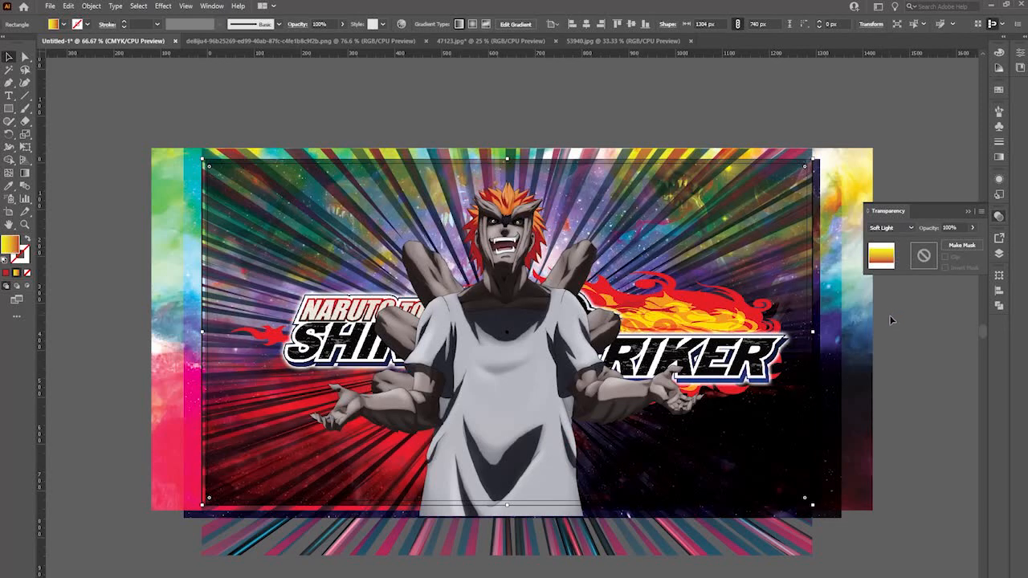
pyautogui.click(905, 317)
pyautogui.click(778, 273)
pyautogui.click(891, 228)
pyautogui.click(894, 333)
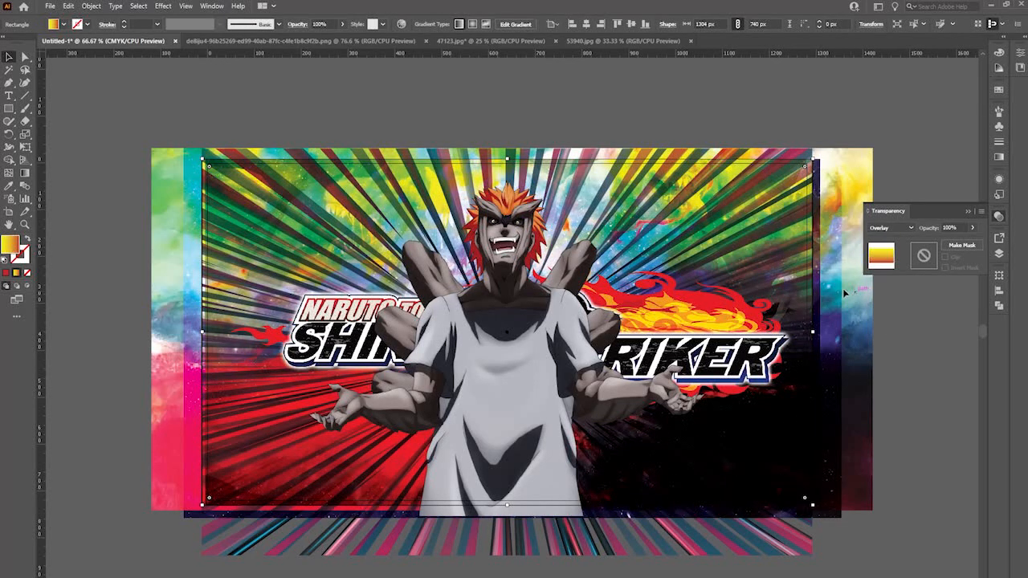
# Try the Hard Light and Hue blending modes on the gradient rectangle and deselect it to judge the look
pyautogui.click(906, 230)
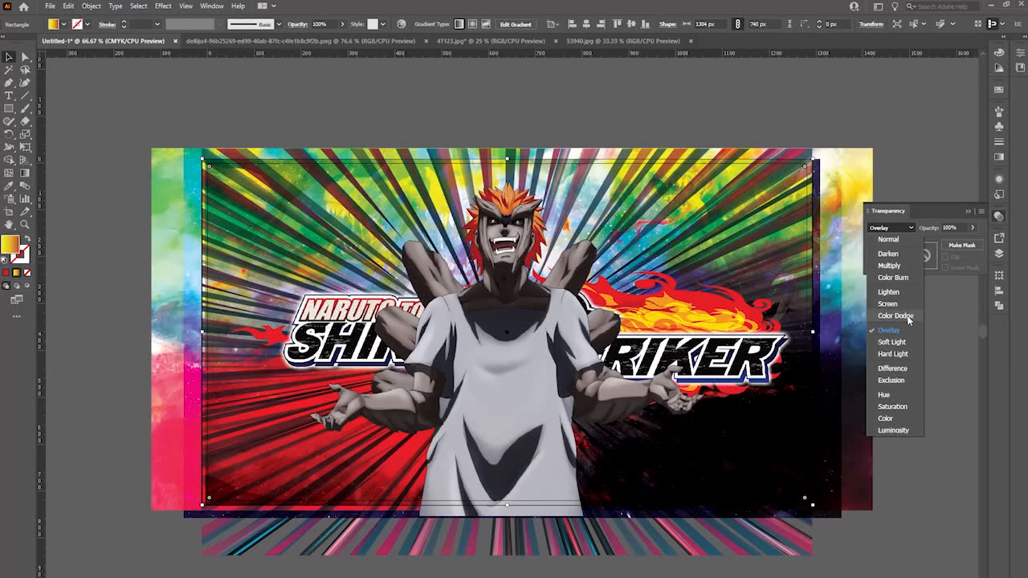
pyautogui.click(899, 355)
pyautogui.click(904, 229)
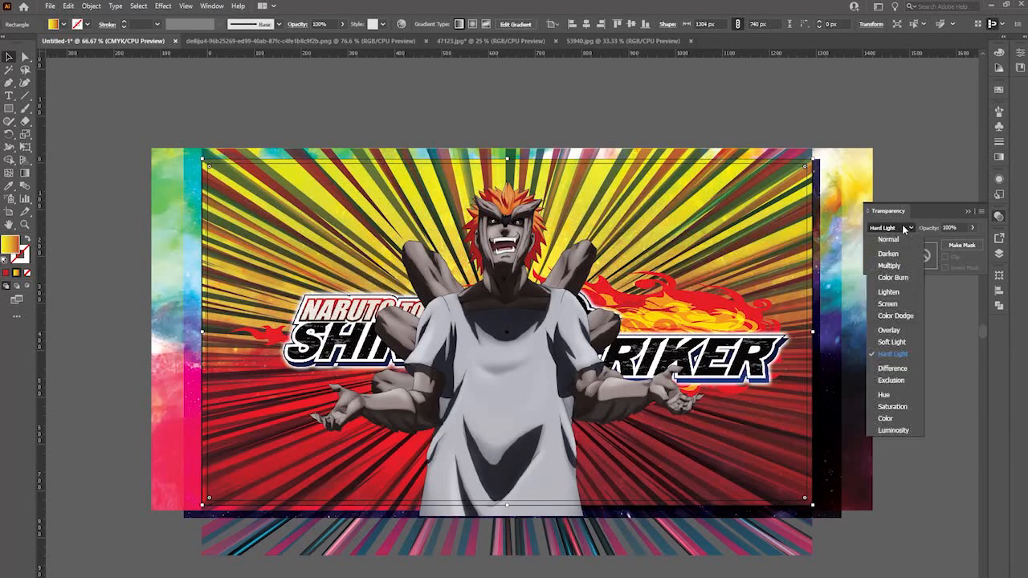
pyautogui.click(897, 395)
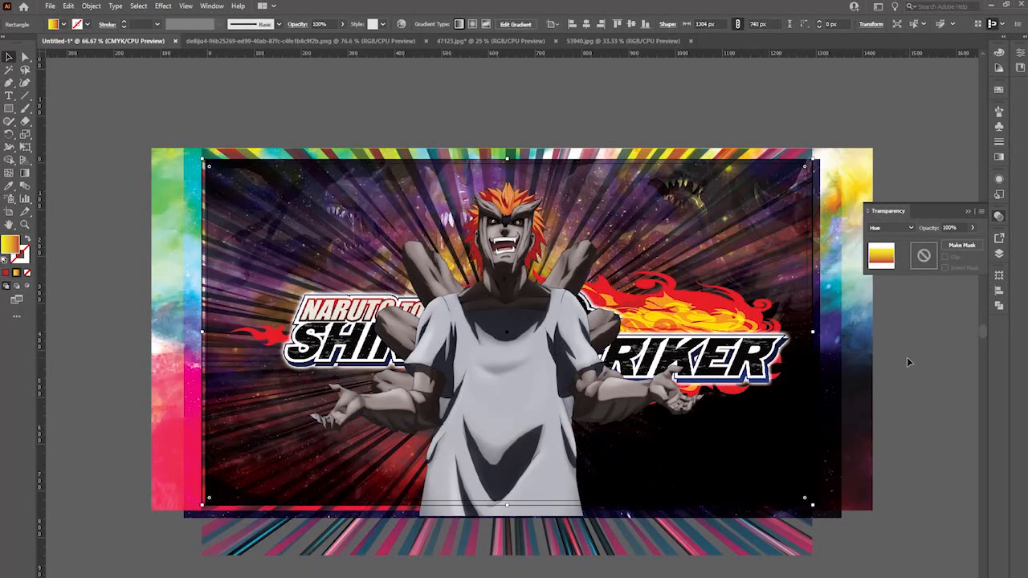
pyautogui.click(916, 358)
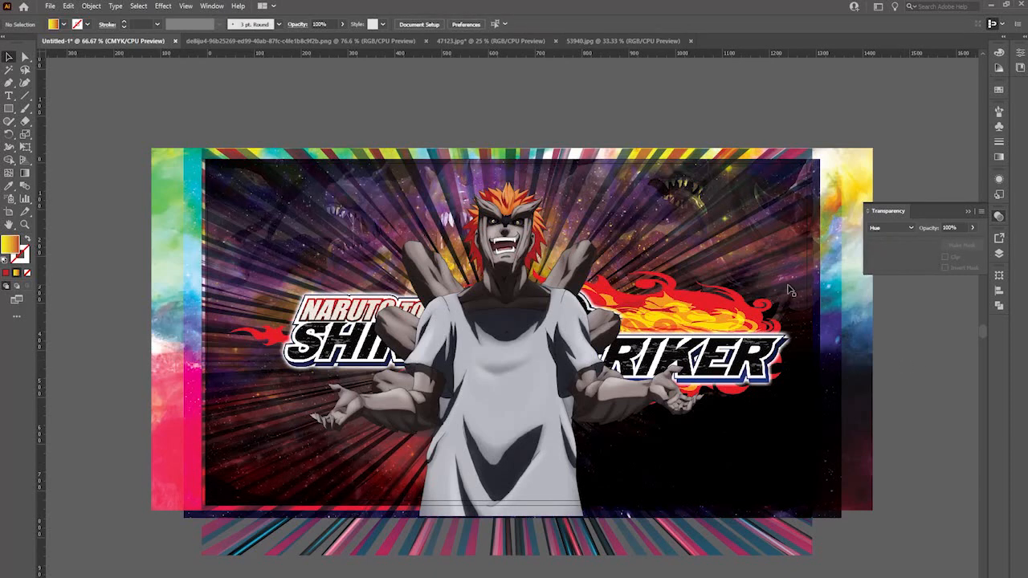
# Reselect the gradient rectangle and try the Saturation and Color blending modes on it
pyautogui.click(777, 307)
pyautogui.click(897, 229)
pyautogui.click(895, 406)
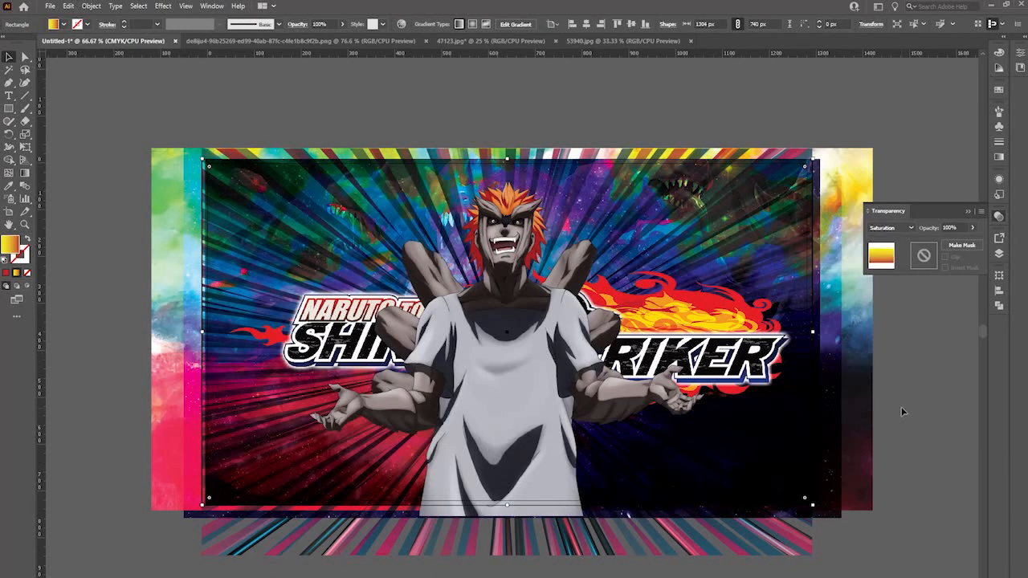
pyautogui.click(900, 410)
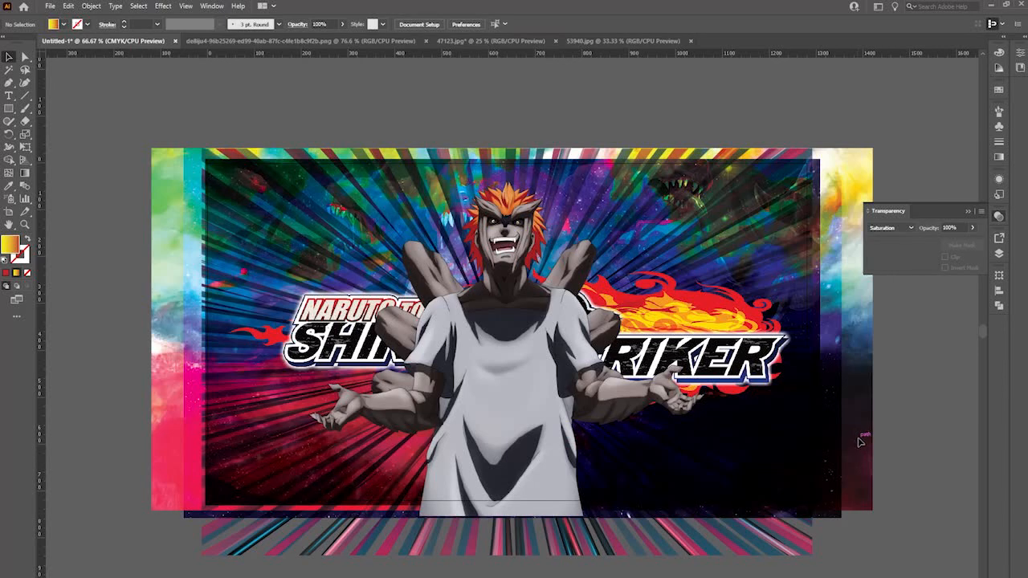
pyautogui.click(761, 393)
pyautogui.click(899, 229)
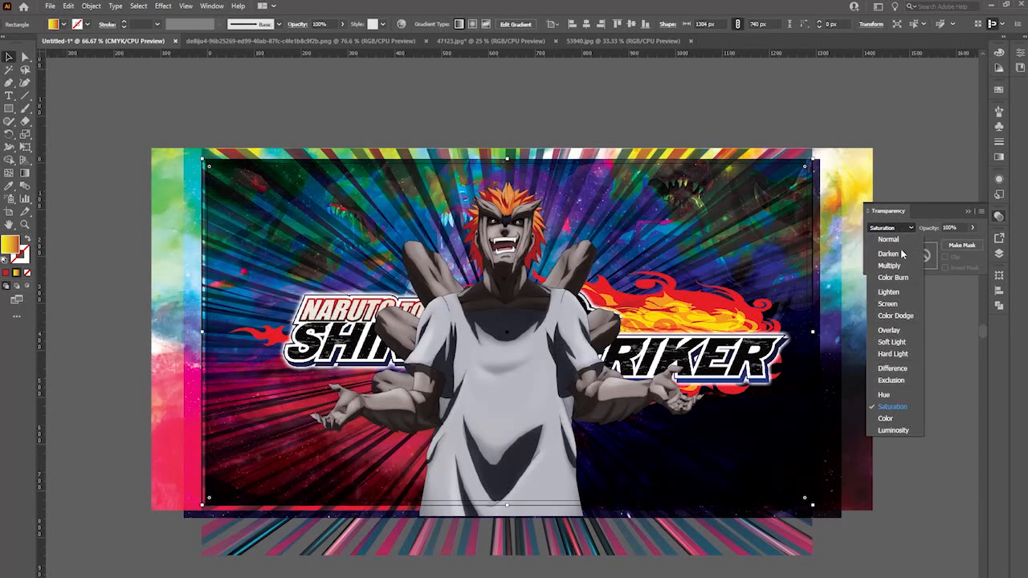
pyautogui.click(885, 418)
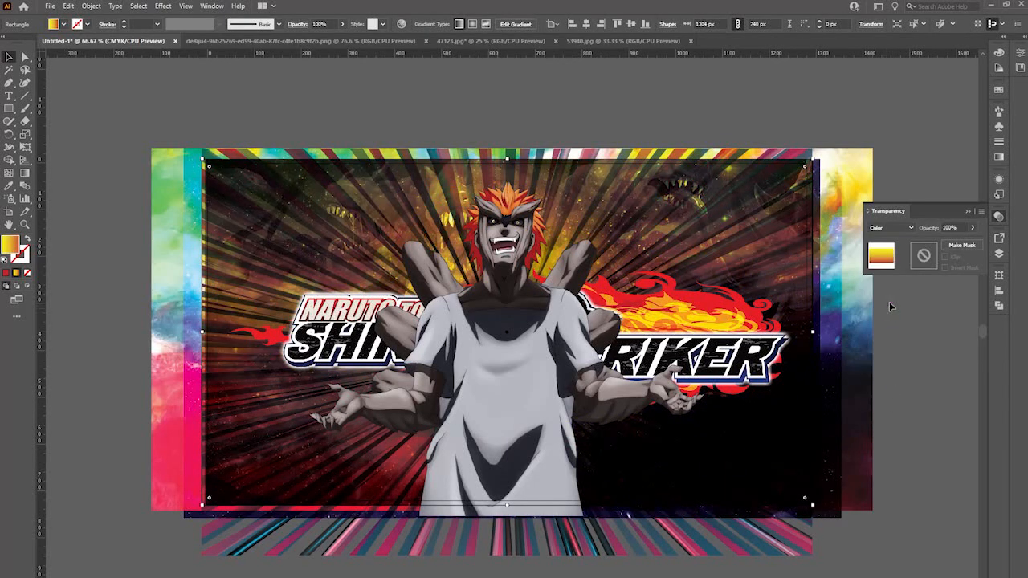
# Try the Lighten, Multiply, Screen and Color Dodge blending modes on the gradient rectangle
pyautogui.click(899, 228)
pyautogui.click(888, 297)
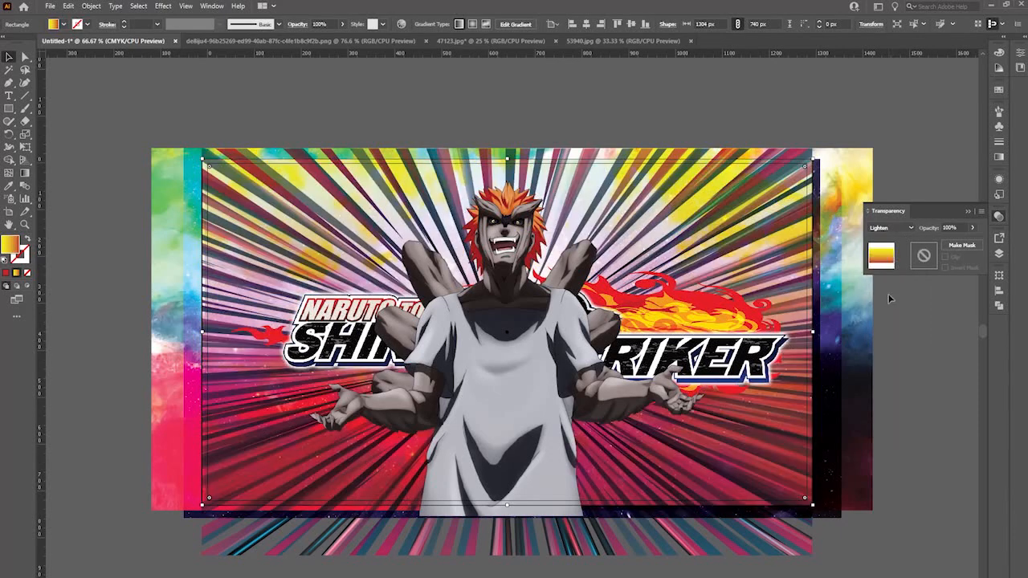
pyautogui.click(898, 229)
pyautogui.click(894, 267)
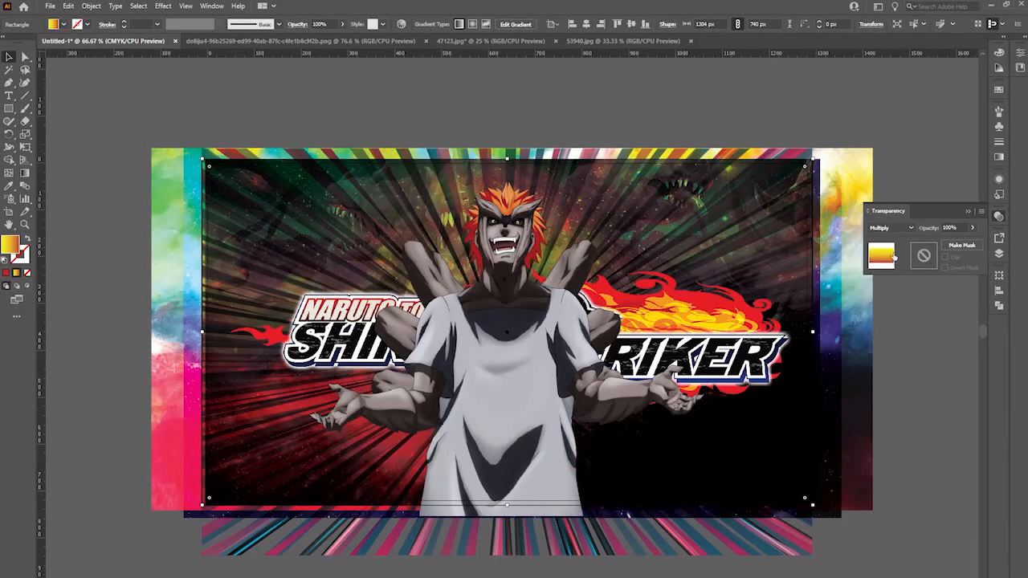
pyautogui.click(897, 230)
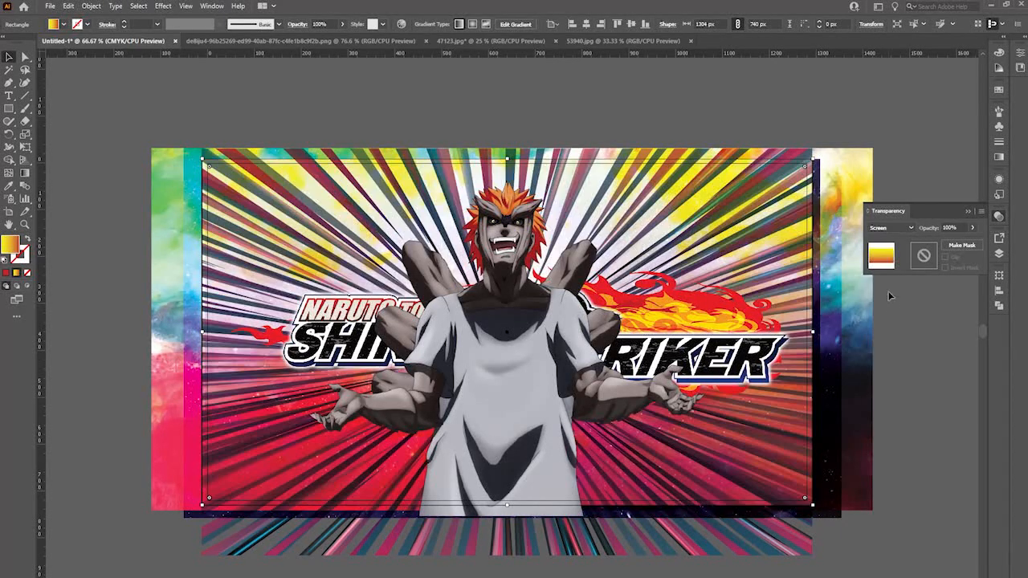
pyautogui.click(892, 228)
pyautogui.click(896, 316)
# Compare the Overlay and Hard Light blending modes on the gradient rectangle
pyautogui.click(891, 228)
pyautogui.click(887, 329)
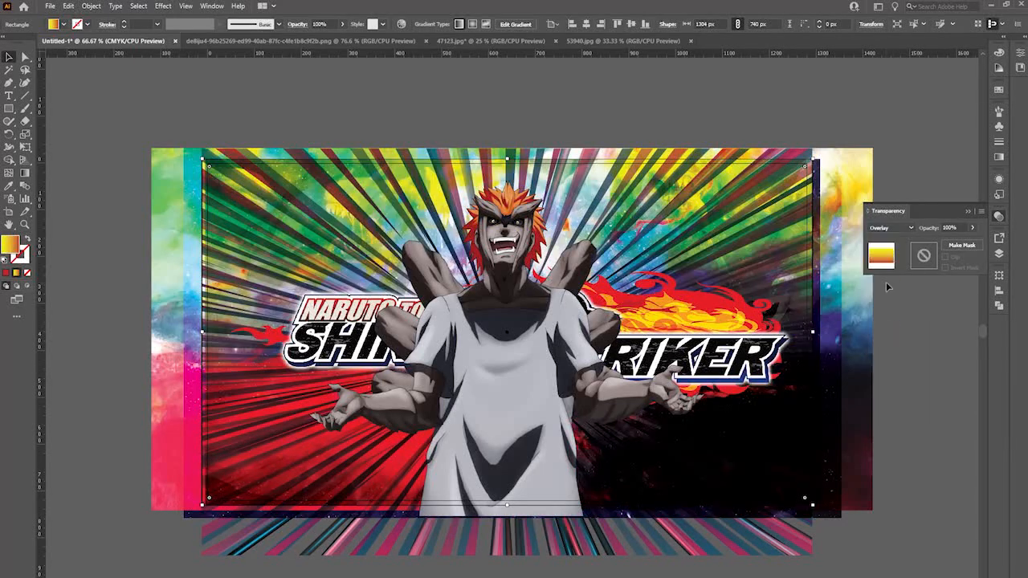
pyautogui.click(893, 229)
pyautogui.click(898, 353)
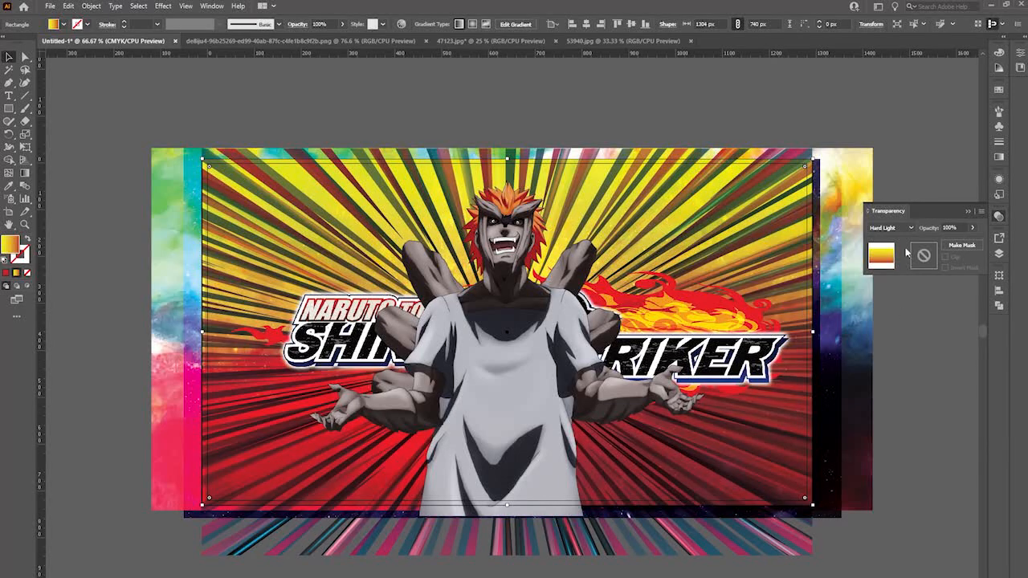
# Set the gradient rectangle's blending mode to Soft Light and deselect it
pyautogui.click(892, 228)
pyautogui.click(897, 340)
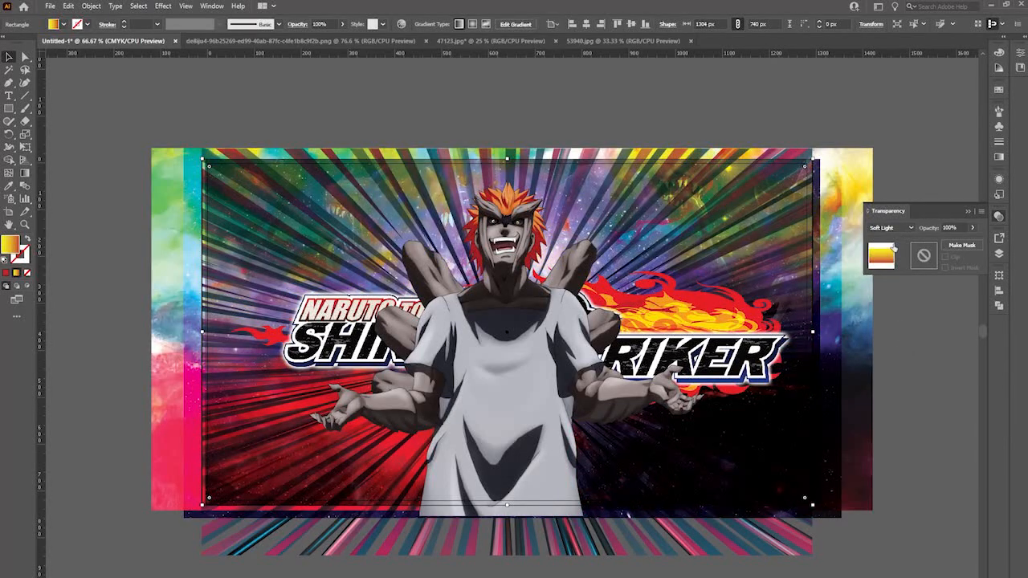
pyautogui.click(906, 406)
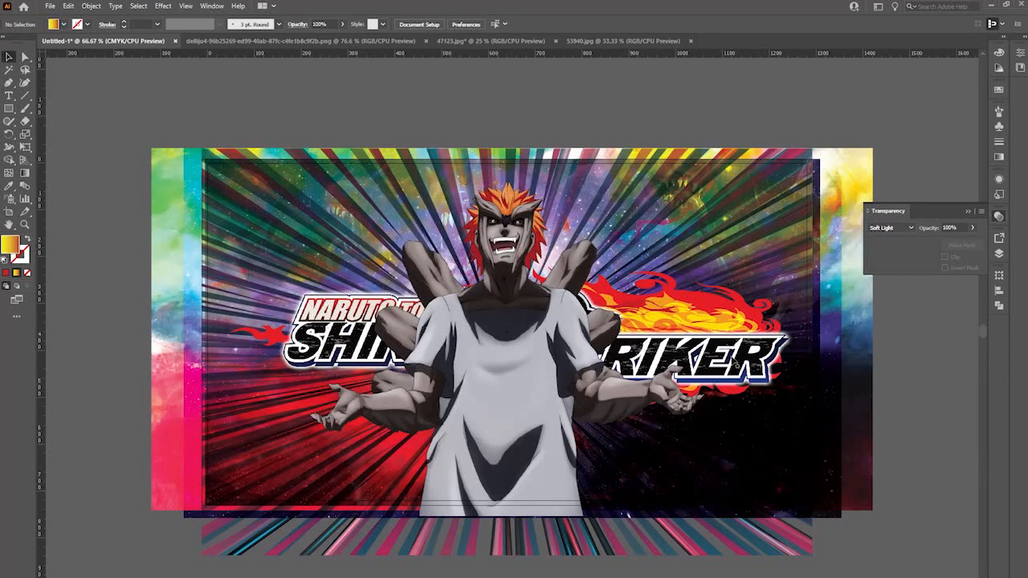
# Lock Layer 8 with the gradient rectangle and make Layer 5 the active layer
pyautogui.click(999, 253)
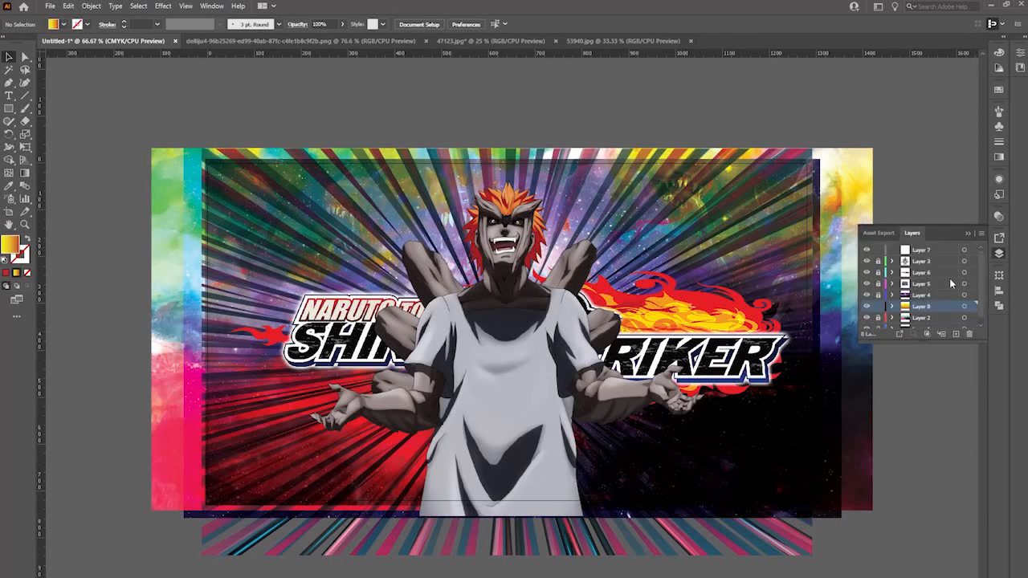
pyautogui.click(878, 305)
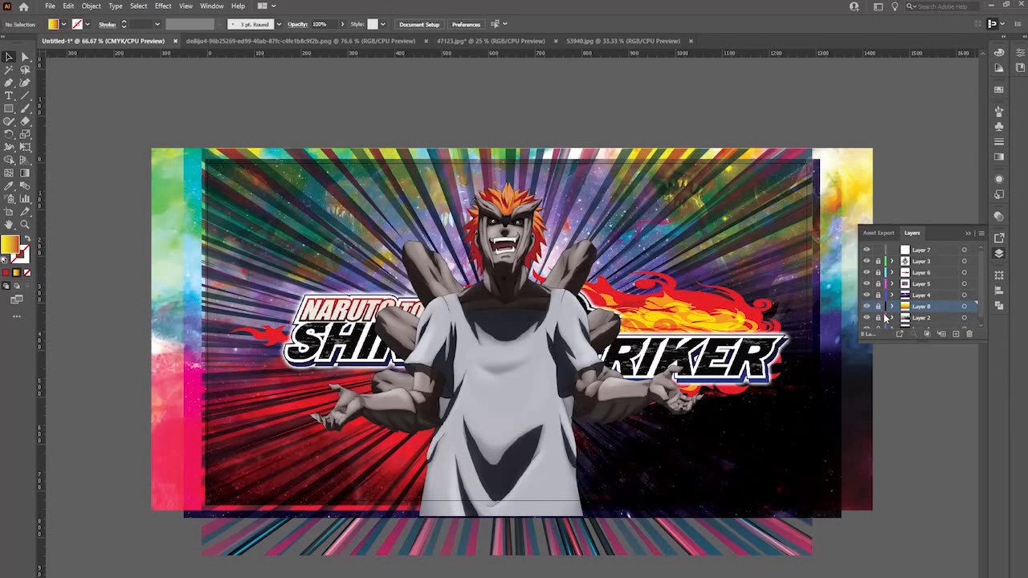
pyautogui.click(925, 284)
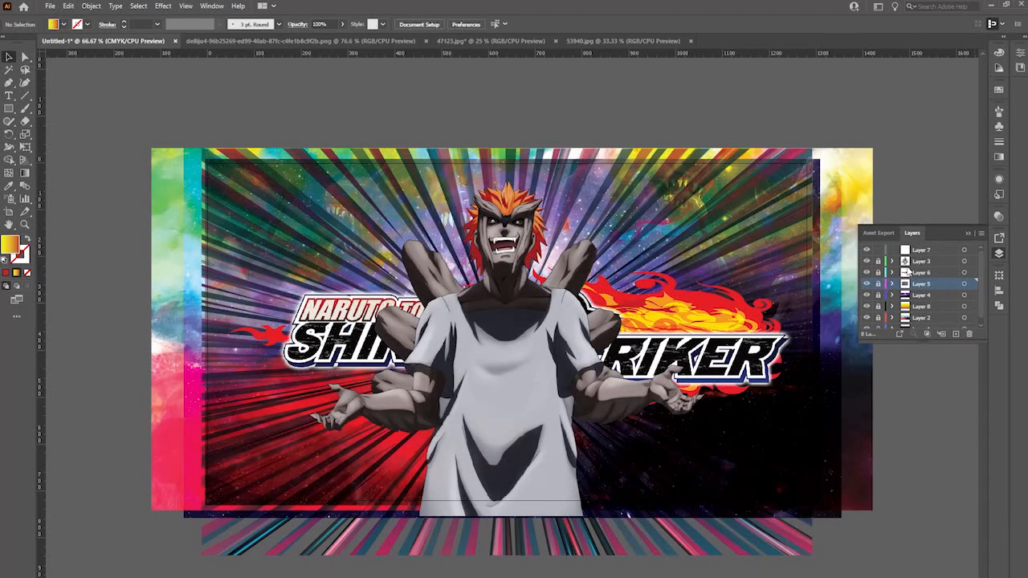
# Toggle the visibility of Layer 3 off and on to check the character render it holds
pyautogui.click(936, 262)
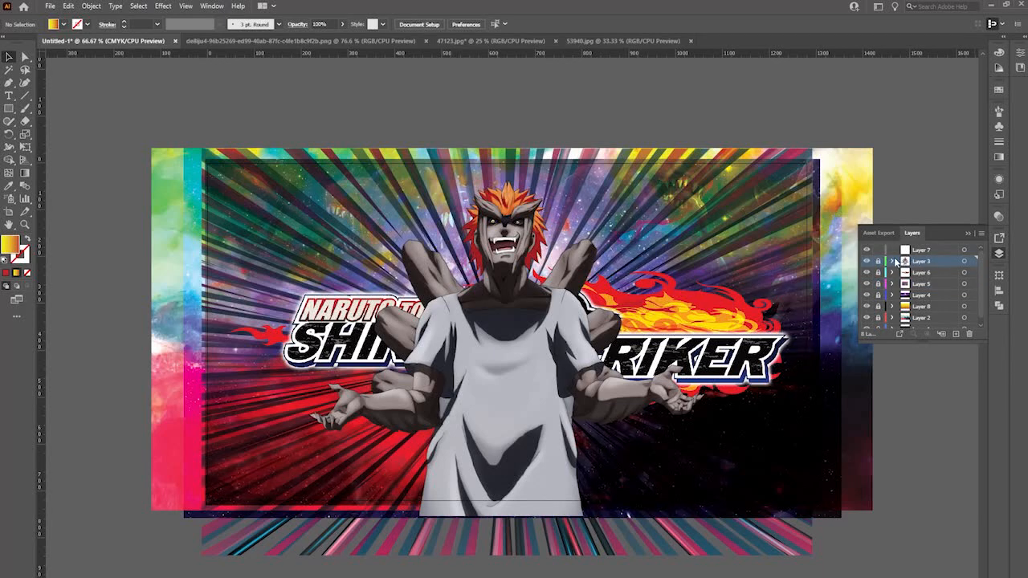
pyautogui.click(866, 260)
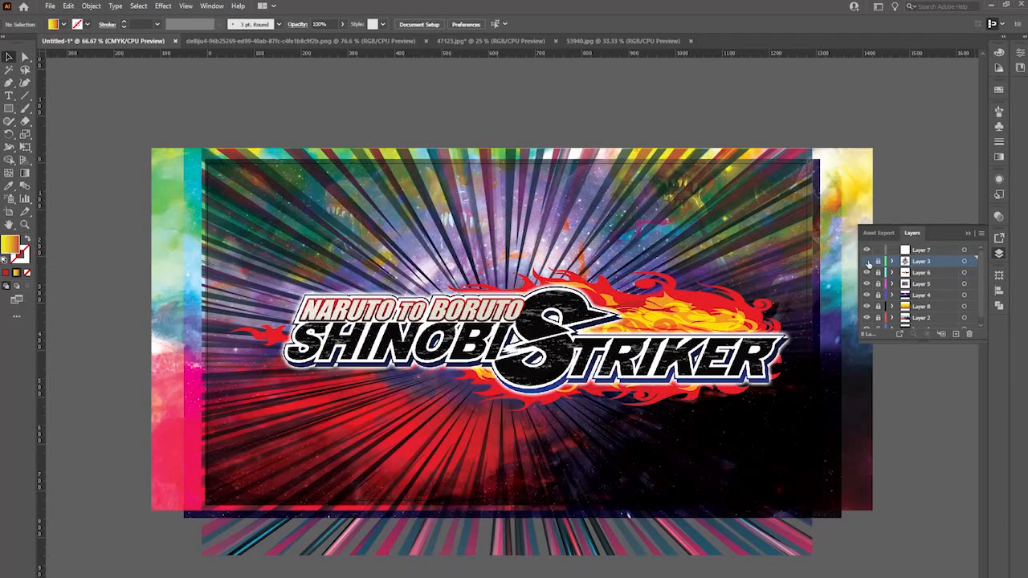
pyautogui.click(866, 261)
pyautogui.click(867, 261)
pyautogui.click(866, 261)
pyautogui.click(866, 261)
pyautogui.click(866, 261)
# Duplicate Layer 3 with the character render three times
pyautogui.moveTo(934, 264); pyautogui.dragTo(956, 337)
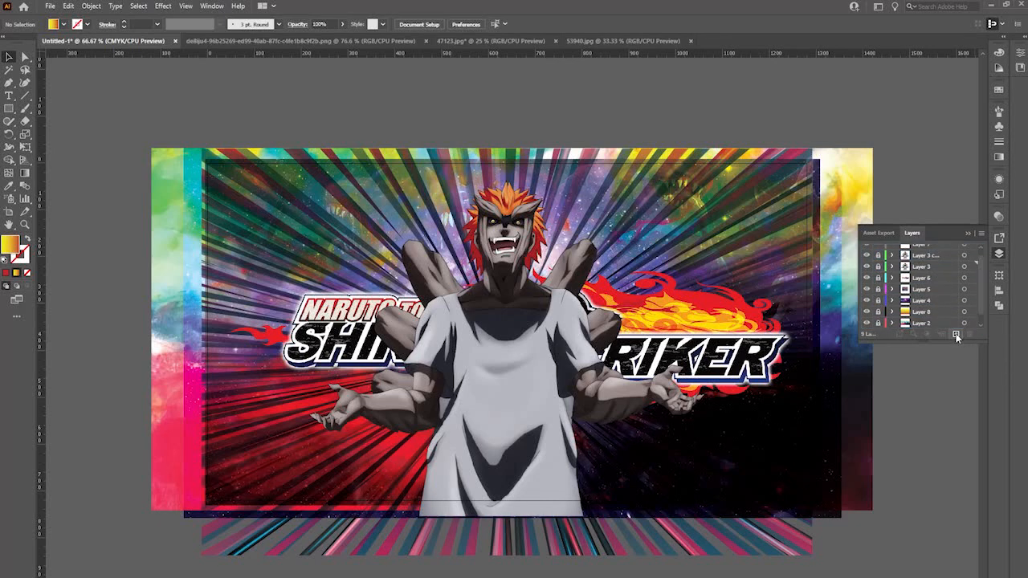
pyautogui.doubleClick(923, 263)
pyautogui.click(931, 275)
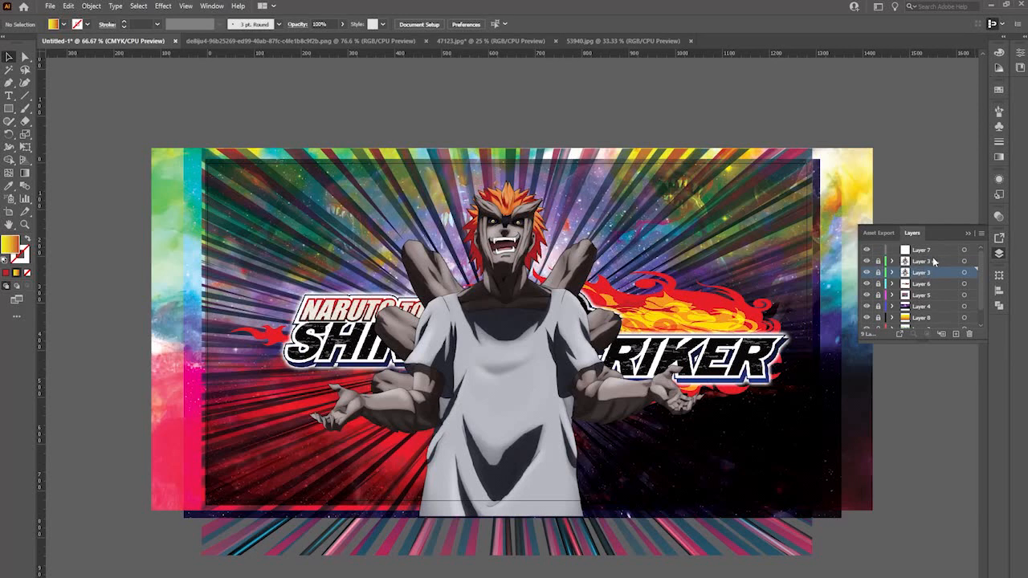
pyautogui.moveTo(940, 275); pyautogui.dragTo(956, 335)
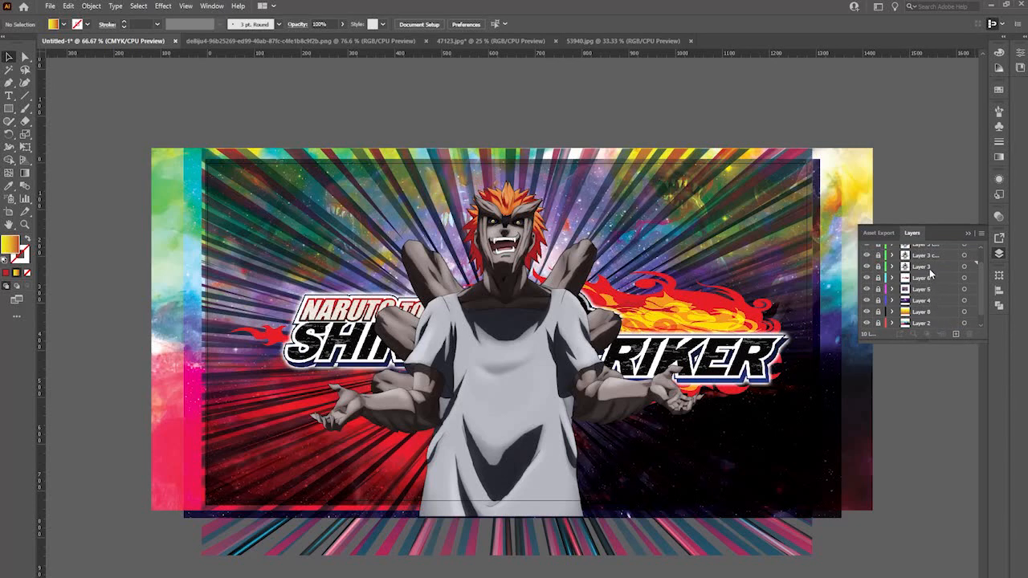
pyautogui.moveTo(928, 268); pyautogui.dragTo(955, 333)
pyautogui.scroll(2, 943, 309)
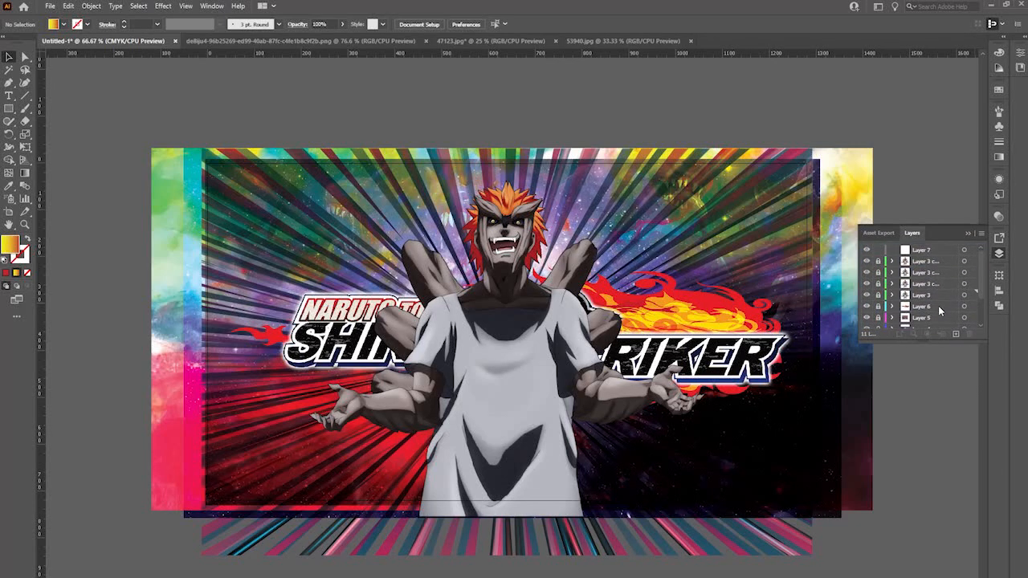
# Move the original Layer 3 beneath Layer 6 in the layer order
pyautogui.scroll(-3, 932, 291)
pyautogui.click(929, 262)
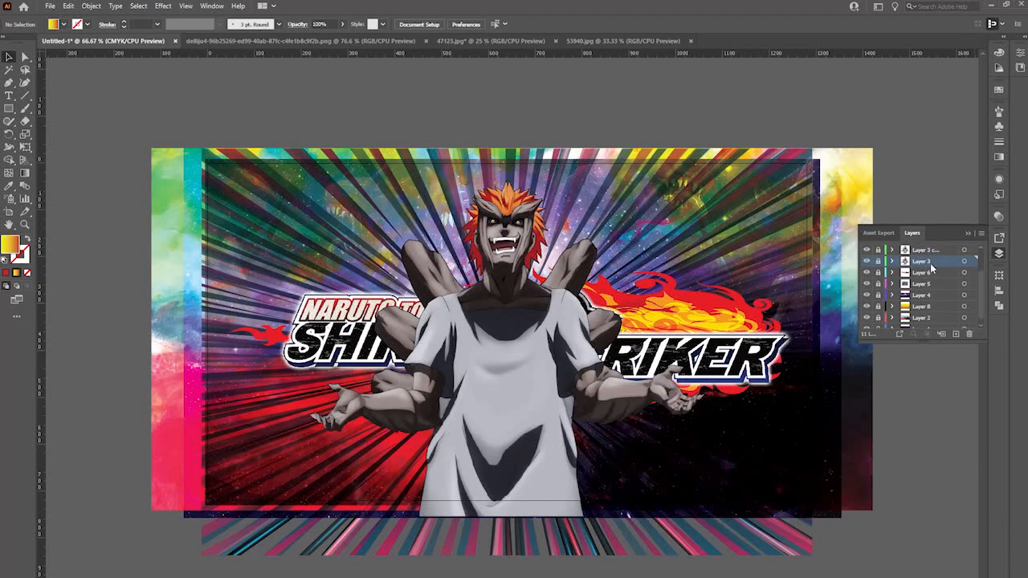
pyautogui.moveTo(930, 261); pyautogui.dragTo(931, 283)
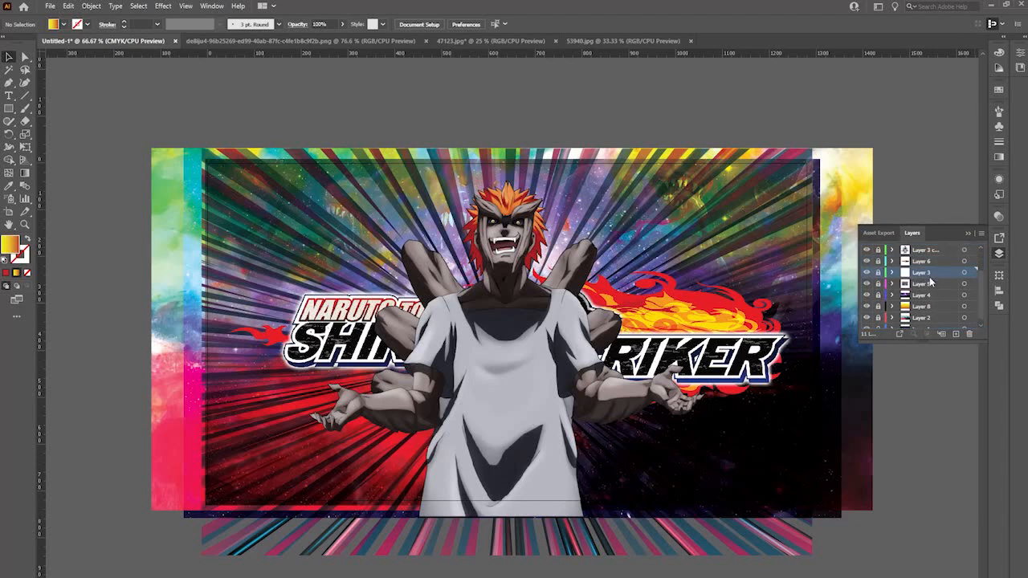
# Check Layer 6 with the logo by toggling its visibility, and duplicate the layer three times
pyautogui.click(930, 263)
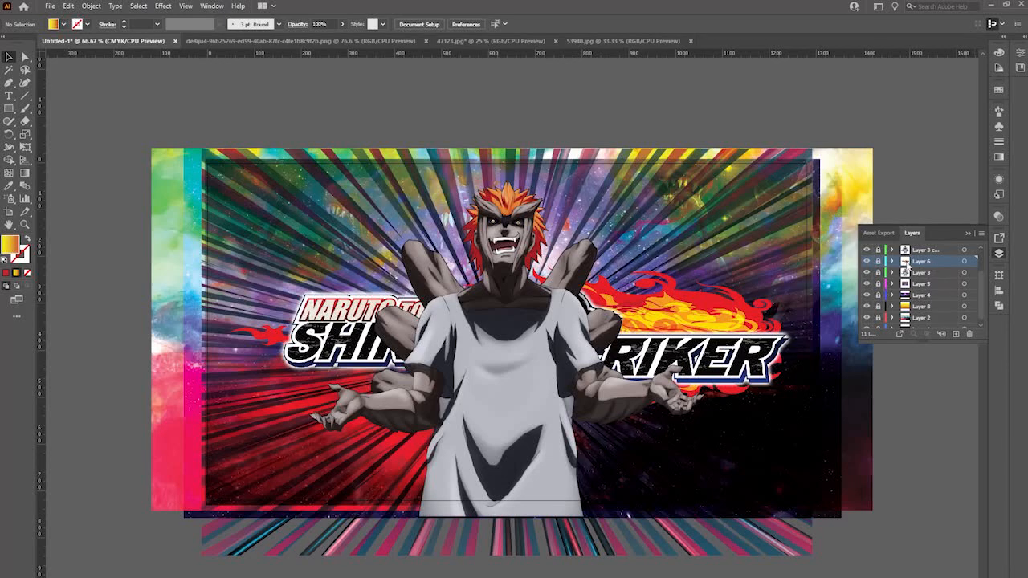
pyautogui.click(866, 261)
pyautogui.click(866, 262)
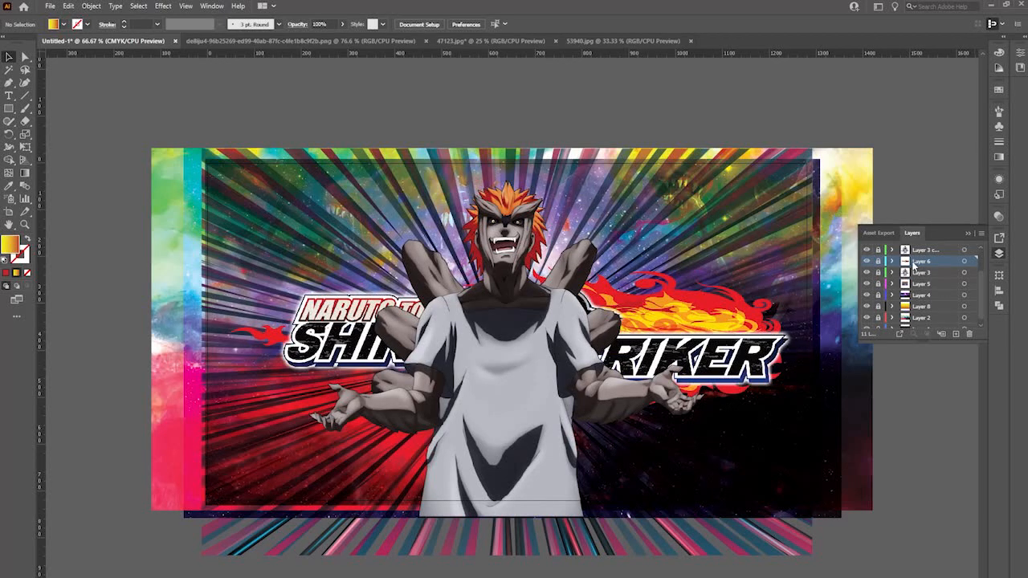
pyautogui.moveTo(931, 263); pyautogui.dragTo(956, 334)
pyautogui.scroll(1, 950, 311)
pyautogui.scroll(-2, 949, 310)
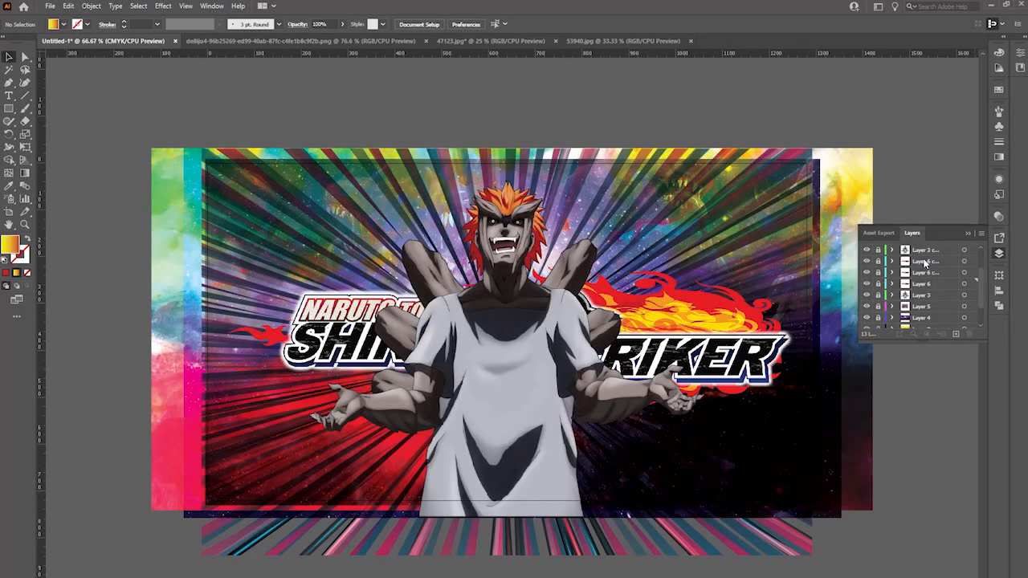
pyautogui.moveTo(929, 277); pyautogui.dragTo(957, 334)
pyautogui.click(957, 334)
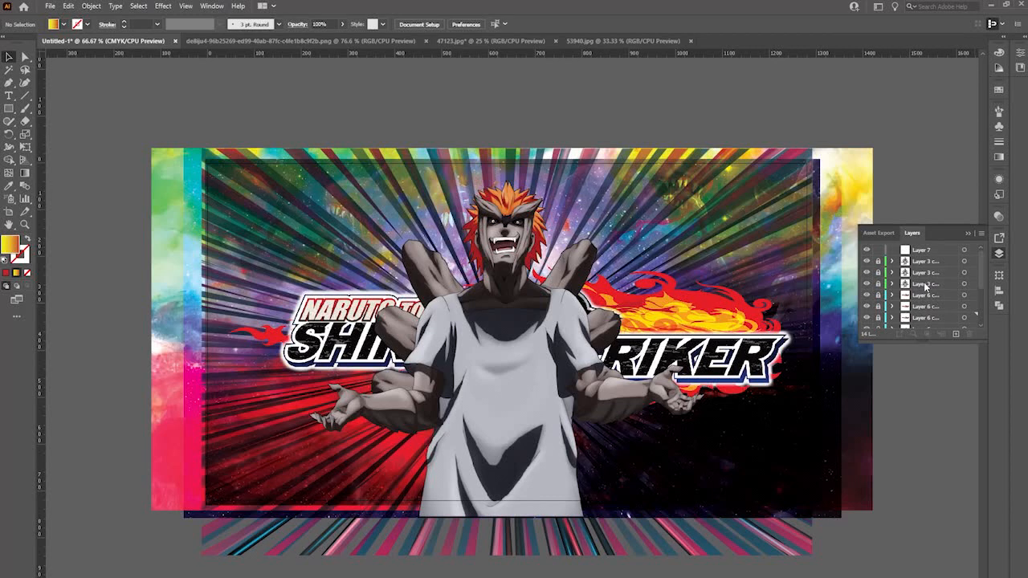
# Unlock the original Layer 6, select its logo image and bring up the Illustrator Stylize effects
pyautogui.scroll(-2, 921, 285)
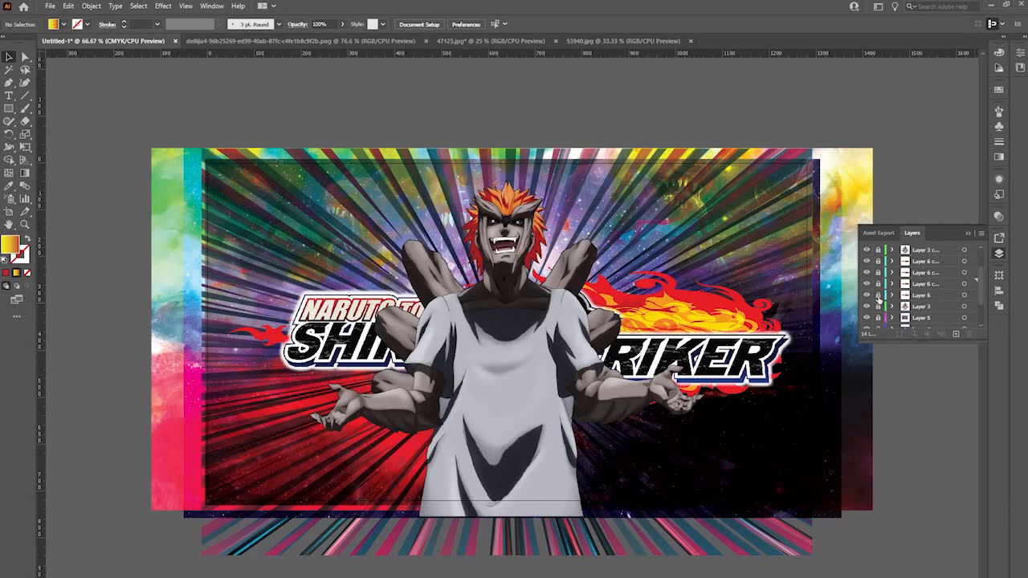
pyautogui.click(740, 358)
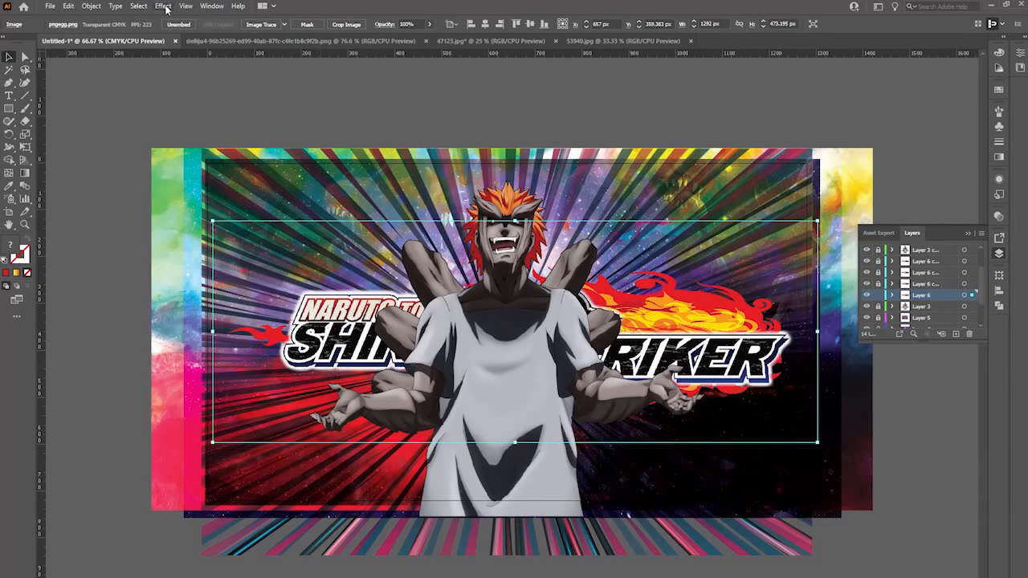
pyautogui.click(165, 7)
pyautogui.moveTo(193, 130)
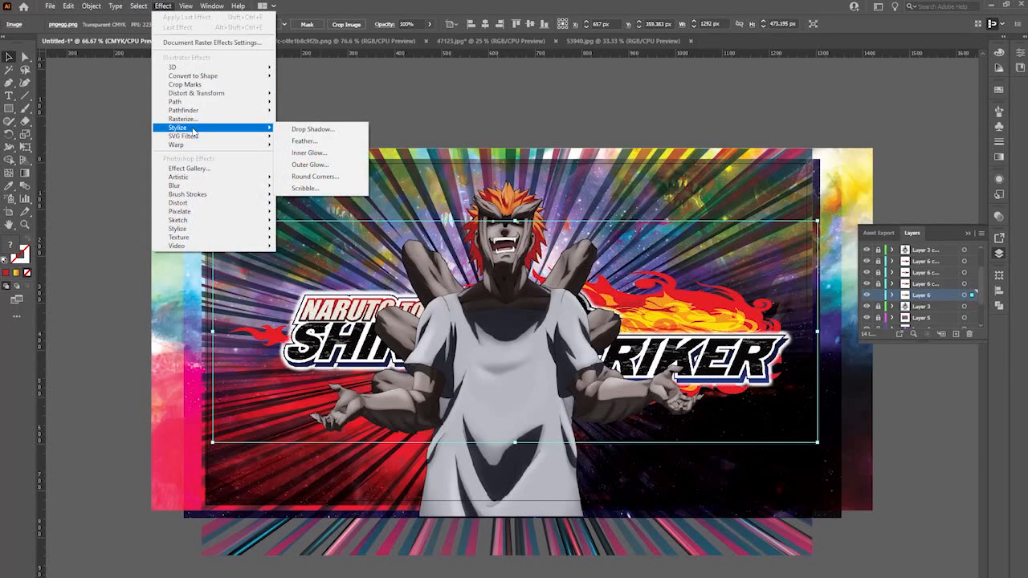
pyautogui.click(167, 7)
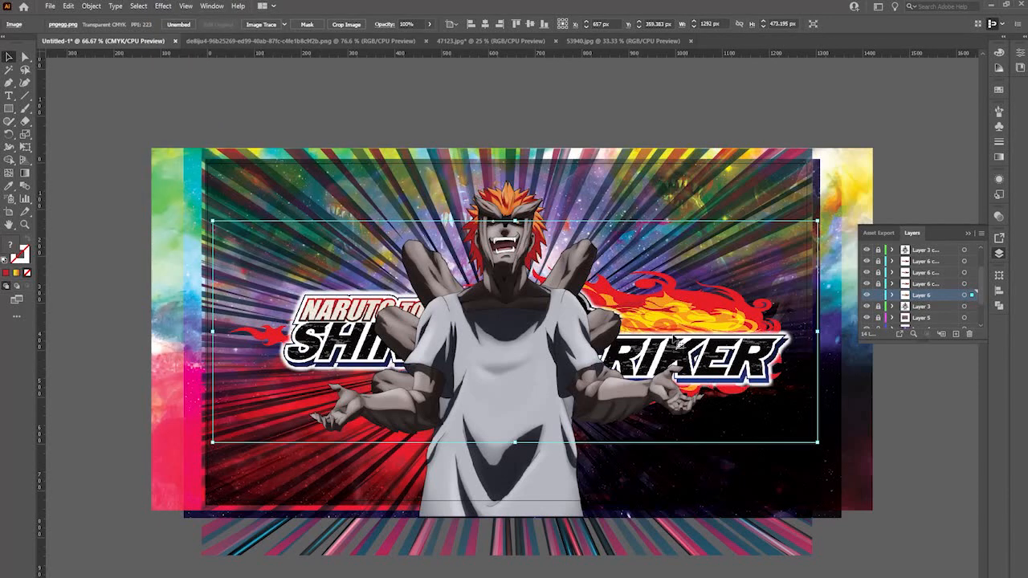
pyautogui.click(163, 8)
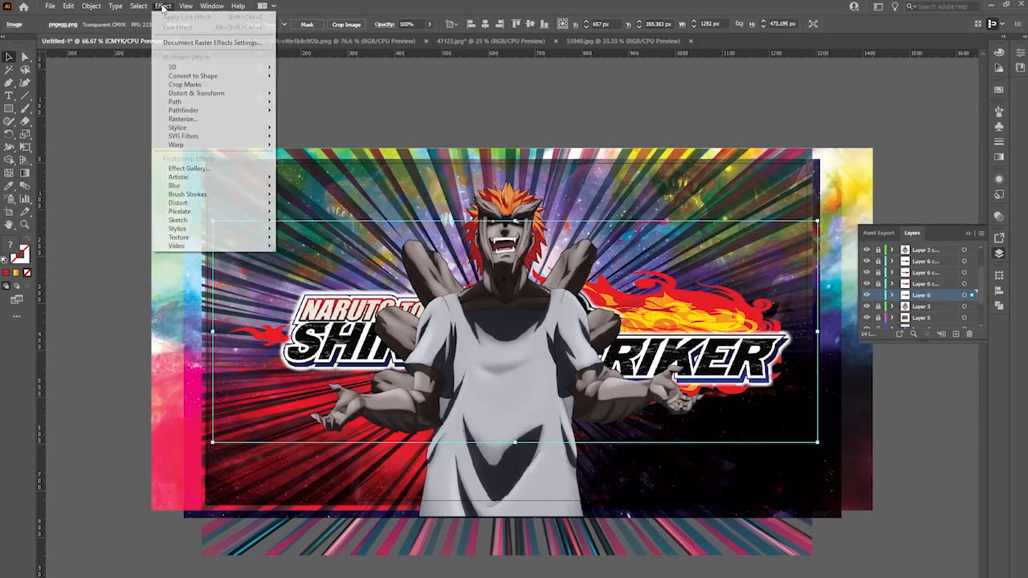
pyautogui.moveTo(187, 131)
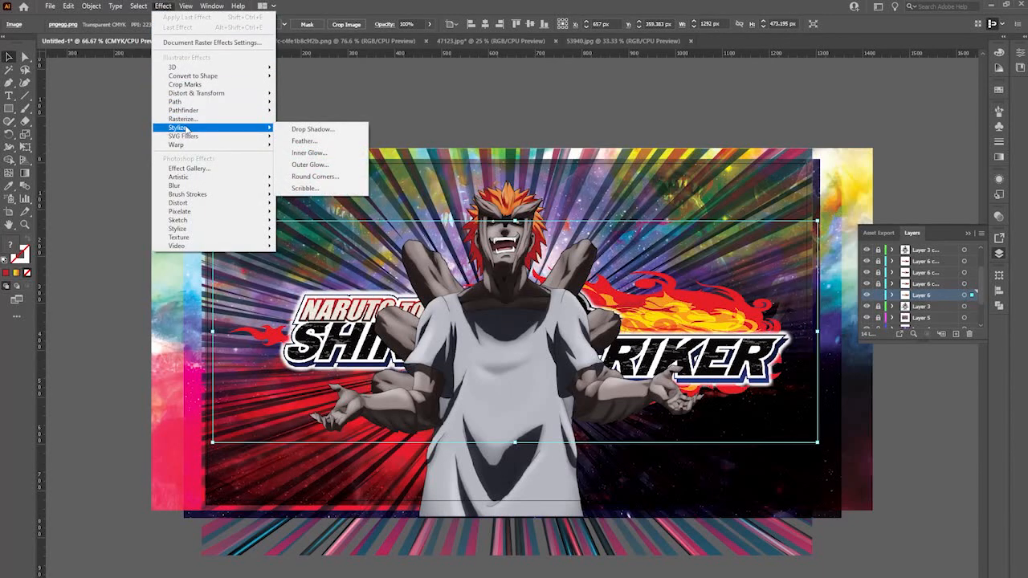
# Add an Outer Glow effect to the Shinobi Striker logo on Layer 6 and set its blending mode to Normal
pyautogui.click(310, 164)
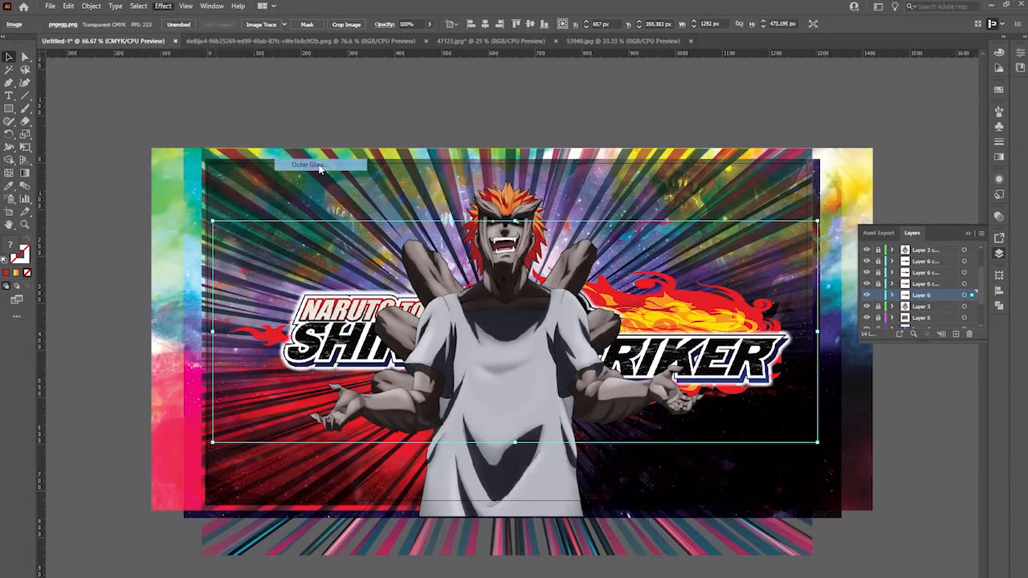
pyautogui.click(737, 244)
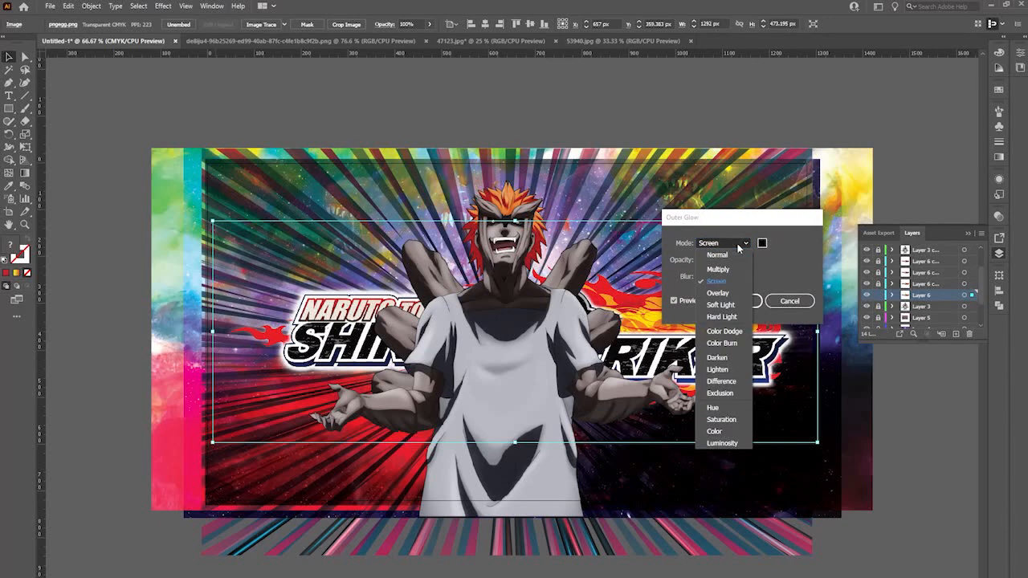
pyautogui.click(730, 255)
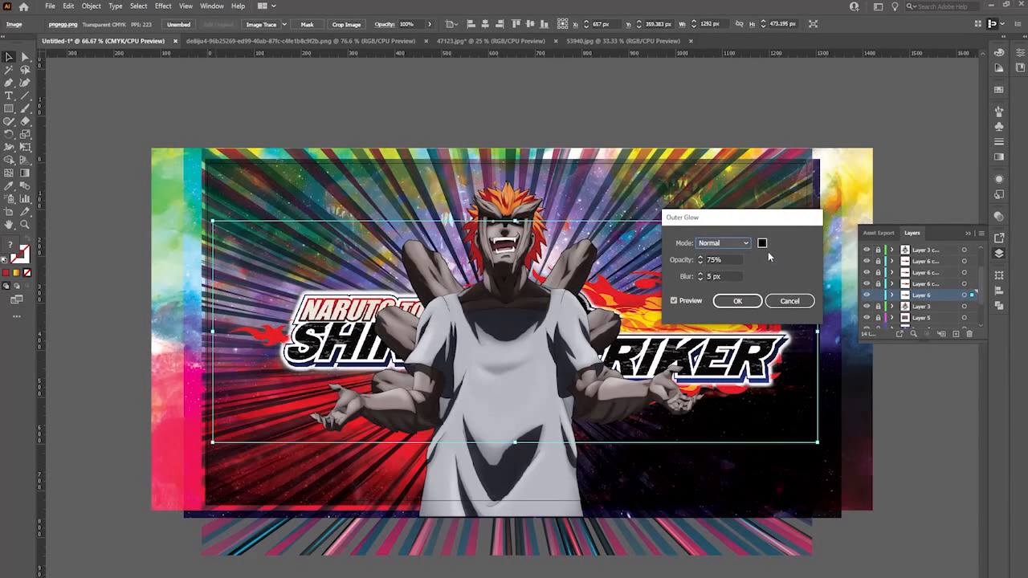
# Set the outer glow's colour to pure white, FFFFFF
pyautogui.click(762, 244)
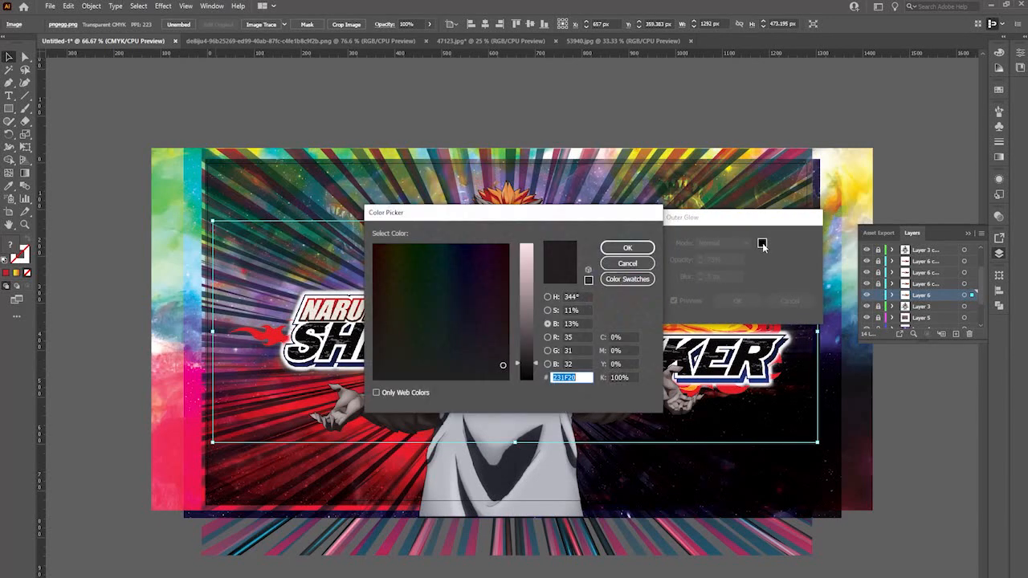
pyautogui.click(547, 324)
pyautogui.moveTo(525, 310); pyautogui.dragTo(526, 244)
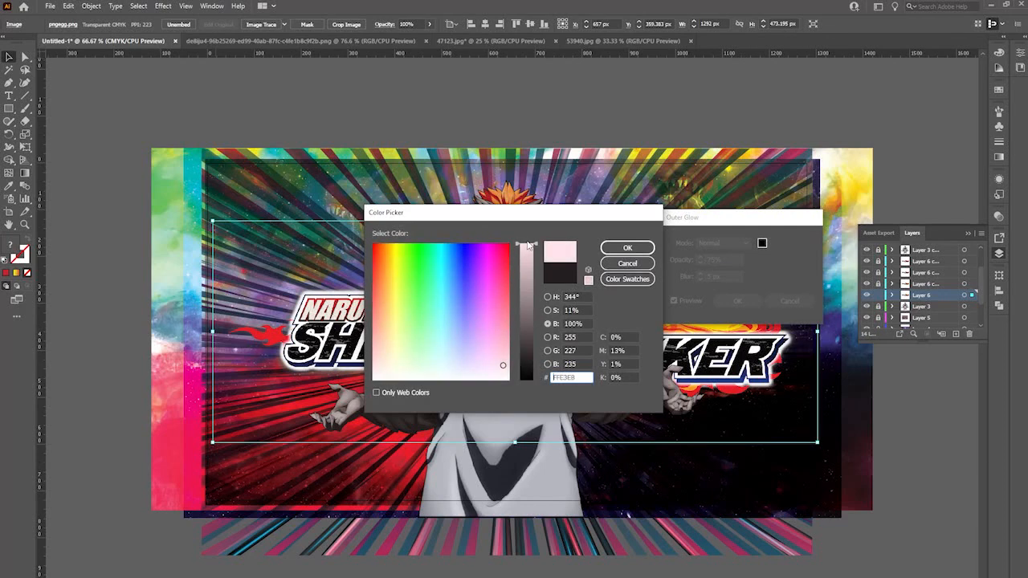
pyautogui.click(454, 374)
pyautogui.moveTo(454, 374); pyautogui.dragTo(446, 381)
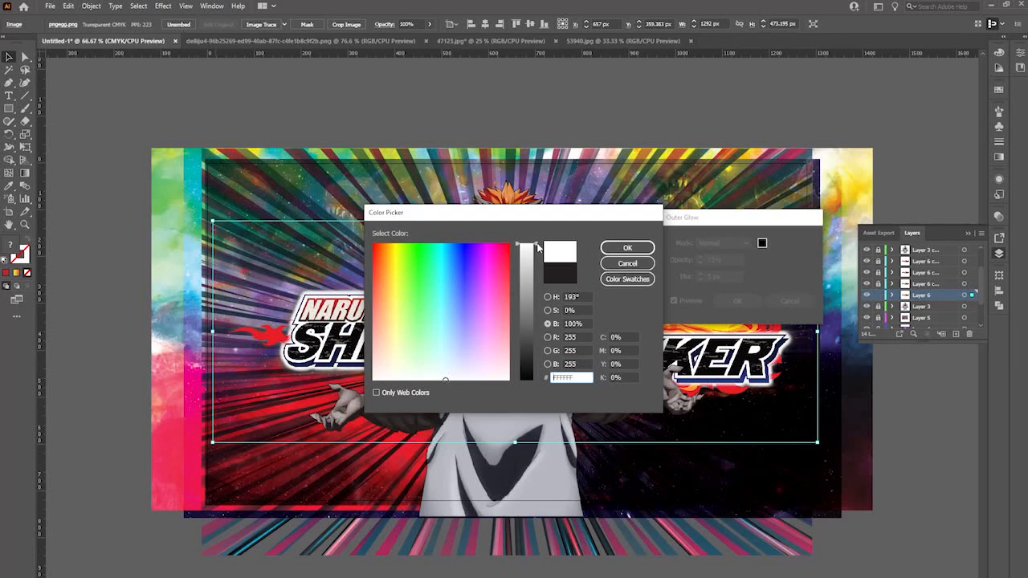
pyautogui.moveTo(537, 246)
pyautogui.mouseDown()
pyautogui.moveTo(536, 337)
pyautogui.moveTo(535, 246)
pyautogui.mouseUp()
pyautogui.click(627, 248)
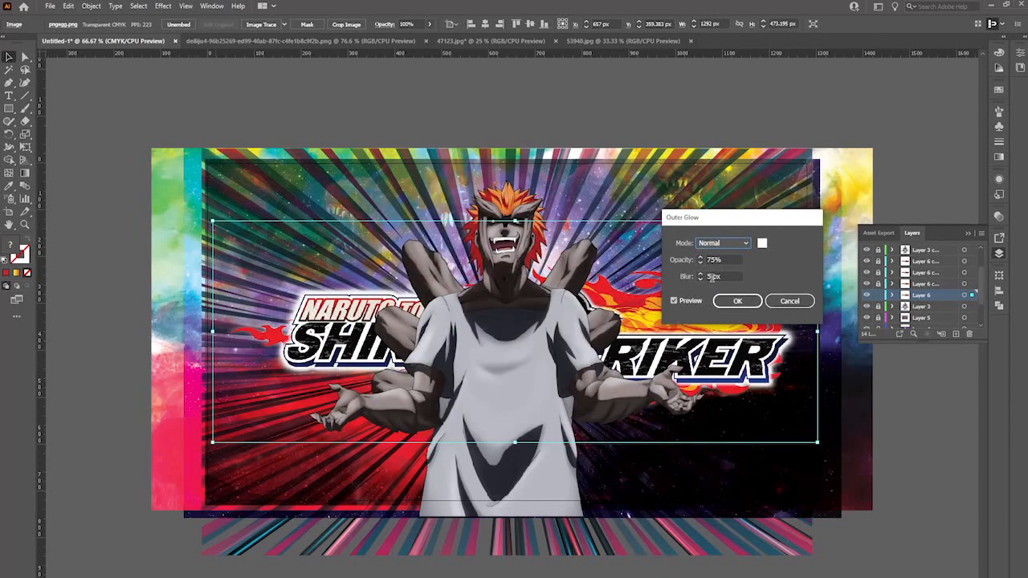
# Set the outer glow's blur to 50 px, apply the effect to the logo and deselect it
pyautogui.click(711, 276)
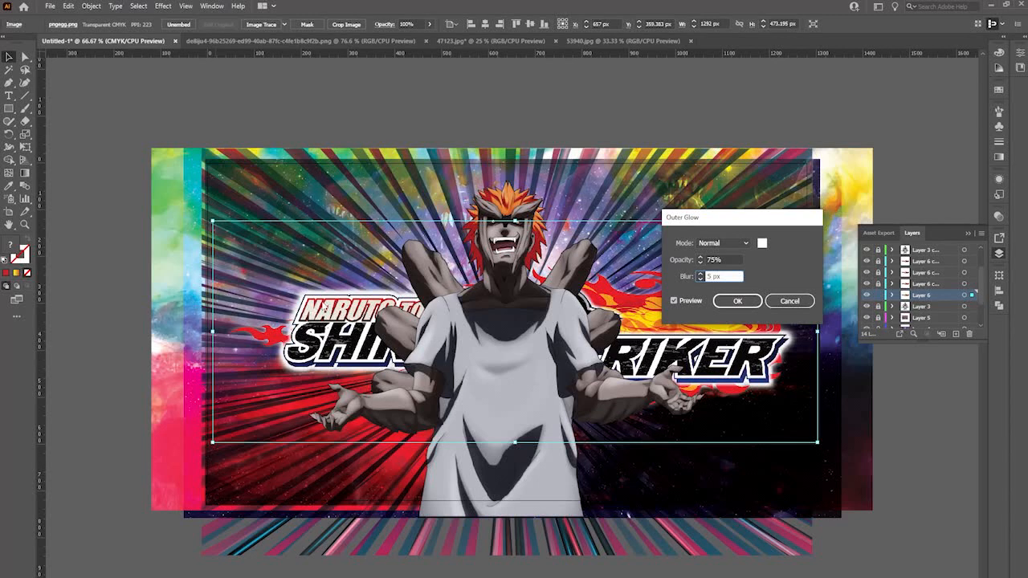
pyautogui.click(699, 278)
pyautogui.click(701, 280)
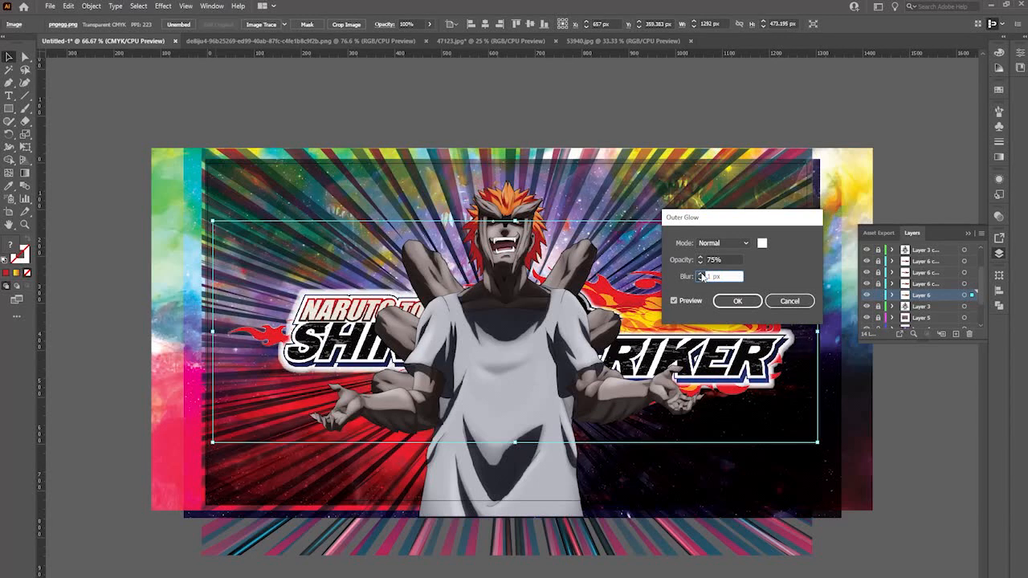
pyautogui.click(700, 278)
pyautogui.click(700, 276)
pyautogui.click(700, 274)
pyautogui.click(700, 275)
pyautogui.click(700, 274)
pyautogui.click(700, 274)
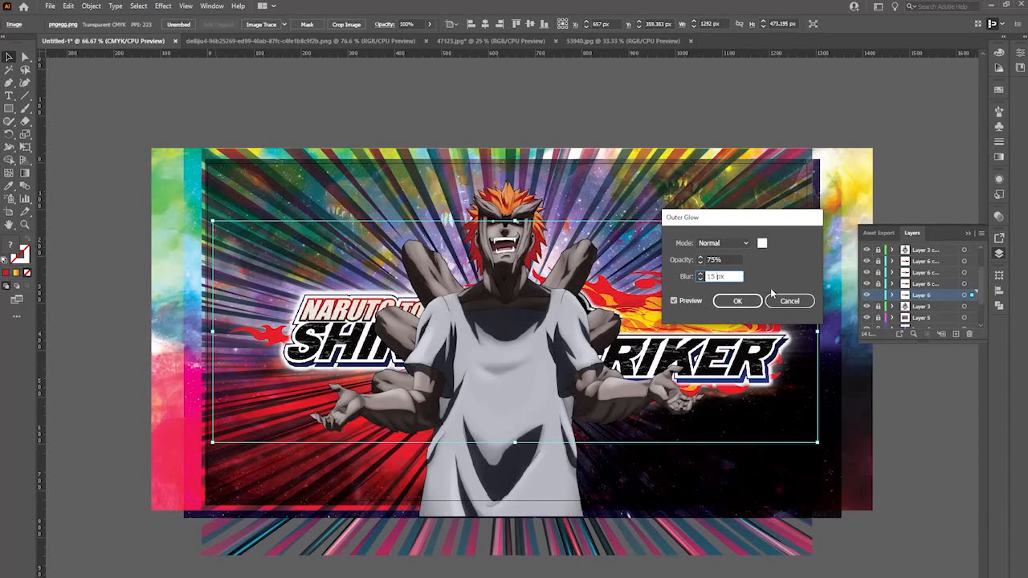
pyautogui.press('BackSpace')
pyautogui.press('BackSpace')
pyautogui.write('50')
pyautogui.click(746, 302)
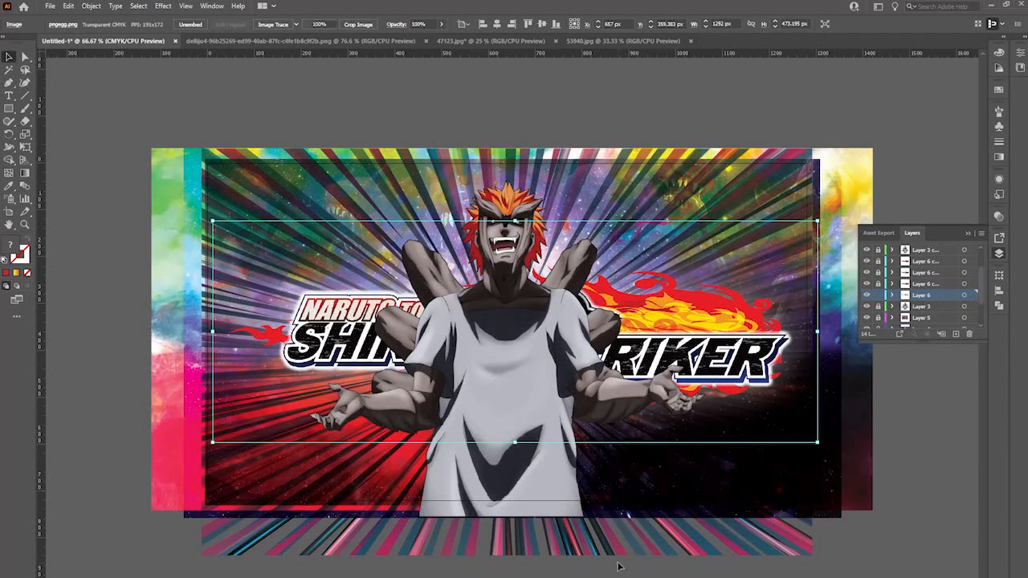
pyautogui.click(619, 568)
# Copy the glowing logo and paste the duplicate in front at the same position to strengthen the glow
pyautogui.click(767, 358)
pyautogui.hotkey('ctrl', 'c')
pyautogui.click(877, 449)
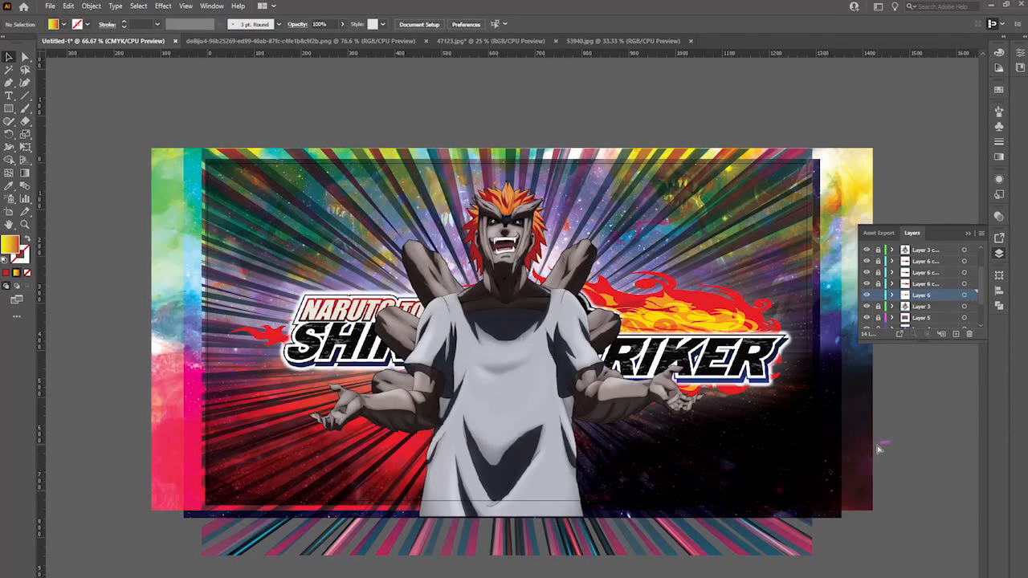
pyautogui.hotkey('ctrl', 'f')
pyautogui.hotkey('ctrl', 'z')
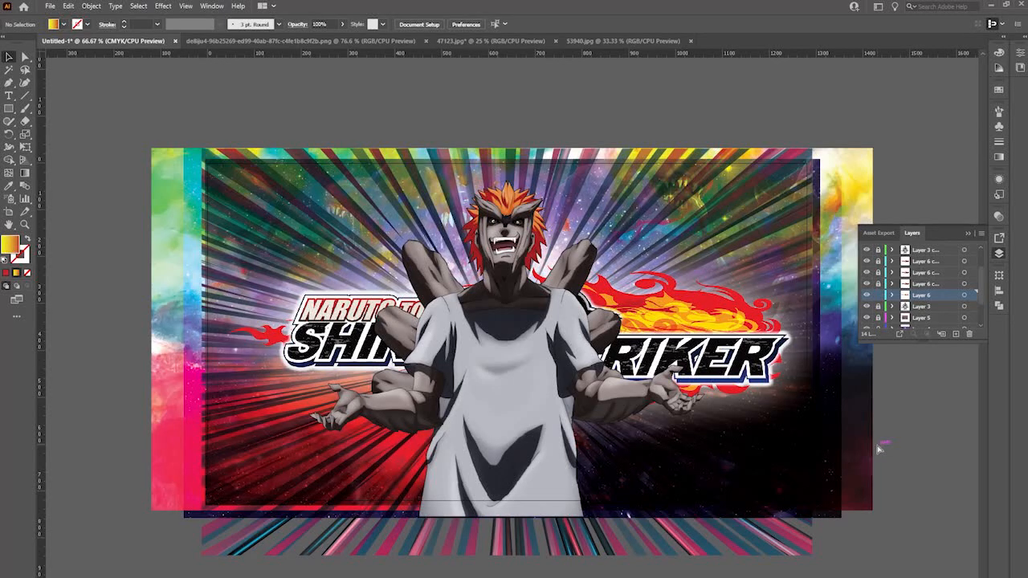
pyautogui.hotkey('ctrl', 'f')
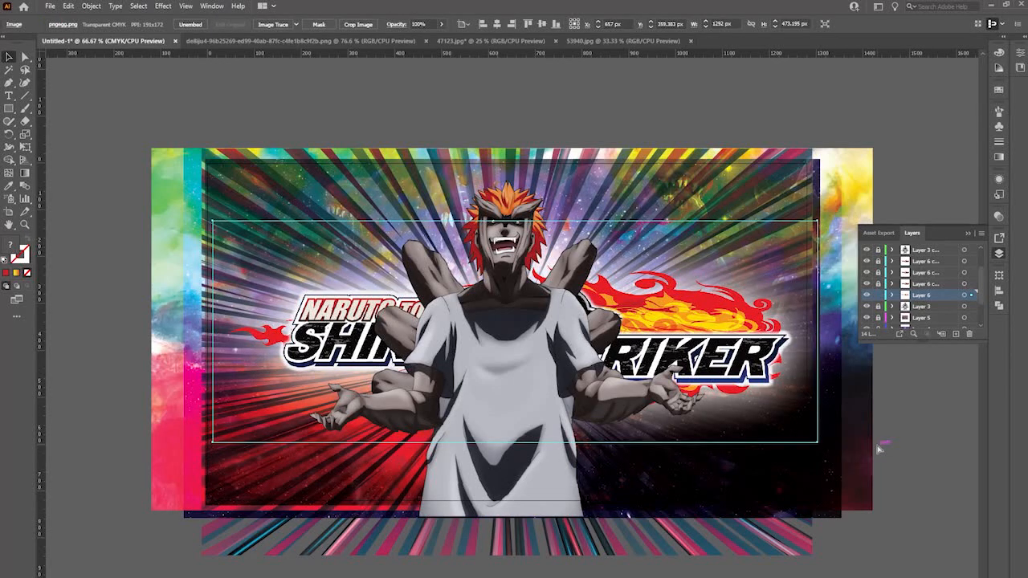
pyautogui.click(881, 442)
pyautogui.click(711, 362)
pyautogui.press('Delete')
pyautogui.hotkey('ctrl', 'z')
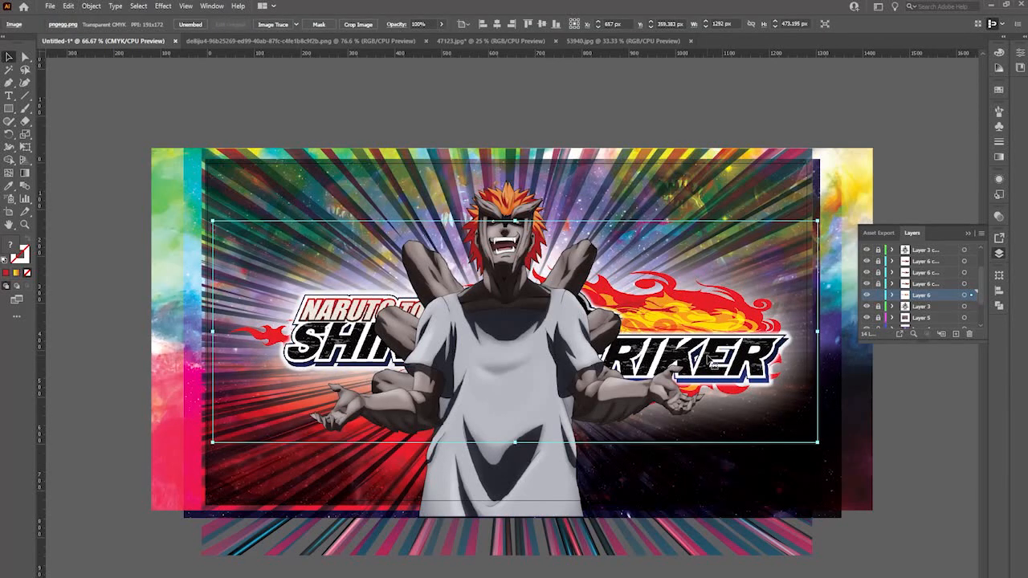
pyautogui.hotkey('ctrl', 'shift', 'z')
pyautogui.hotkey('ctrl', 'z')
pyautogui.hotkey('ctrl', 'shift', 'z')
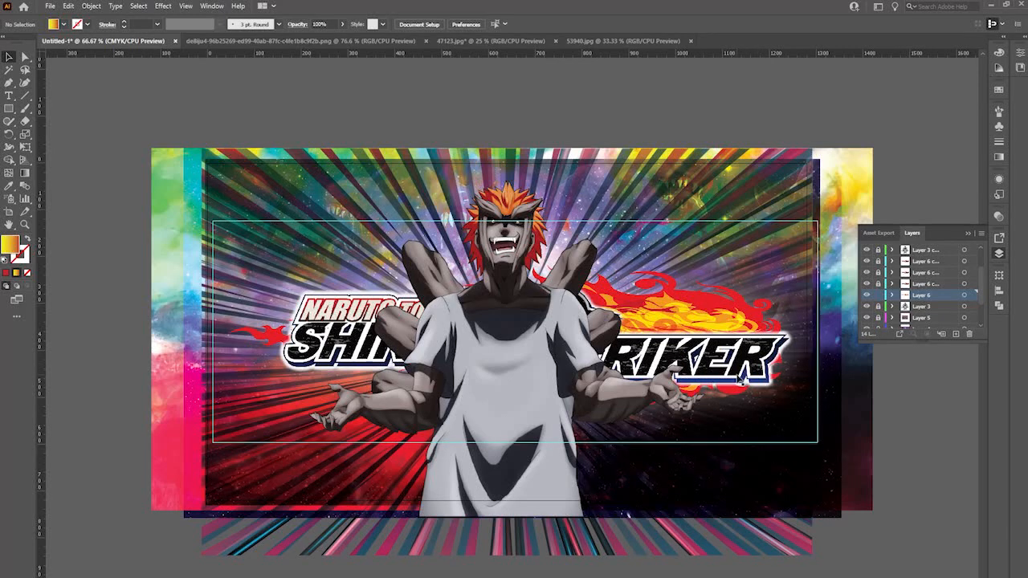
pyautogui.click(791, 397)
pyautogui.press('Delete')
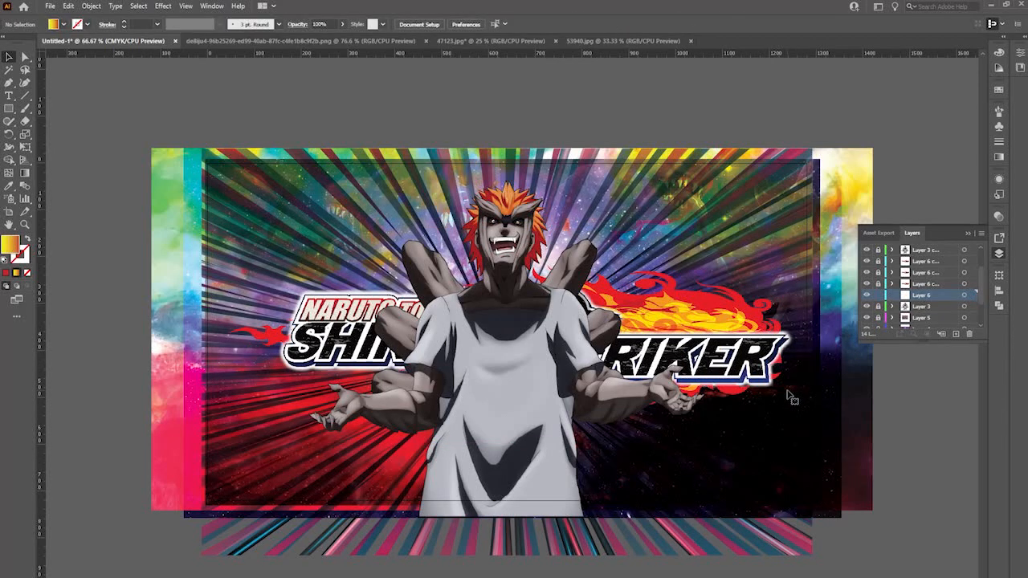
pyautogui.hotkey('ctrl', 'z')
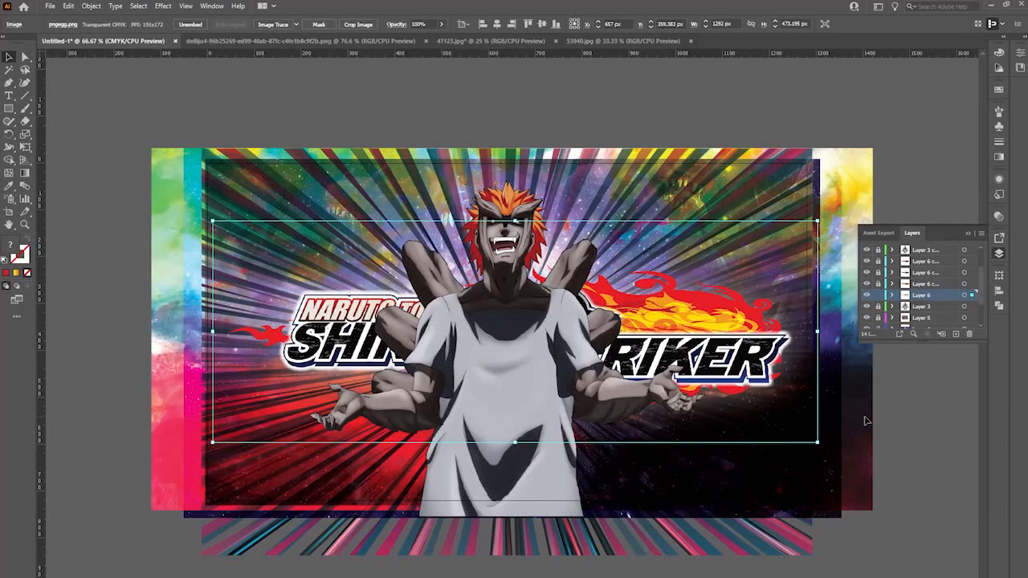
pyautogui.click(866, 421)
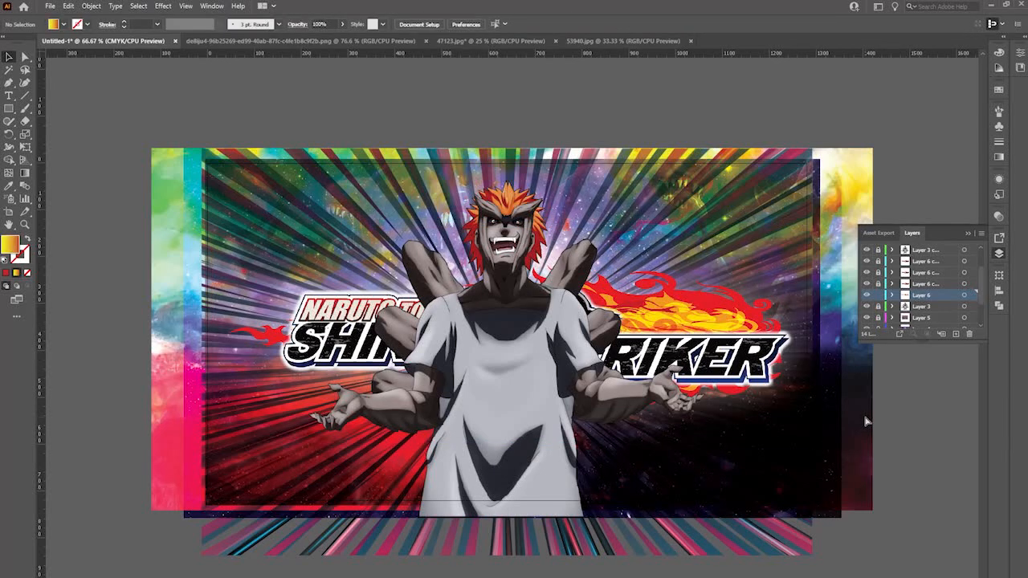
pyautogui.hotkey('ctrl', 'z')
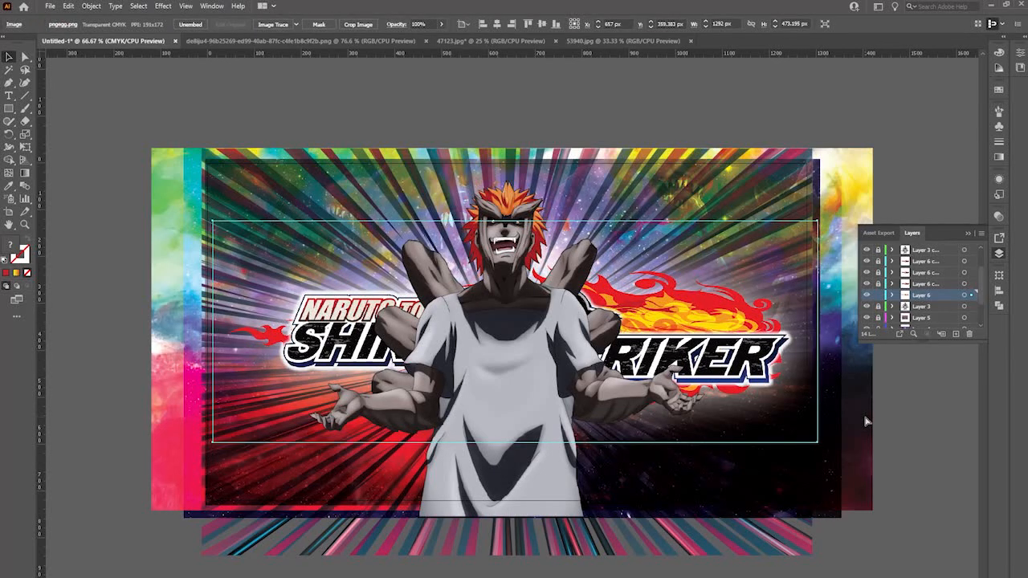
# Paste four more copies of the glowing logo in front at the same position, then deselect
pyautogui.hotkey('ctrl', 'f')
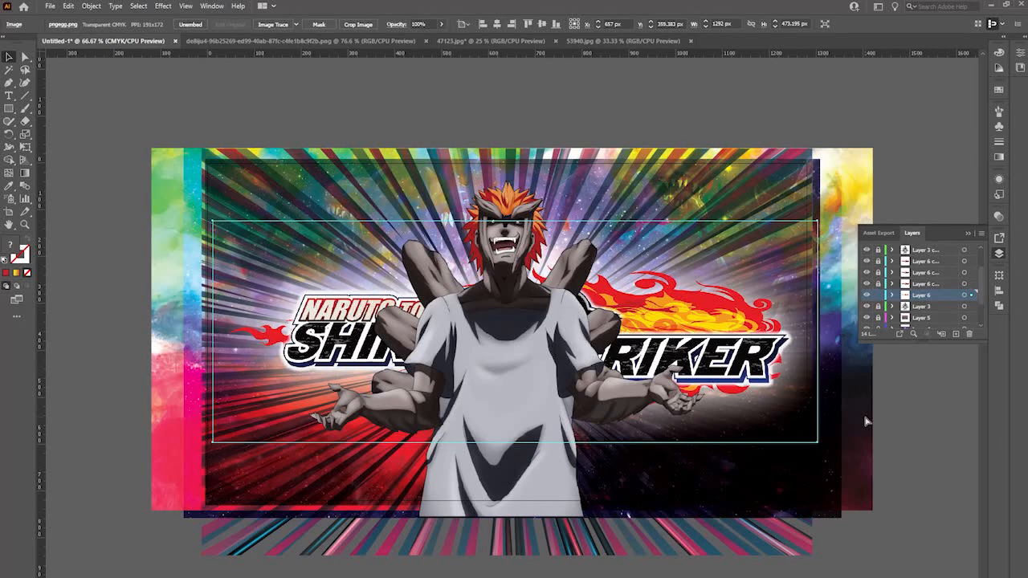
pyautogui.hotkey('ctrl', 'f')
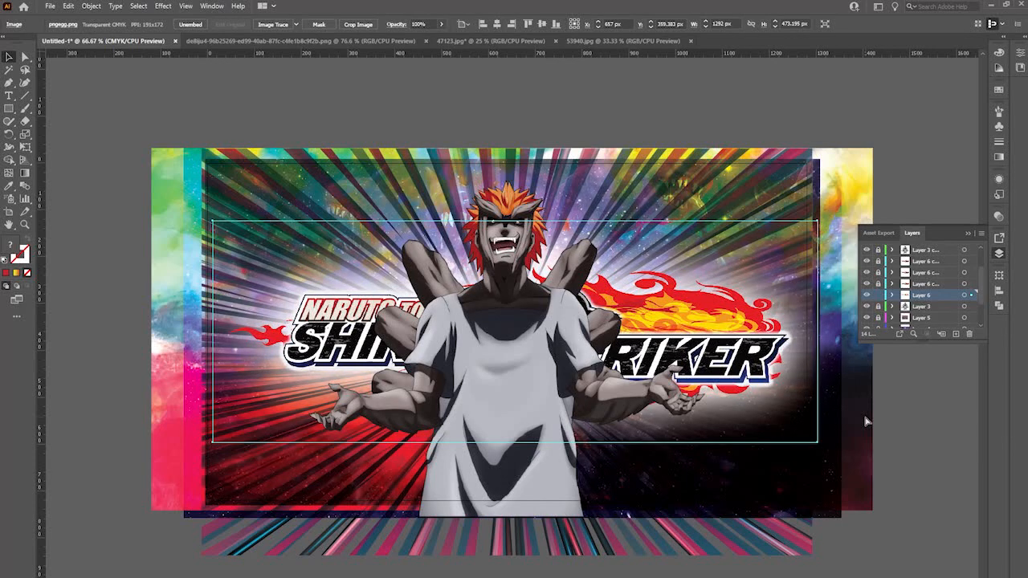
pyautogui.hotkey('ctrl', 'f')
pyautogui.hotkey('ctrl', 'f')
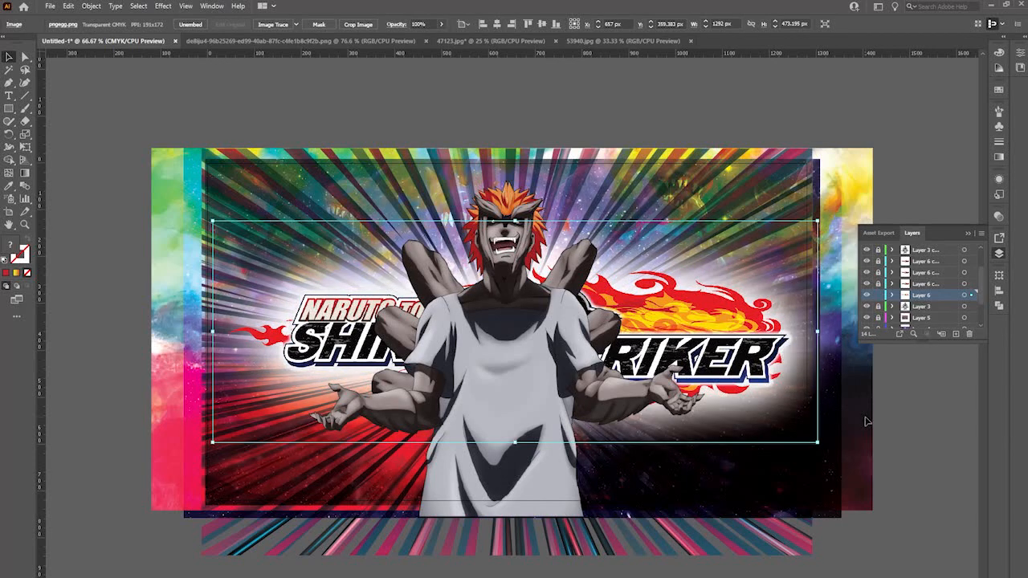
pyautogui.click(931, 442)
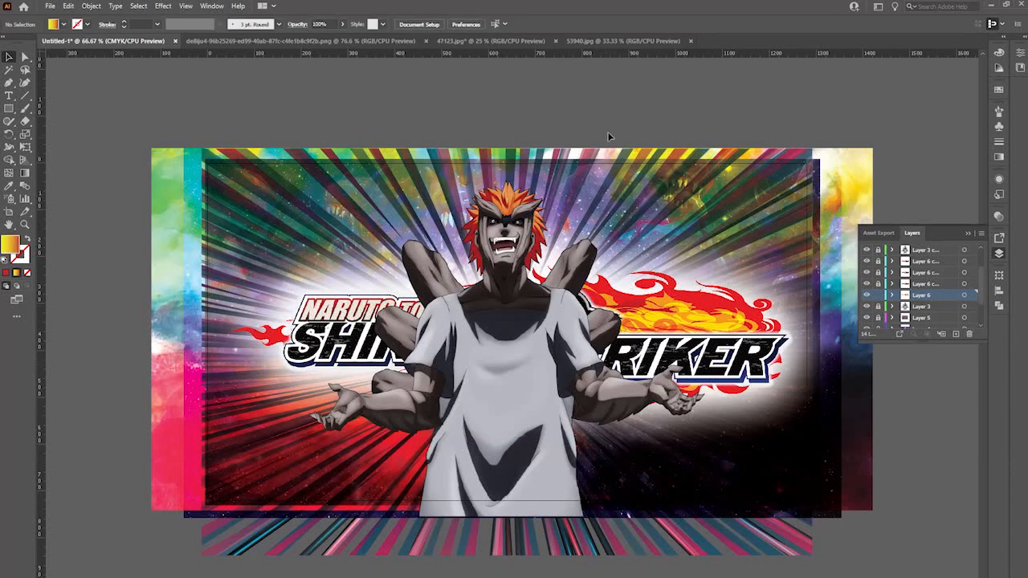
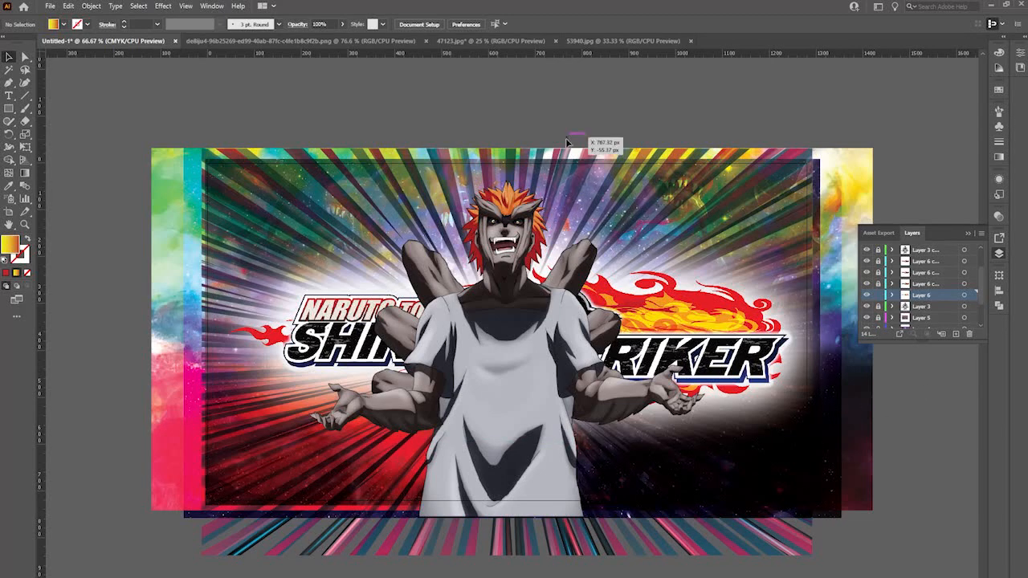
# Select all stacked glowing logo copies on Layer 6 and set their blending mode to Overlay
pyautogui.moveTo(551, 118); pyautogui.dragTo(808, 501)
pyautogui.click(590, 119)
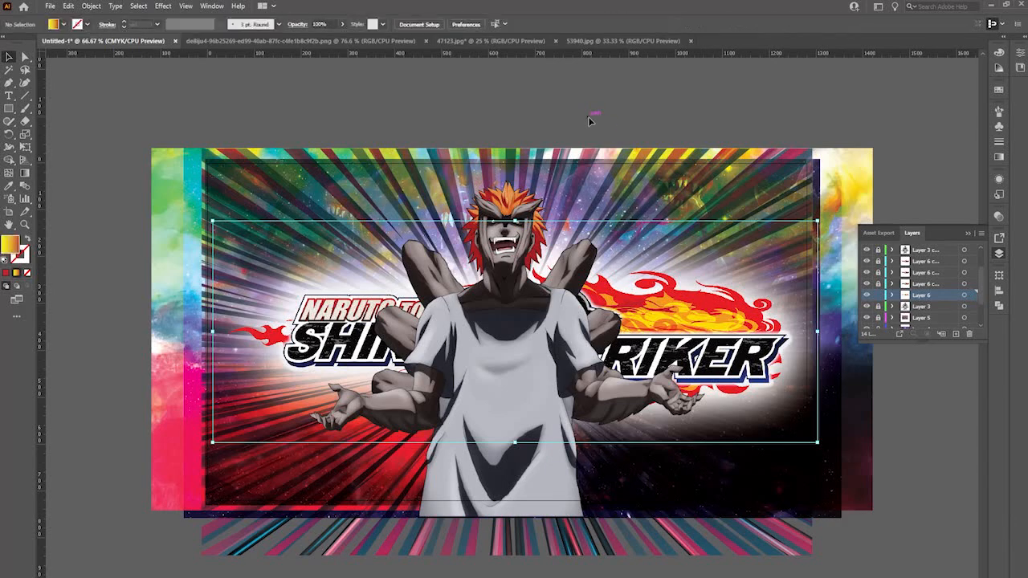
pyautogui.moveTo(590, 119); pyautogui.dragTo(777, 535)
pyautogui.moveTo(778, 539); pyautogui.dragTo(781, 541)
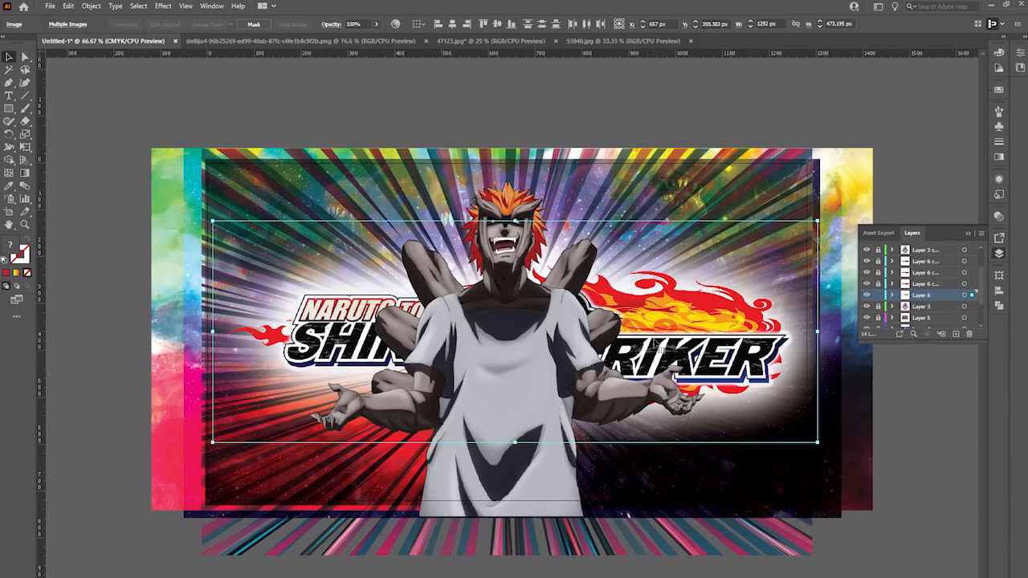
pyautogui.click(998, 218)
pyautogui.click(896, 230)
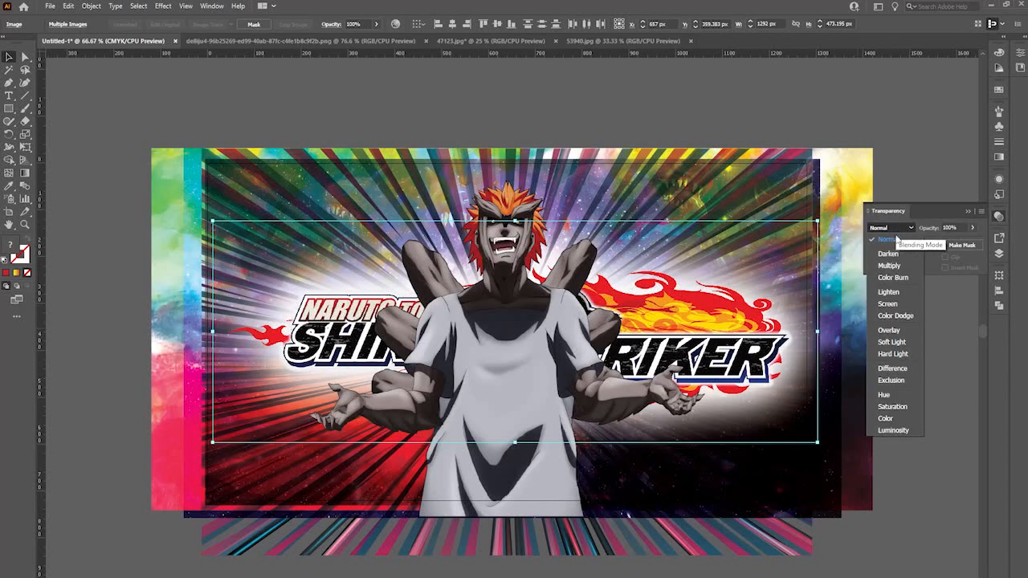
pyautogui.click(895, 332)
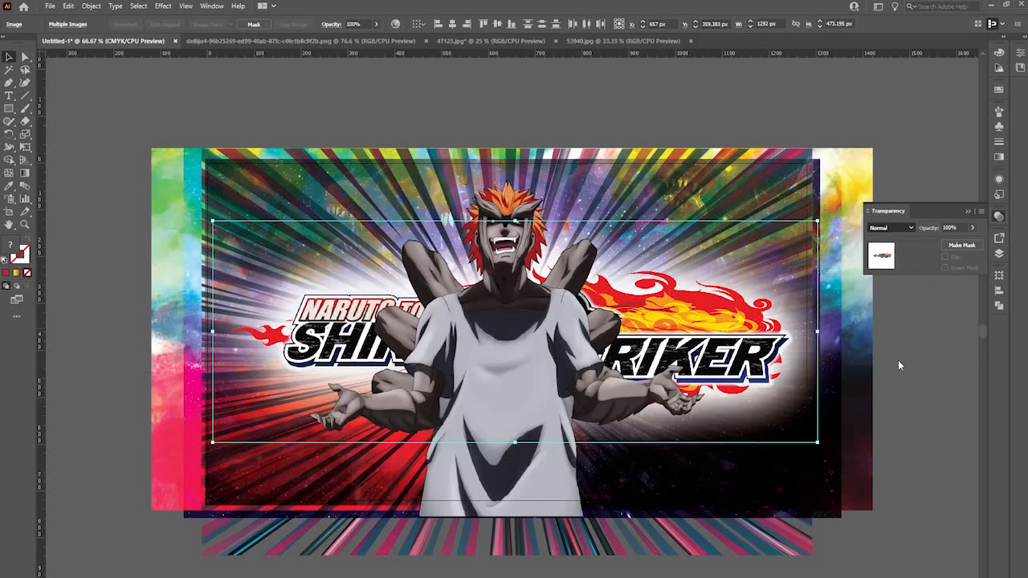
pyautogui.click(887, 370)
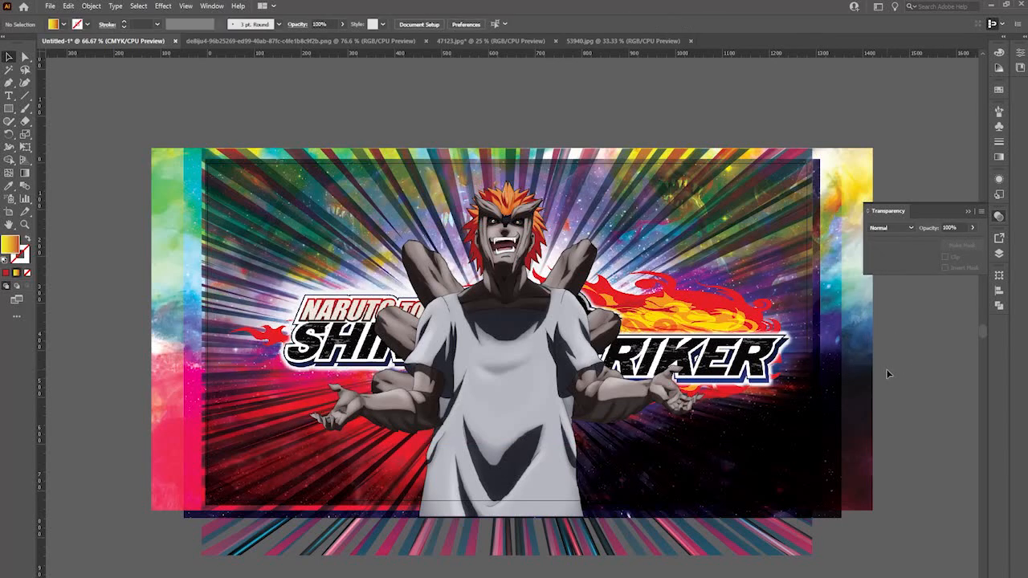
# Lock Layer 6 and toggle its visibility to compare the artwork with and without the glow, leaving the layer visible
pyautogui.click(999, 253)
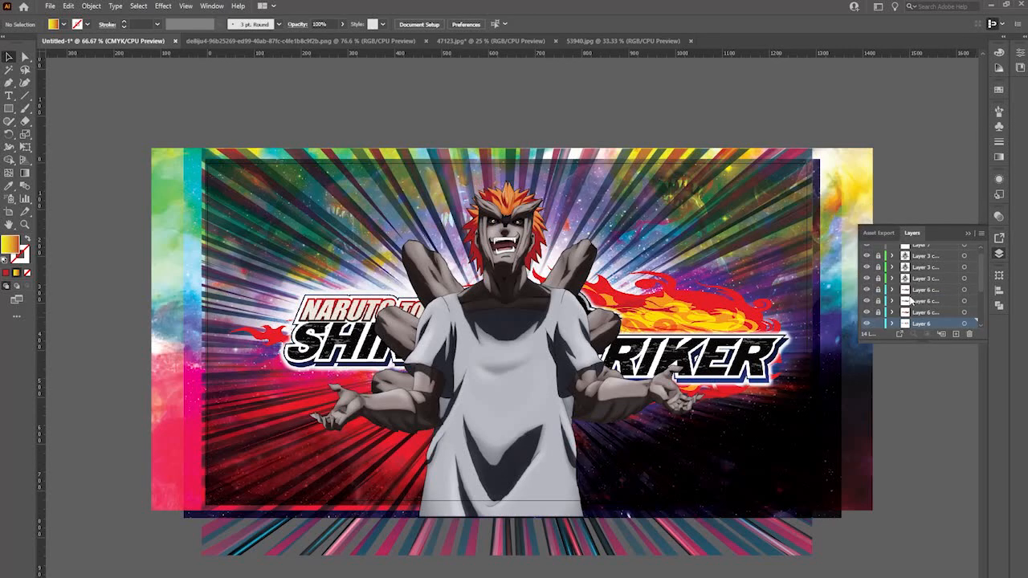
pyautogui.click(866, 323)
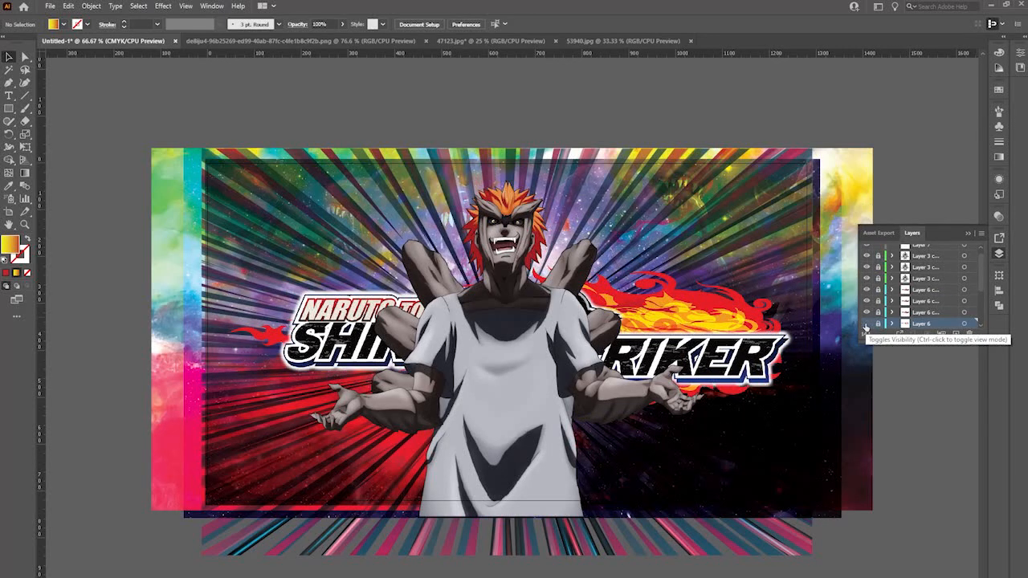
pyautogui.click(865, 324)
pyautogui.click(865, 323)
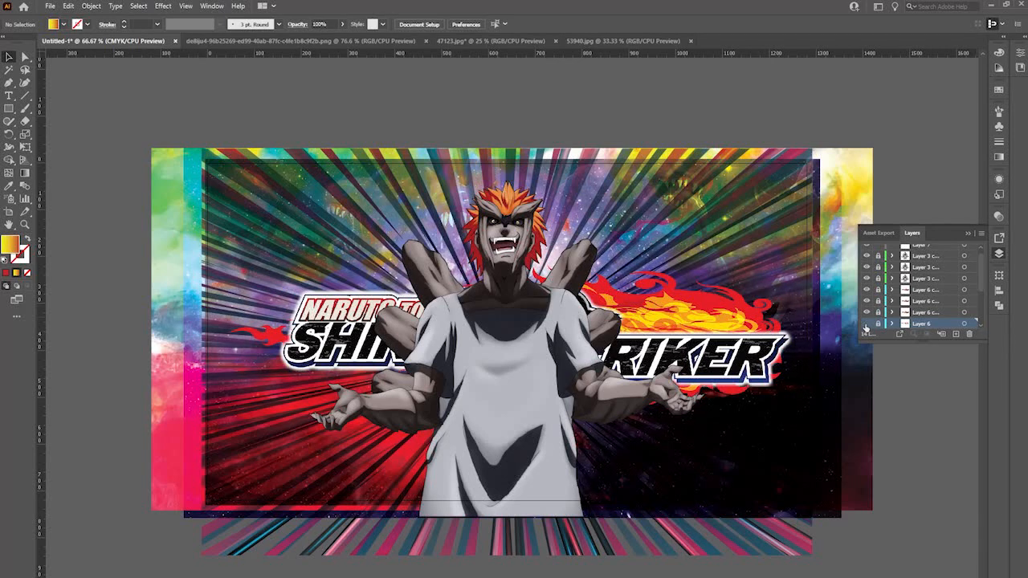
pyautogui.click(865, 324)
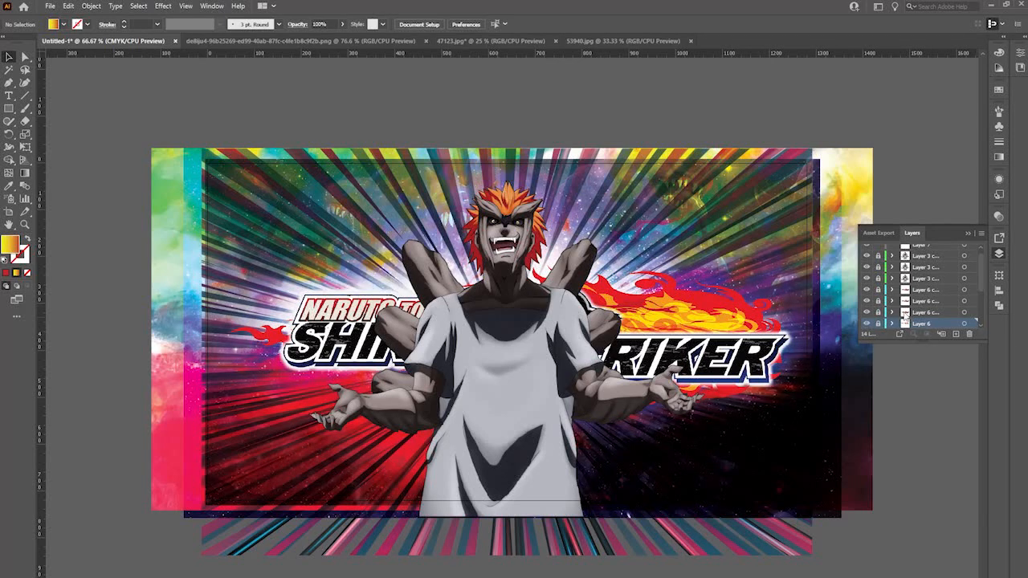
# Select the logo on the Layer 6 copy directly above Layer 6 and apply a yellow outer glow with 15 px blur
pyautogui.click(754, 349)
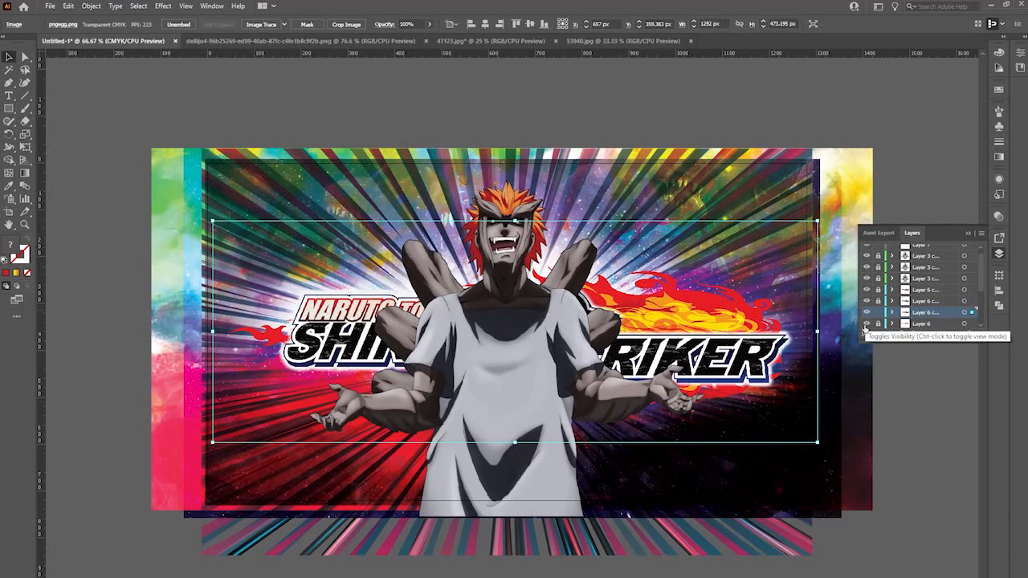
pyautogui.scroll(-2, 886, 321)
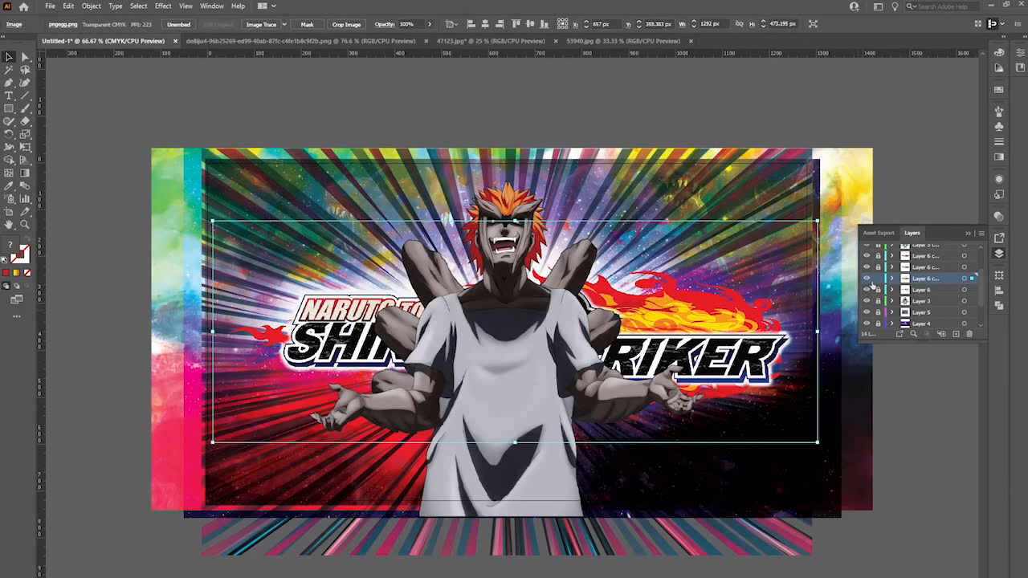
pyautogui.click(163, 6)
pyautogui.click(181, 27)
pyautogui.doubleClick(710, 276)
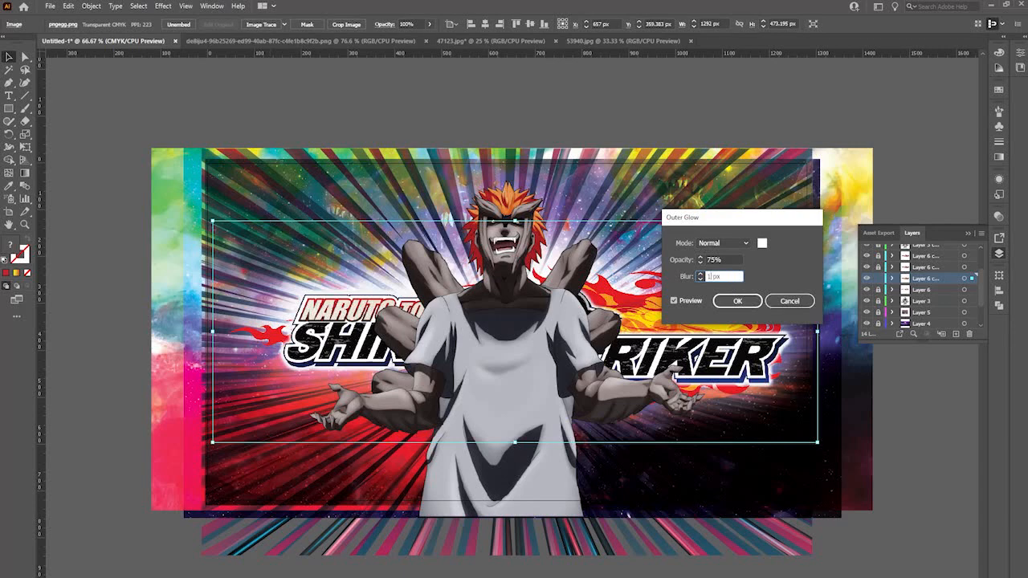
pyautogui.click(761, 244)
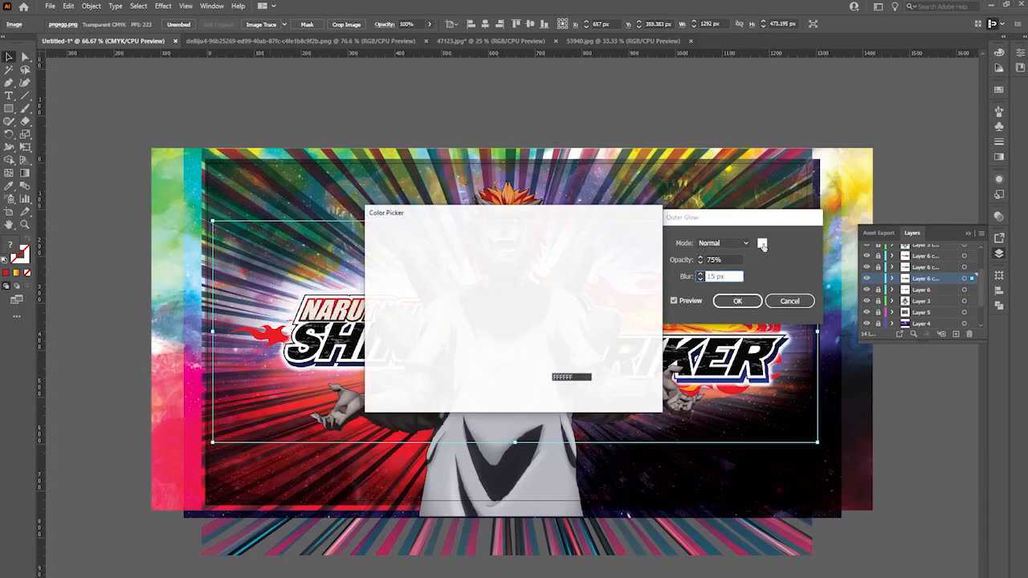
pyautogui.moveTo(429, 249); pyautogui.dragTo(395, 243)
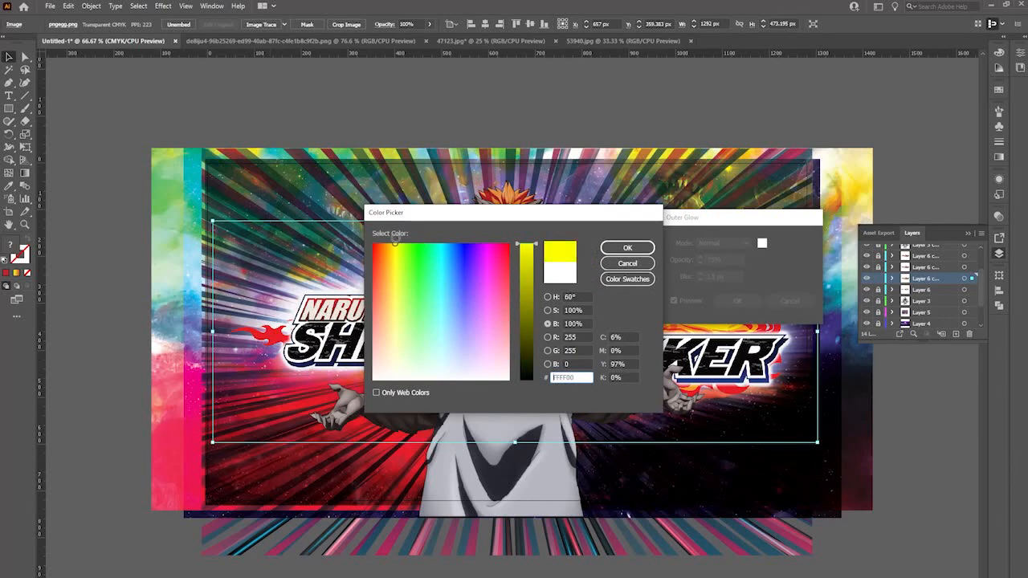
pyautogui.click(626, 249)
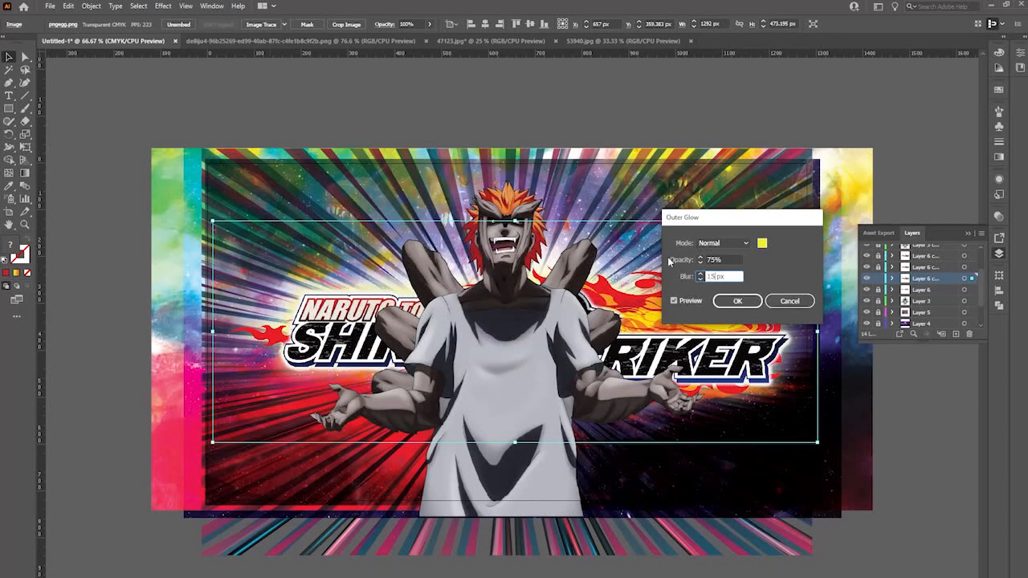
pyautogui.click(736, 301)
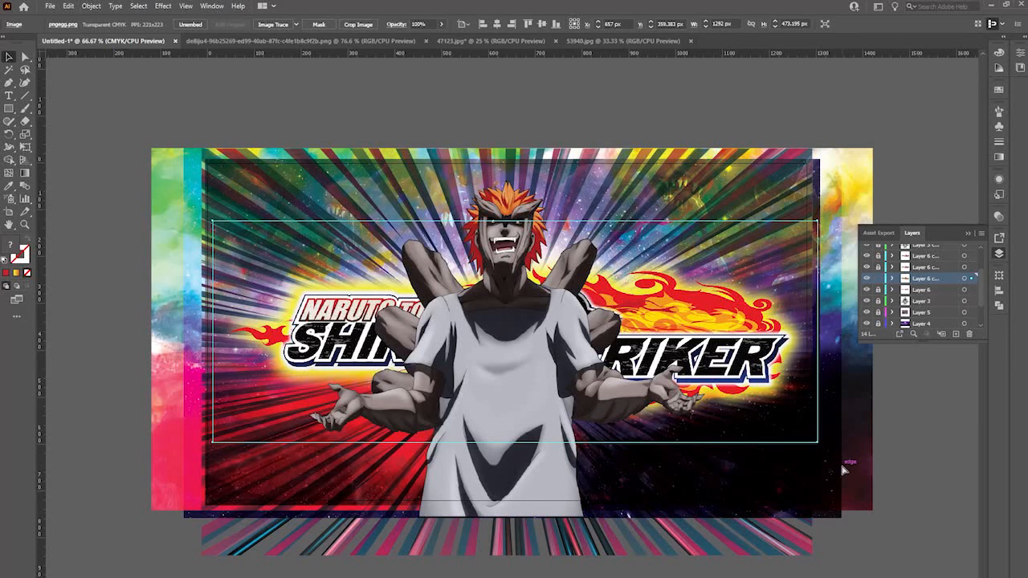
# Select all stacked yellow-glow logo copies, try the Hue blending mode, and set them to Overlay instead
pyautogui.click(599, 146)
pyautogui.moveTo(600, 145); pyautogui.dragTo(817, 522)
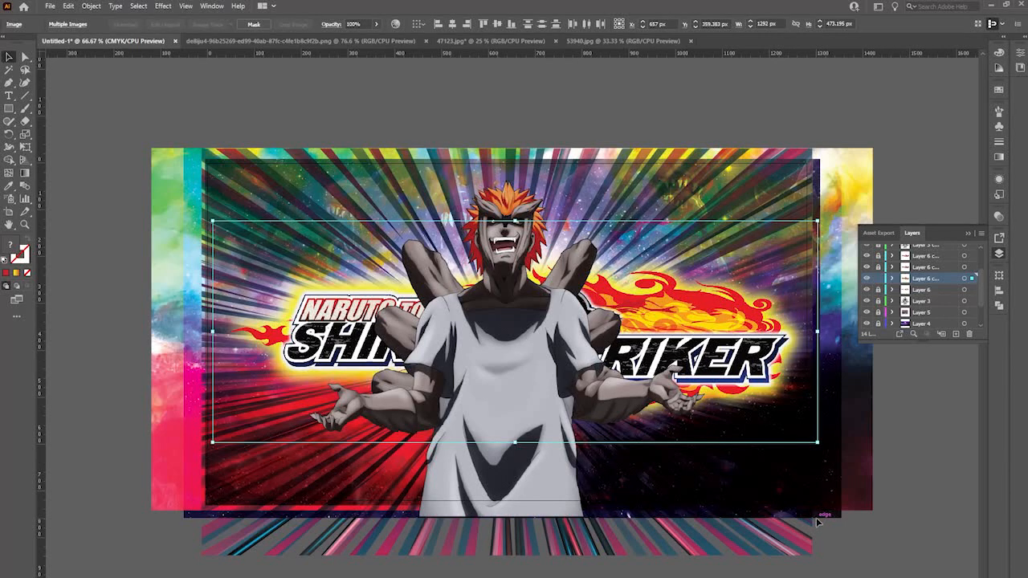
pyautogui.click(998, 217)
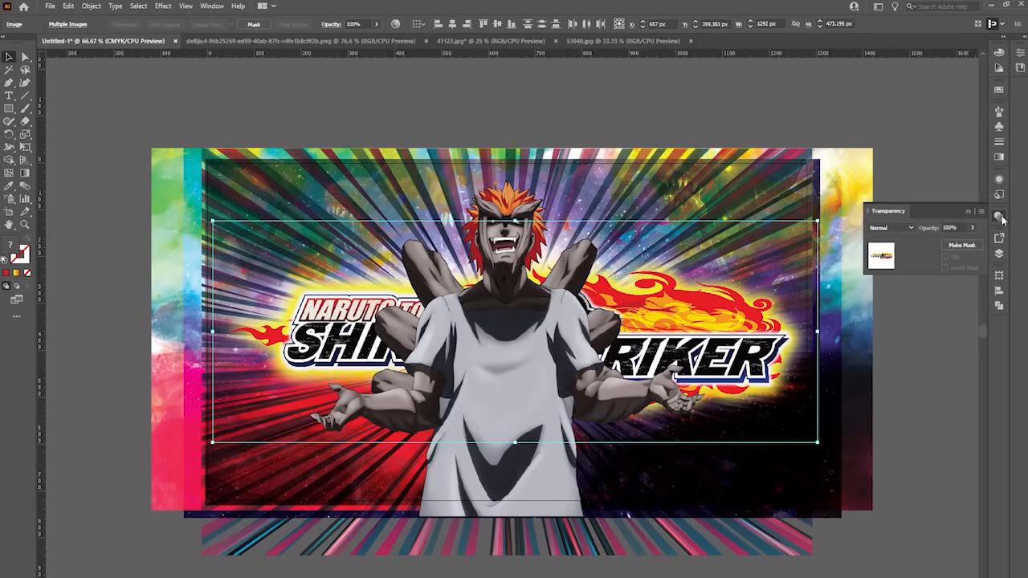
pyautogui.click(893, 233)
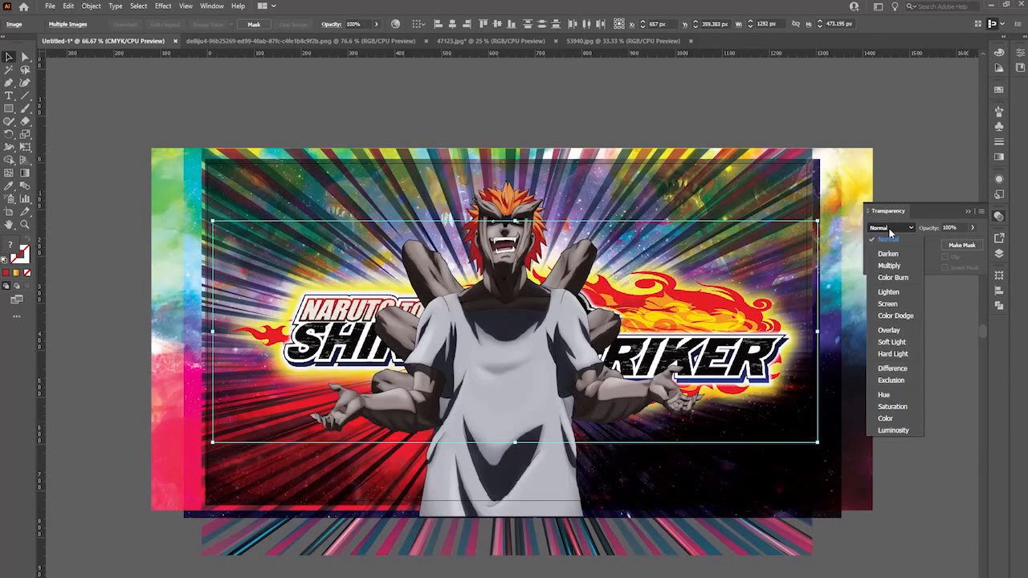
pyautogui.click(883, 395)
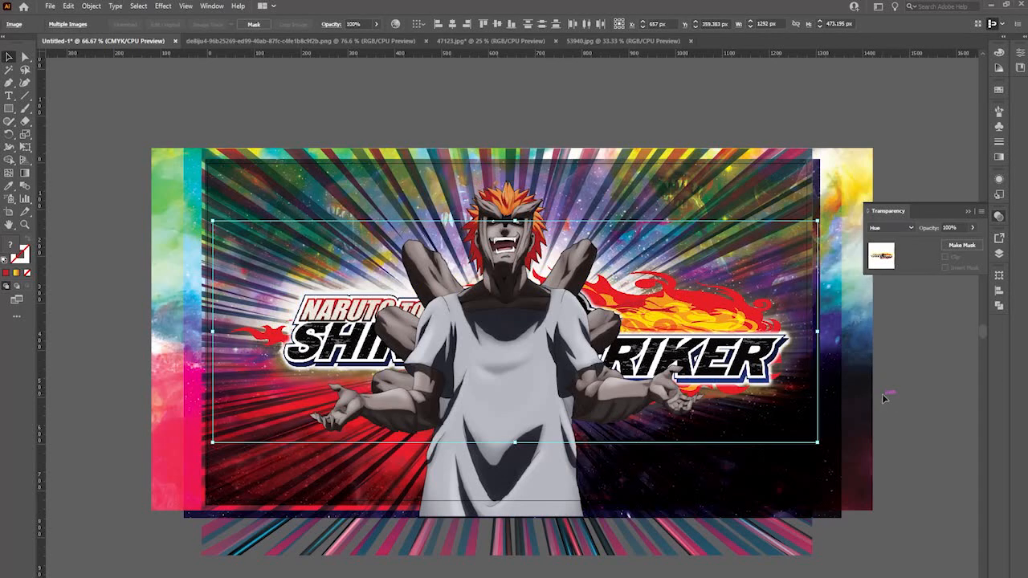
pyautogui.click(887, 229)
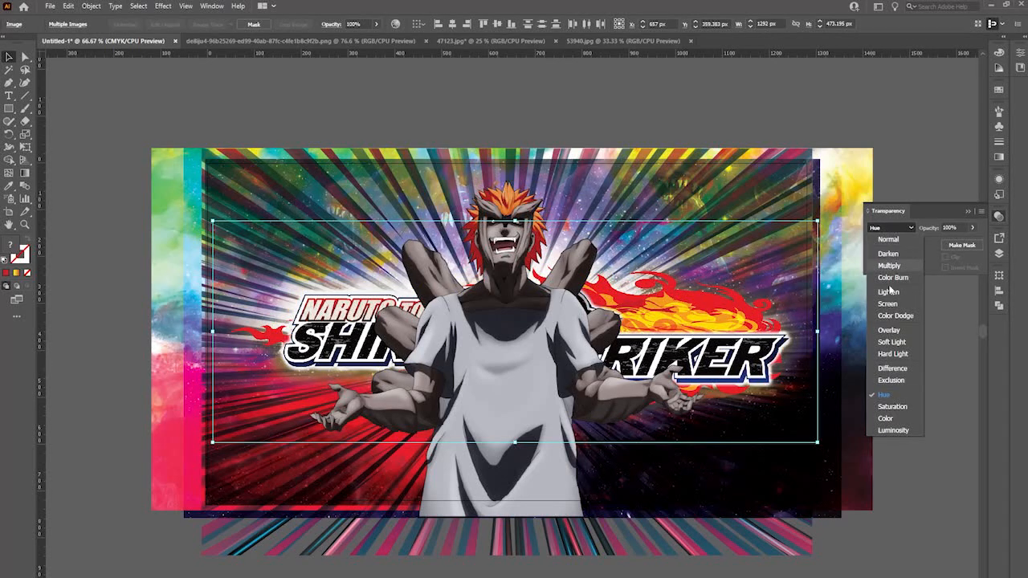
pyautogui.click(893, 343)
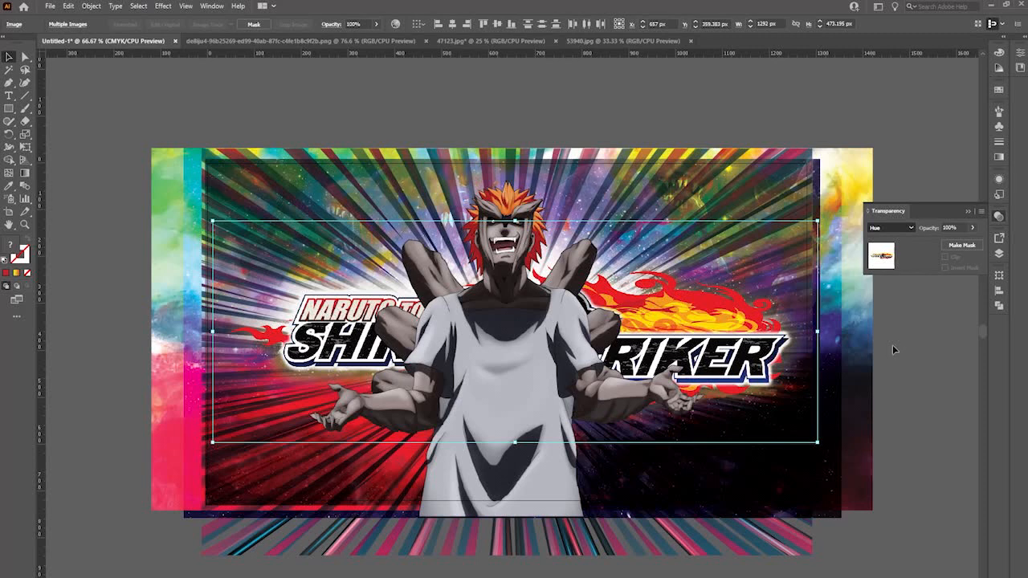
pyautogui.click(889, 227)
pyautogui.click(888, 337)
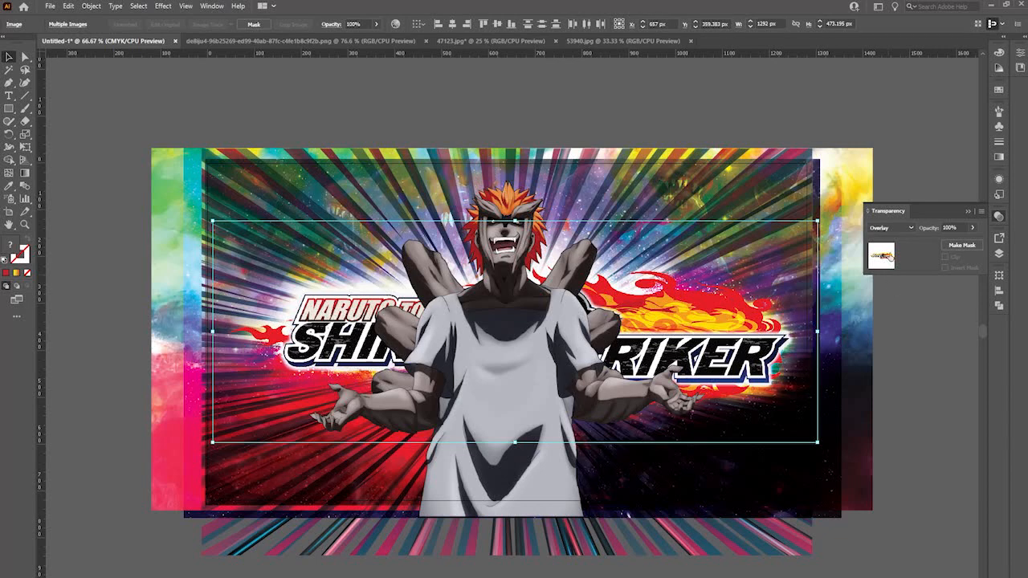
# Try the Hard Light blending mode on the yellow-glow copies, undo it, and deselect
pyautogui.click(889, 228)
pyautogui.click(902, 359)
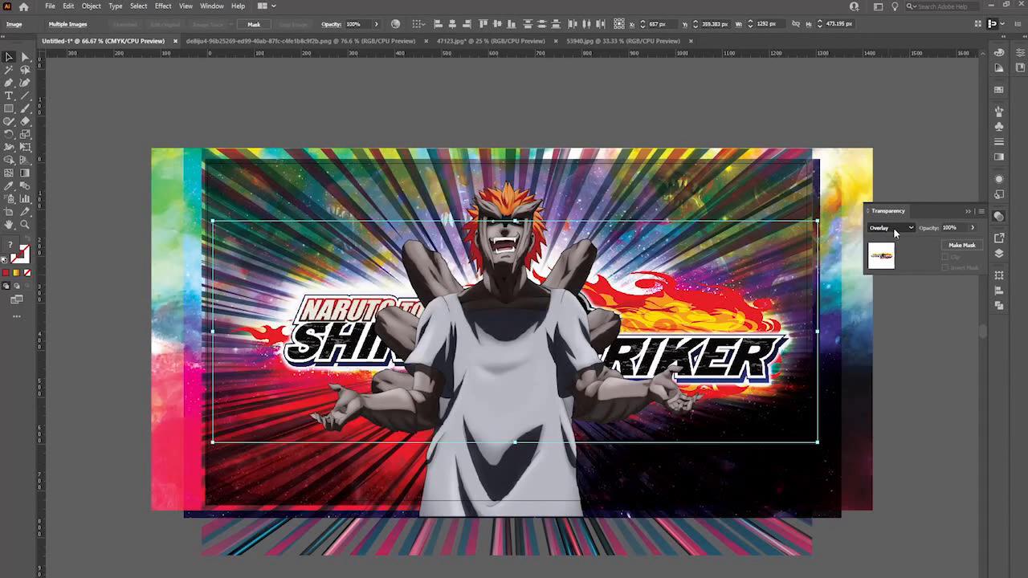
pyautogui.click(892, 228)
pyautogui.click(898, 352)
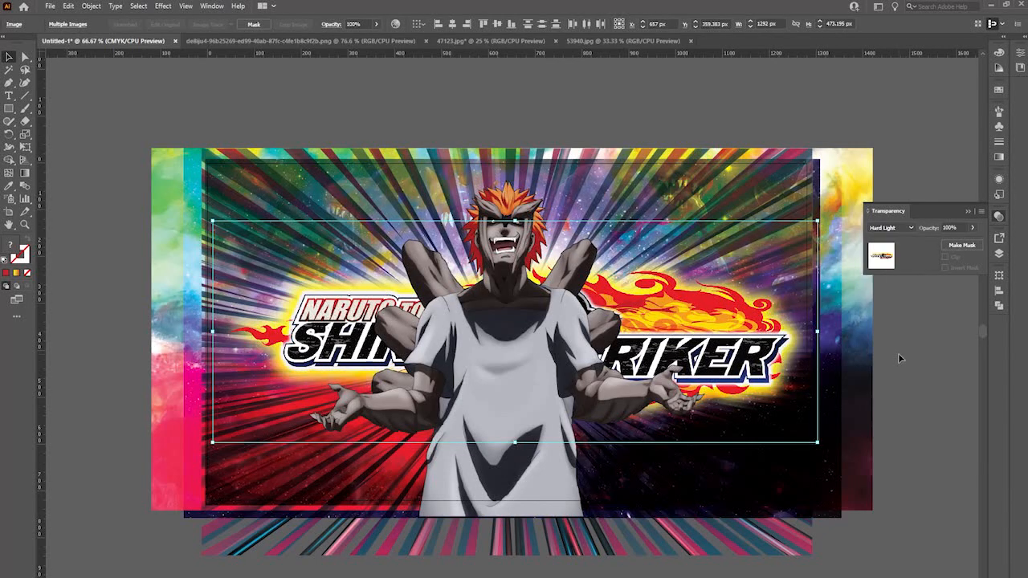
pyautogui.click(903, 399)
pyautogui.hotkey('ctrl', 'z')
pyautogui.click(902, 395)
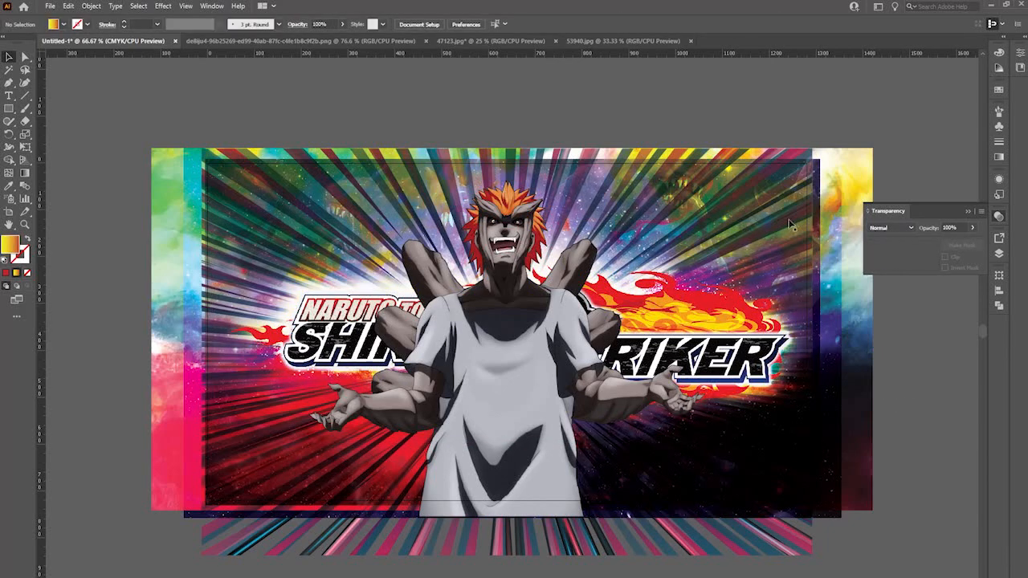
# Select the logo on the next Layer 6 copy up and apply a yellow outer glow with 5 px blur
pyautogui.click(998, 254)
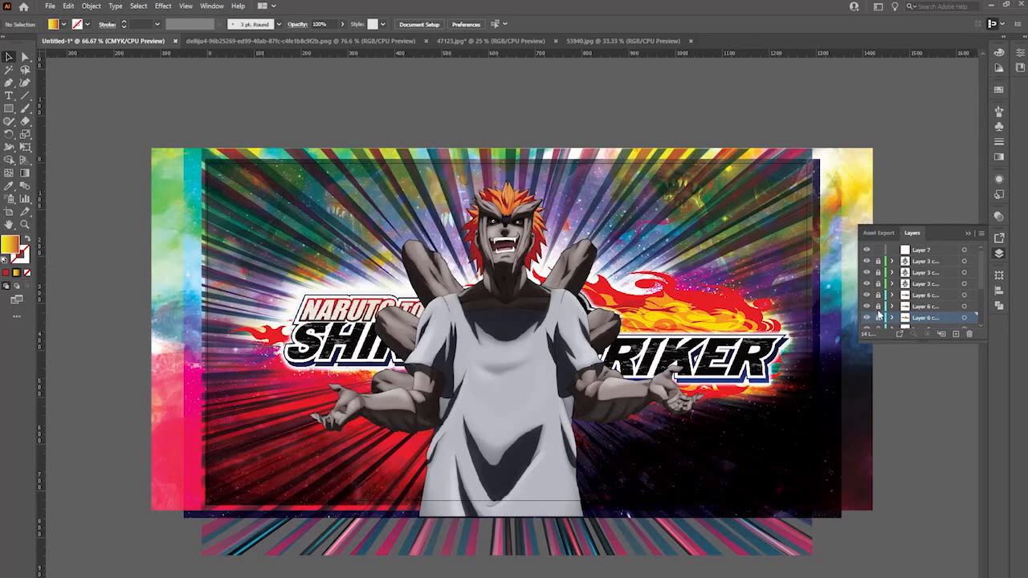
pyautogui.click(683, 361)
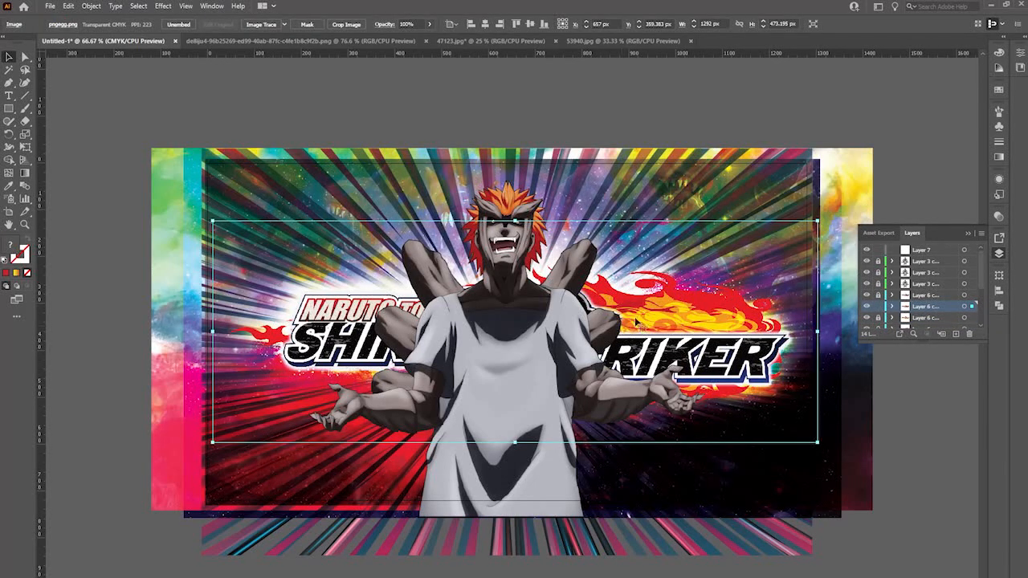
pyautogui.click(163, 5)
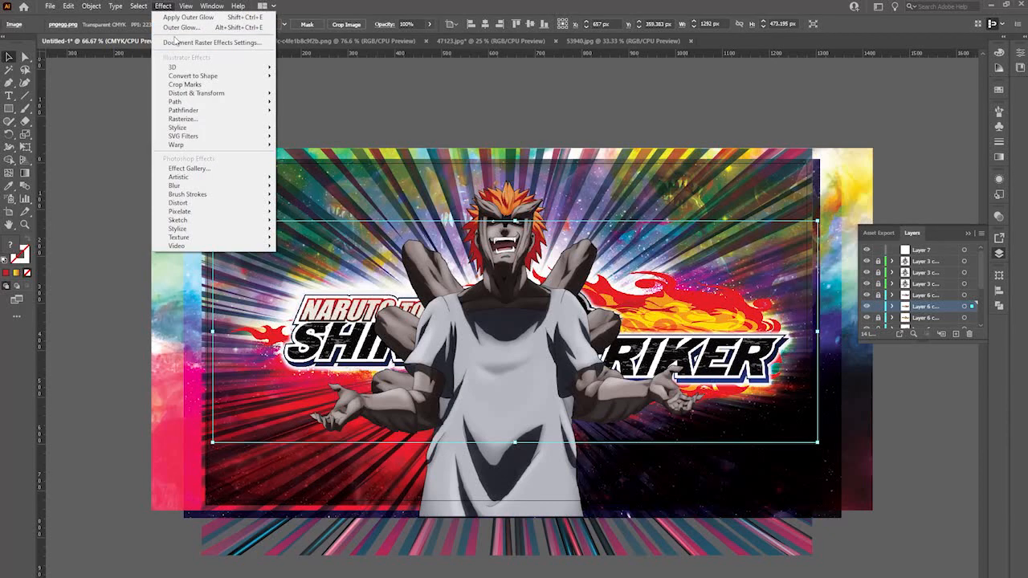
pyautogui.click(178, 29)
pyautogui.click(716, 276)
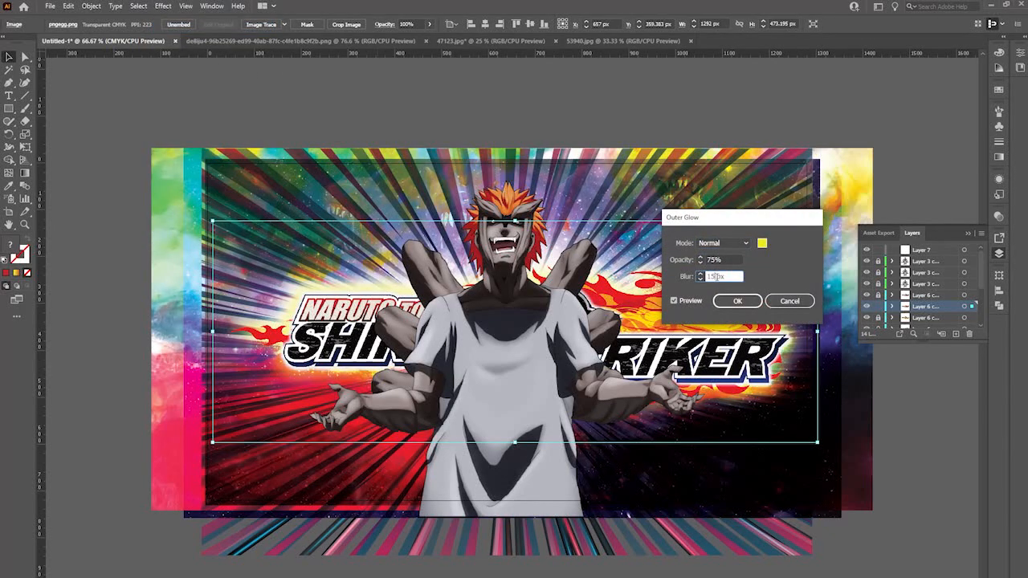
pyautogui.click(737, 301)
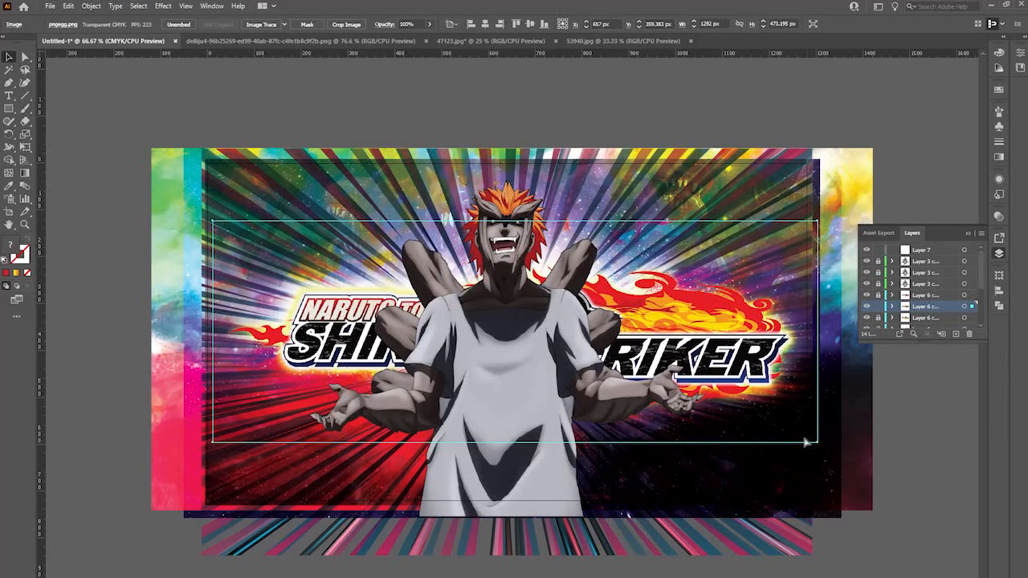
# Undo the outer glow on the selected logo, then reapply it with the last used settings
pyautogui.hotkey('ctrl', 'z')
pyautogui.click(163, 6)
pyautogui.click(178, 27)
pyautogui.click(789, 301)
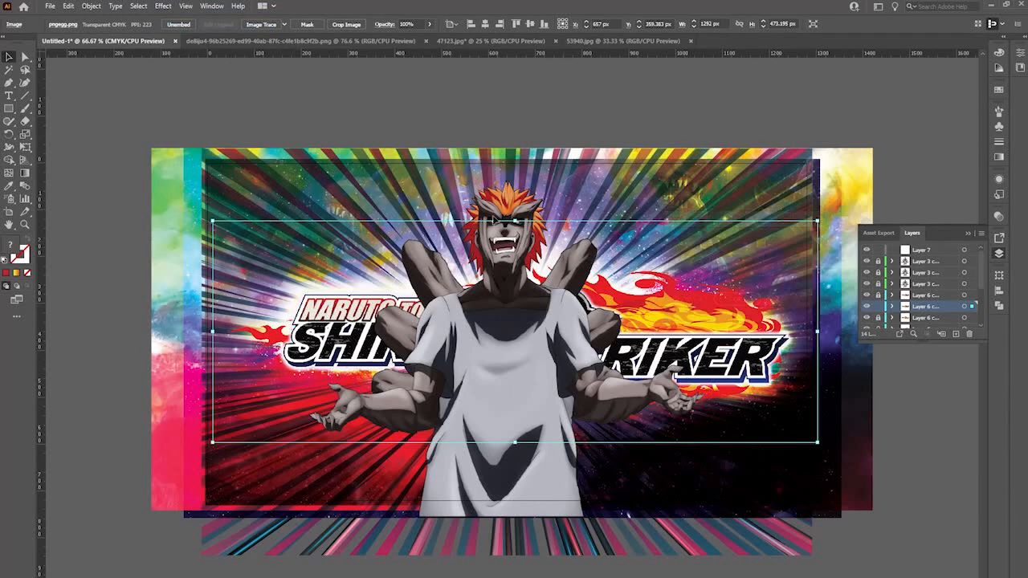
pyautogui.click(163, 6)
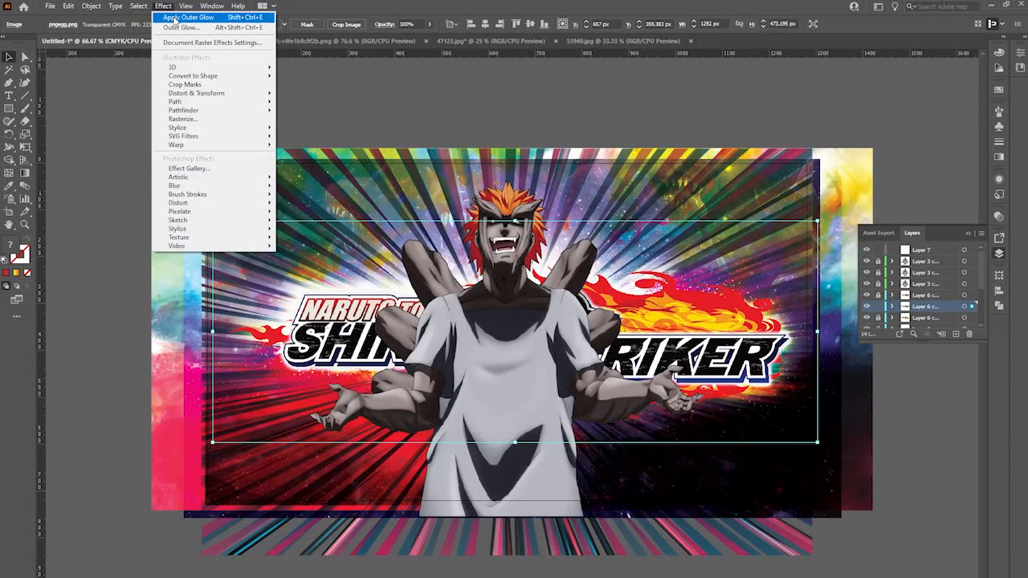
pyautogui.click(174, 18)
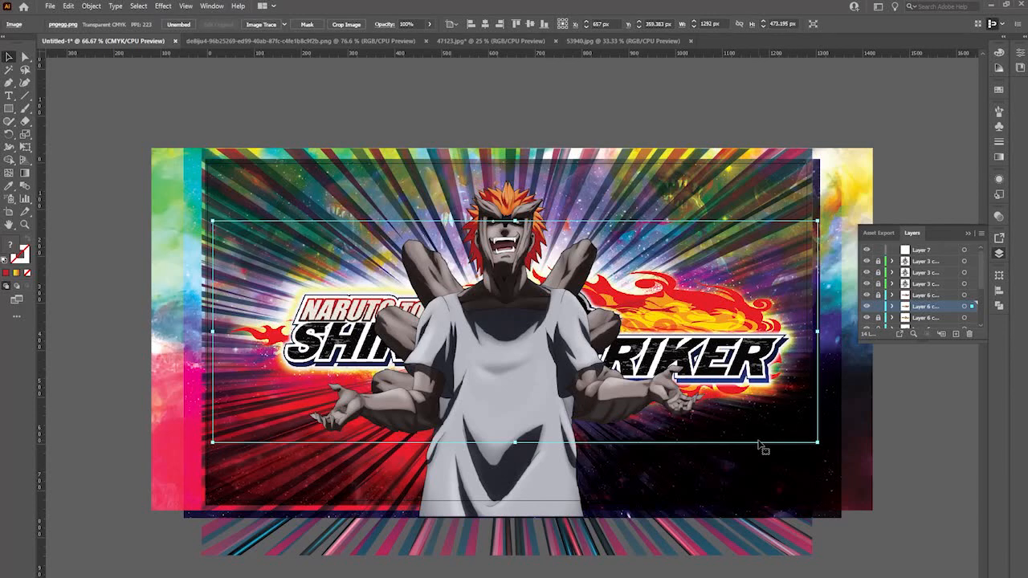
# Apply a bright cyan outer glow with 5 px blur in Normal mode to the selected logo
pyautogui.click(165, 6)
pyautogui.click(173, 30)
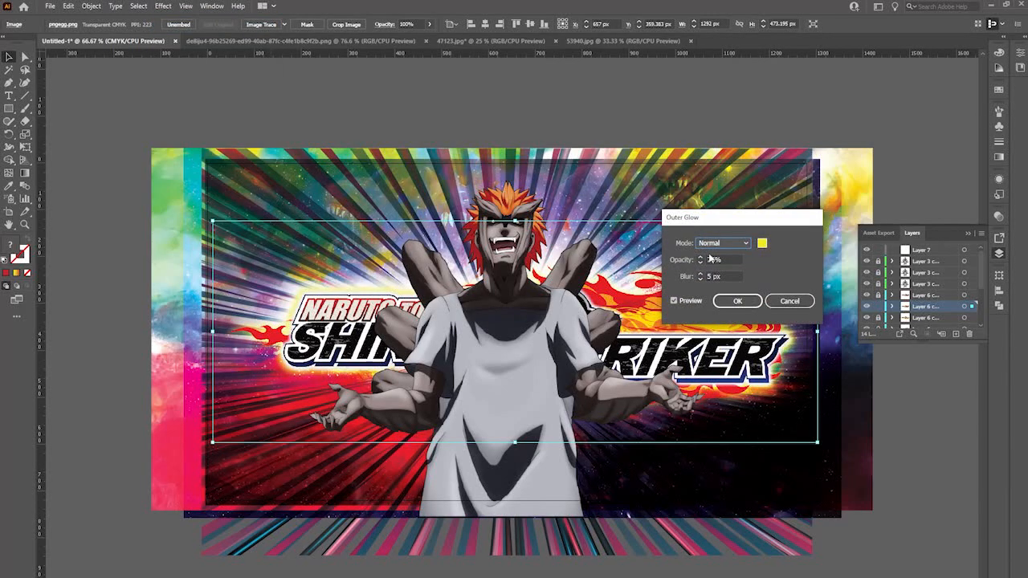
pyautogui.click(761, 243)
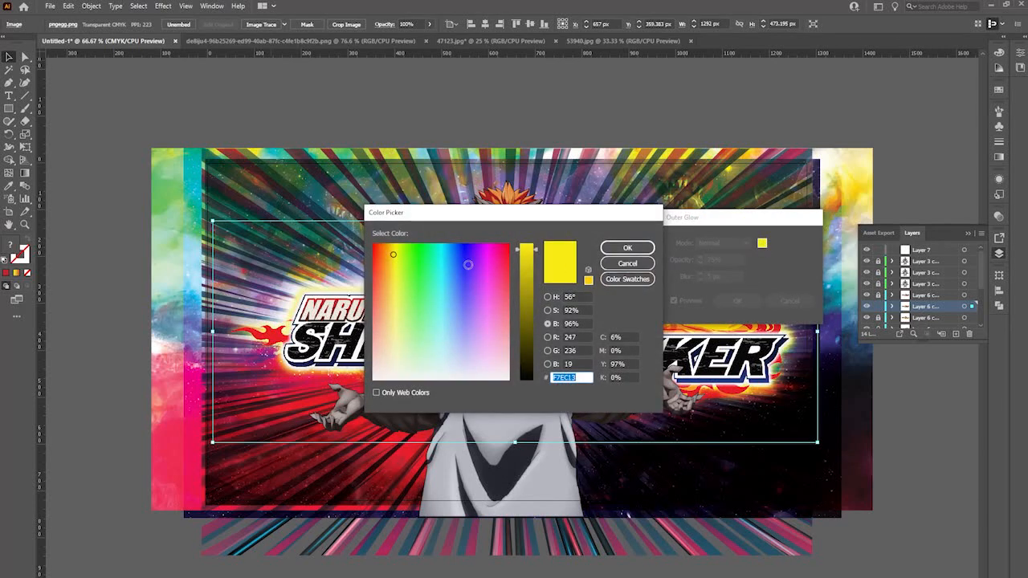
pyautogui.click(442, 241)
pyautogui.moveTo(533, 249); pyautogui.dragTo(534, 237)
pyautogui.click(637, 249)
pyautogui.click(733, 300)
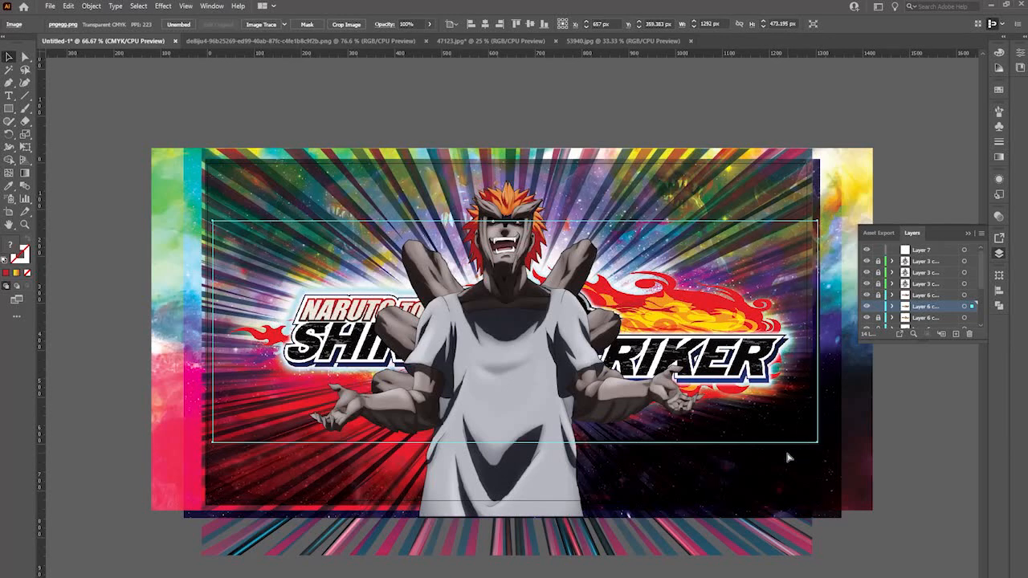
# Select all stacked cyan-glow logo copies, set their blending mode to Hard Light, and deselect
pyautogui.click(335, 341)
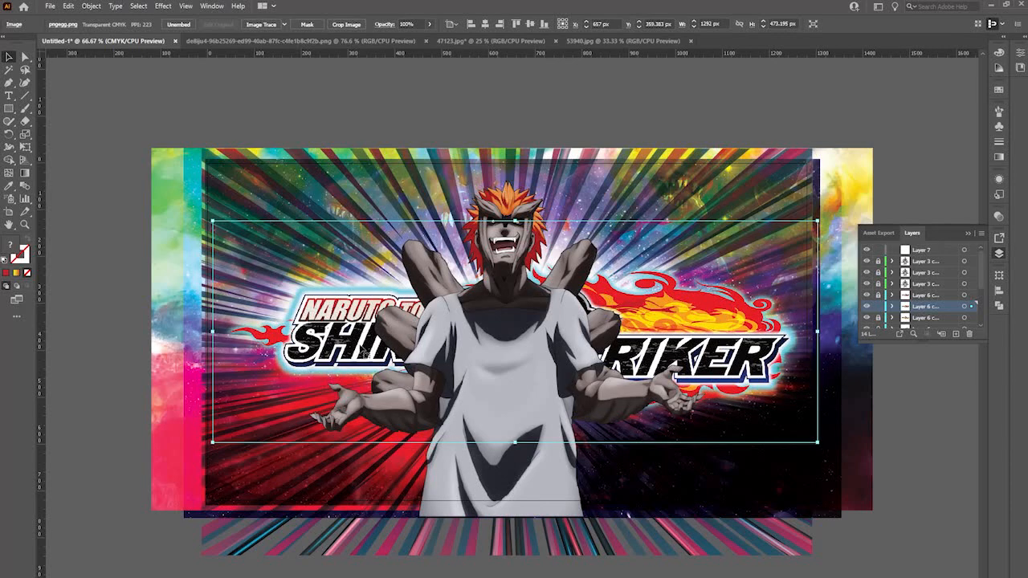
pyautogui.click(327, 173)
pyautogui.moveTo(328, 173); pyautogui.dragTo(638, 469)
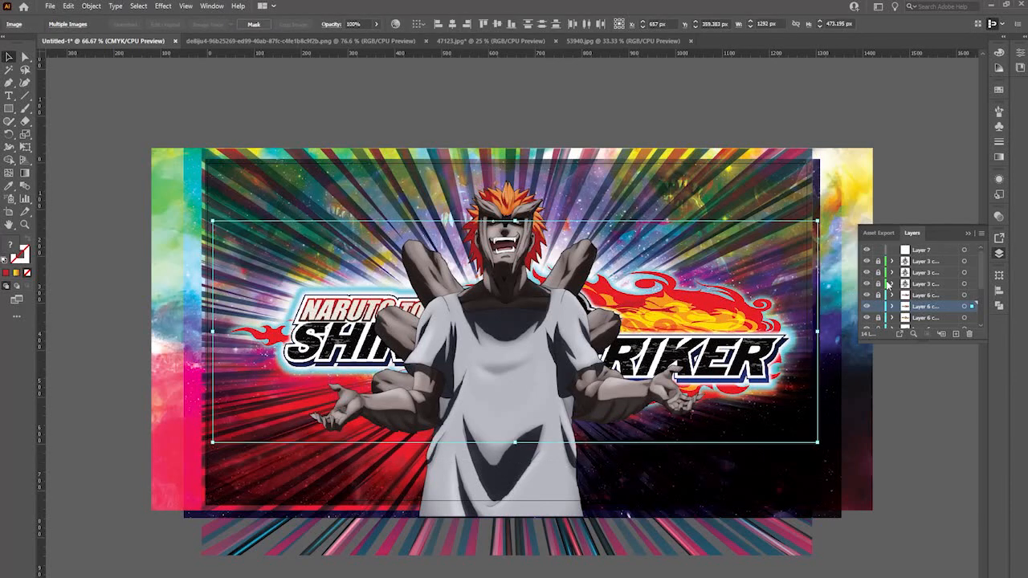
pyautogui.click(997, 218)
pyautogui.click(891, 228)
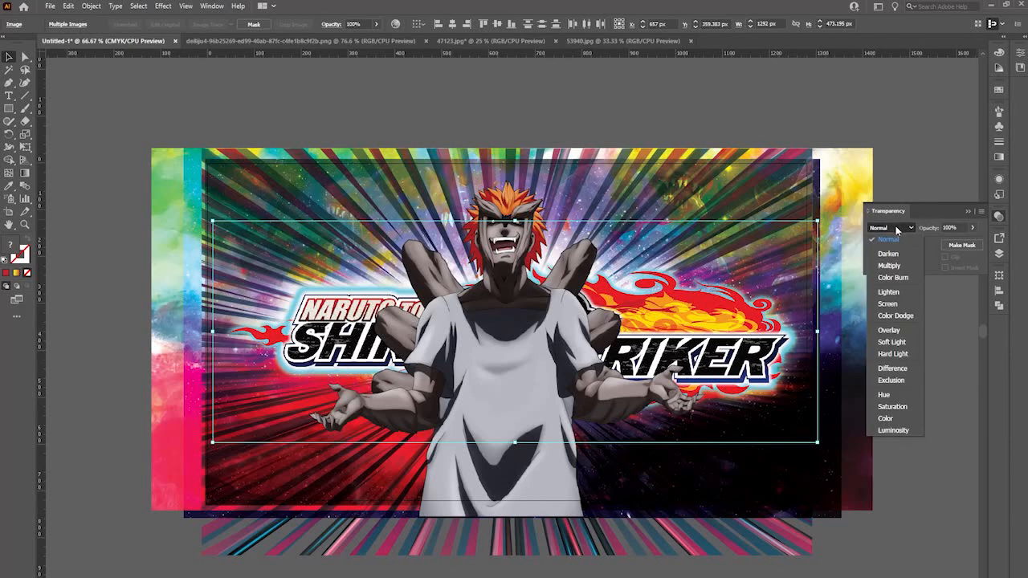
pyautogui.click(893, 354)
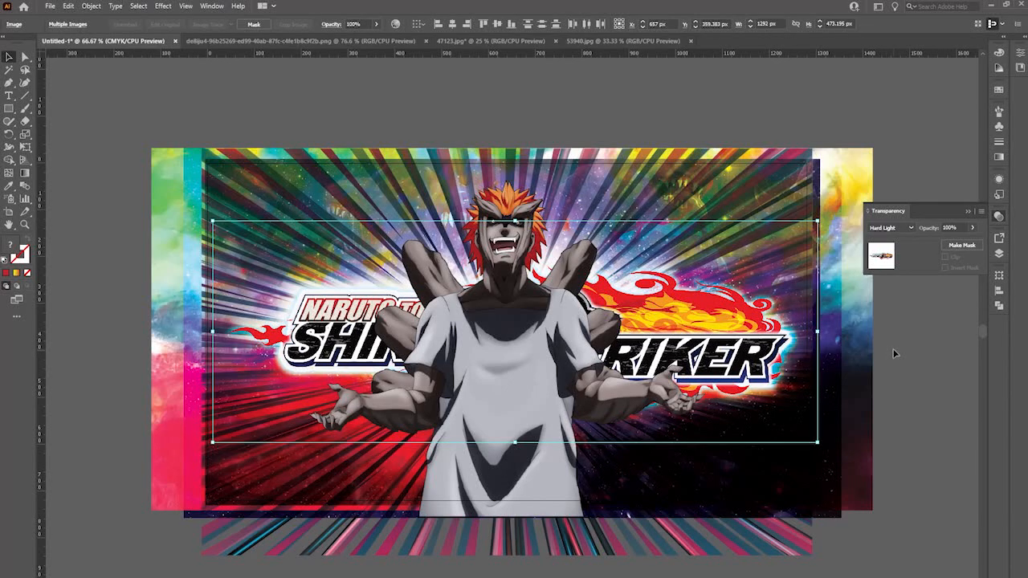
pyautogui.click(895, 353)
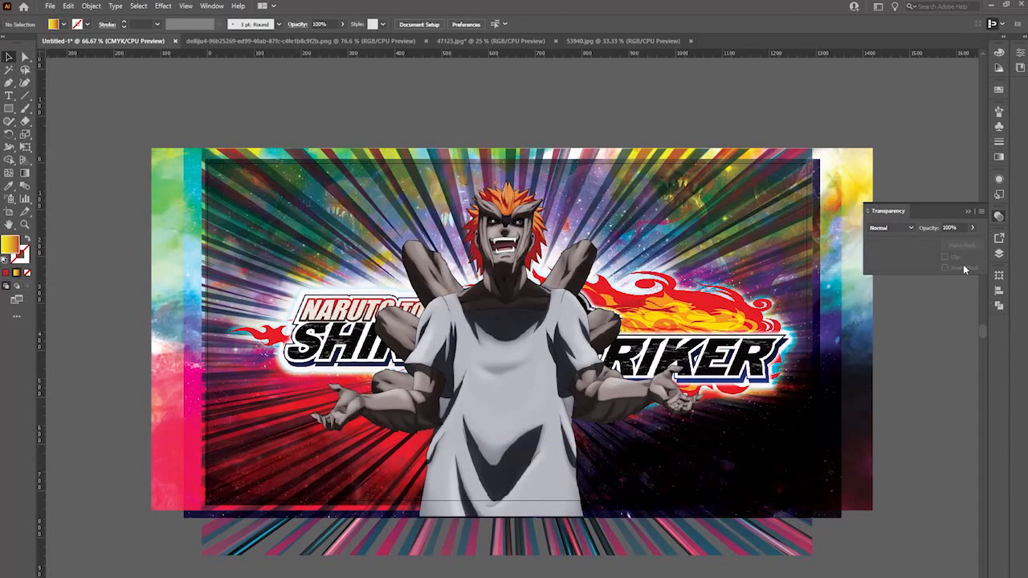
# Hide the Layer 6 logo copies and show them again to compare the layered glows
pyautogui.click(995, 256)
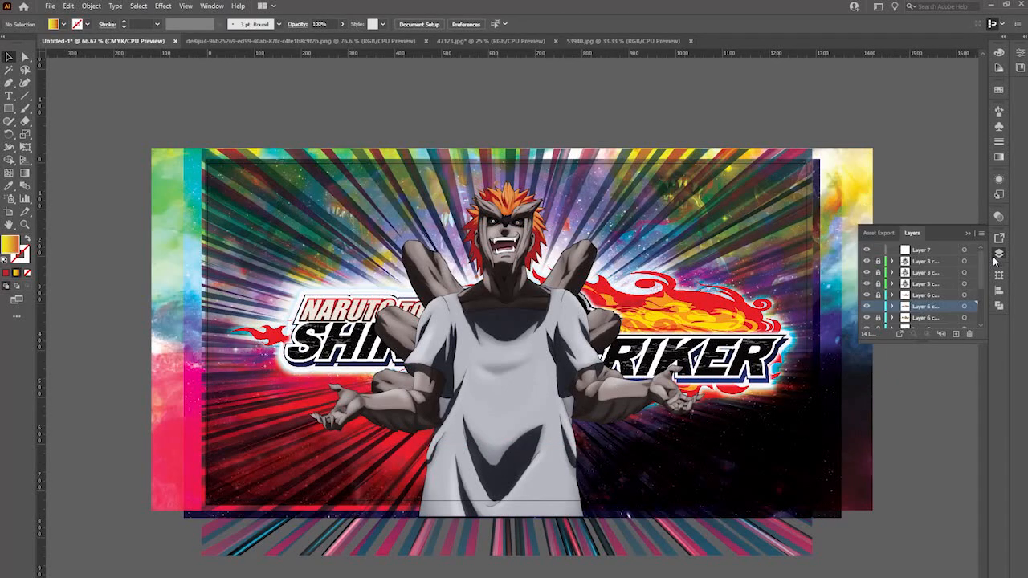
pyautogui.click(865, 296)
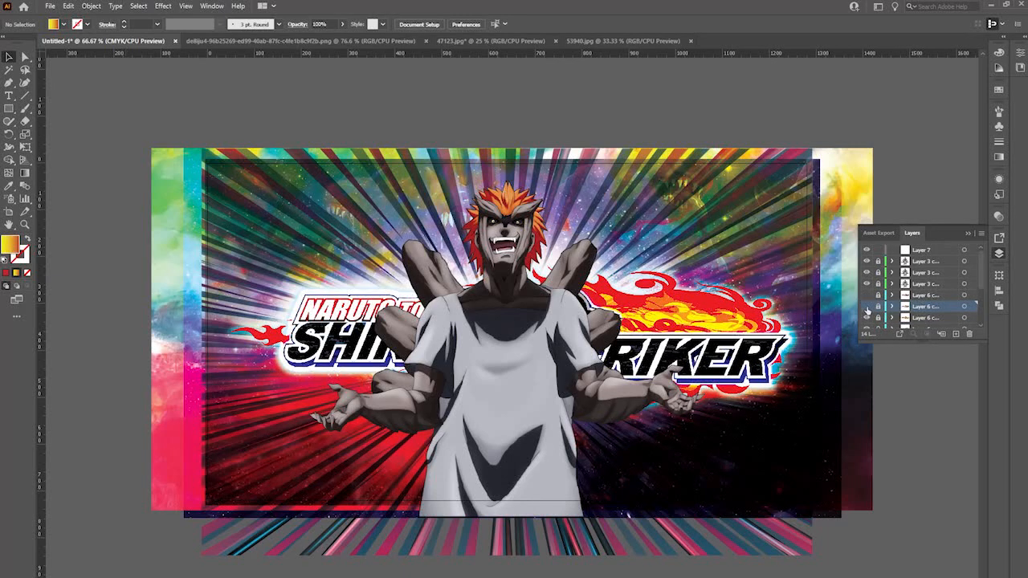
pyautogui.click(866, 306)
pyautogui.scroll(-1, 867, 321)
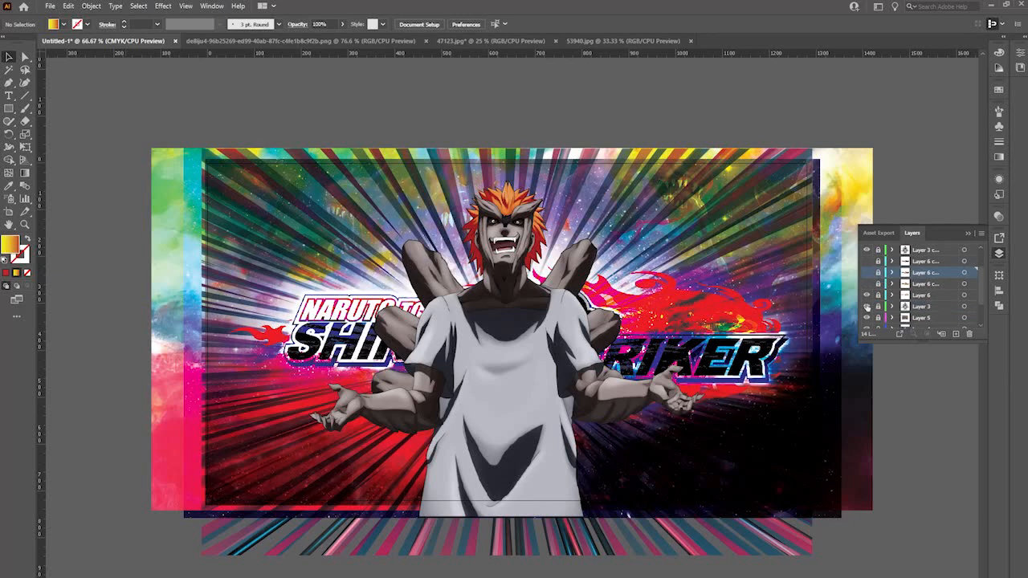
pyautogui.click(865, 298)
pyautogui.click(865, 295)
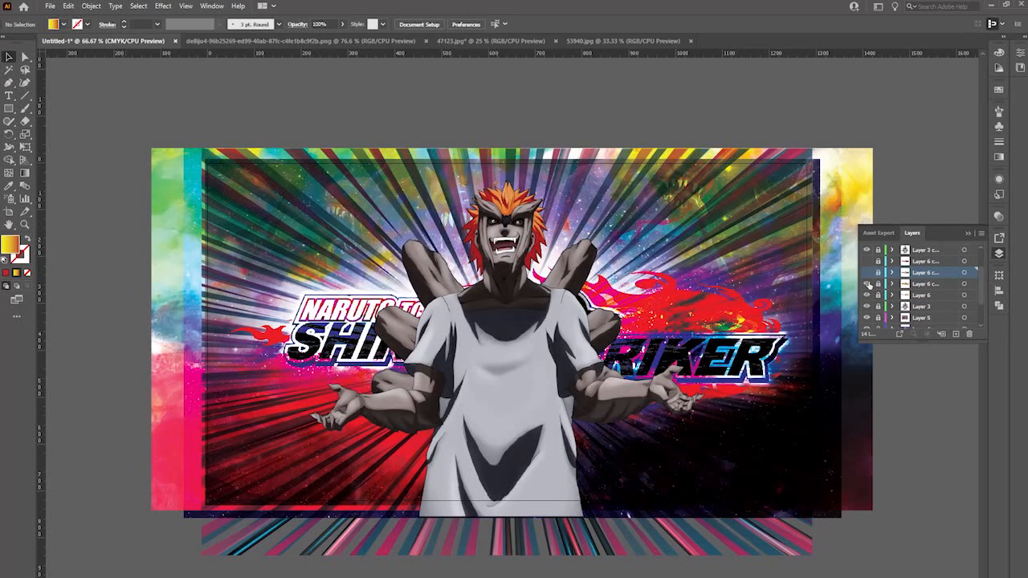
pyautogui.click(865, 272)
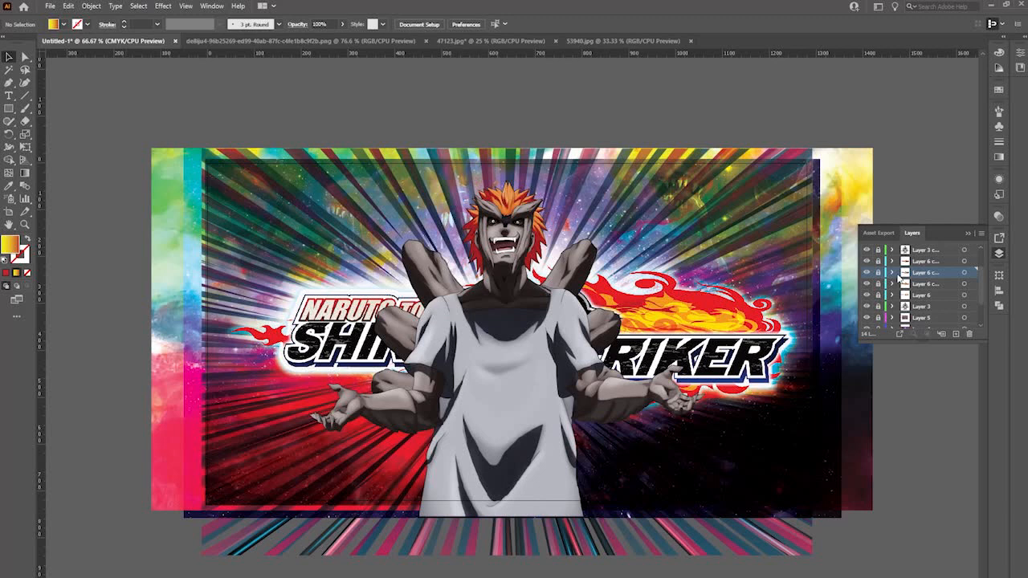
# Unlock Layer 3 and select its character image
pyautogui.scroll(1, 919, 287)
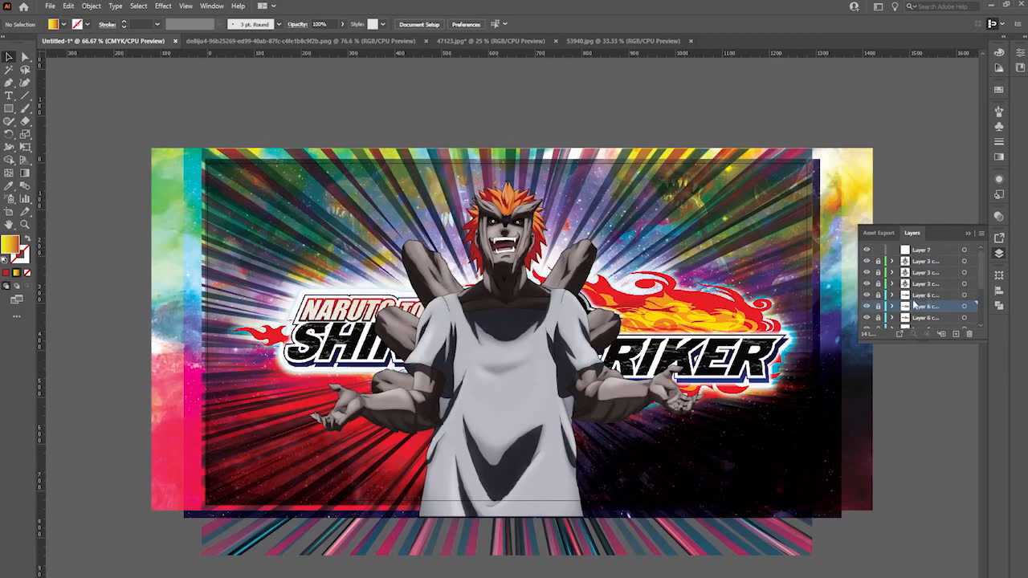
pyautogui.scroll(-1, 917, 296)
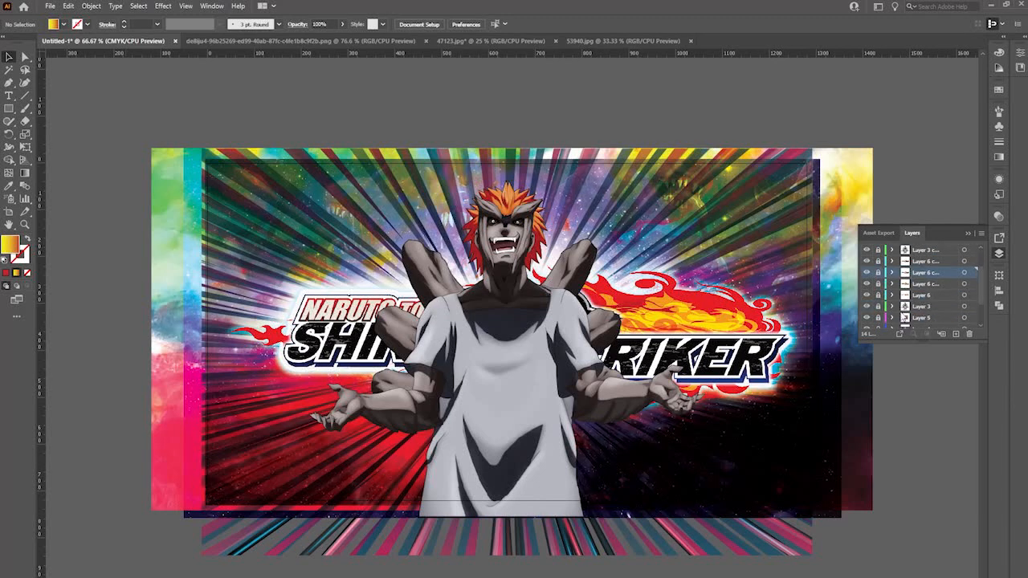
pyautogui.click(878, 307)
pyautogui.click(510, 300)
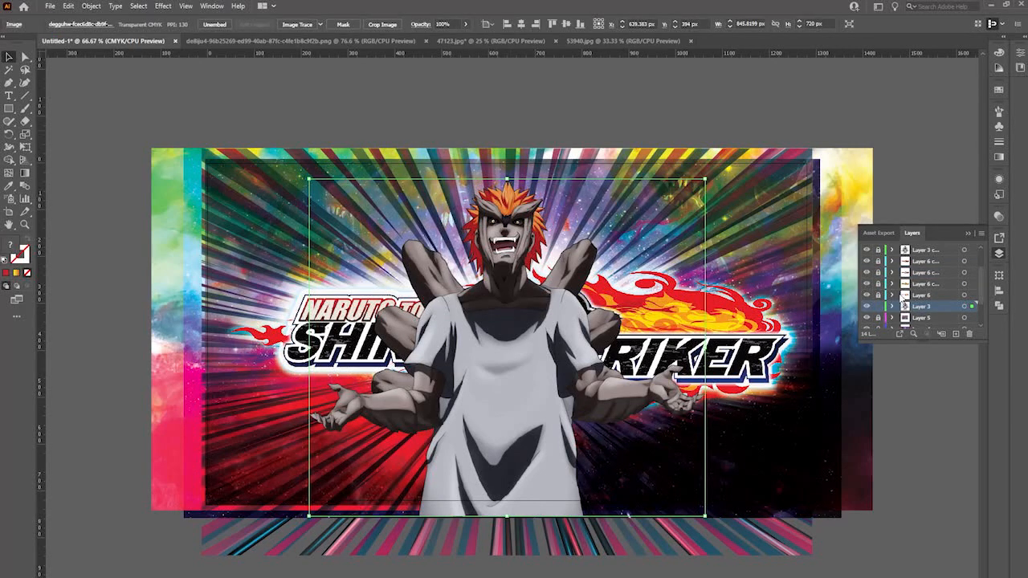
pyautogui.scroll(1, 901, 297)
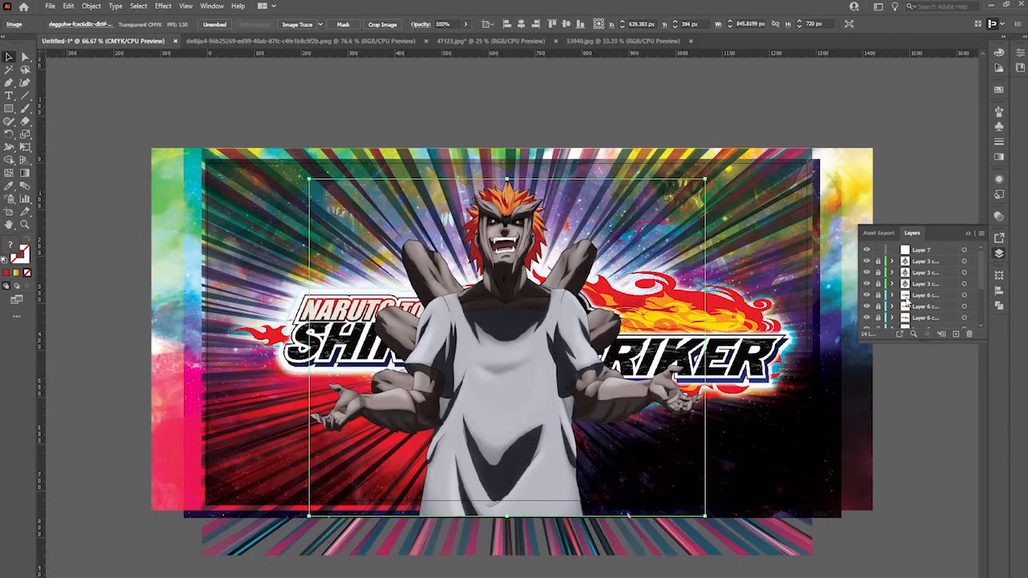
pyautogui.scroll(-1, 914, 299)
pyautogui.click(915, 306)
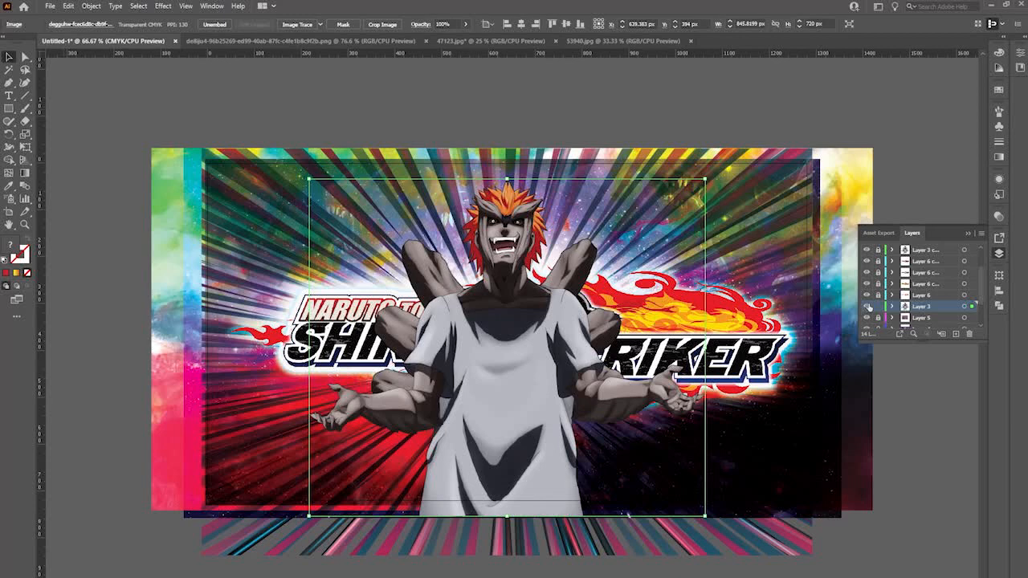
# Apply a white outer glow with 50 px blur in Normal mode to the selected character
pyautogui.click(169, 6)
pyautogui.click(193, 28)
pyautogui.click(731, 244)
pyautogui.click(719, 251)
pyautogui.click(762, 243)
pyautogui.moveTo(525, 258); pyautogui.dragTo(529, 236)
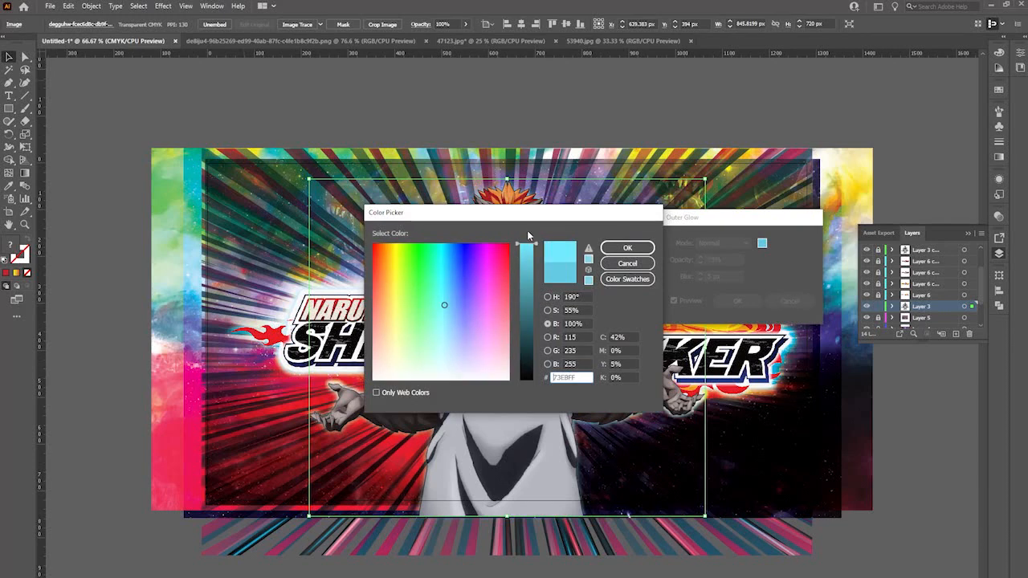
pyautogui.click(428, 365)
pyautogui.click(627, 248)
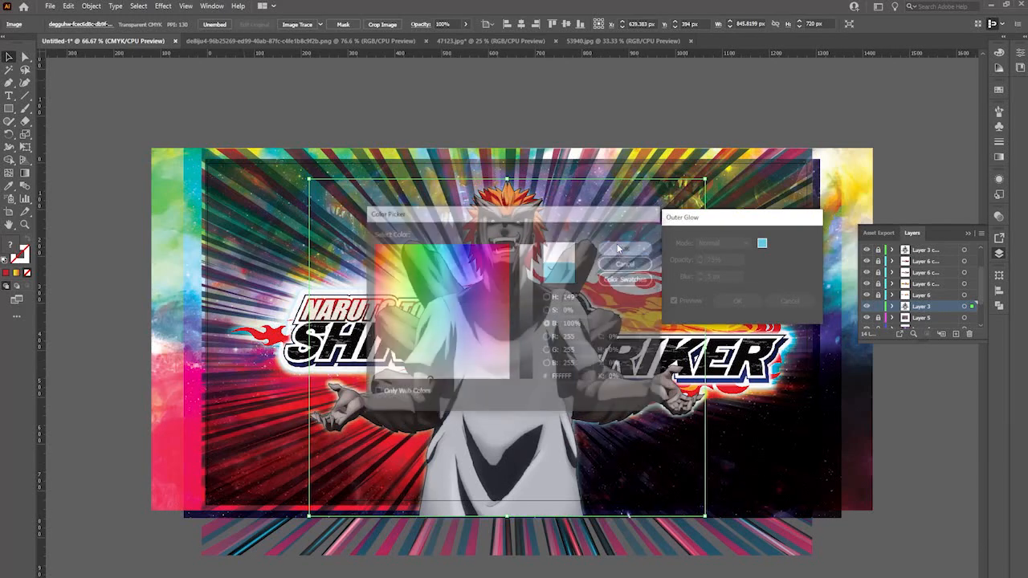
pyautogui.click(713, 276)
pyautogui.write('0')
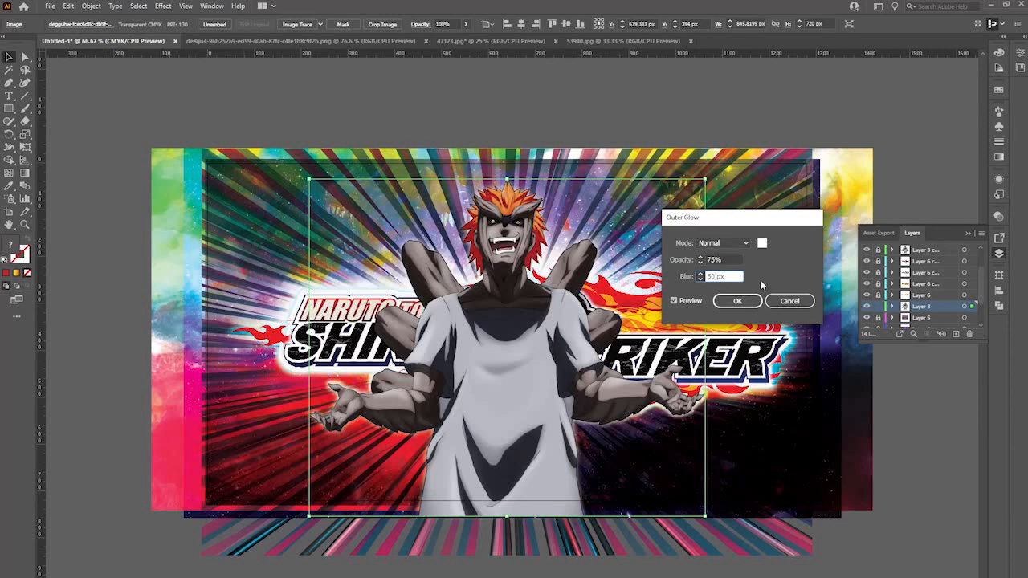
pyautogui.click(737, 300)
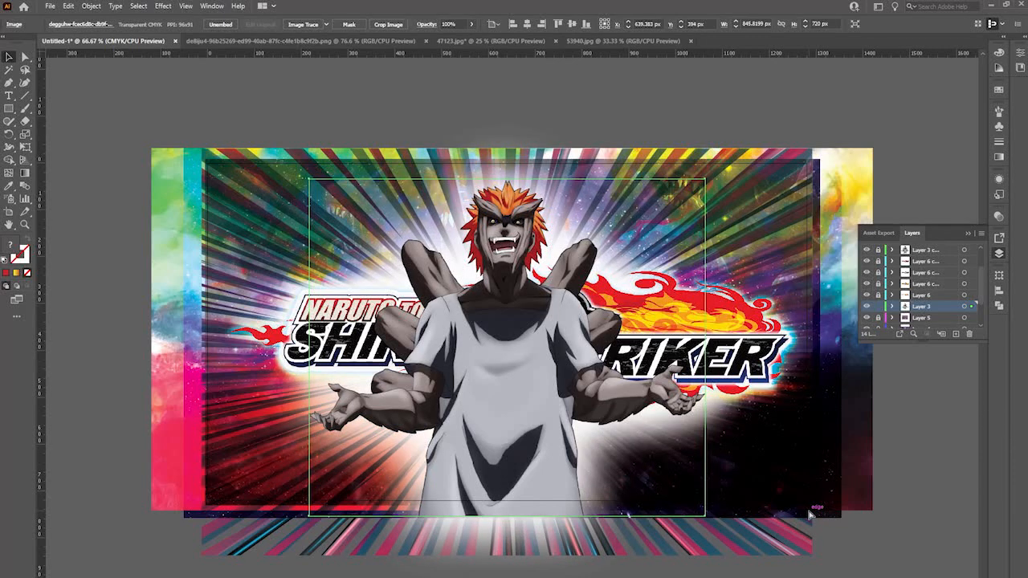
# Select all stacked character images on Layer 3, set their blending mode to Overlay, and deselect
pyautogui.hotkey('ctrl', 'a')
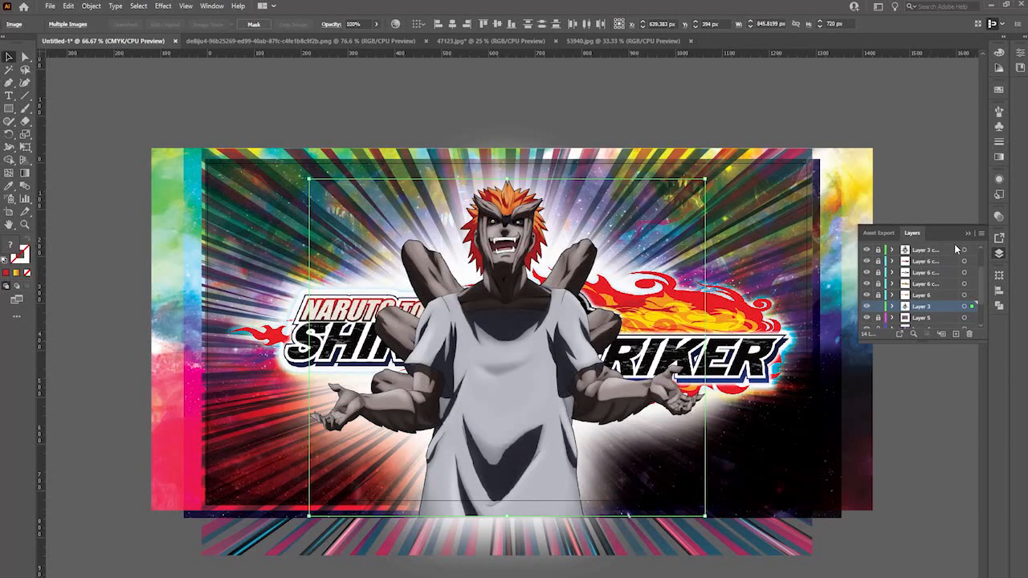
pyautogui.click(999, 216)
pyautogui.click(890, 228)
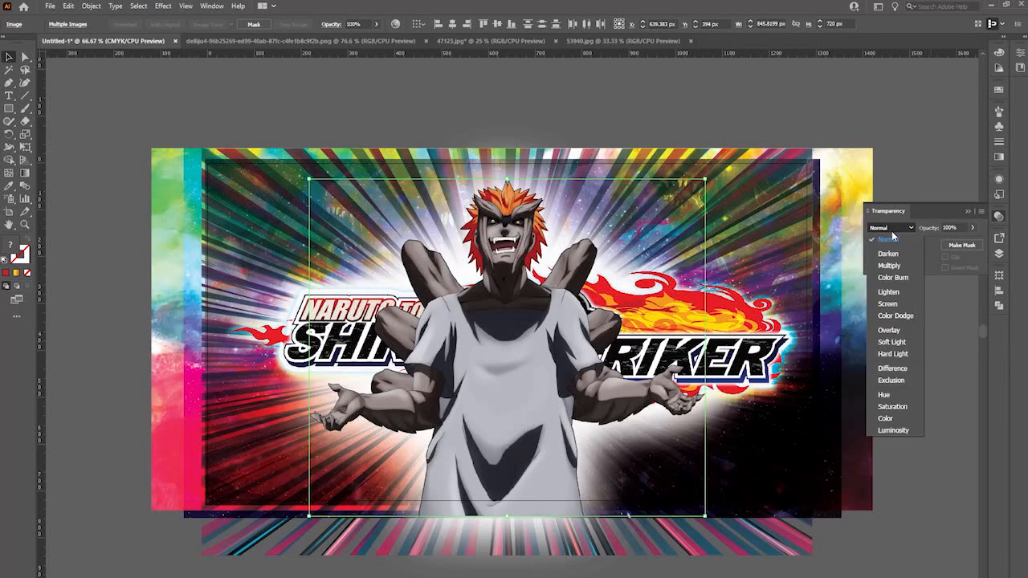
pyautogui.click(888, 330)
pyautogui.click(891, 331)
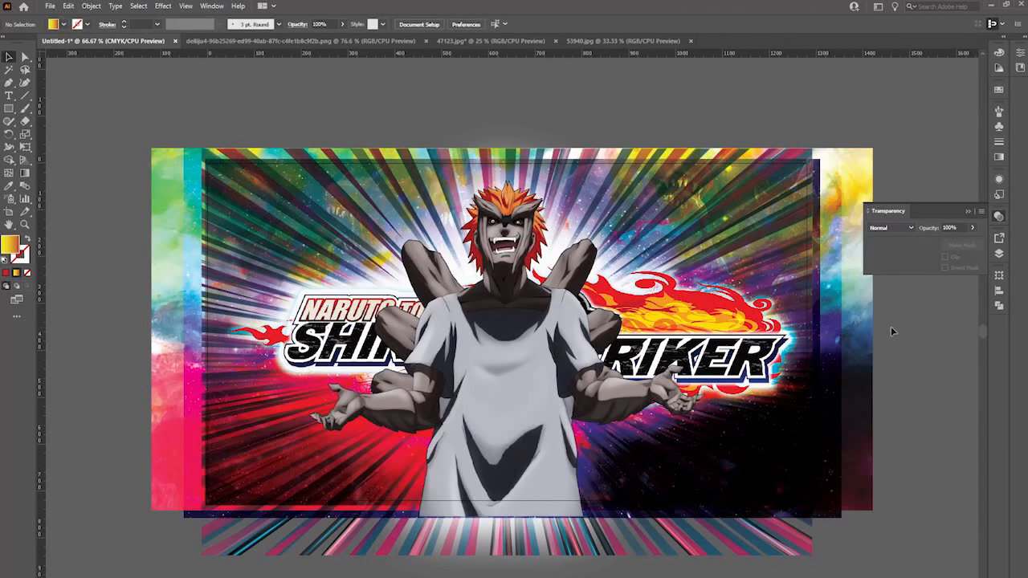
# Try to move Layer 3 above the Layer 6 logo copies, and undo the move
pyautogui.click(999, 253)
pyautogui.moveTo(926, 323); pyautogui.dragTo(923, 278)
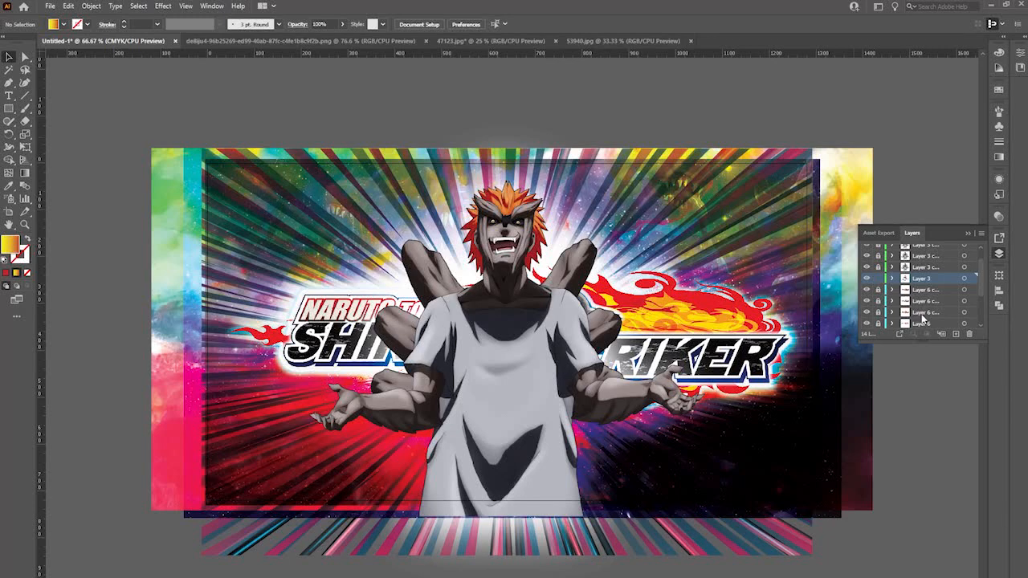
pyautogui.hotkey('ctrl', 'z')
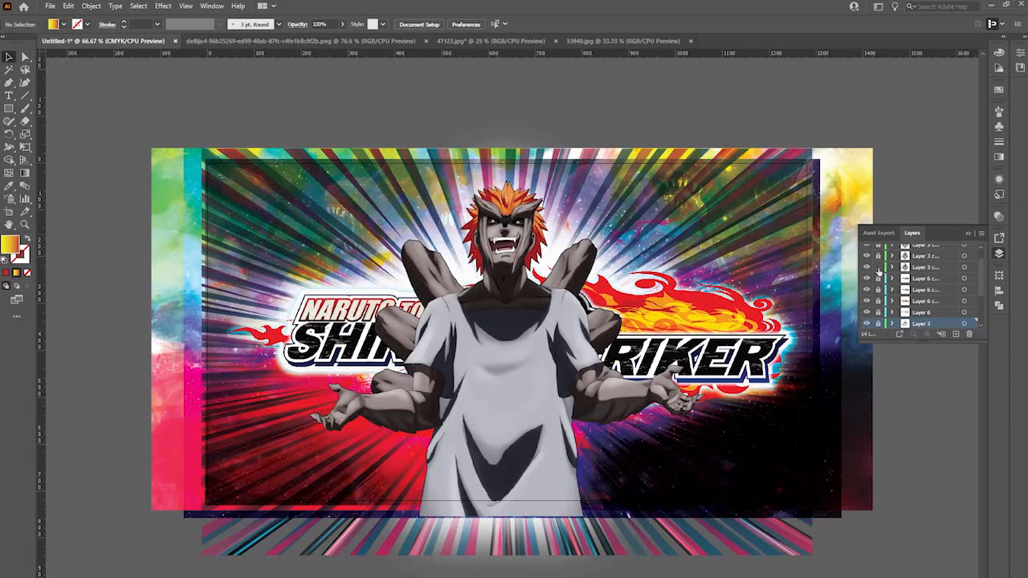
# Select the character on the lowest Layer 3 copy and apply a magenta outer glow with 15 px blur in Normal mode
pyautogui.click(529, 353)
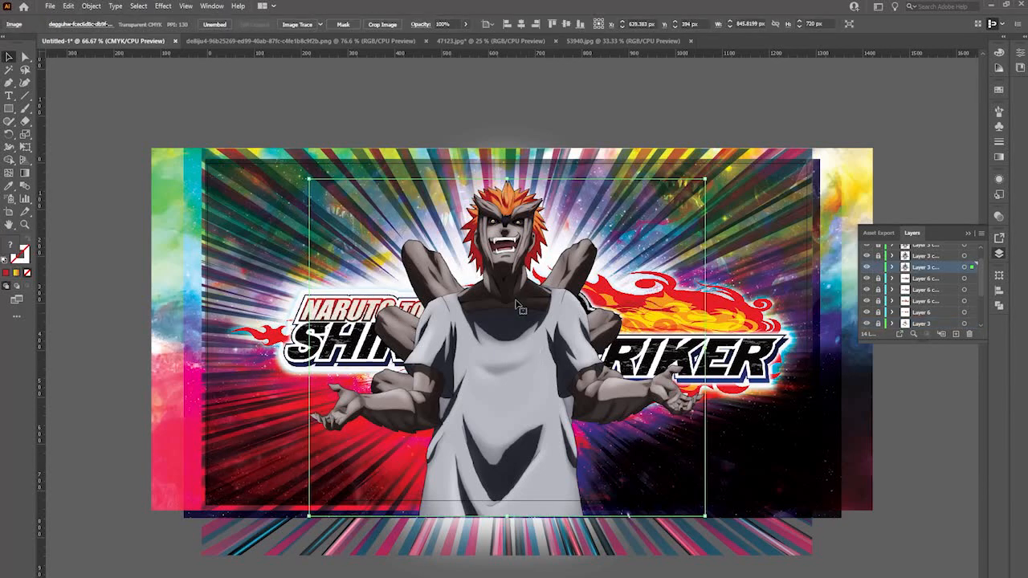
pyautogui.click(168, 6)
pyautogui.click(181, 28)
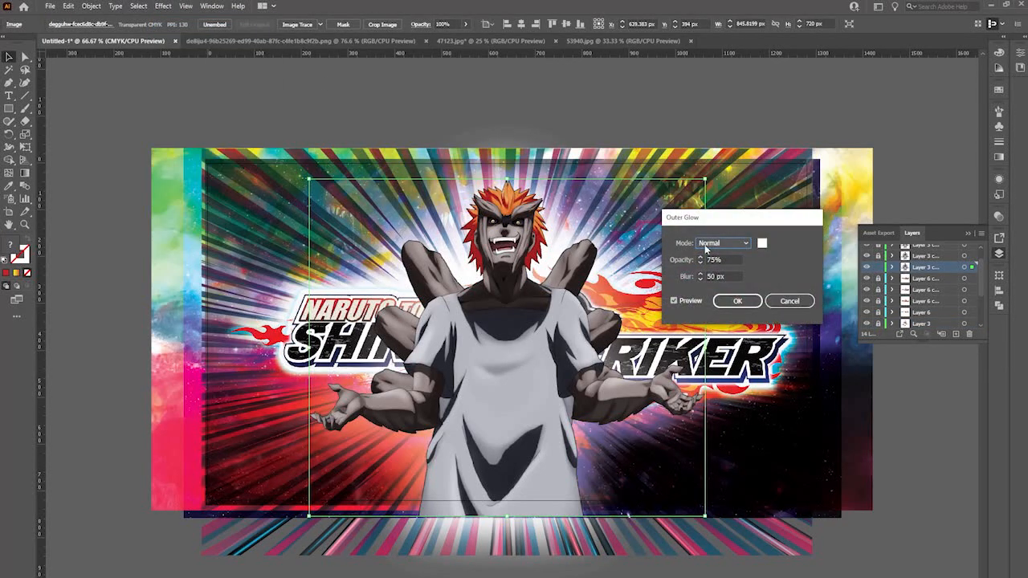
pyautogui.click(762, 243)
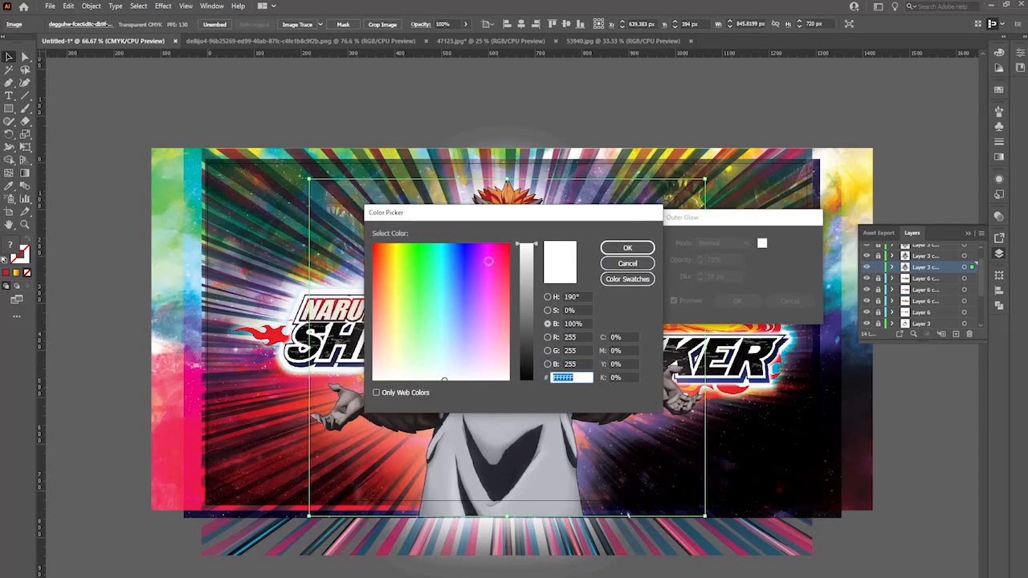
pyautogui.click(484, 243)
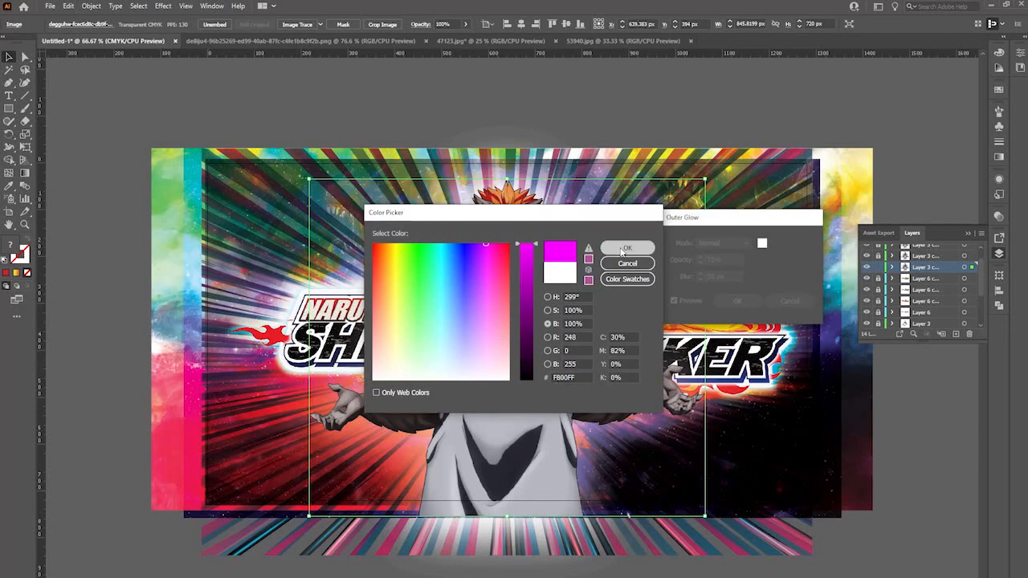
pyautogui.click(627, 248)
pyautogui.click(716, 277)
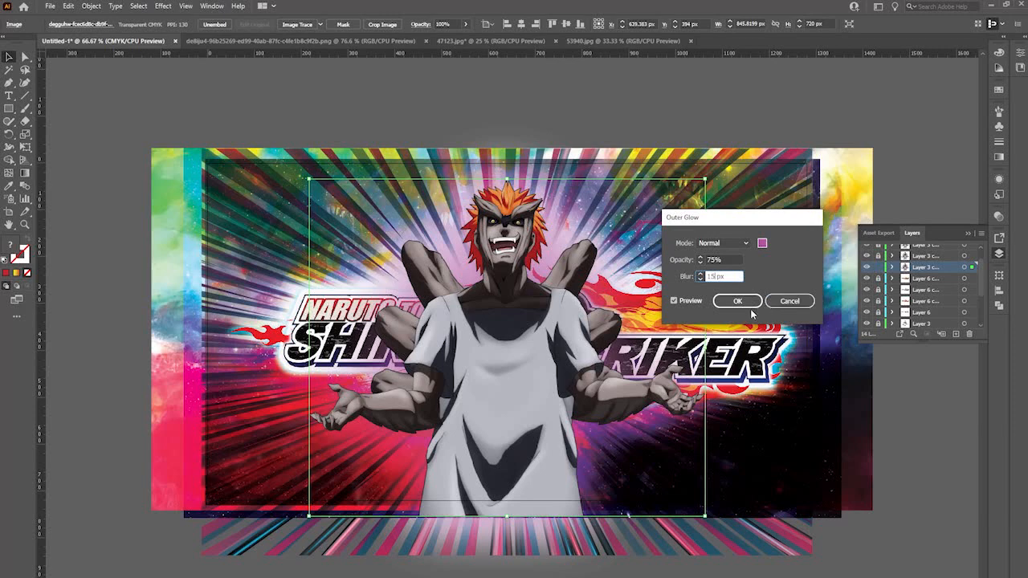
pyautogui.click(743, 303)
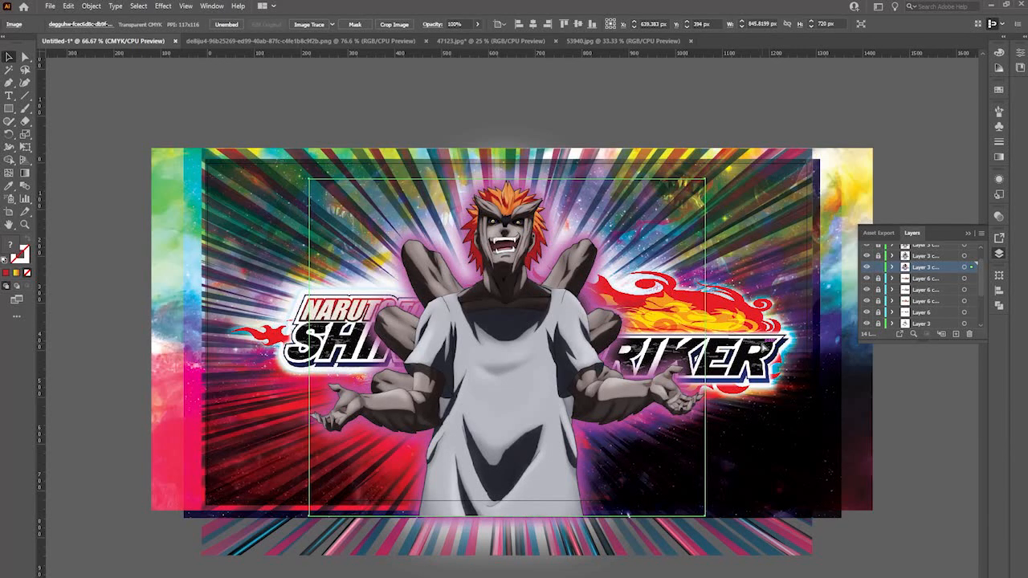
# Select all stacked magenta-glow character images, set their blending mode to Screen, and deselect
pyautogui.hotkey('ctrl', 'a')
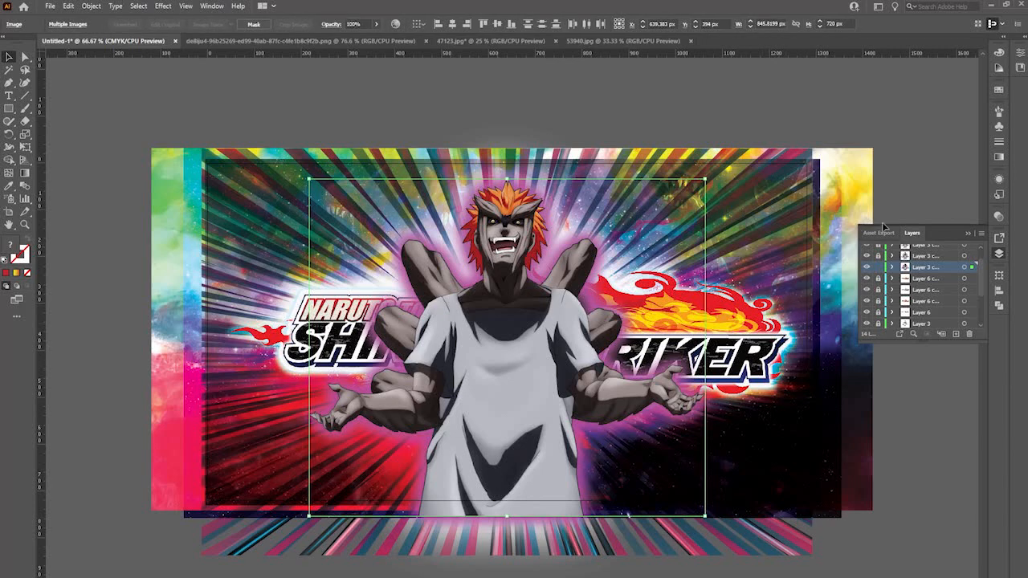
pyautogui.click(998, 217)
pyautogui.click(890, 227)
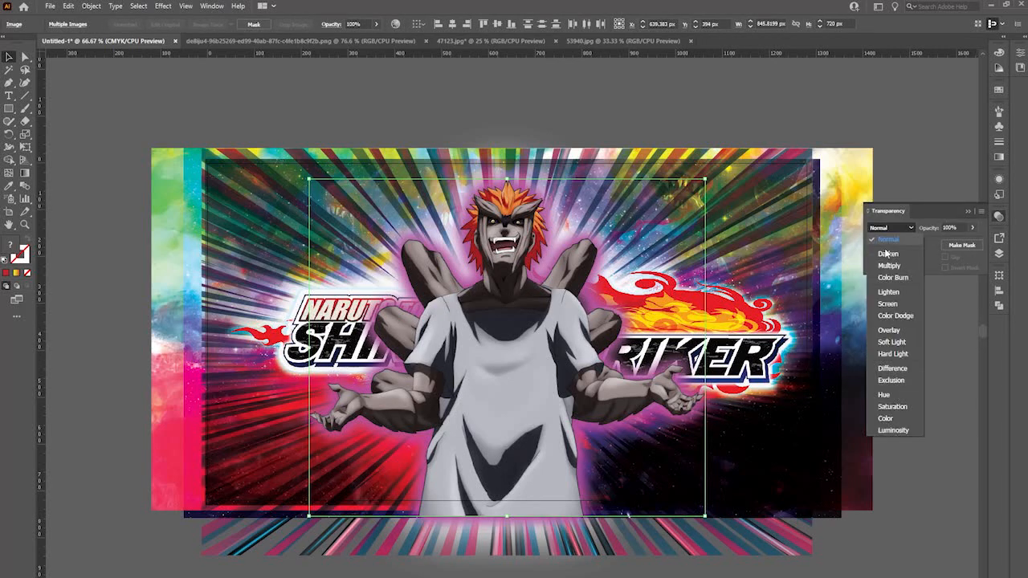
pyautogui.click(885, 304)
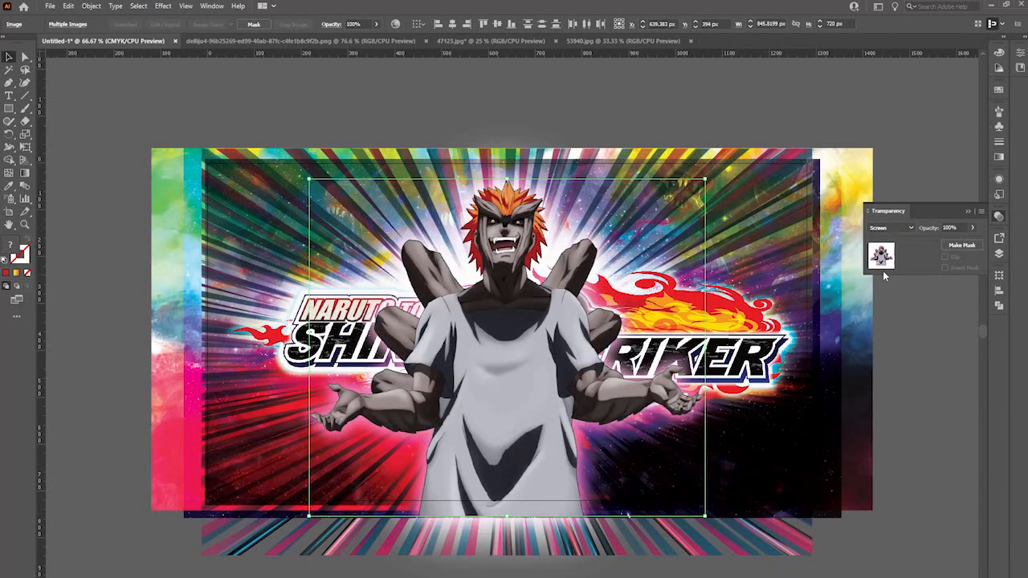
pyautogui.click(908, 386)
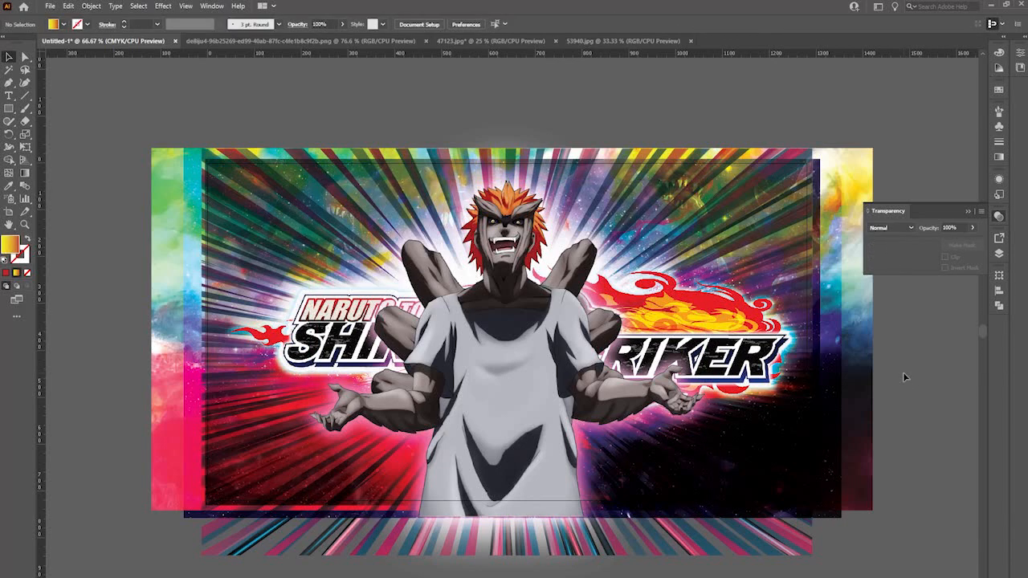
# Select the character on the middle Layer 3 copy and set up a Normal-mode outer glow in teal
pyautogui.click(999, 255)
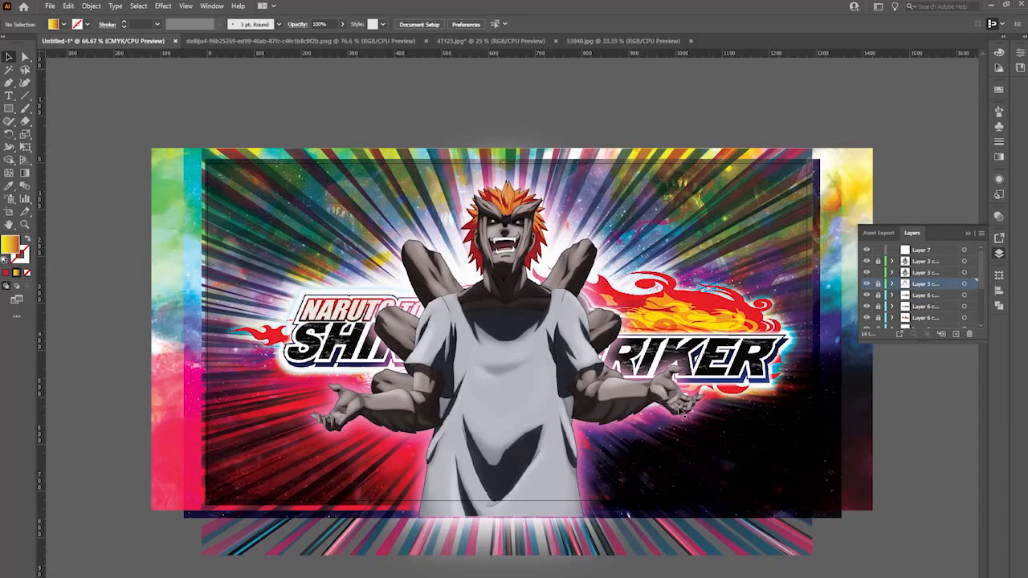
pyautogui.click(512, 264)
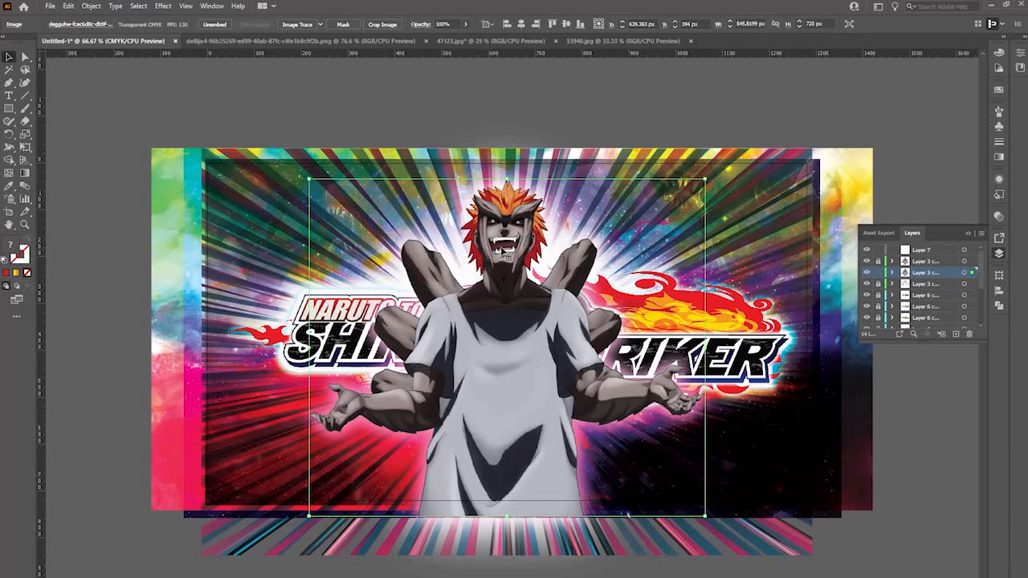
pyautogui.click(163, 6)
pyautogui.click(171, 28)
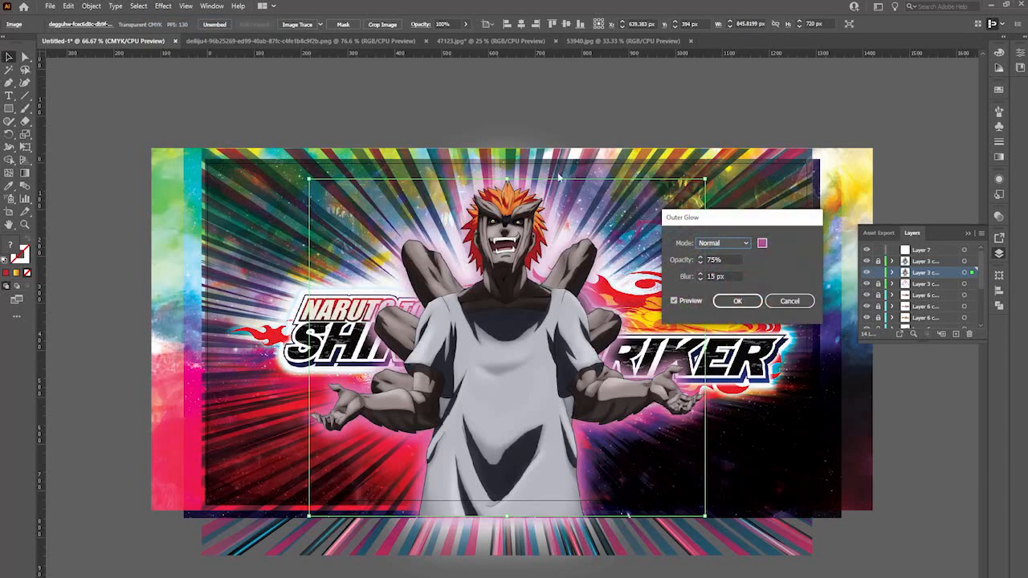
pyautogui.click(763, 244)
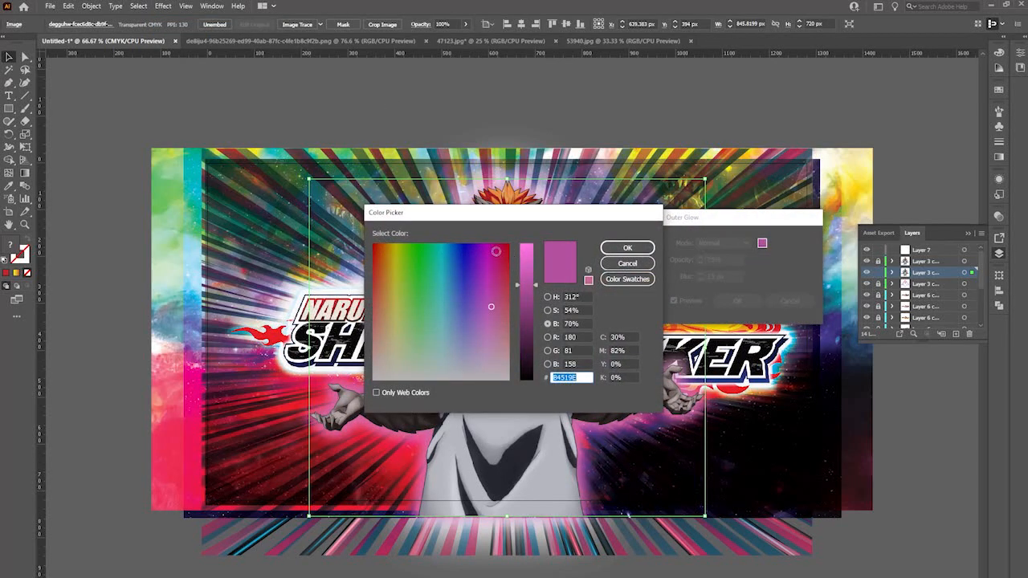
pyautogui.click(440, 243)
pyautogui.click(627, 248)
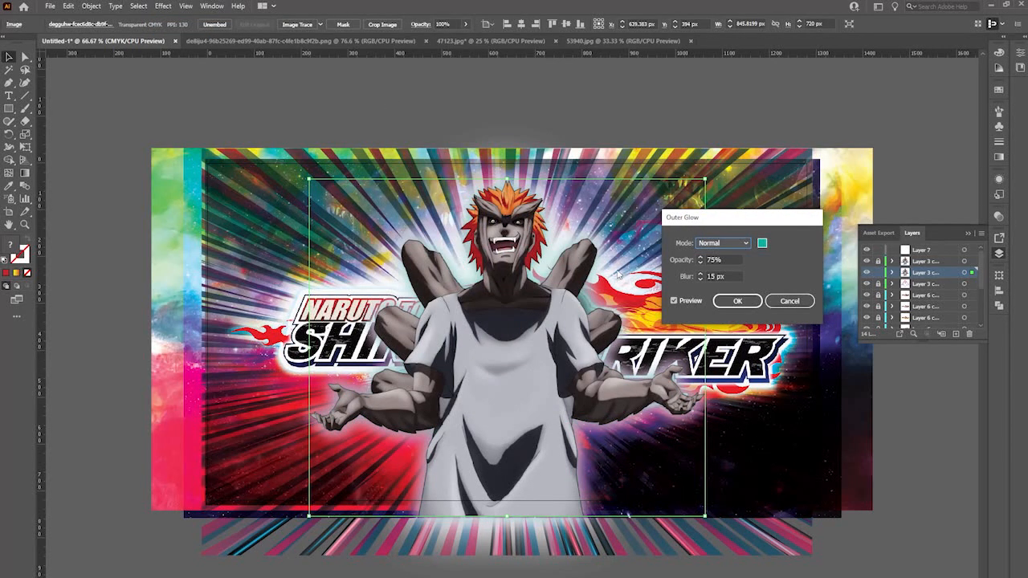
# Lighten the outer glow's teal color, adjust its blur, and apply the effect to the character
pyautogui.click(761, 242)
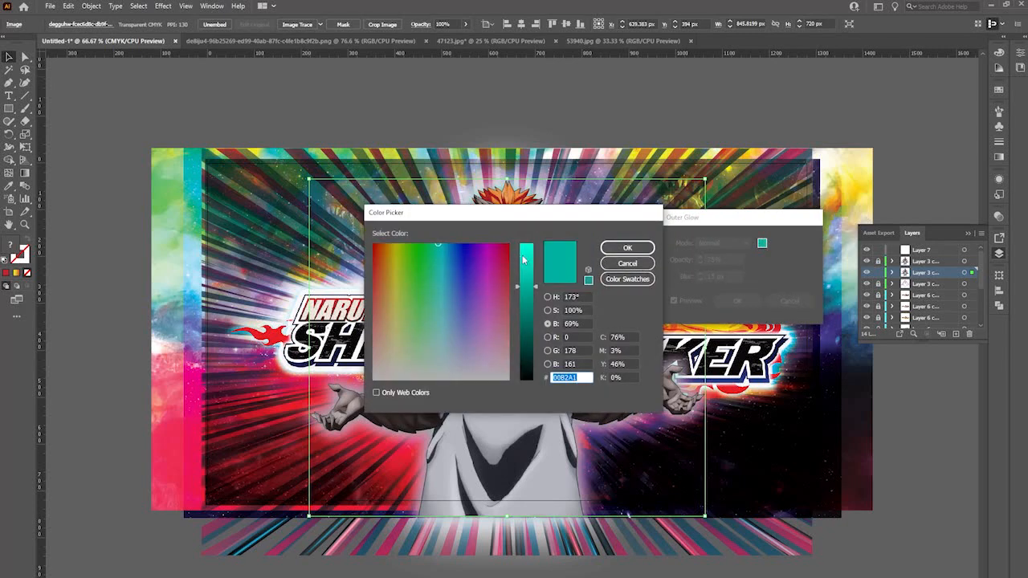
pyautogui.click(526, 244)
pyautogui.click(627, 247)
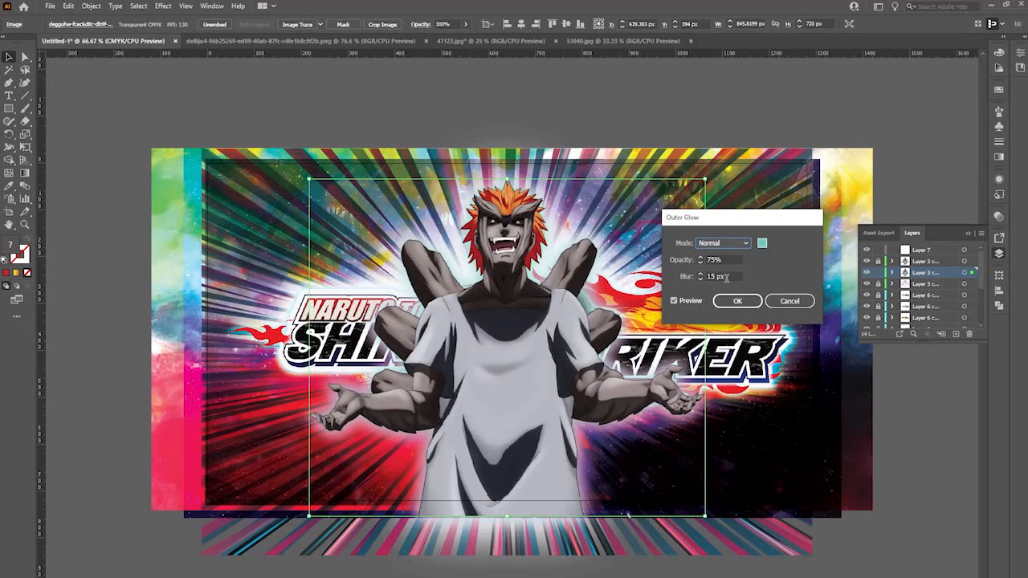
pyautogui.click(712, 276)
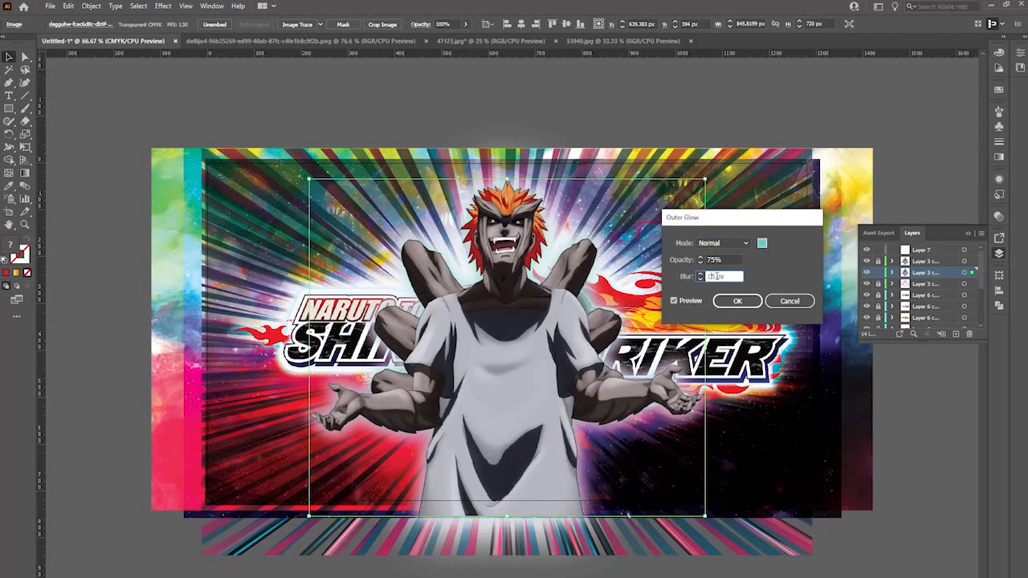
pyautogui.click(739, 301)
pyautogui.click(737, 301)
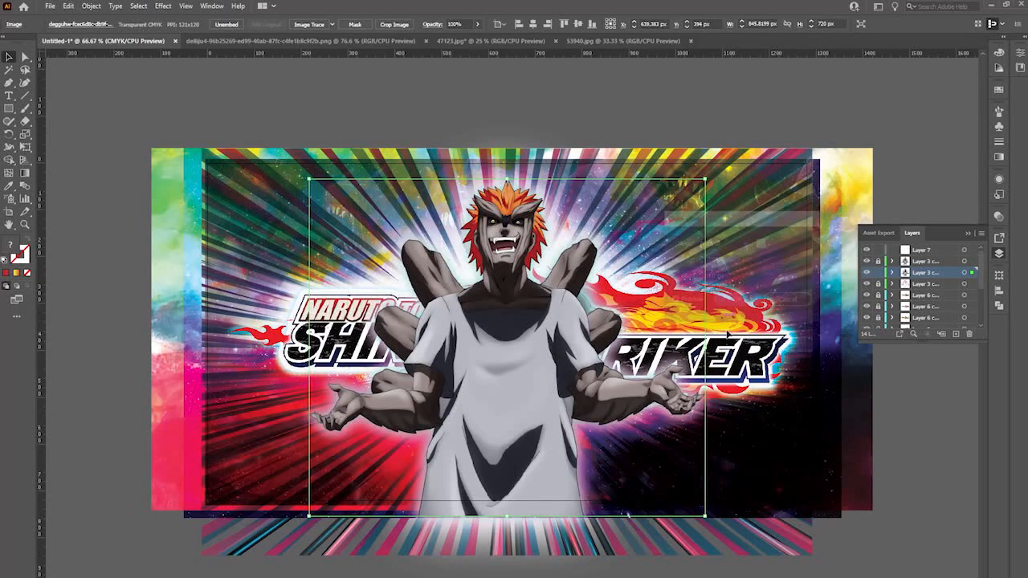
# Copy the teal-glow character, paste it in front in the same place to stack the glow, and select all the copies
pyautogui.hotkey('ctrl', 'c')
pyautogui.hotkey('ctrl', 'f')
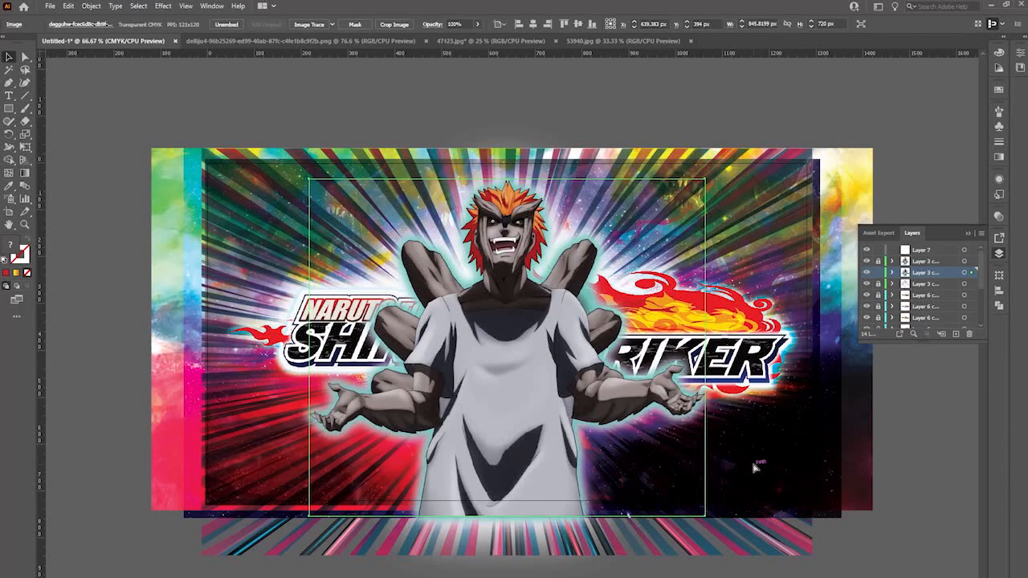
pyautogui.hotkey('ctrl', 'a')
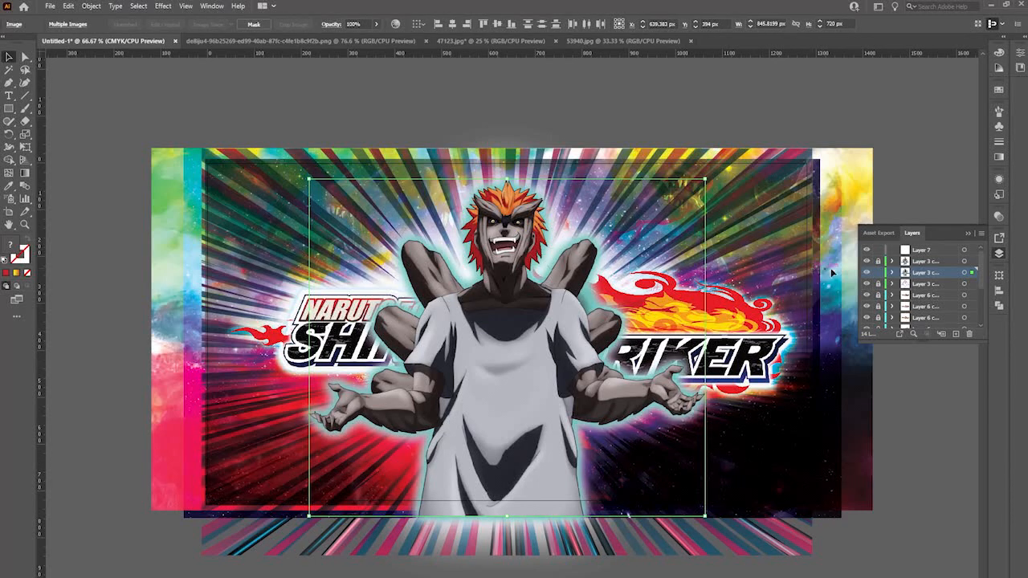
# Try the Hue blending mode on the stacked teal-glow character images, and set them to Hard Light
pyautogui.click(999, 216)
pyautogui.click(913, 228)
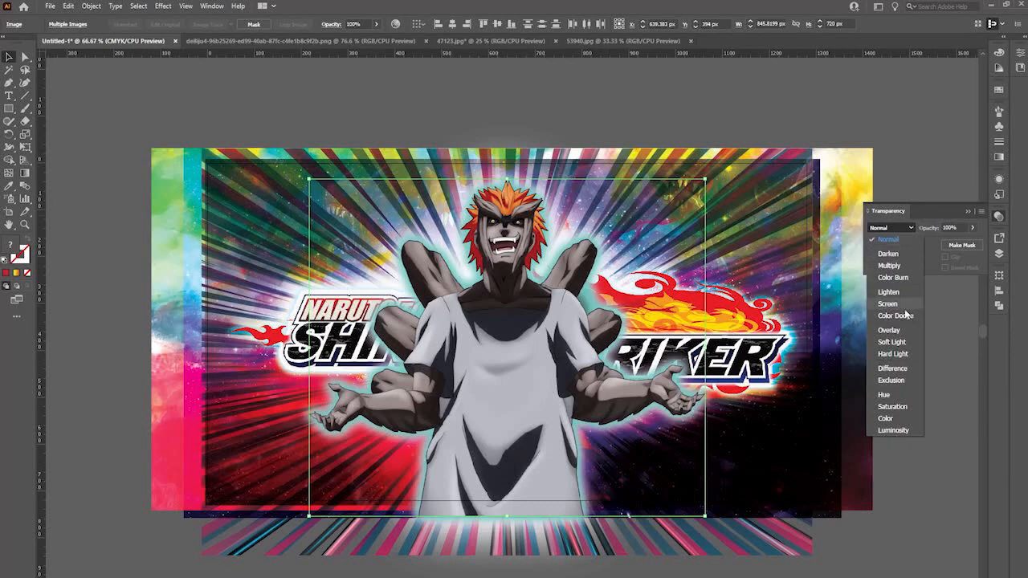
pyautogui.click(897, 384)
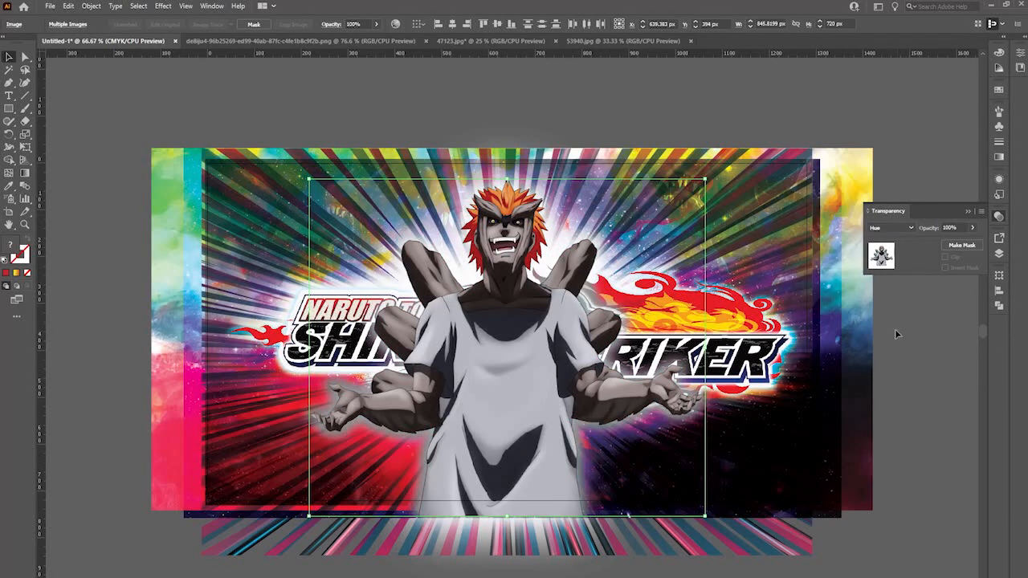
pyautogui.click(892, 228)
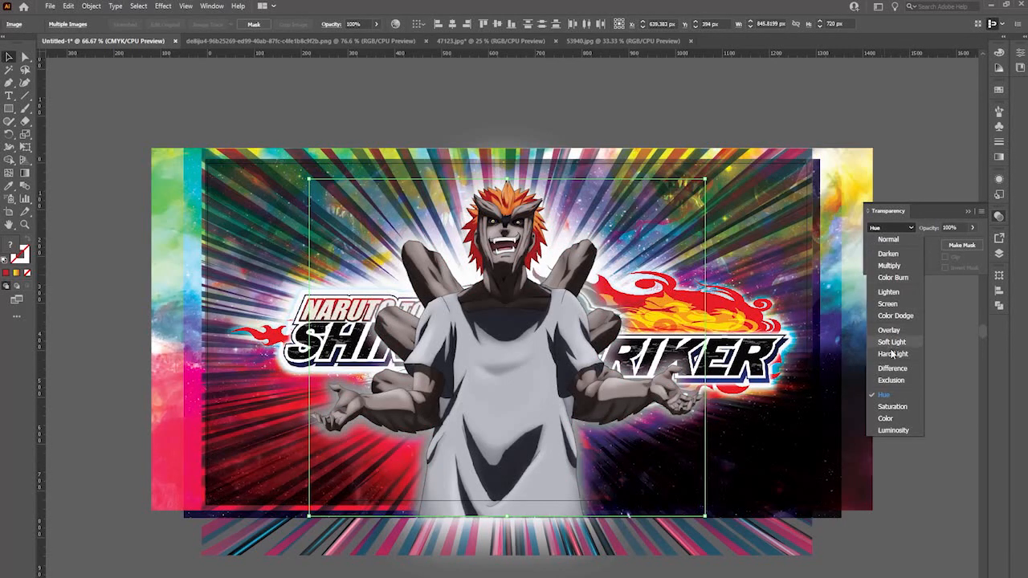
pyautogui.click(891, 353)
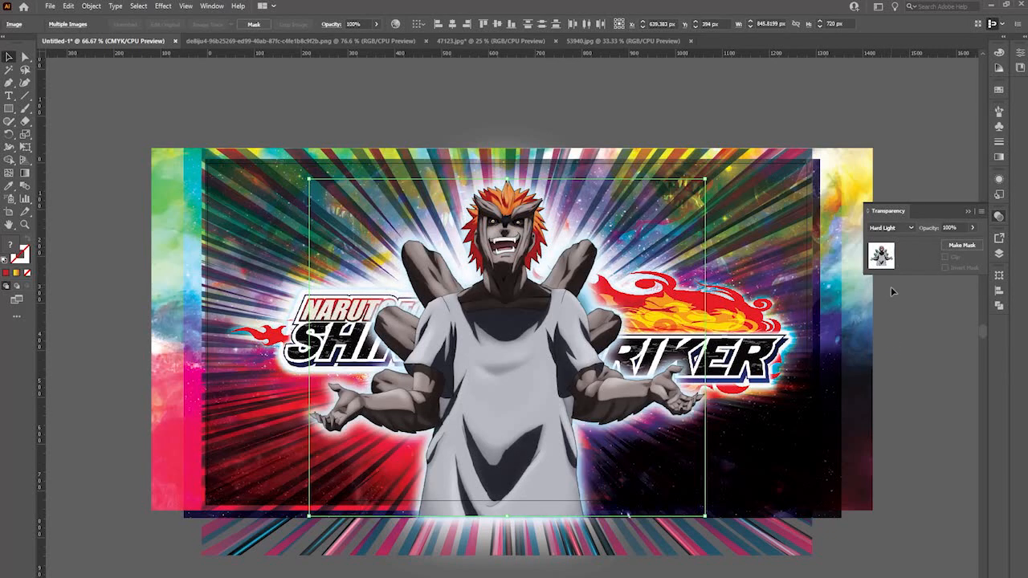
# Try the Soft Light blending mode on the stacked teal-glow images, and undo back to Hard Light with nothing selected
pyautogui.click(893, 228)
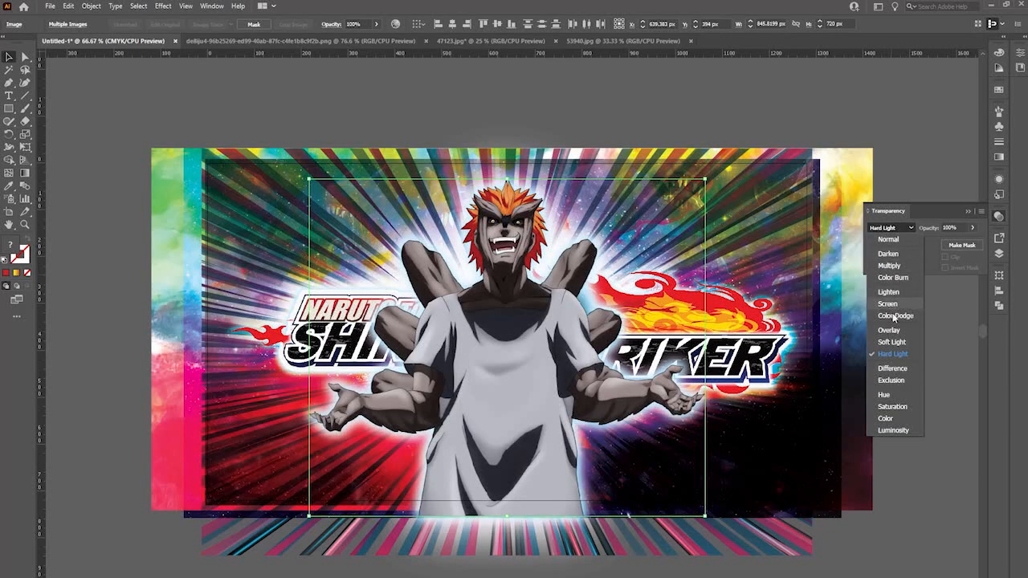
pyautogui.click(891, 342)
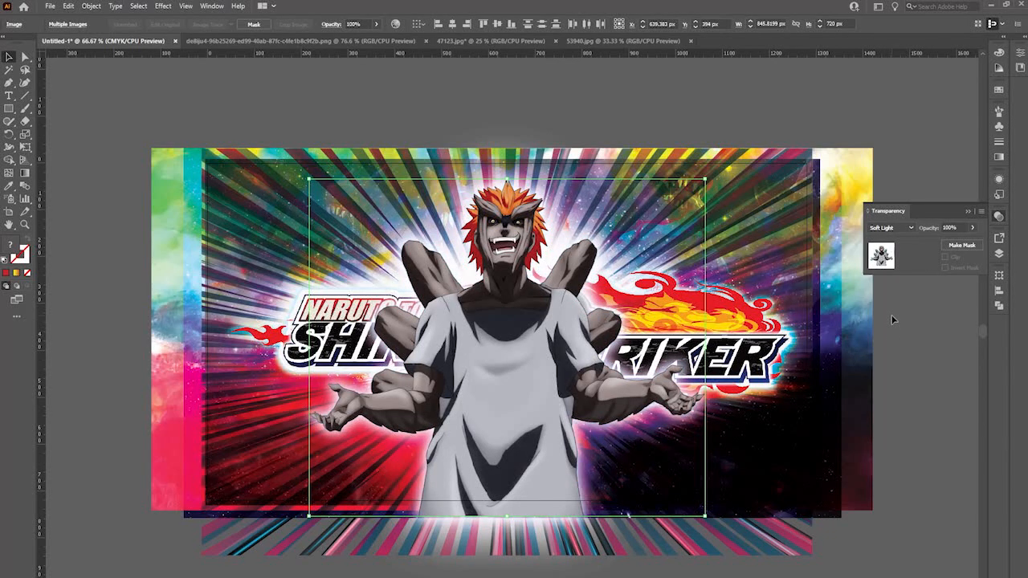
pyautogui.click(887, 350)
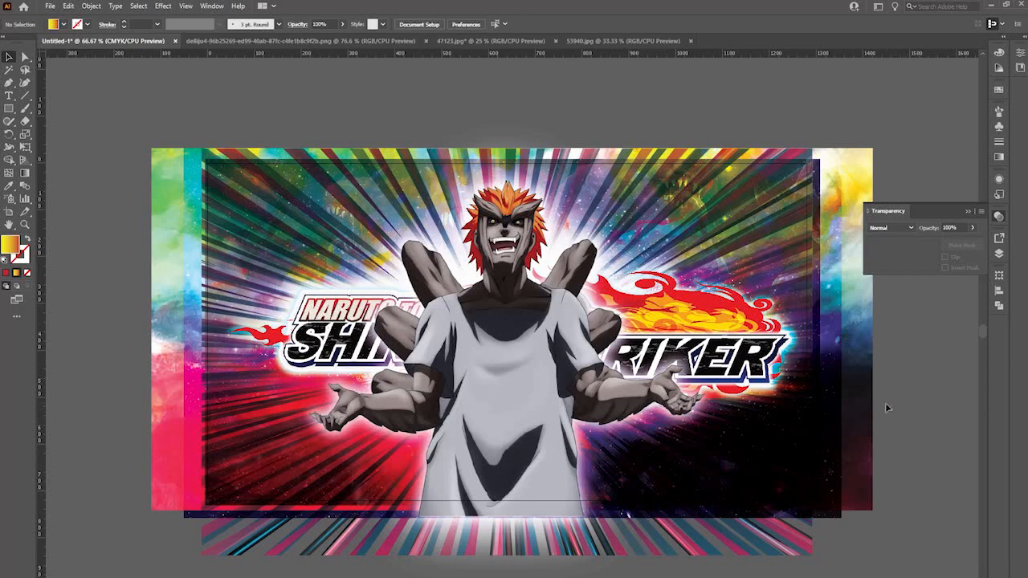
pyautogui.hotkey('ctrl', 'z')
pyautogui.hotkey('ctrl', 'z')
pyautogui.hotkey('ctrl', 'z')
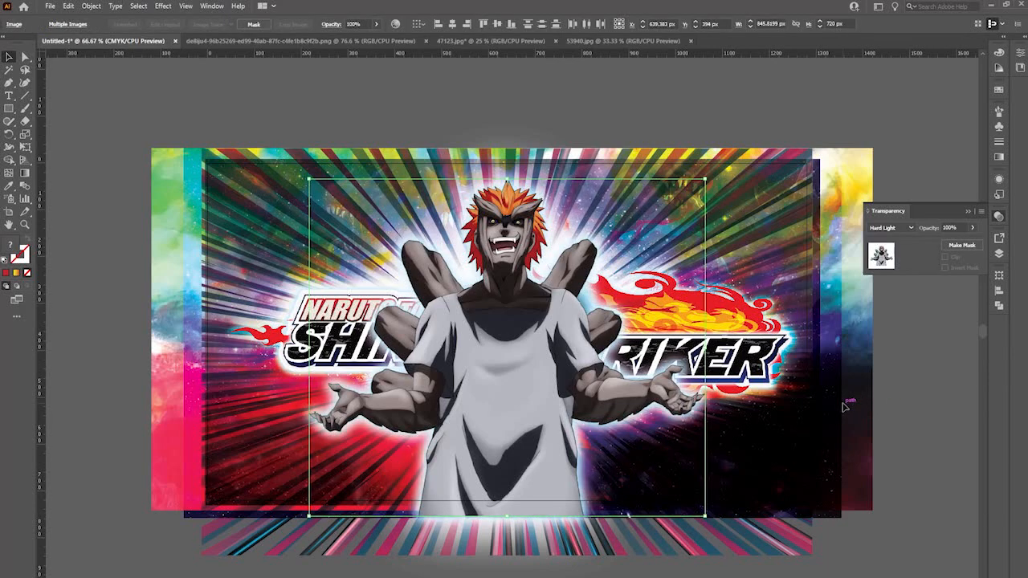
pyautogui.hotkey('ctrl', 'shift', 'z')
pyautogui.click(890, 227)
pyautogui.click(875, 338)
pyautogui.hotkey('ctrl', 'z')
pyautogui.hotkey('ctrl', 'z')
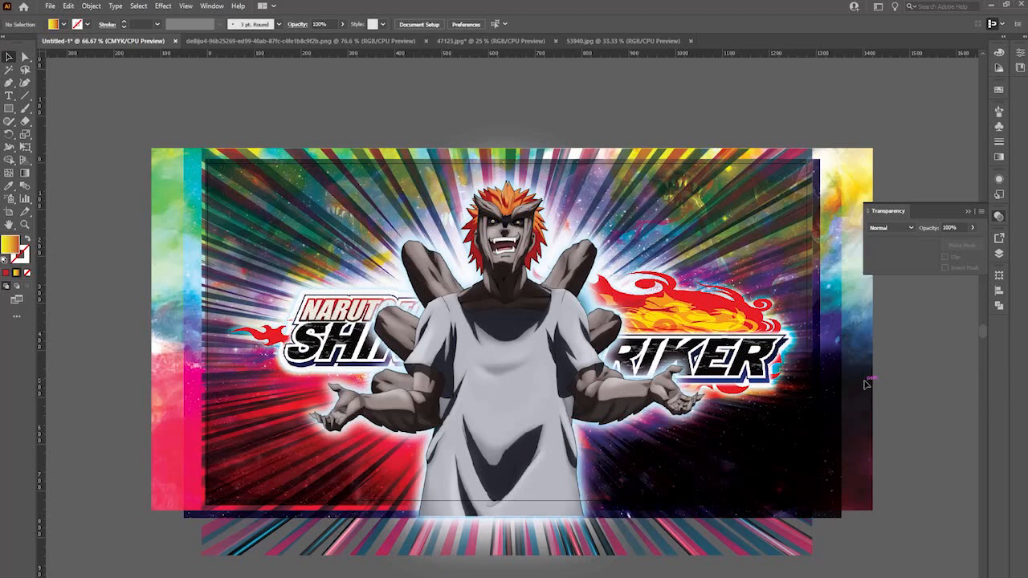
# Lock the teal-glow layer and duplicate the topmost Layer 3 copy as a layer above it
pyautogui.click(999, 253)
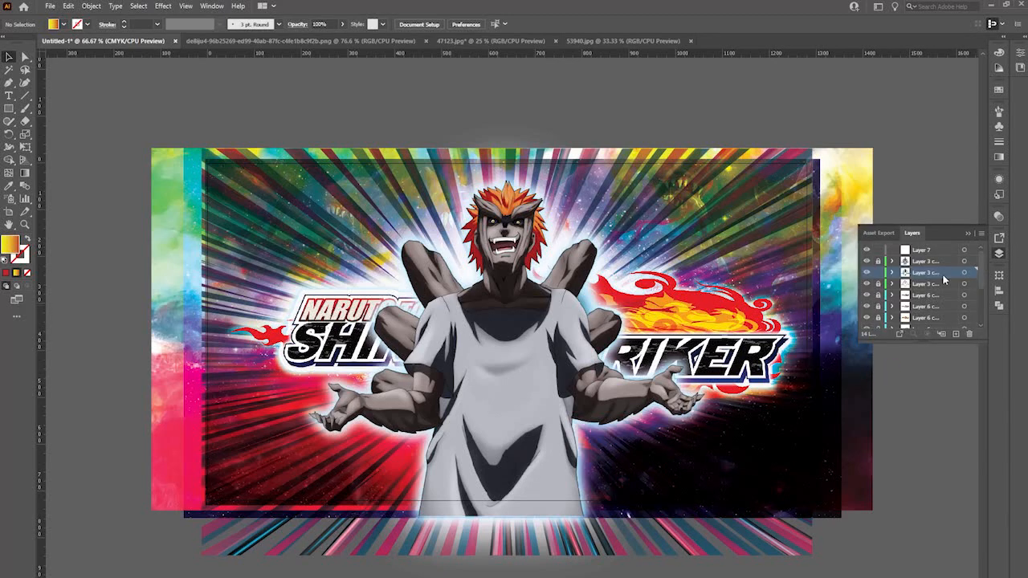
pyautogui.click(878, 274)
pyautogui.moveTo(922, 262); pyautogui.dragTo(955, 334)
pyautogui.click(955, 334)
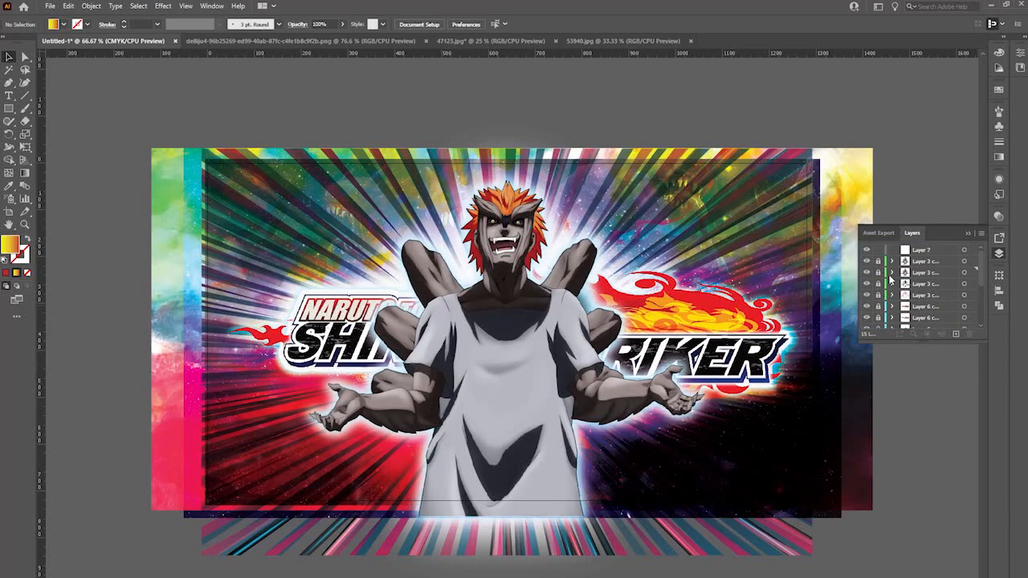
# Apply a yellow (FFFF00) outer glow with 5 px blur in Normal mode to the character on the new Layer 3 copy
pyautogui.click(600, 343)
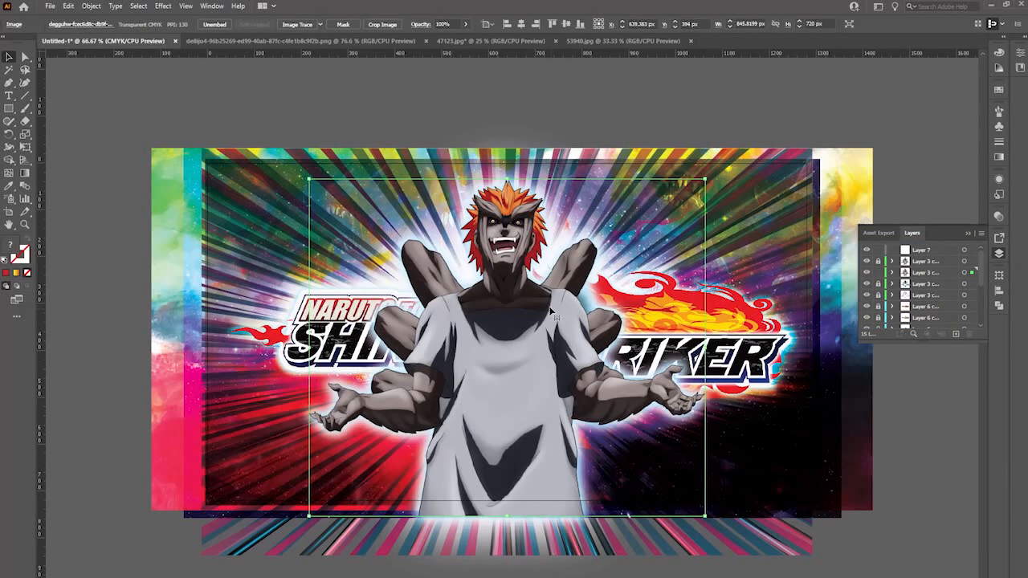
pyautogui.click(163, 5)
pyautogui.click(192, 30)
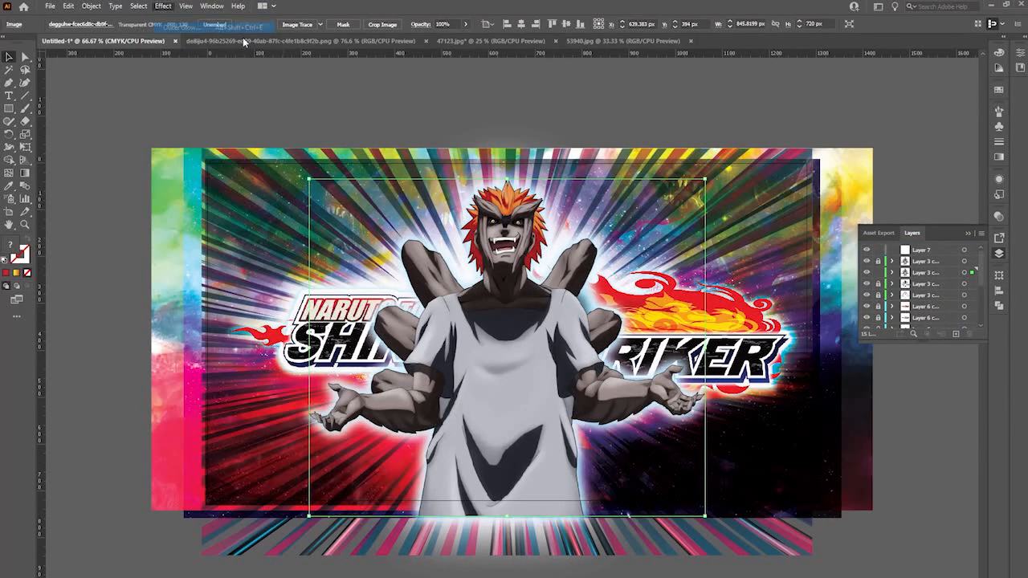
pyautogui.click(761, 243)
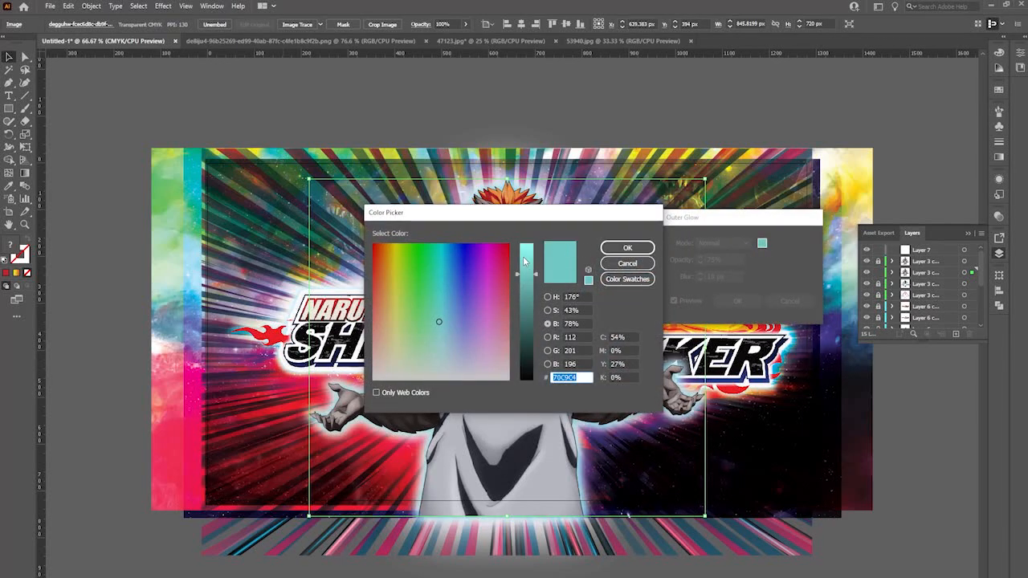
pyautogui.click(393, 249)
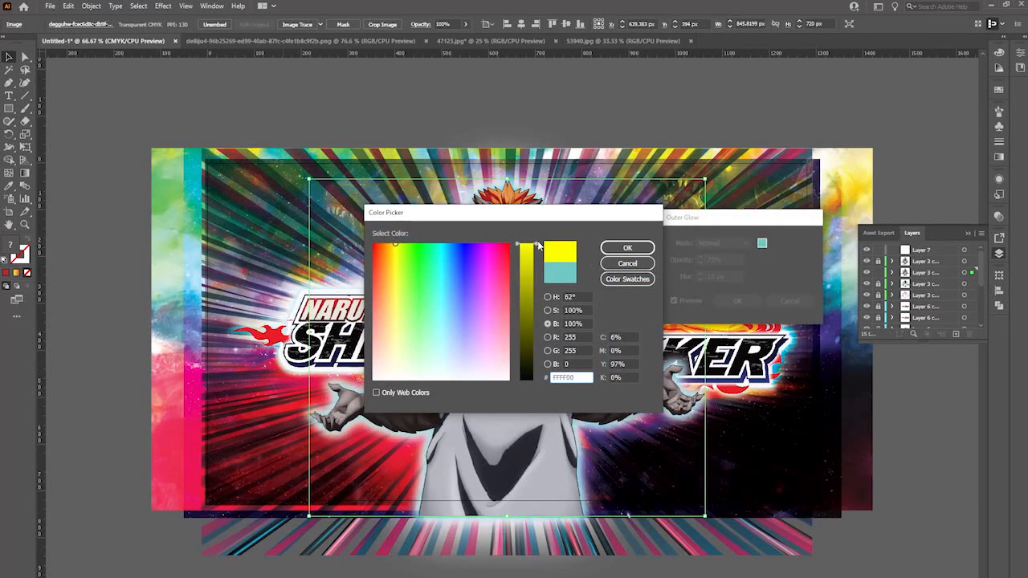
pyautogui.click(627, 248)
pyautogui.click(716, 275)
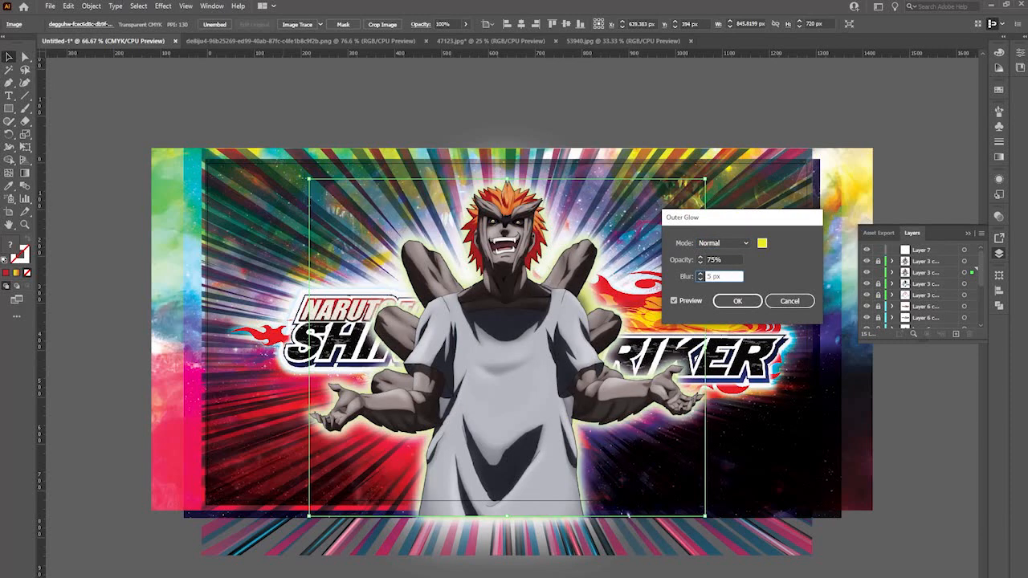
pyautogui.press('Return')
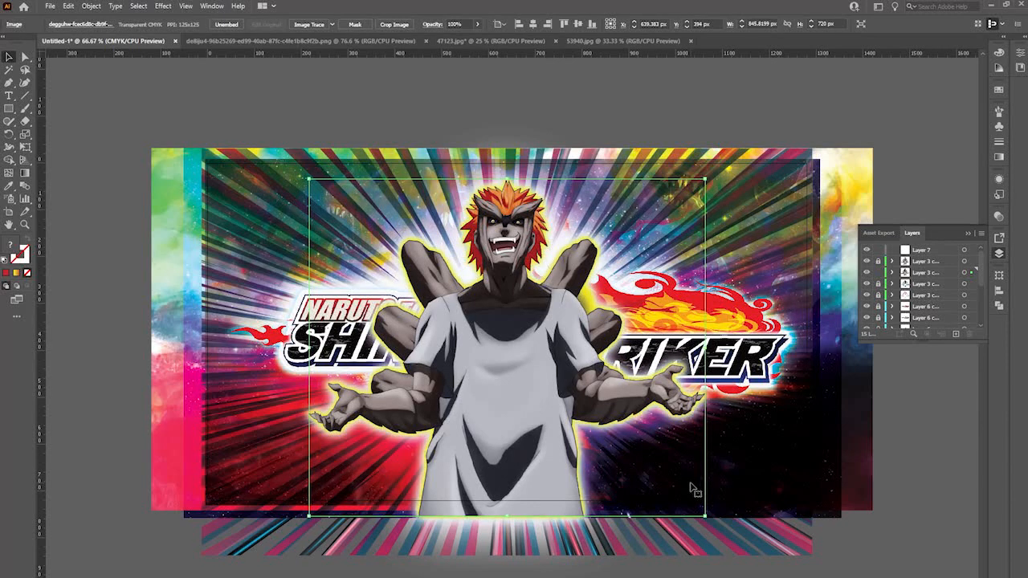
# Select all stacked yellow-glow character images and try the Screen, Lighten and Overlay blending modes on them
pyautogui.hotkey('ctrl', 'a')
pyautogui.click(999, 215)
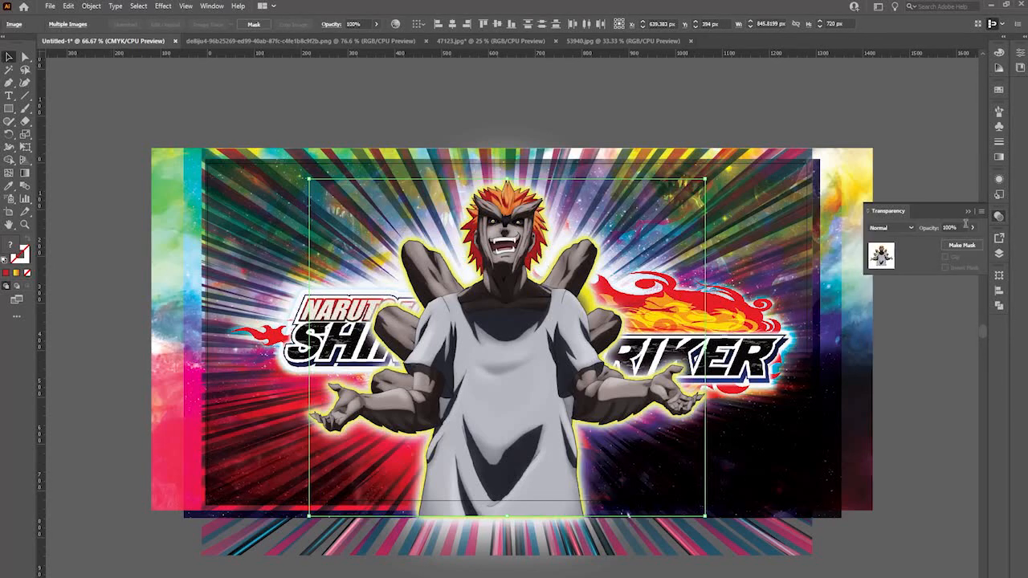
pyautogui.click(890, 227)
pyautogui.press('Escape')
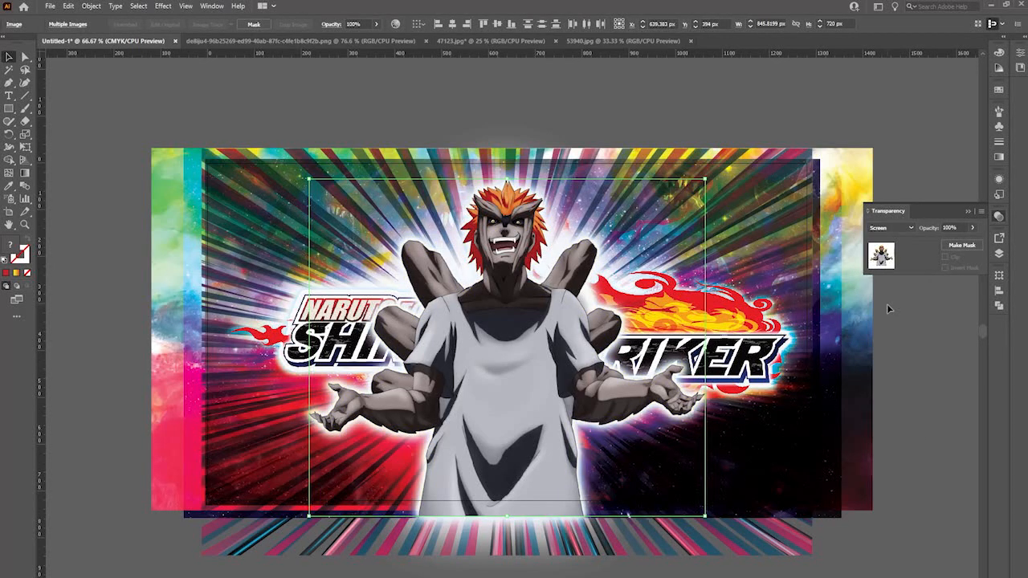
pyautogui.click(888, 228)
pyautogui.click(888, 290)
pyautogui.click(883, 229)
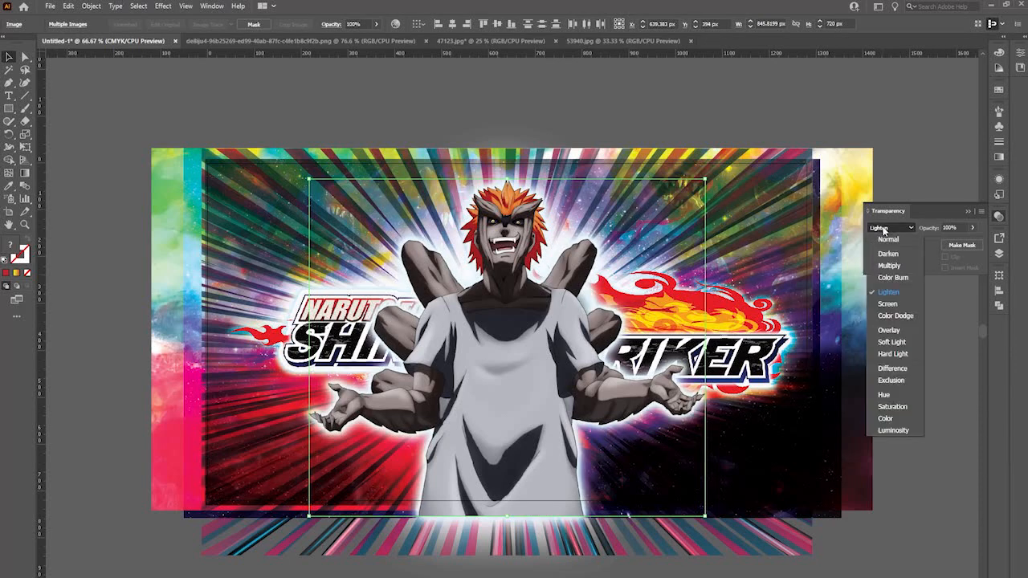
pyautogui.click(887, 330)
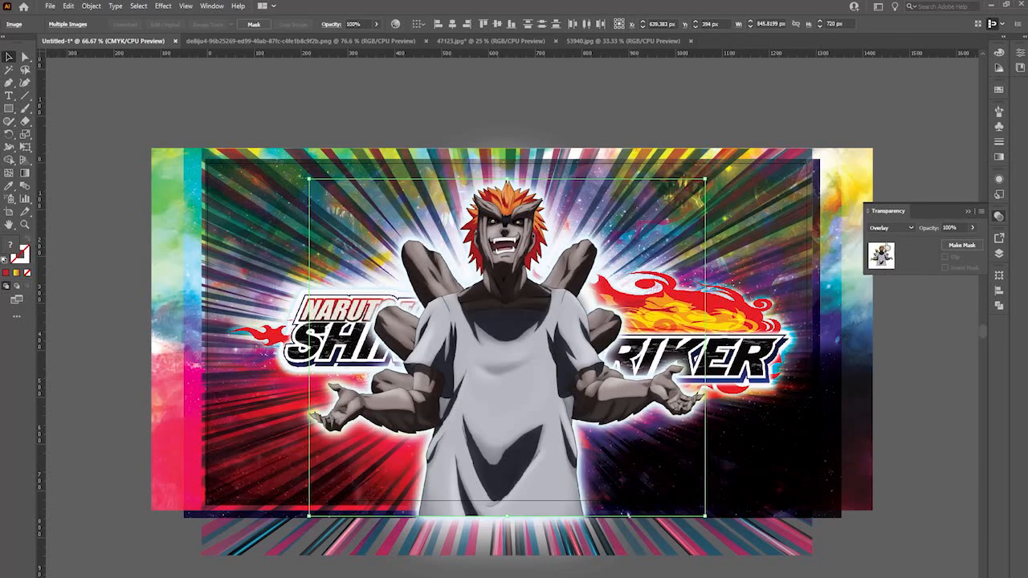
# Try the Hue and Hard Light blending modes on the stacked yellow-glow images, and set them to Soft Light
pyautogui.click(887, 228)
pyautogui.click(895, 393)
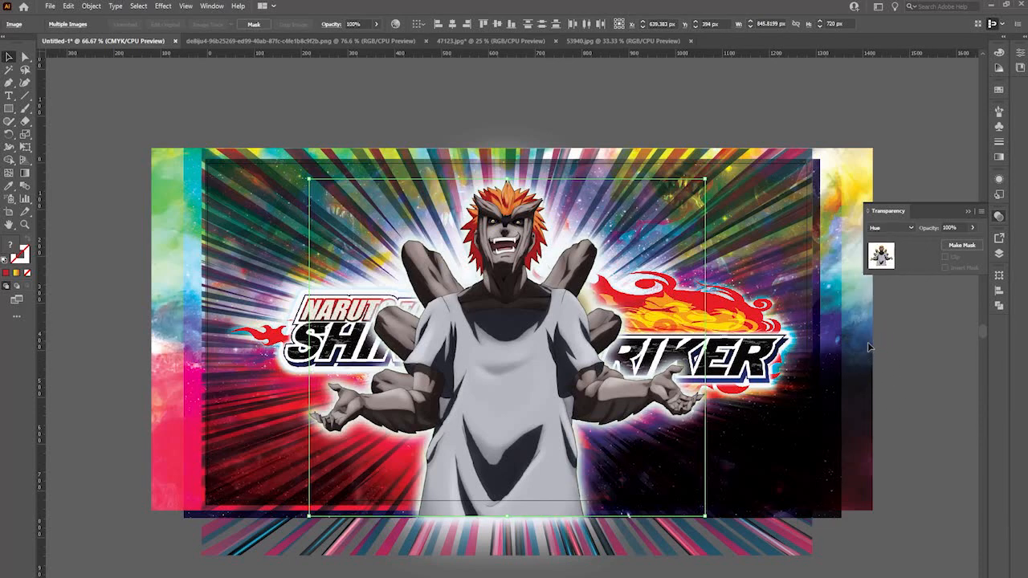
pyautogui.click(887, 229)
pyautogui.click(893, 353)
pyautogui.click(889, 228)
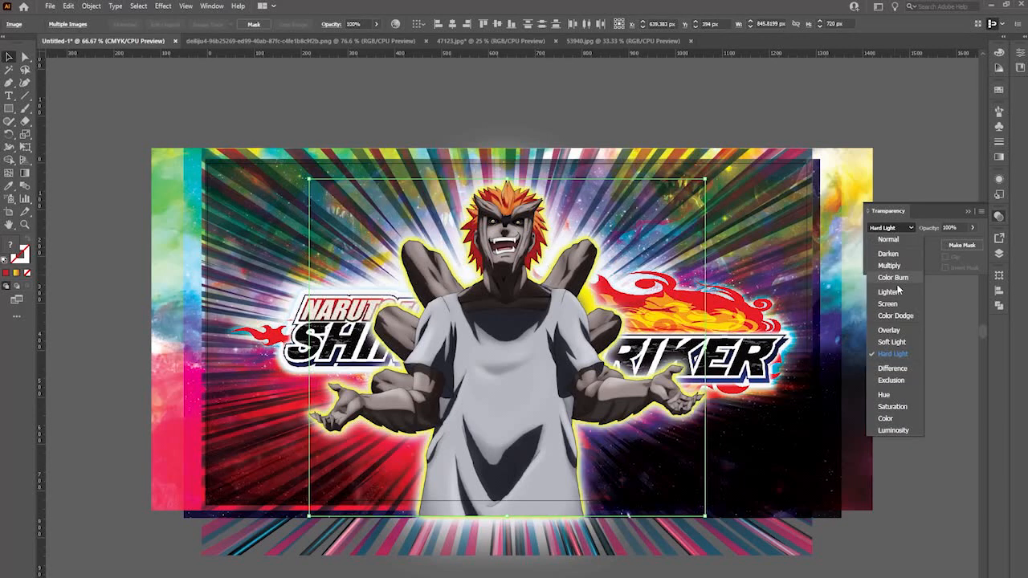
pyautogui.click(892, 342)
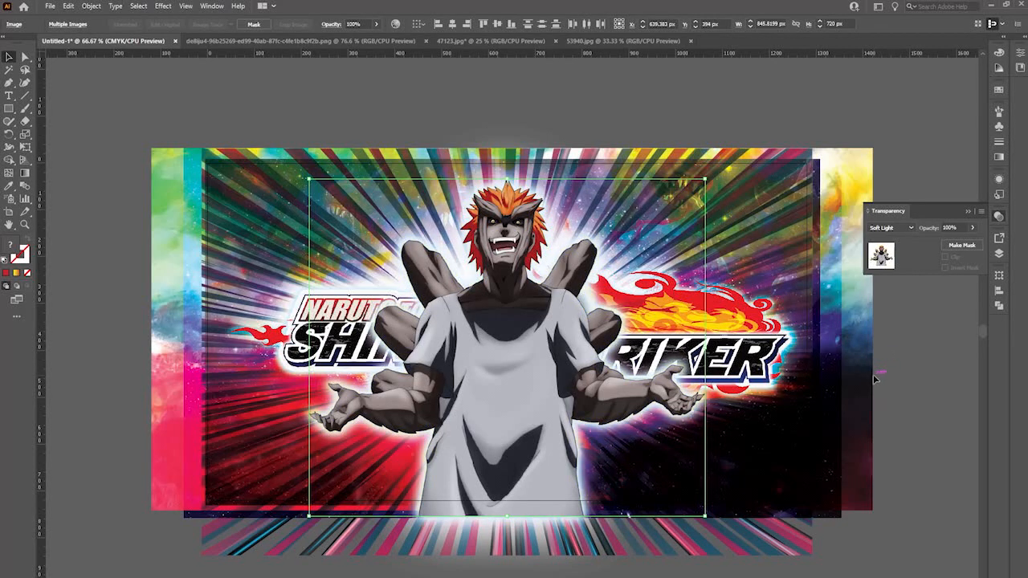
# Try the Saturation and Color blending modes on the stacked yellow-glow character images
pyautogui.click(888, 228)
pyautogui.click(892, 407)
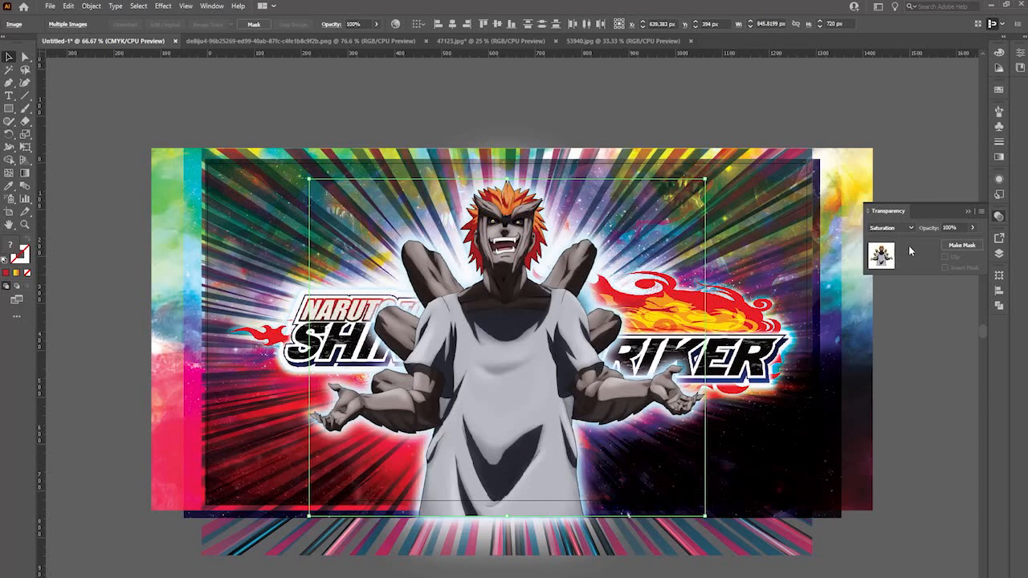
pyautogui.click(904, 228)
pyautogui.click(899, 417)
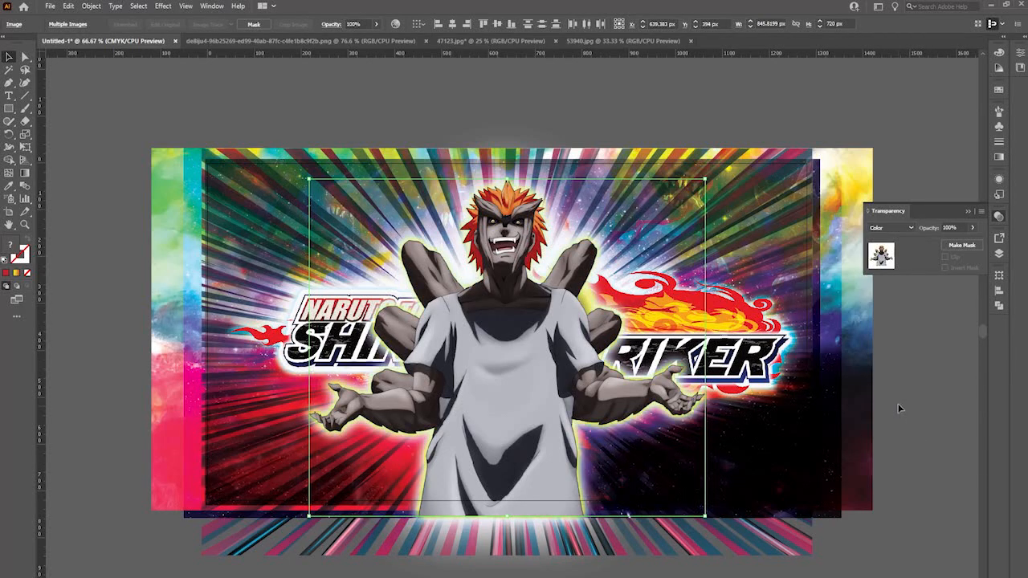
# Set the stacked yellow-glow images to Normal mode at 28% opacity and deselect them
pyautogui.click(905, 228)
pyautogui.click(907, 242)
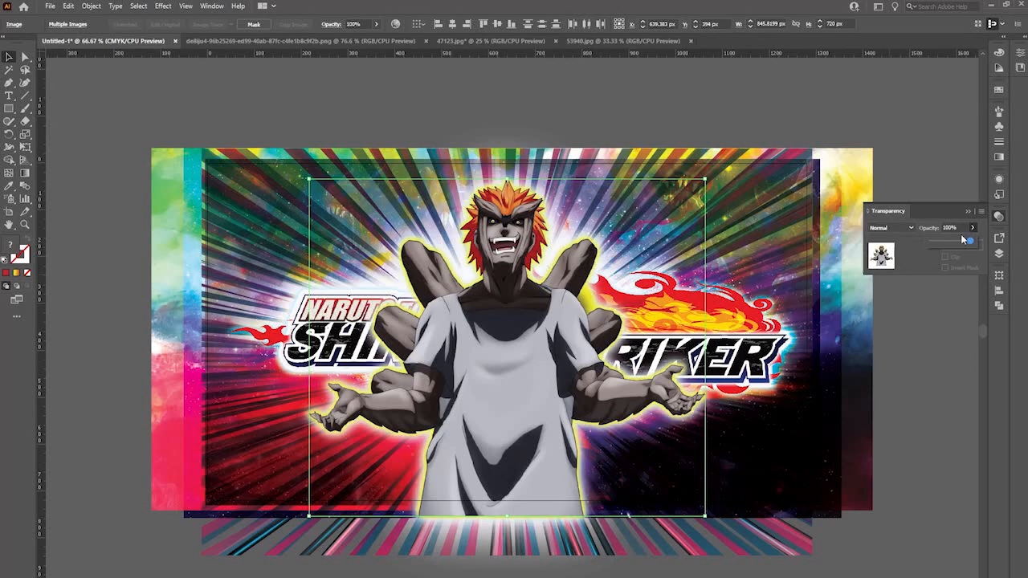
pyautogui.click(957, 245)
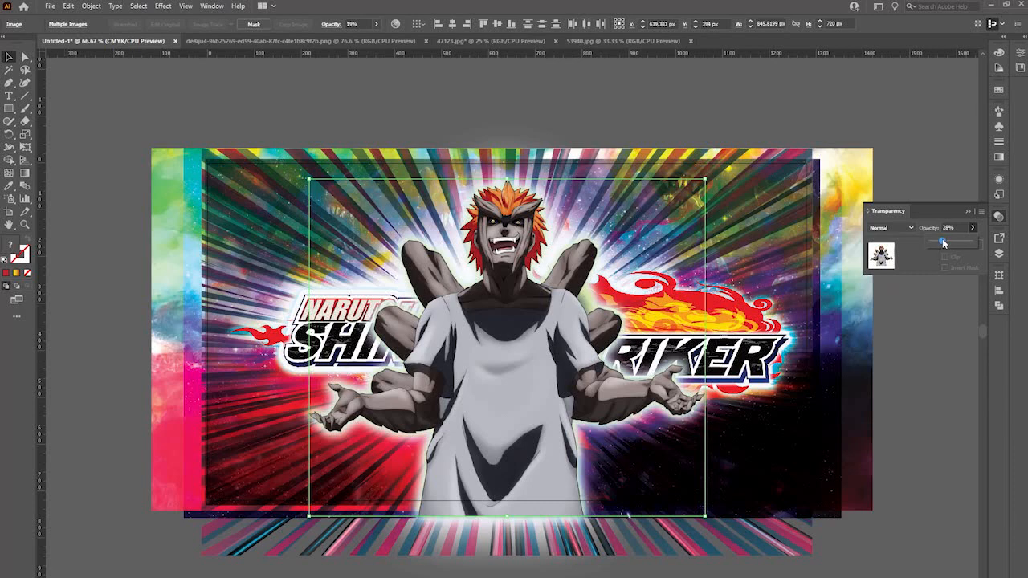
pyautogui.click(855, 412)
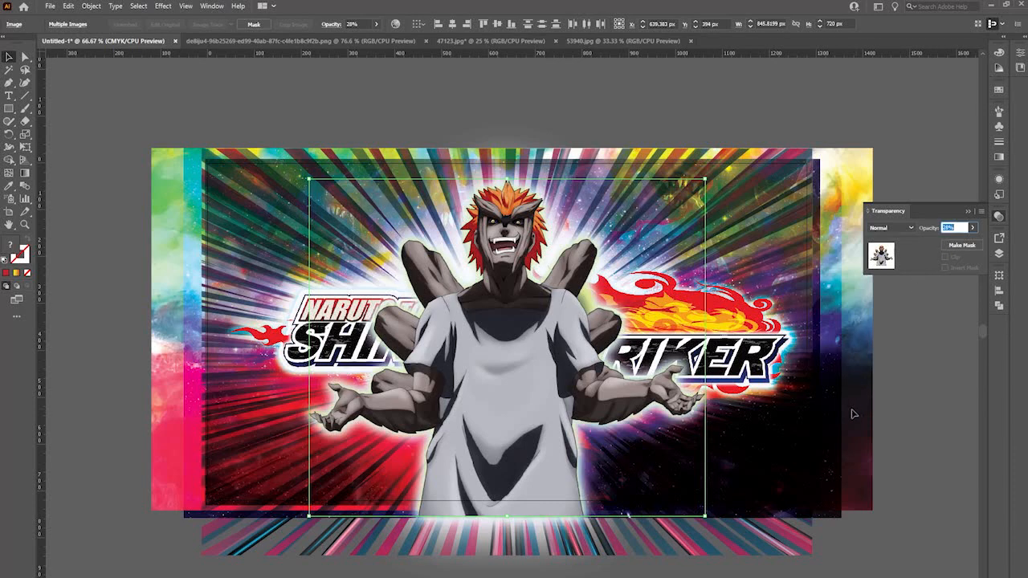
pyautogui.click(851, 481)
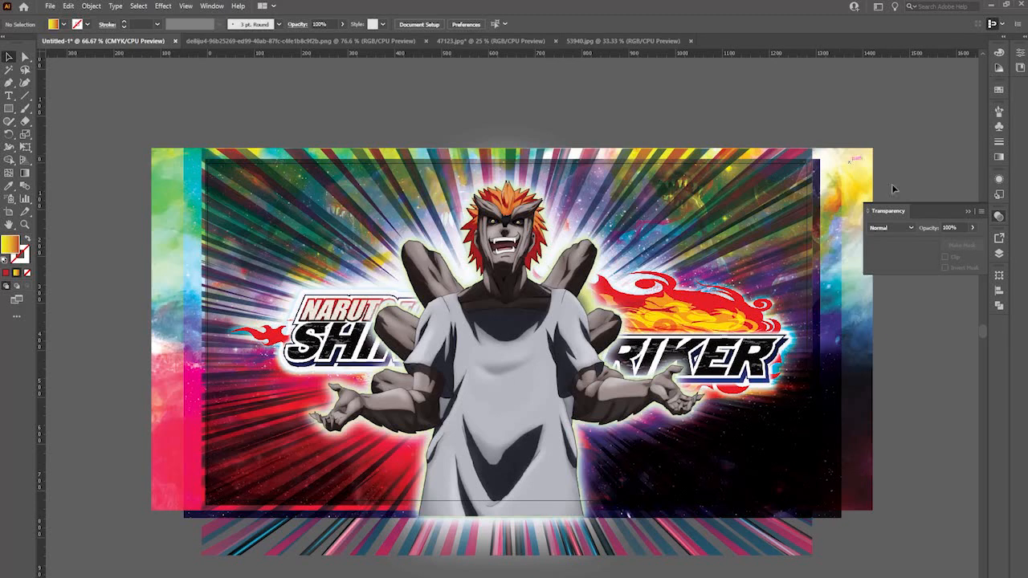
# Compare the artwork with the magenta-glow Layer 3 copy hidden and shown, and unlock that layer
pyautogui.click(999, 253)
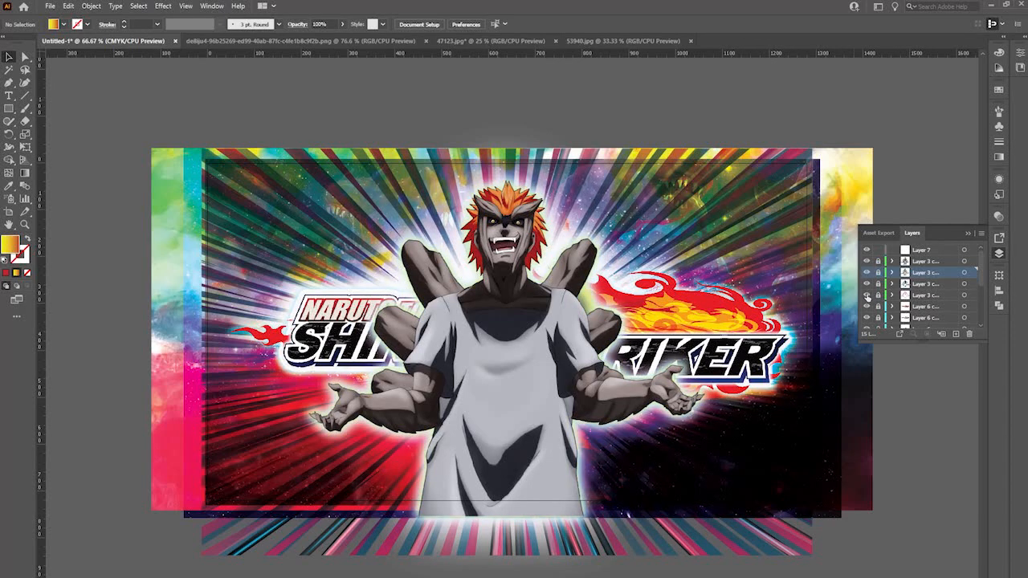
pyautogui.click(866, 297)
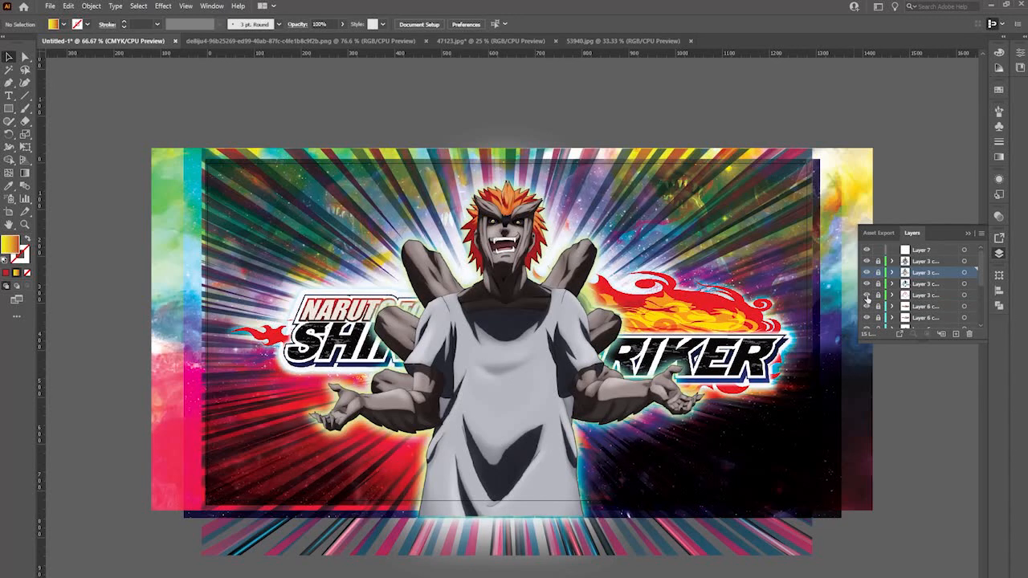
pyautogui.click(867, 296)
pyautogui.click(867, 297)
pyautogui.click(866, 296)
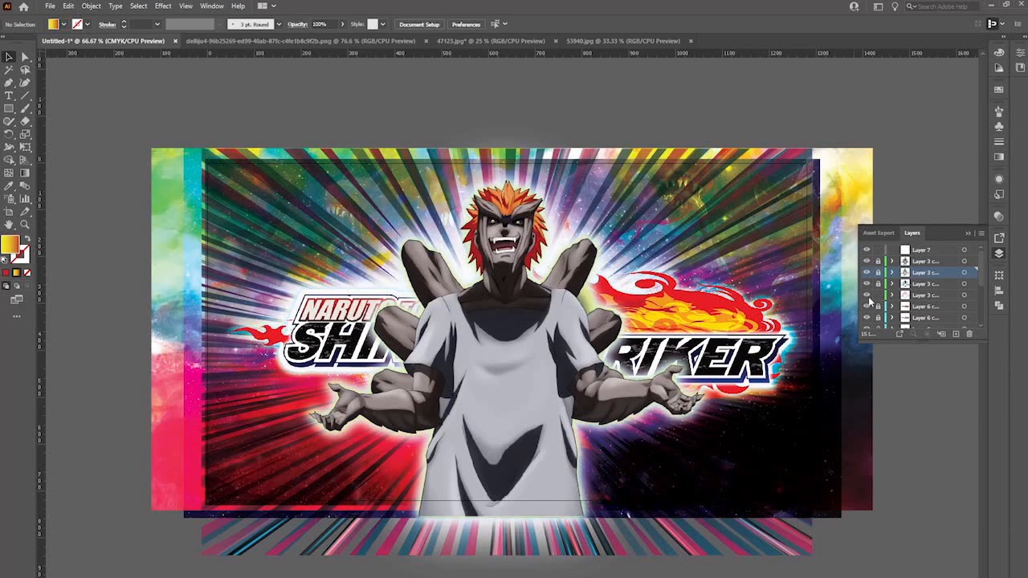
# Select the stacked magenta-glow character images and try the Hard Light blending mode on them
pyautogui.moveTo(464, 118); pyautogui.dragTo(705, 415)
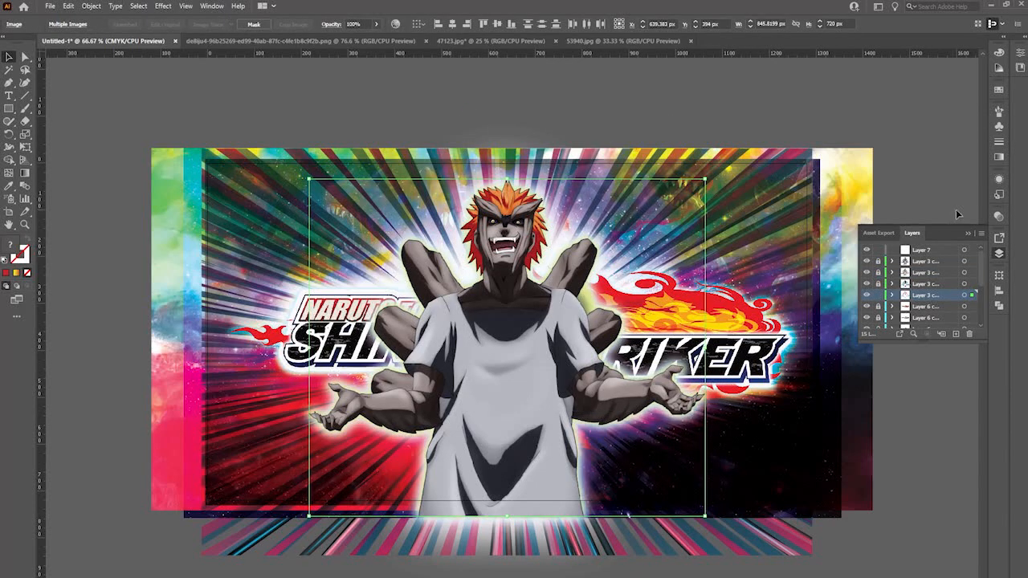
pyautogui.click(999, 216)
pyautogui.click(890, 227)
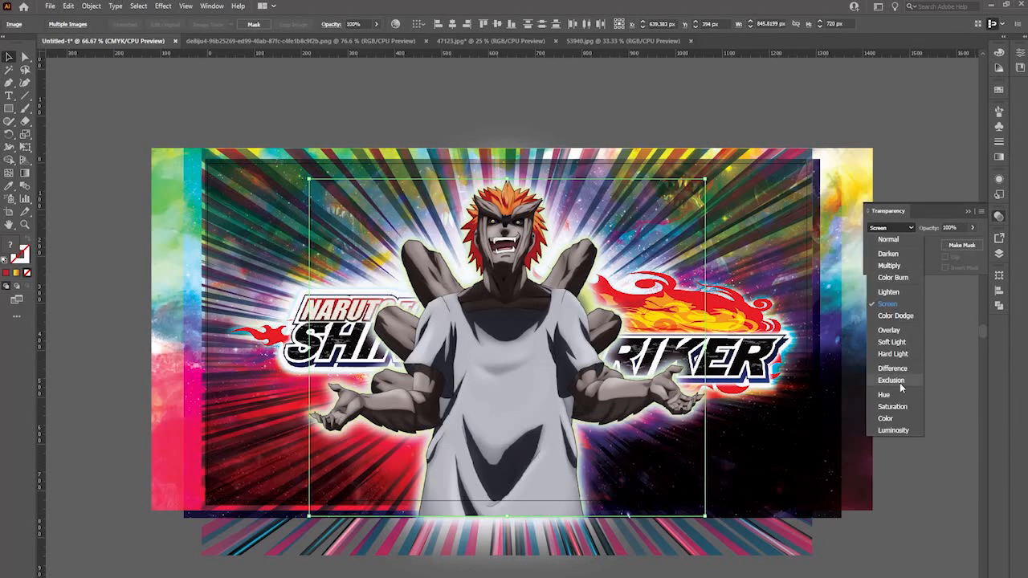
pyautogui.click(894, 355)
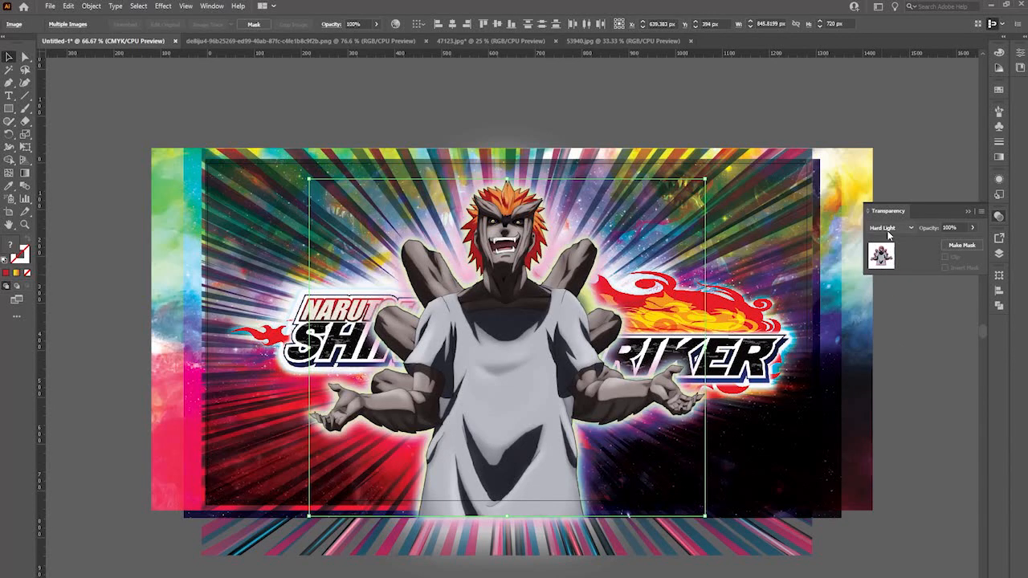
pyautogui.hotkey('ctrl', 'shift', 'a')
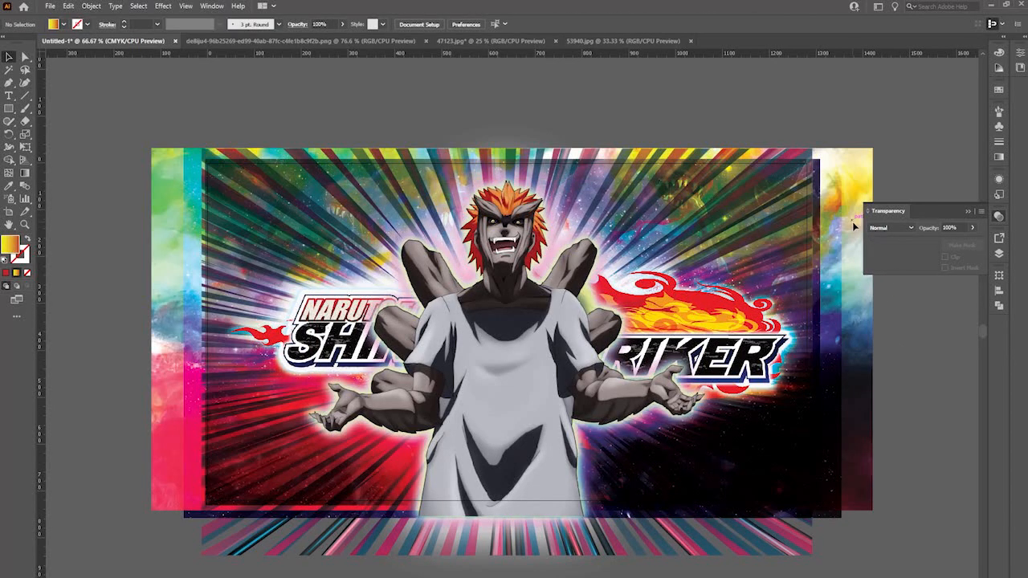
pyautogui.hotkey('ctrl', 'z')
# Try the Overlay blending mode on the magenta-glow images and preview the artwork with nothing selected
pyautogui.click(912, 228)
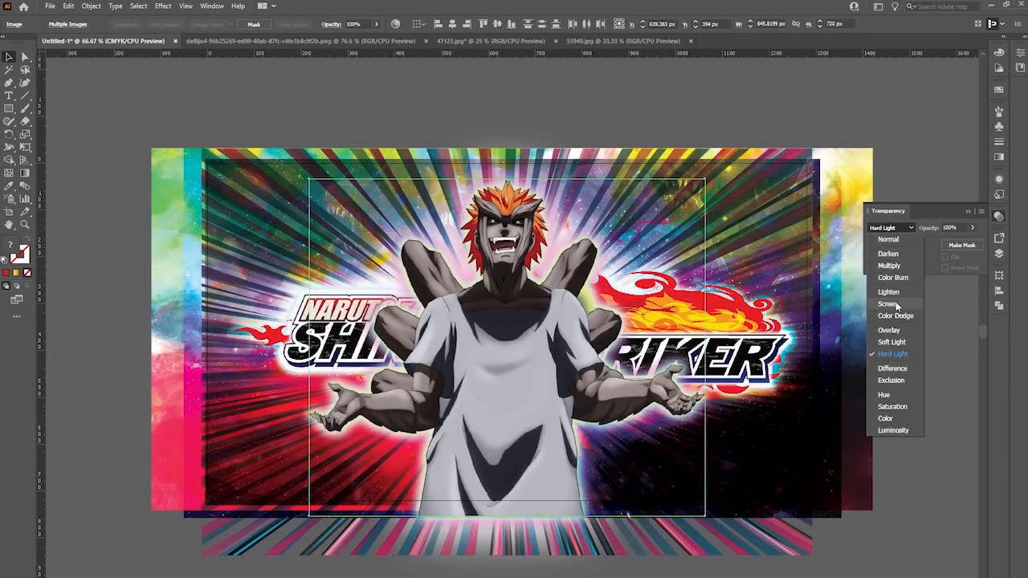
pyautogui.click(887, 326)
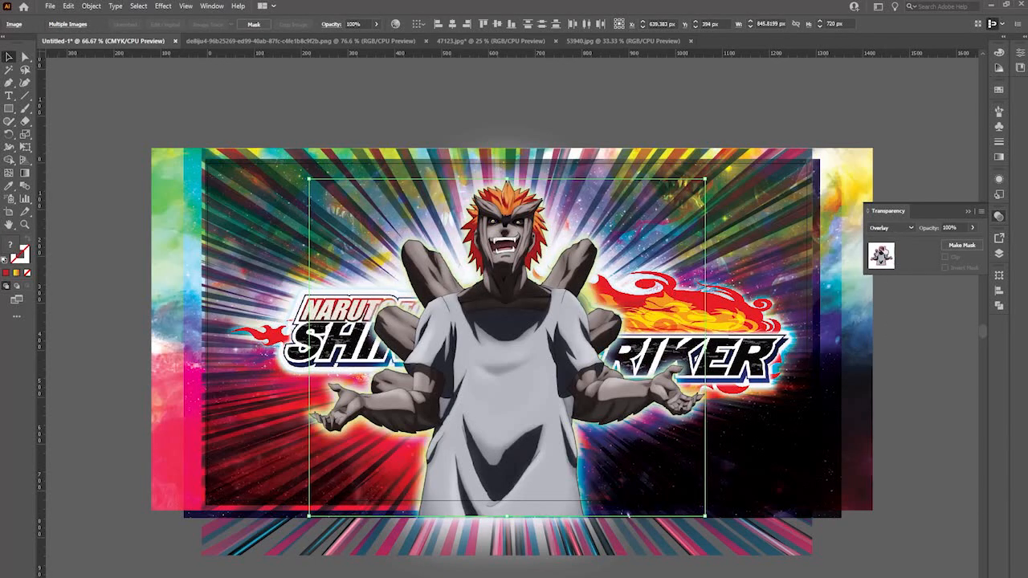
pyautogui.click(899, 228)
pyautogui.click(883, 337)
pyautogui.click(886, 343)
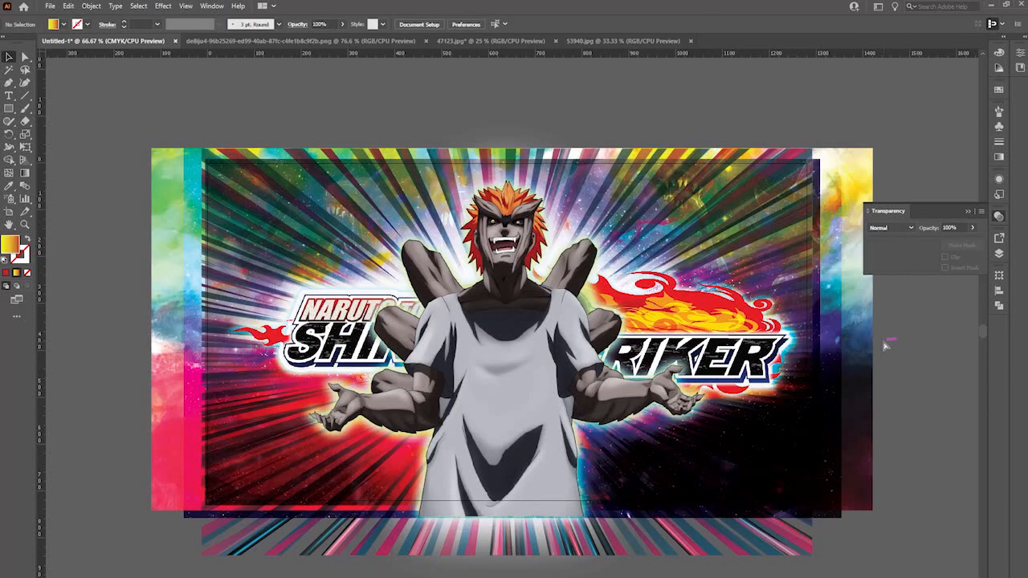
pyautogui.hotkey('ctrl', 'z')
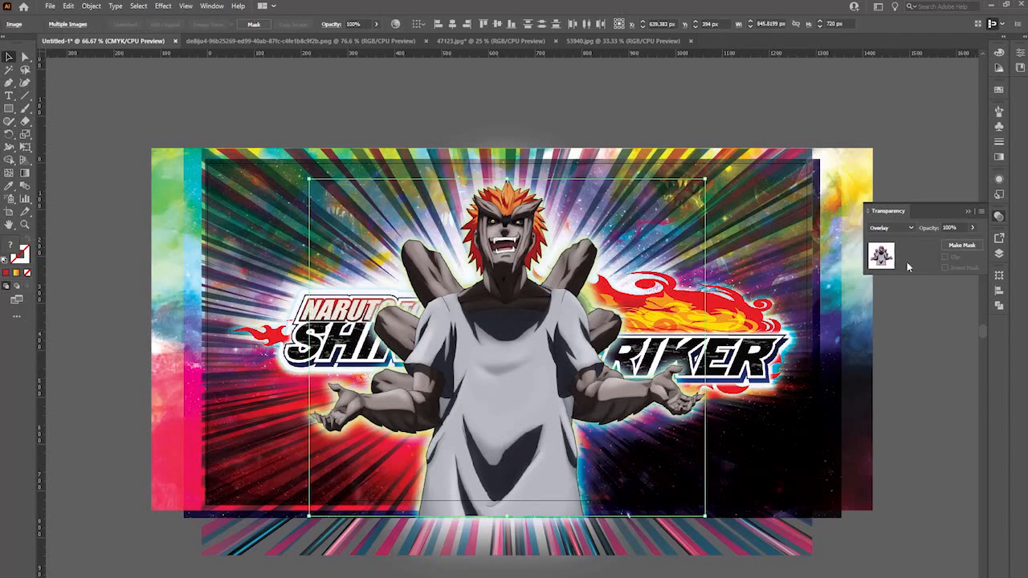
# Try the Soft Light and Hard Light blending modes on the magenta-glow images, previewing the result unselected
pyautogui.click(905, 229)
pyautogui.click(893, 344)
pyautogui.click(892, 227)
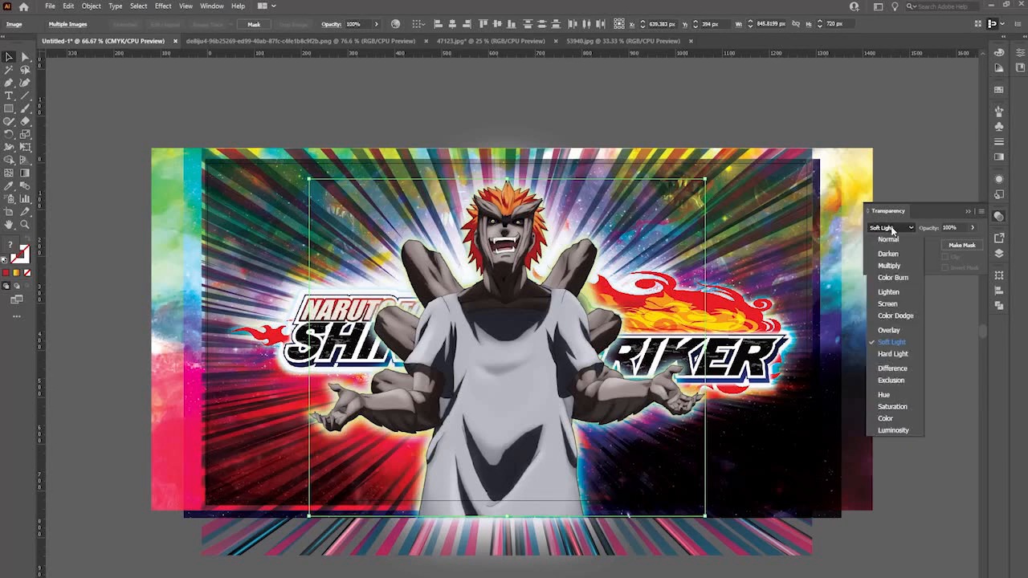
pyautogui.click(895, 353)
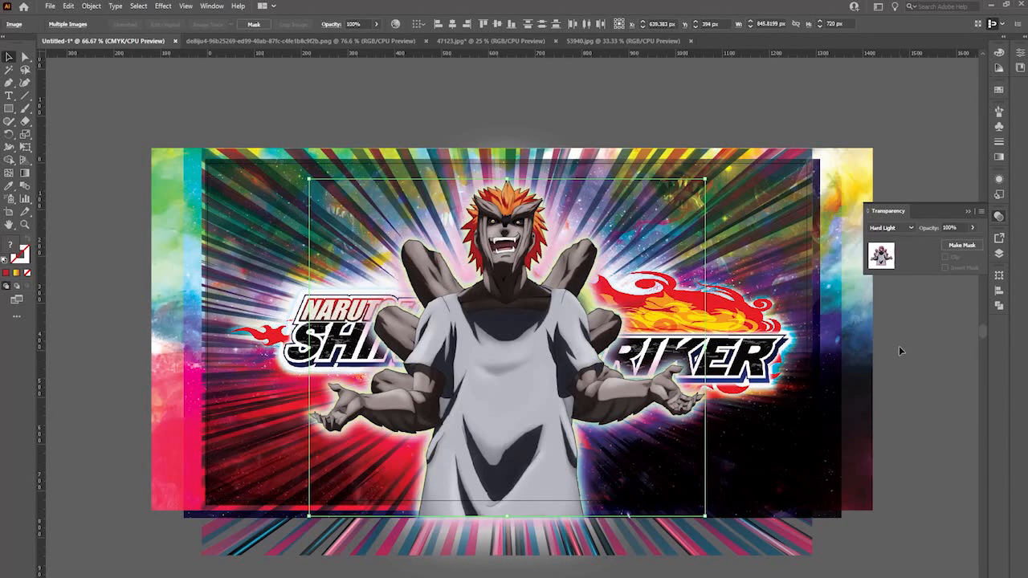
pyautogui.click(888, 367)
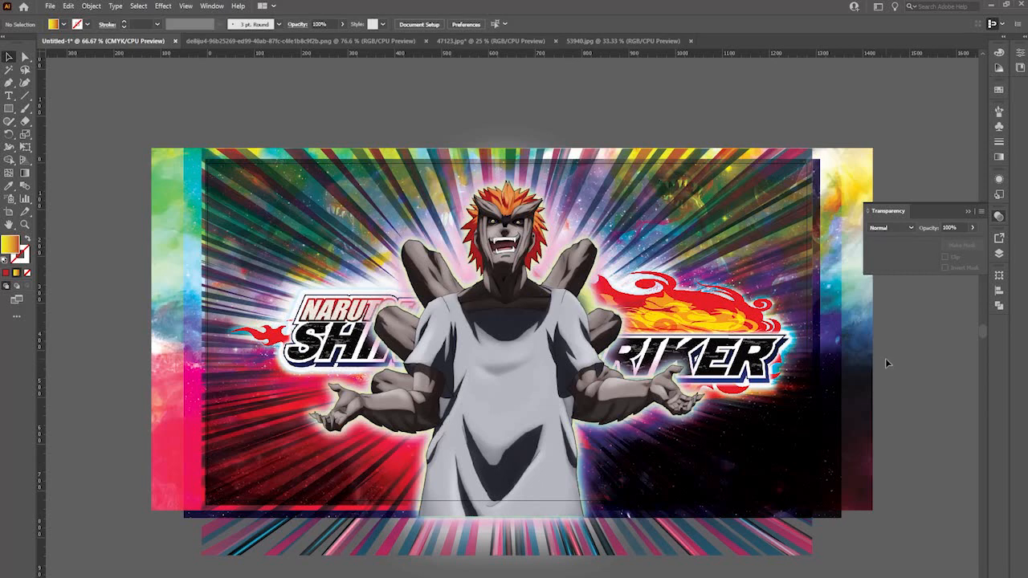
pyautogui.click(674, 406)
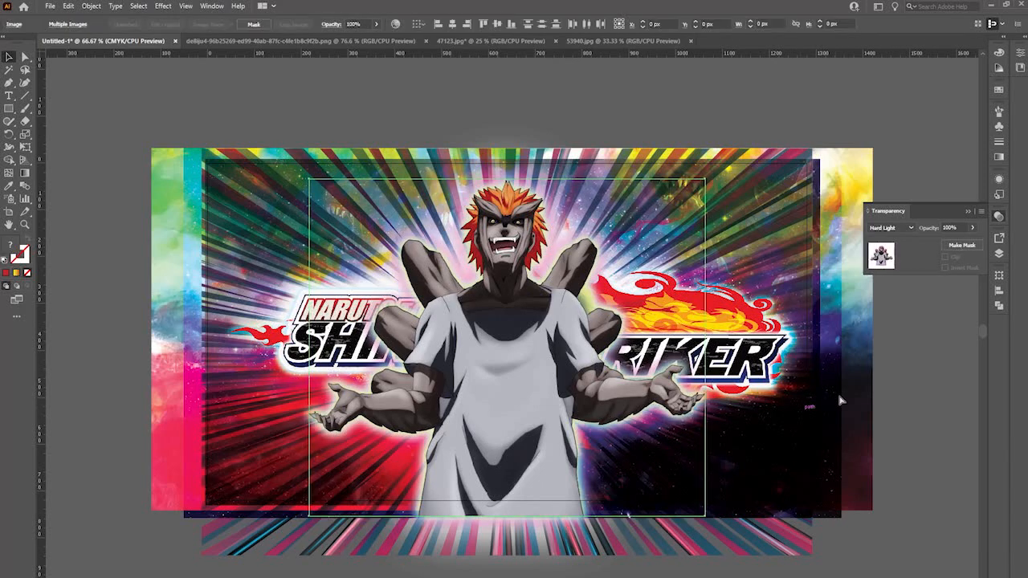
# Try the Difference and Exclusion blending modes on the magenta-glow images
pyautogui.click(889, 228)
pyautogui.click(884, 370)
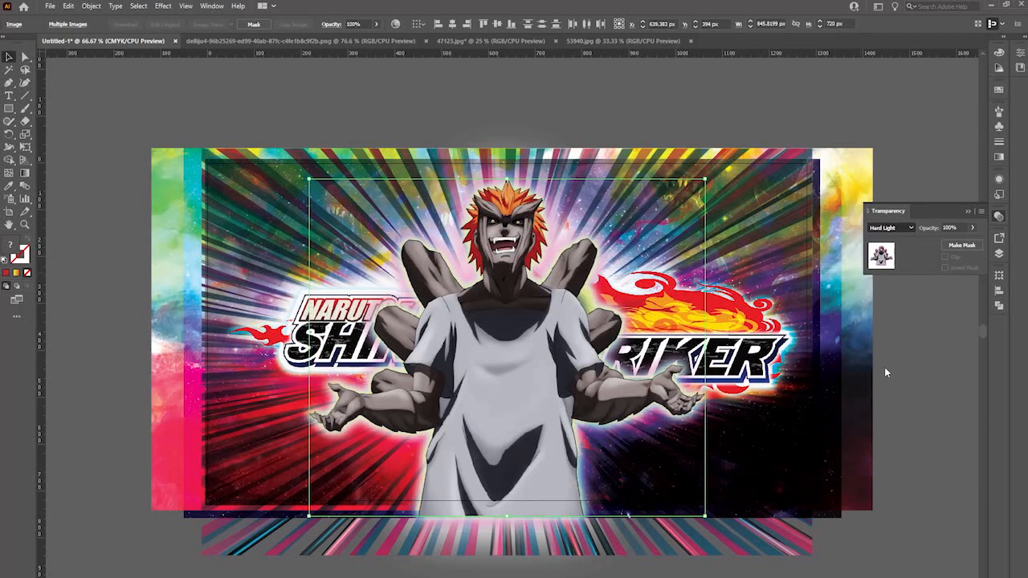
pyautogui.press('Down')
pyautogui.click(895, 229)
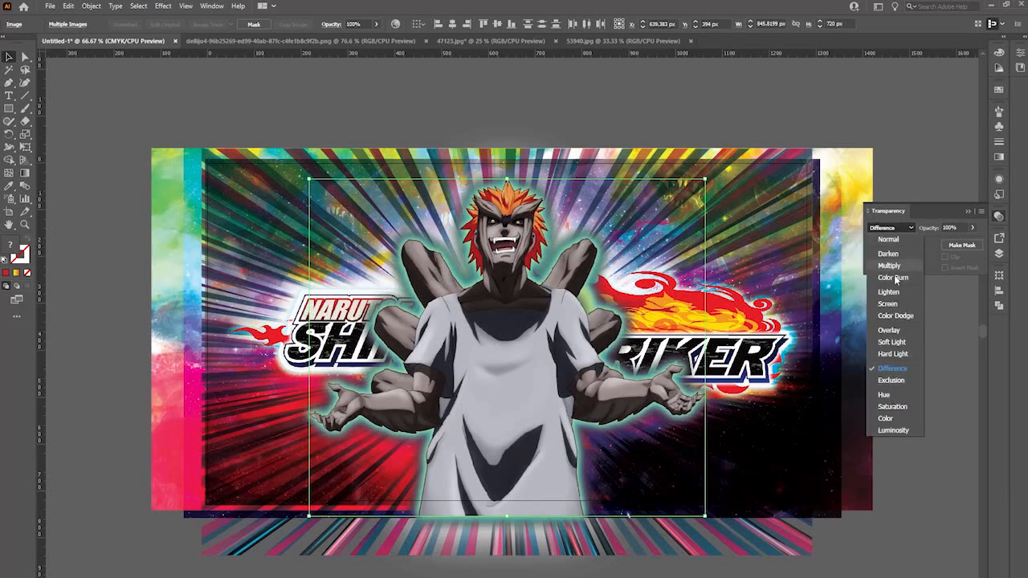
pyautogui.click(889, 381)
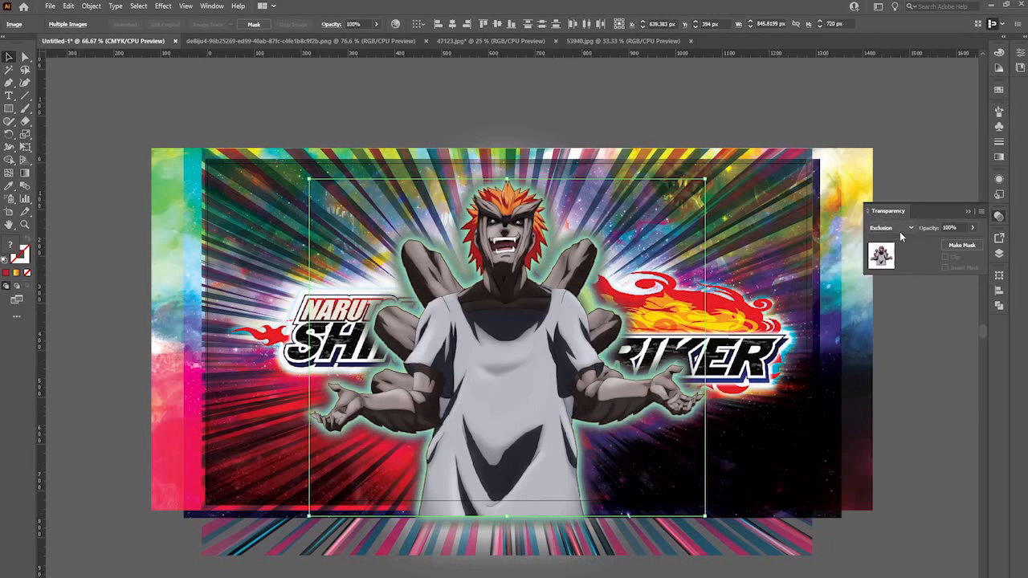
# Try the Hue and Color blending modes on the magenta-glow images, set them to Saturation, and deselect them
pyautogui.click(899, 231)
pyautogui.click(895, 394)
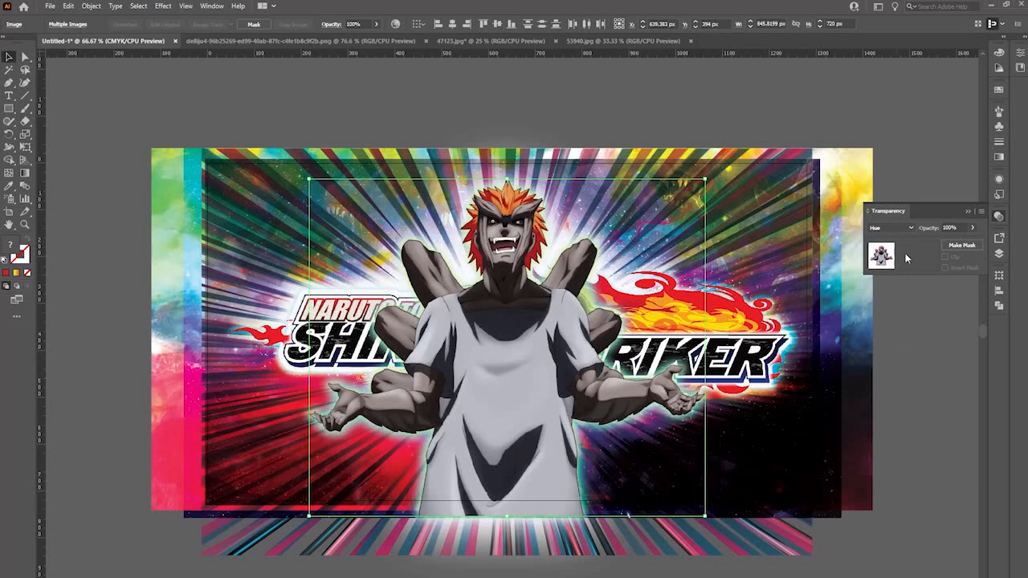
pyautogui.click(895, 228)
pyautogui.click(900, 416)
pyautogui.click(897, 231)
pyautogui.click(899, 411)
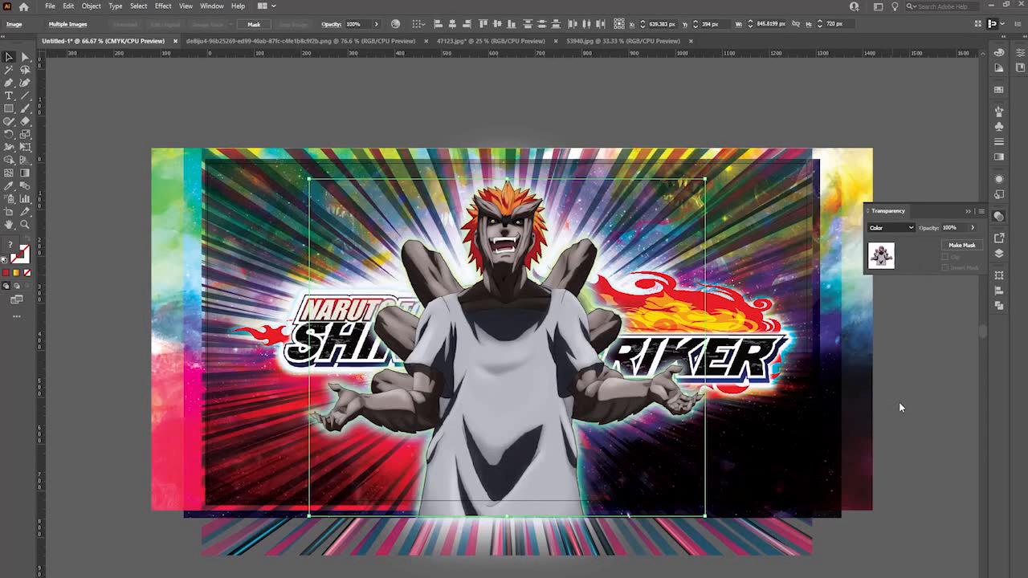
pyautogui.click(889, 354)
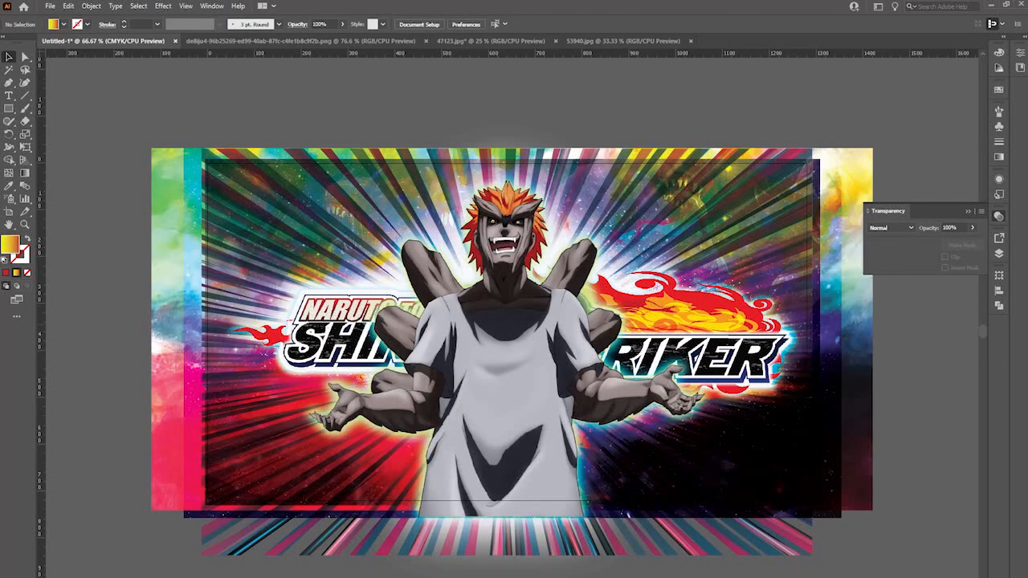
pyautogui.click(636, 367)
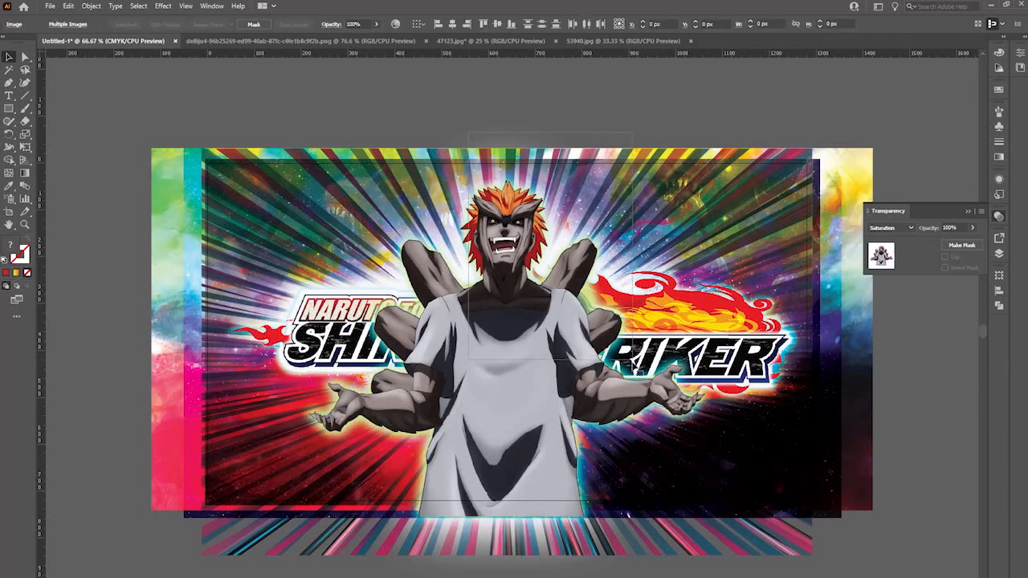
pyautogui.click(742, 526)
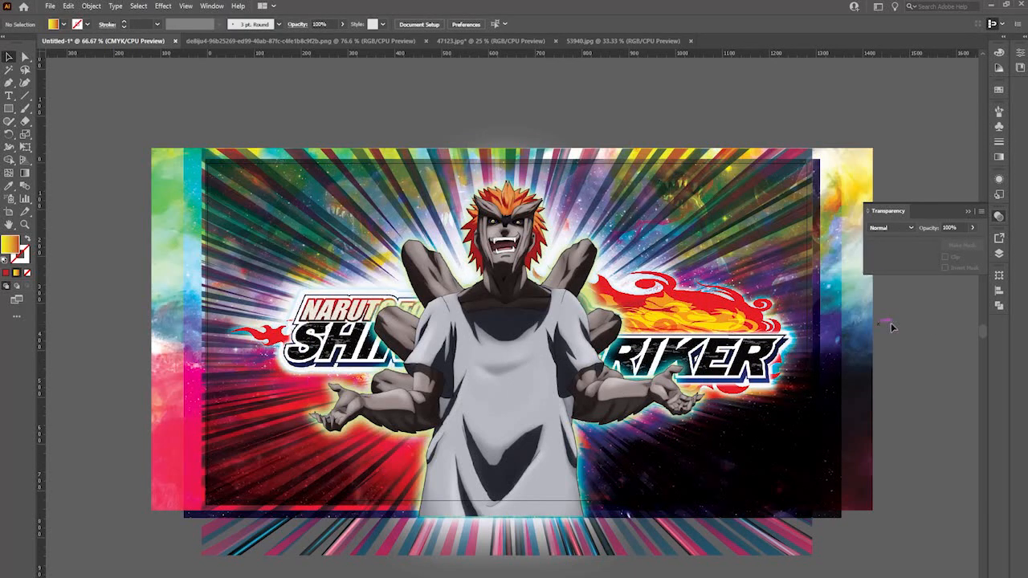
# Lock the magenta-glow layer and compare the artwork with the teal-glow layer hidden and shown
pyautogui.click(998, 253)
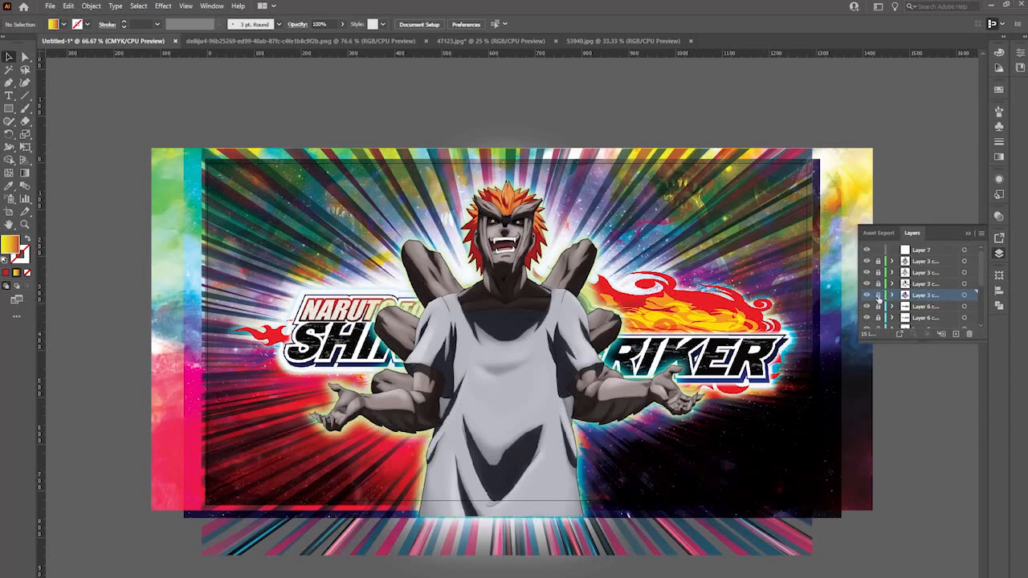
pyautogui.click(866, 284)
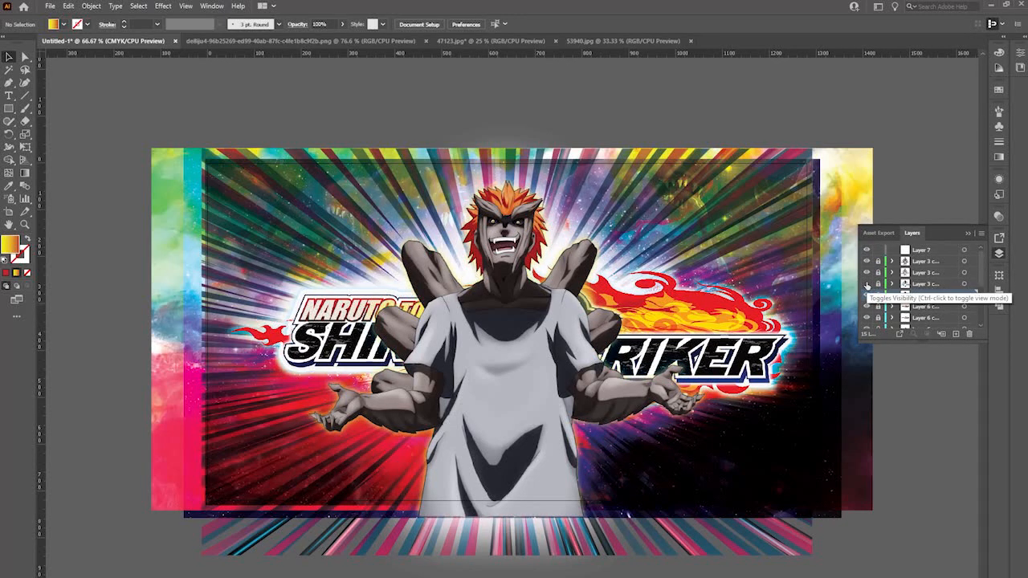
pyautogui.click(866, 284)
# Compare the artwork with the yellow-glow layer hidden and shown, leaving that layer hidden and highlighted in the layer list
pyautogui.click(865, 272)
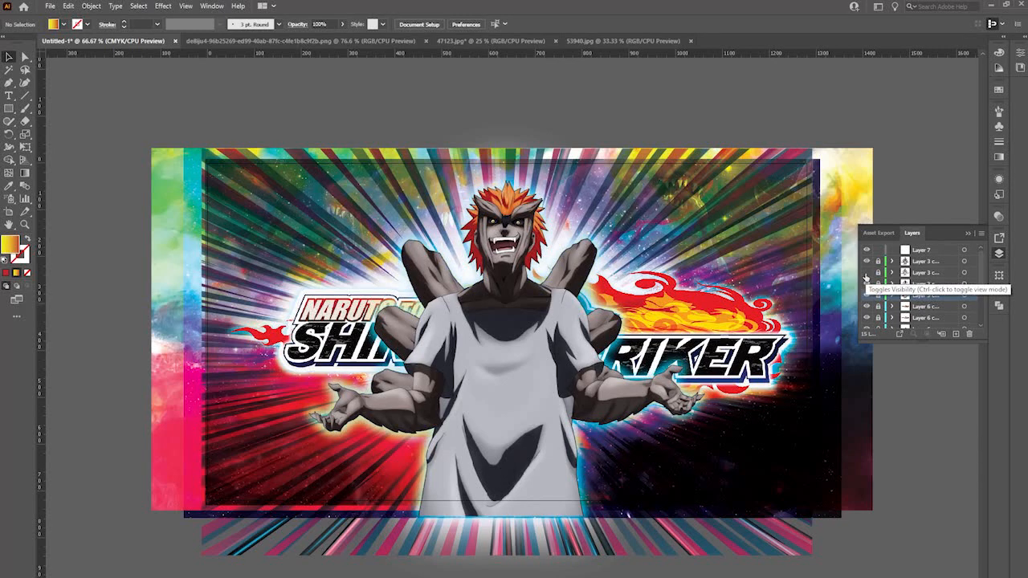
pyautogui.click(865, 273)
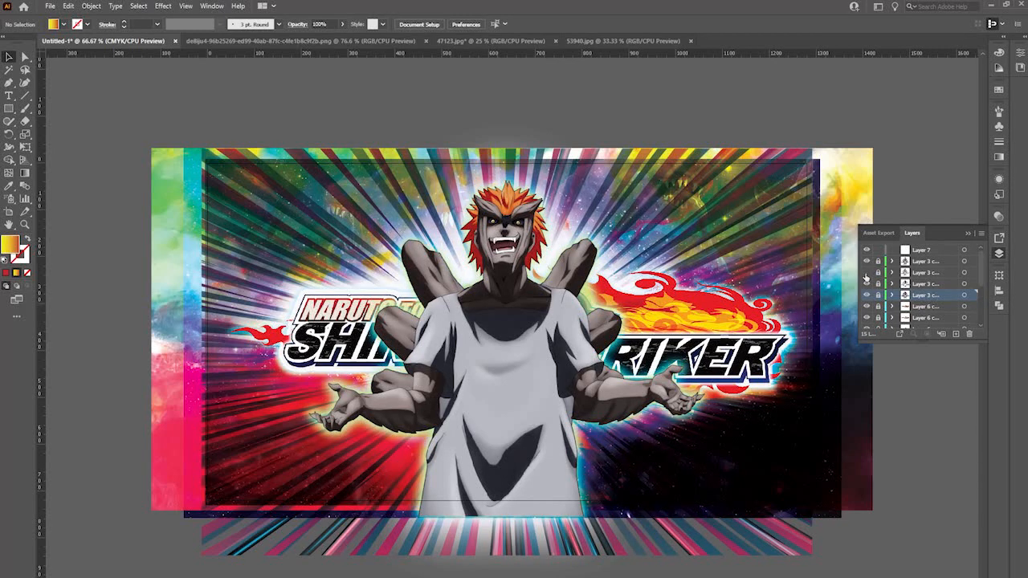
pyautogui.click(866, 274)
pyautogui.click(866, 273)
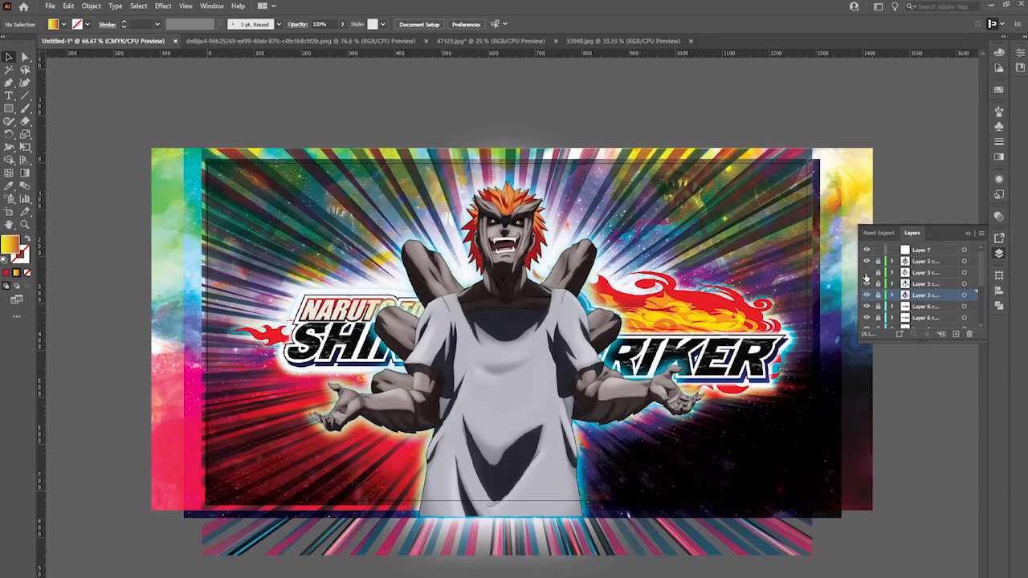
pyautogui.click(923, 273)
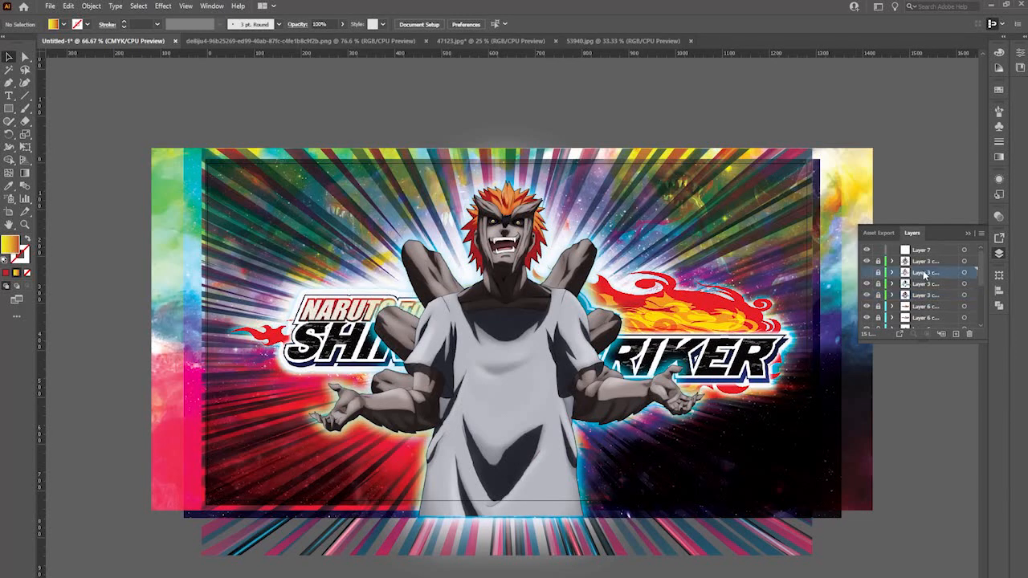
# Toggle the yellow-glow layer's visibility again to judge its effect around the character, leaving it hidden
pyautogui.click(866, 274)
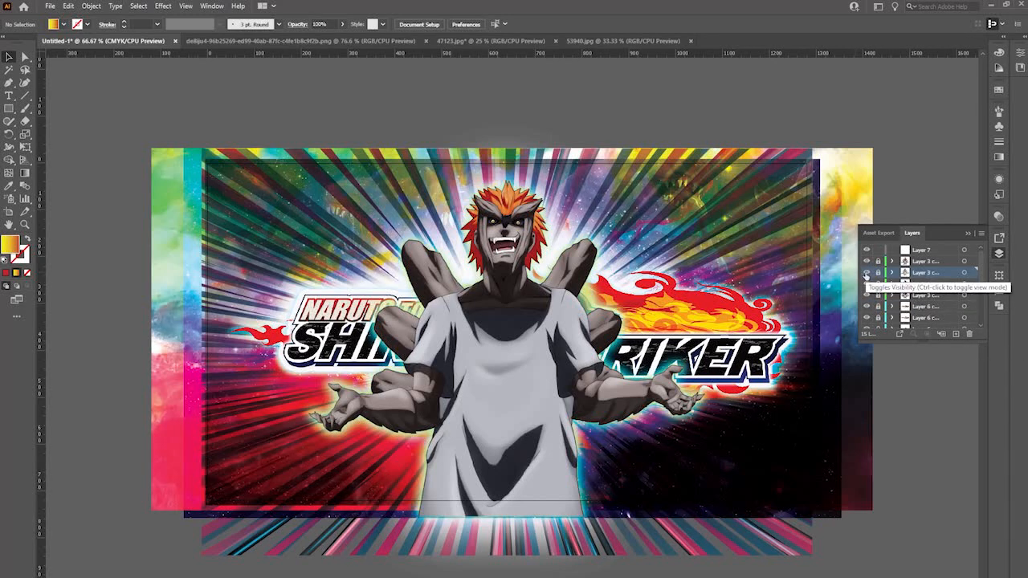
pyautogui.click(866, 273)
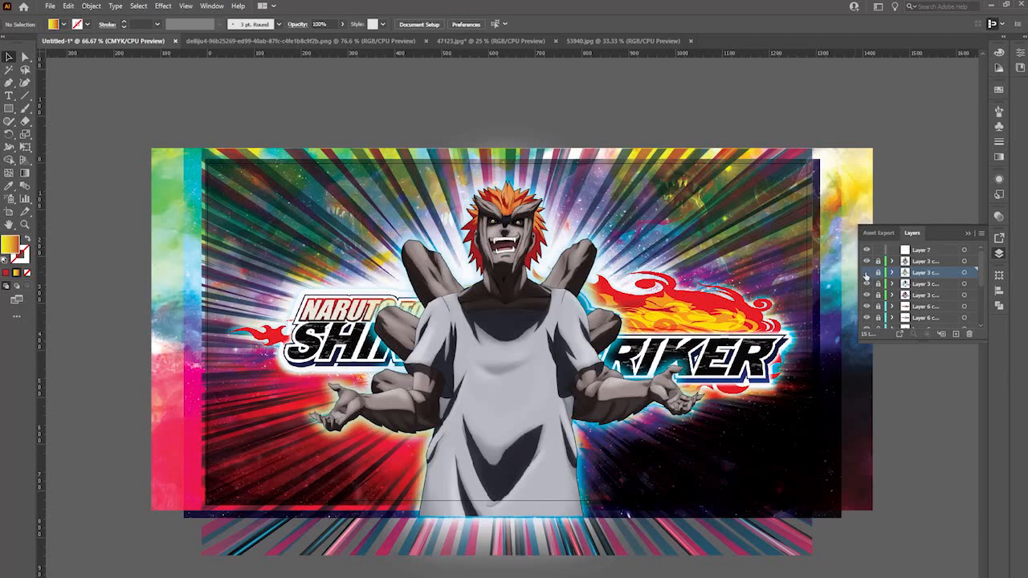
pyautogui.click(866, 274)
pyautogui.click(866, 273)
# Draw a rectangle about 1280 by 724 px over the artboard on Layer 7, and reduce its height to 720 px
pyautogui.click(930, 251)
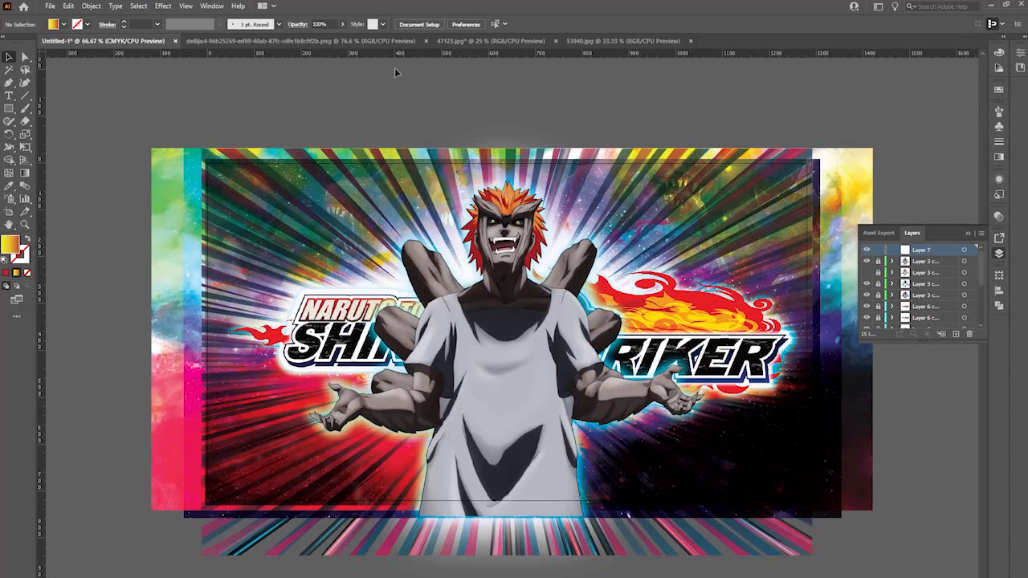
pyautogui.click(9, 110)
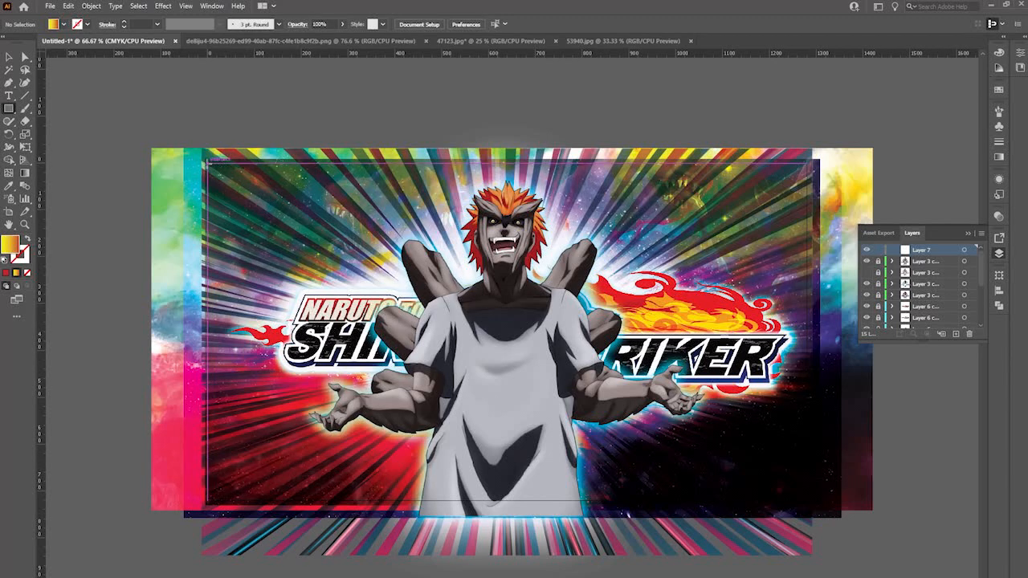
pyautogui.moveTo(206, 163); pyautogui.dragTo(806, 501)
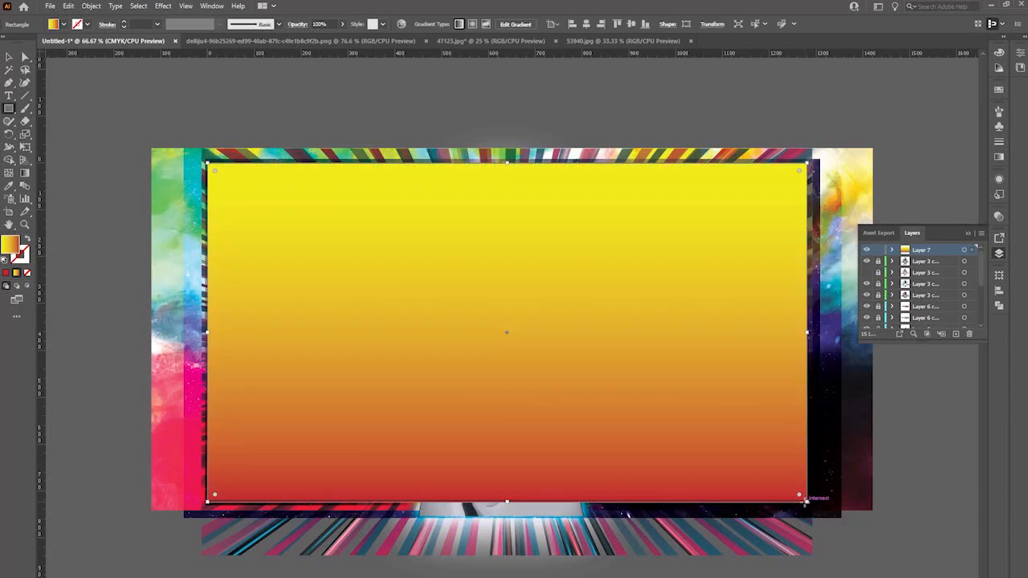
pyautogui.click(9, 58)
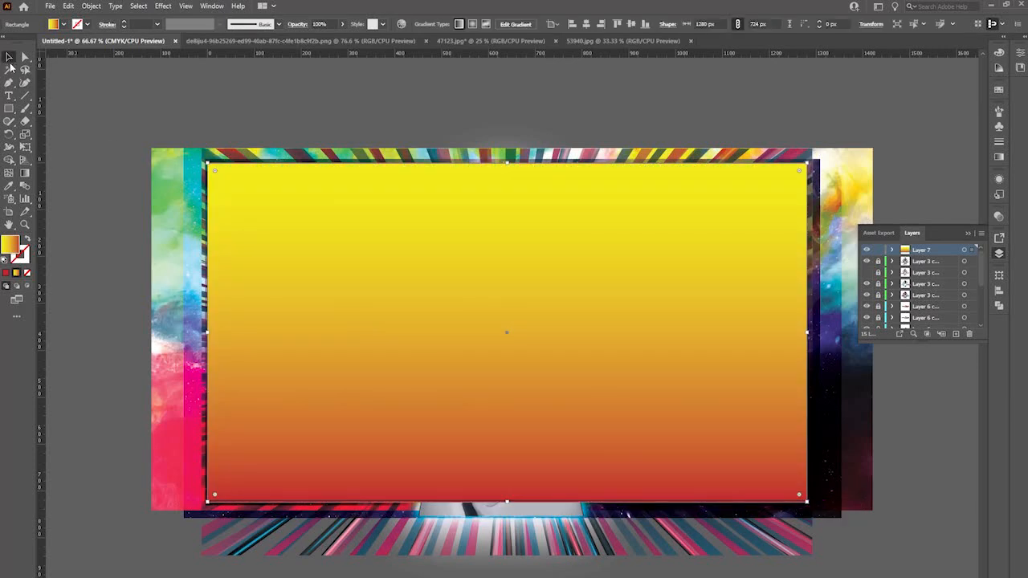
pyautogui.moveTo(507, 504); pyautogui.dragTo(505, 499)
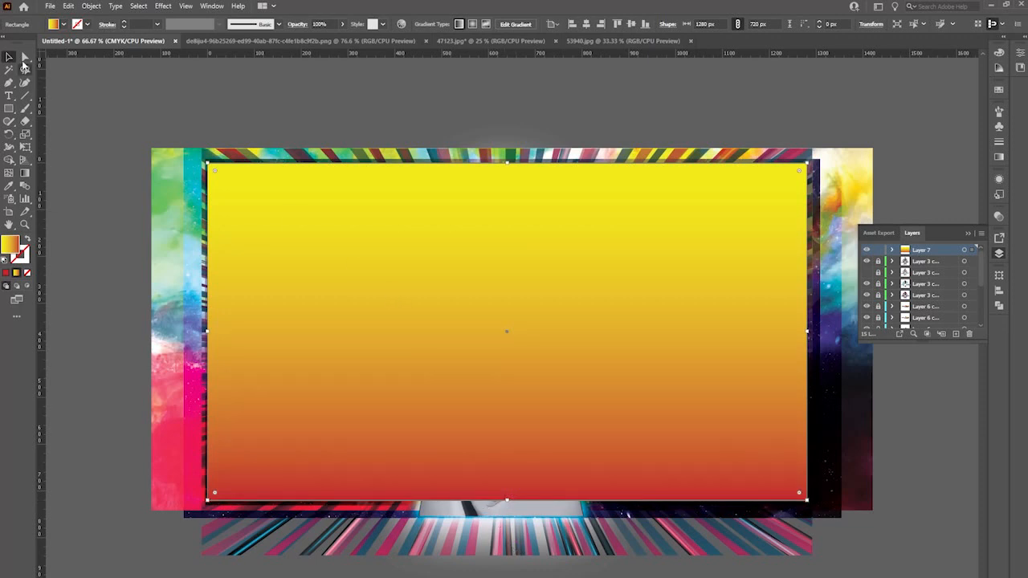
# Reselect the rectangle and replace its gradient appearance with the default white fill and black stroke
pyautogui.click(97, 85)
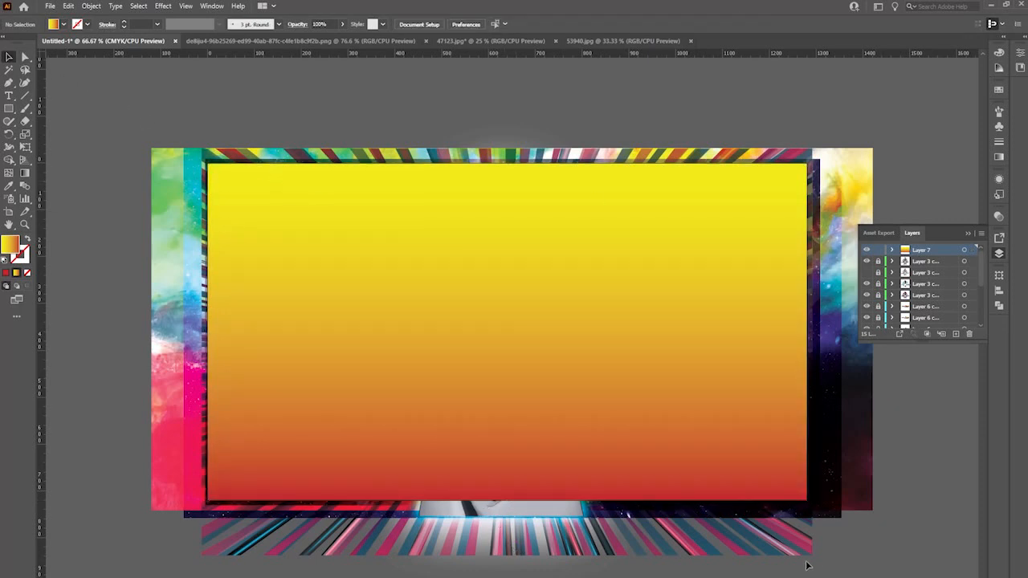
pyautogui.moveTo(363, 110); pyautogui.dragTo(586, 301)
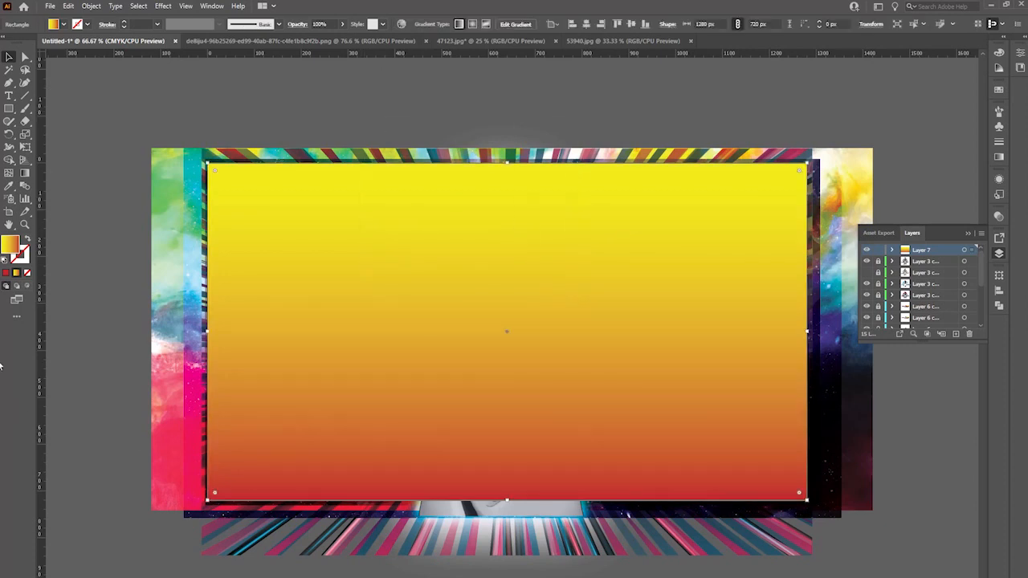
pyautogui.click(4, 262)
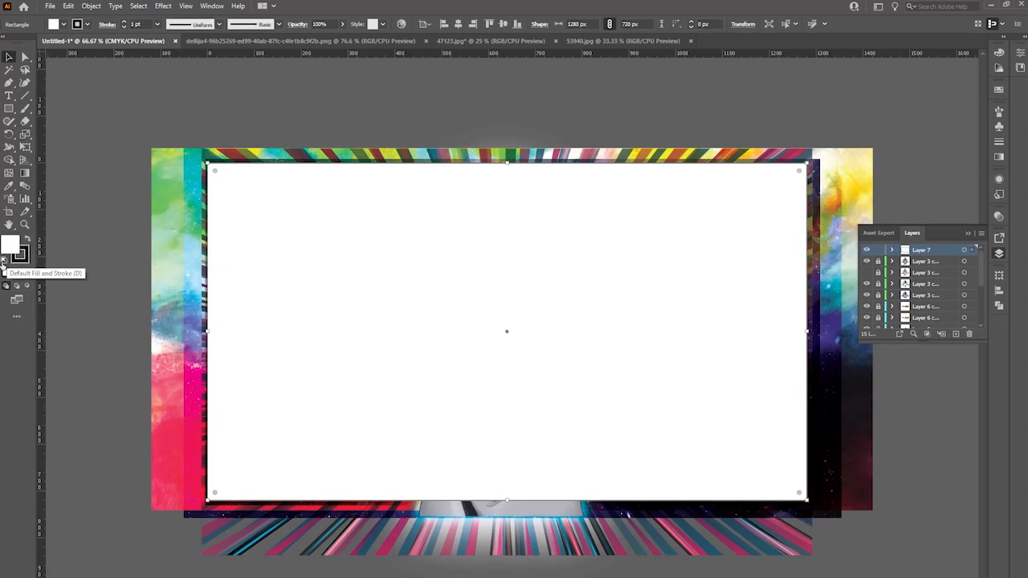
pyautogui.click(17, 277)
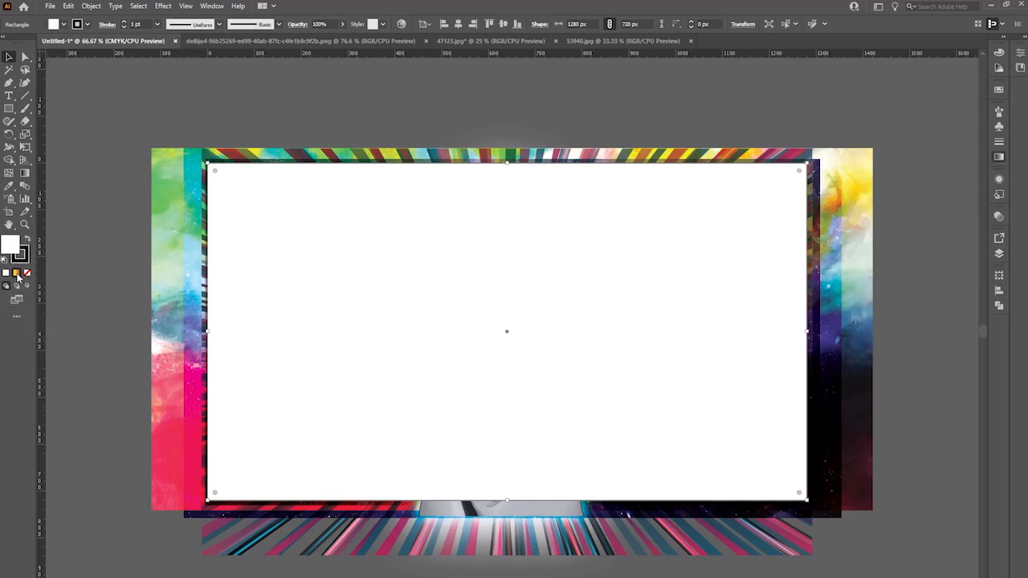
pyautogui.click(17, 275)
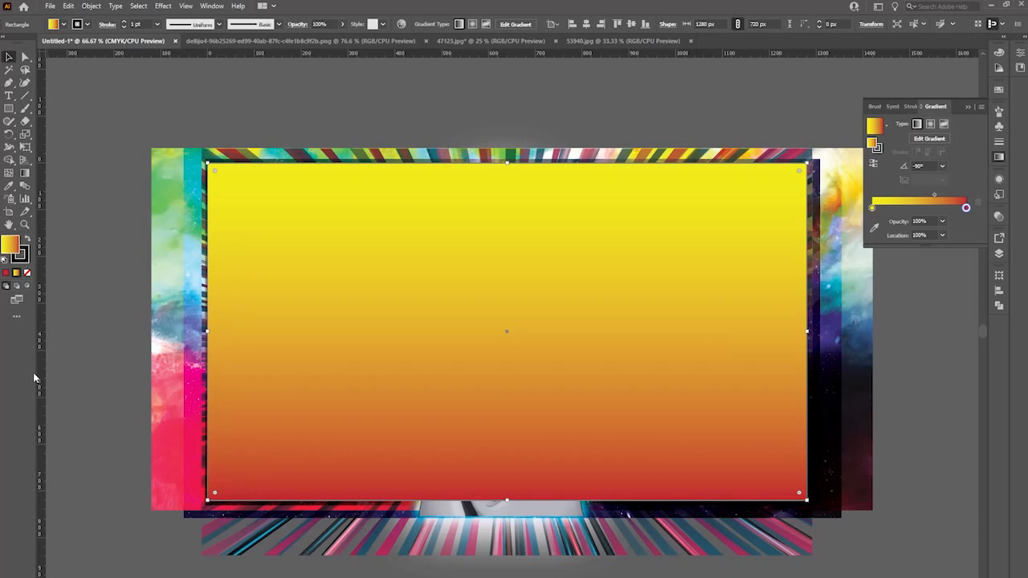
pyautogui.press('d')
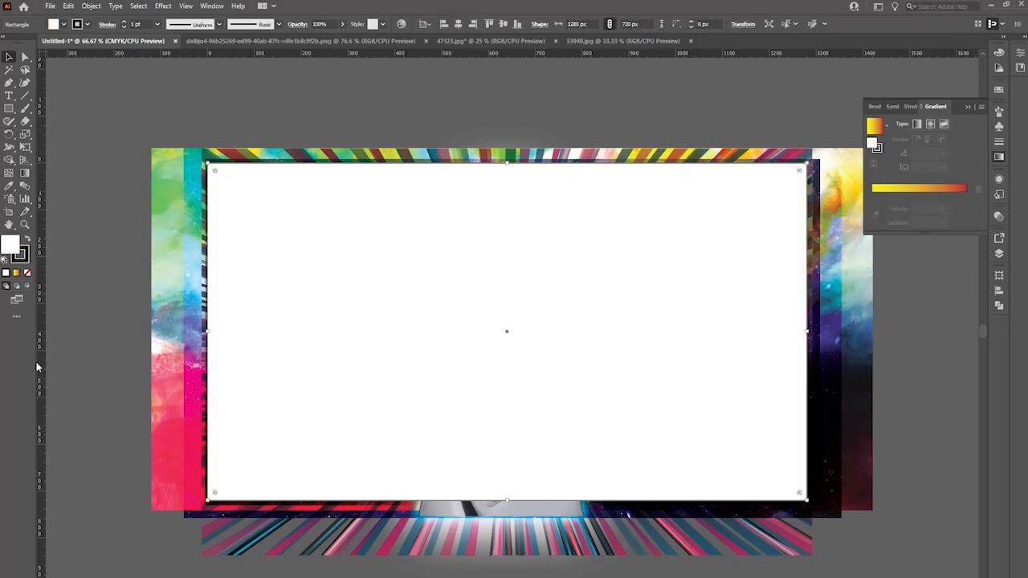
# Set the rectangle's stroke weight to 12 pt and deselect it
pyautogui.click(25, 264)
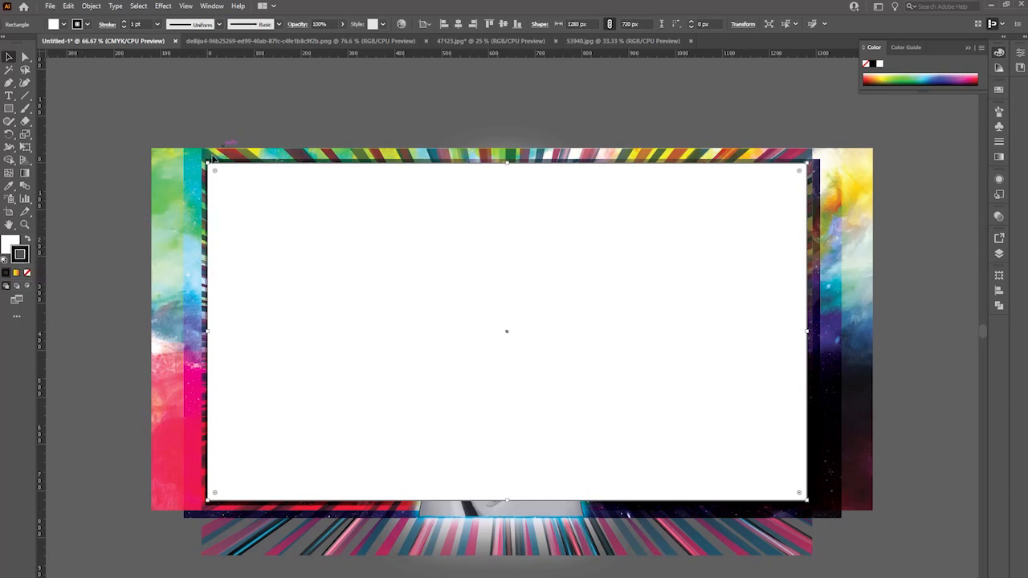
pyautogui.click(158, 25)
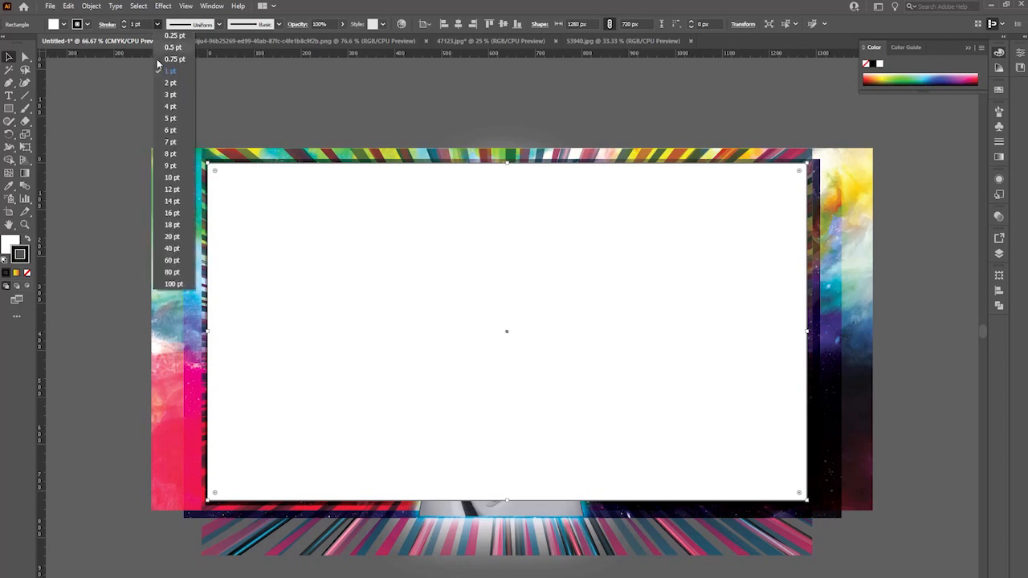
pyautogui.click(170, 189)
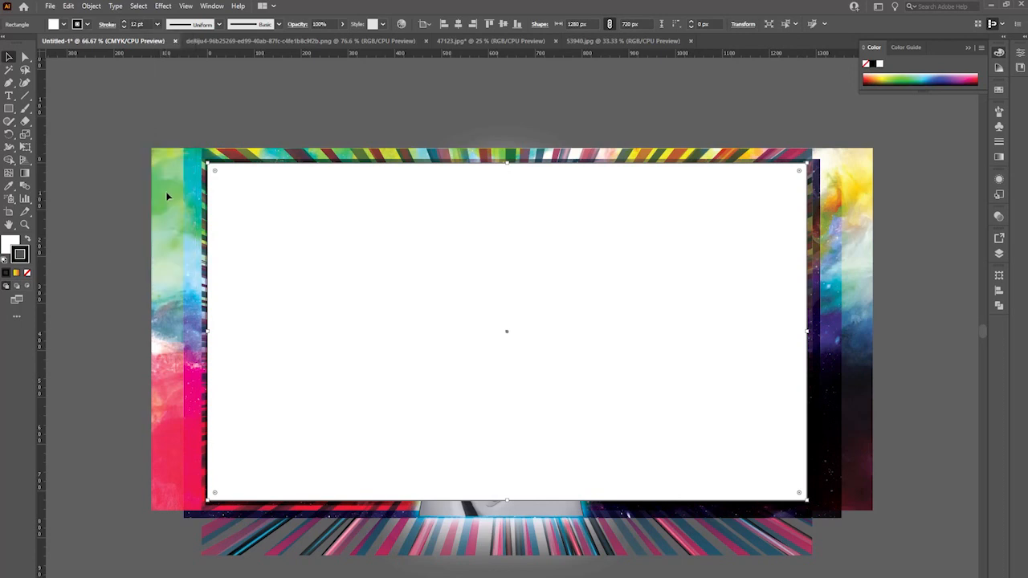
pyautogui.click(177, 261)
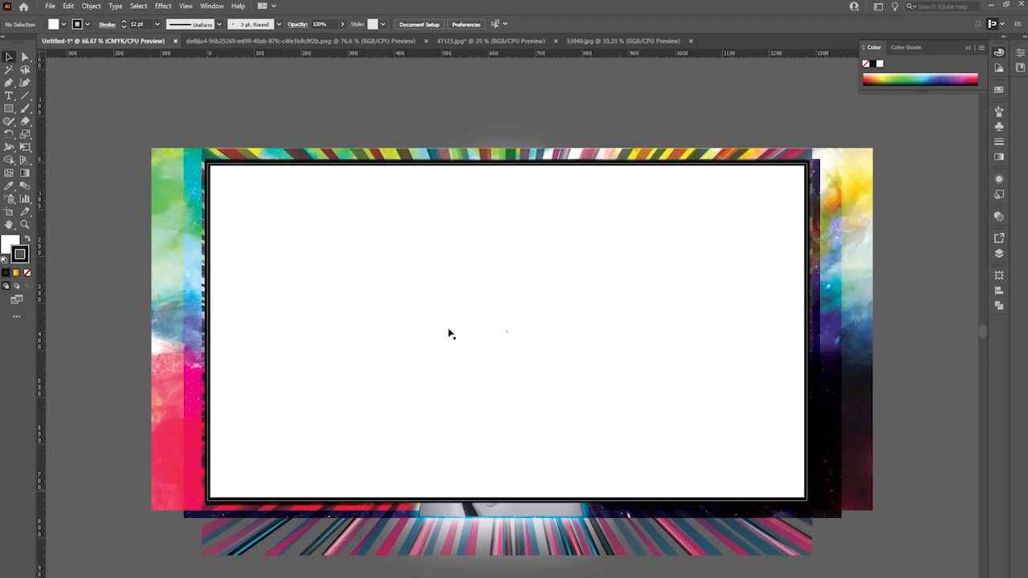
# Remove the rectangle's white fill so that only its black outline frames the artwork
pyautogui.click(27, 274)
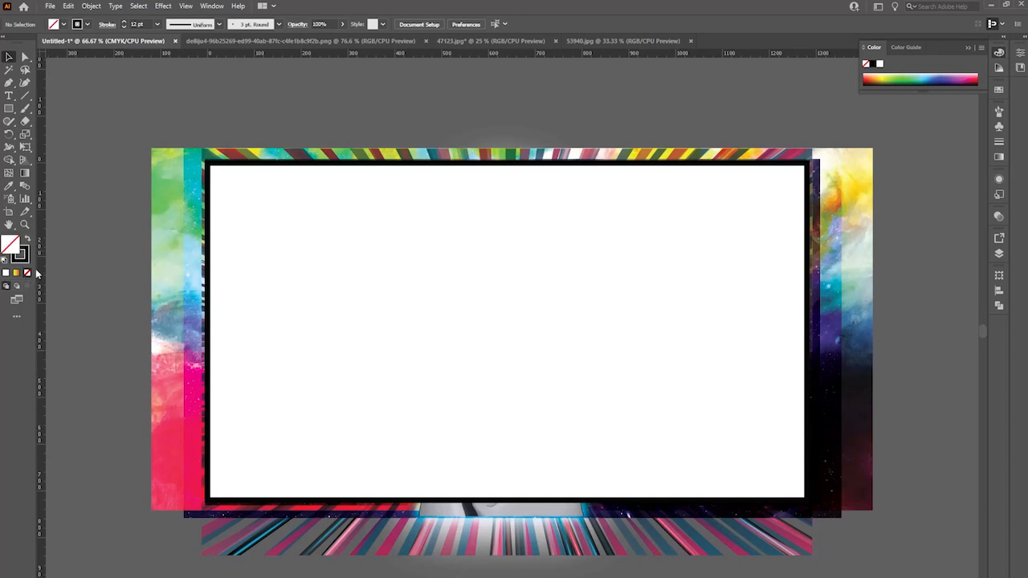
pyautogui.click(354, 278)
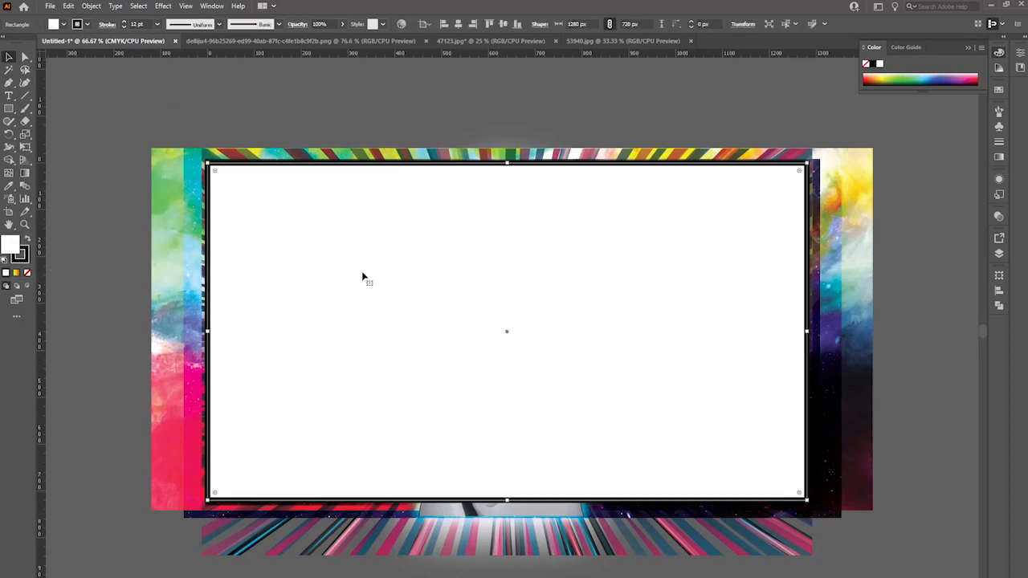
pyautogui.click(28, 273)
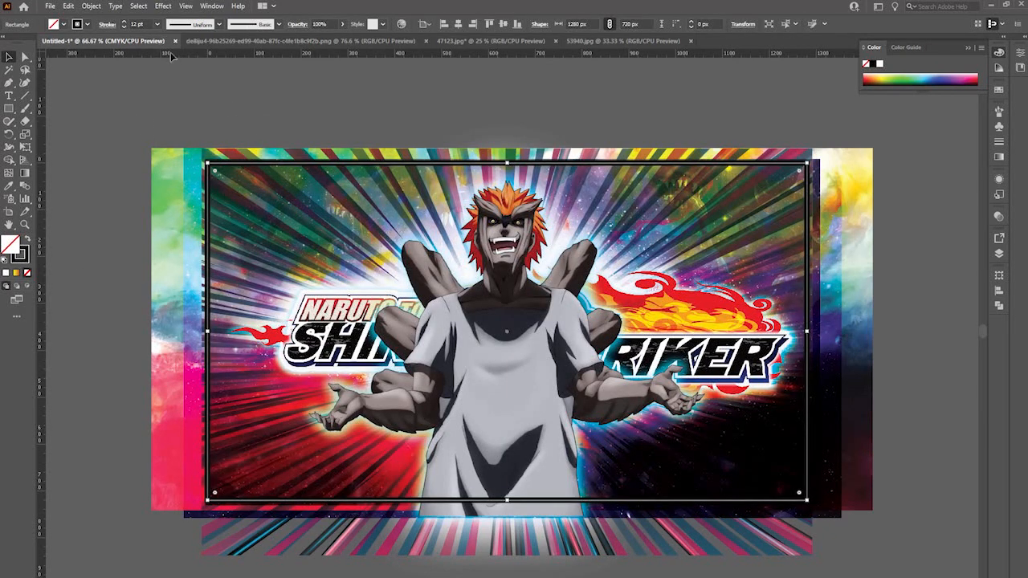
# Thicken the frame's stroke to 20 pt and deselect it
pyautogui.click(223, 152)
pyautogui.click(262, 225)
pyautogui.click(127, 218)
pyautogui.click(236, 200)
pyautogui.click(157, 24)
pyautogui.click(172, 236)
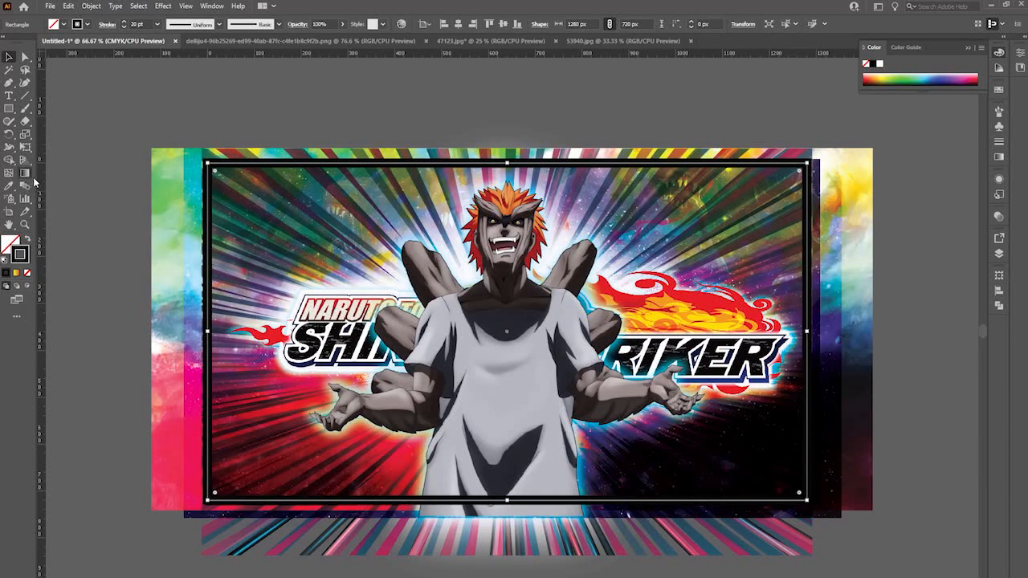
pyautogui.click(157, 163)
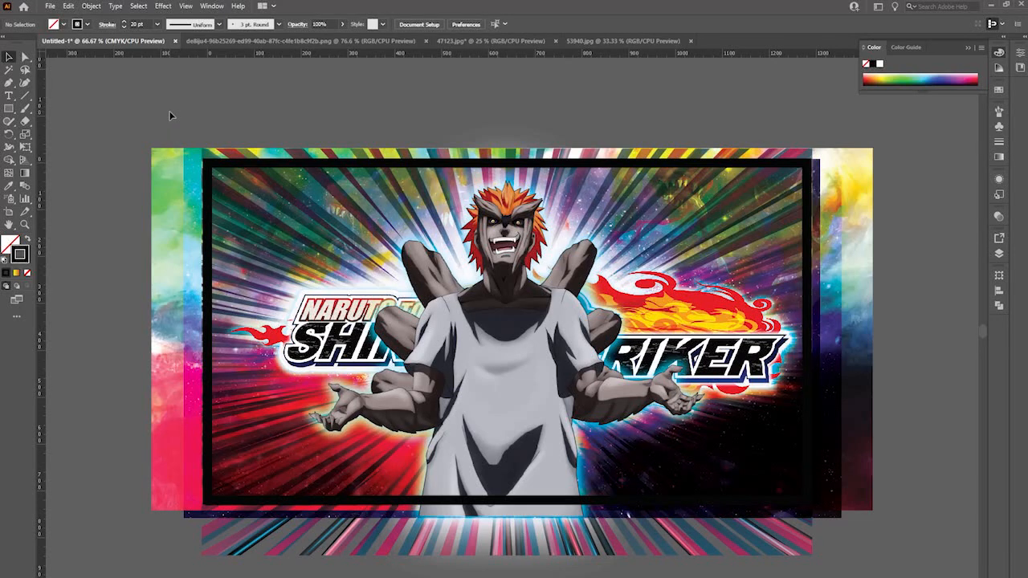
# Change the frame's stroke color from black to white and deselect it
pyautogui.click(246, 163)
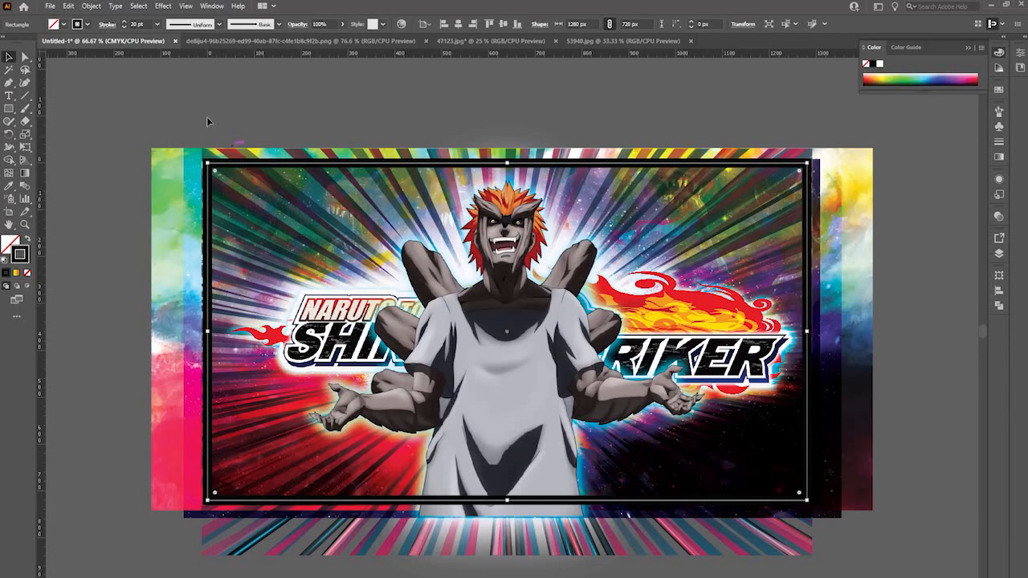
pyautogui.click(89, 27)
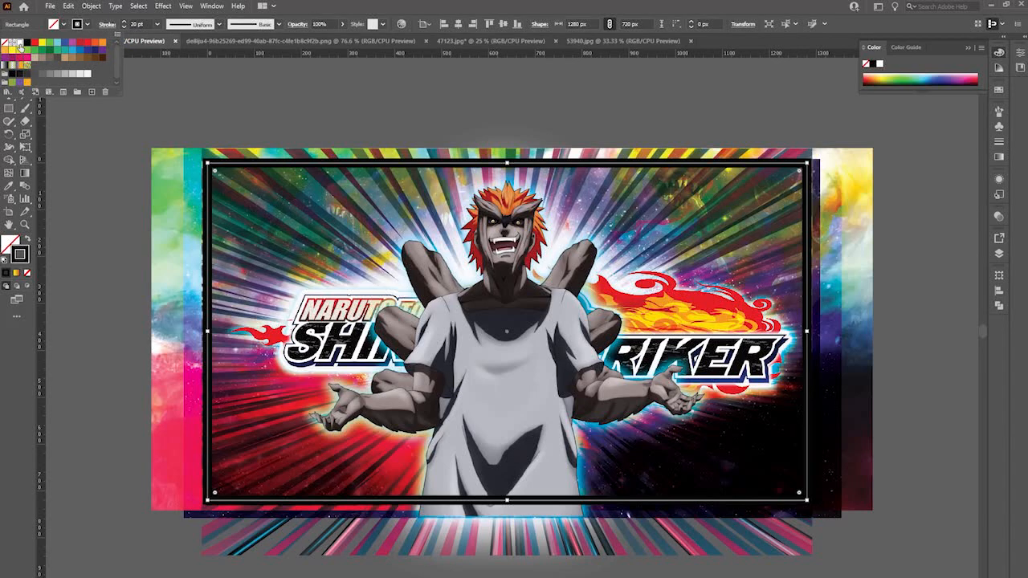
pyautogui.click(21, 47)
pyautogui.click(207, 113)
pyautogui.click(202, 117)
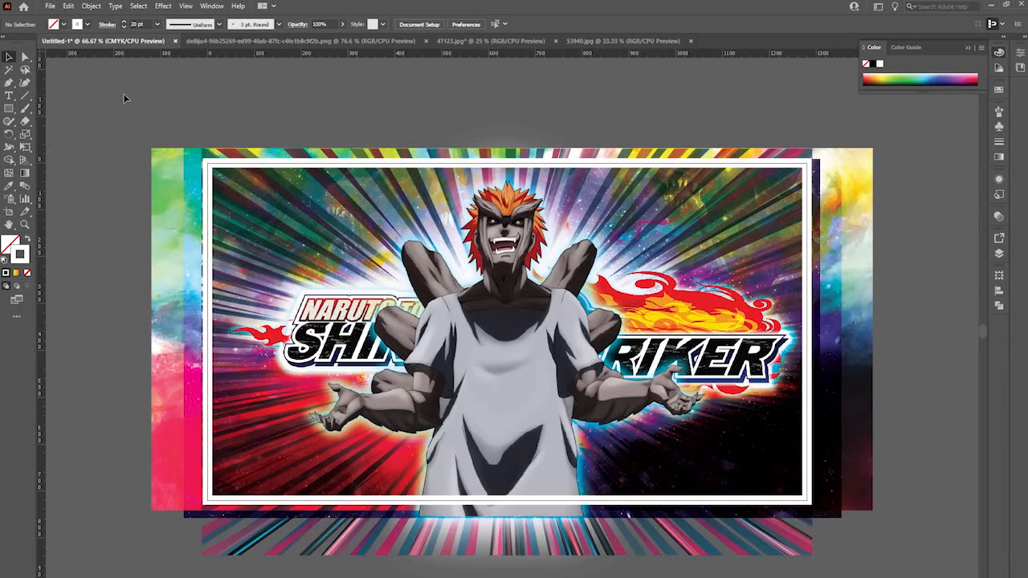
# Set the white frame's blending mode to Overlay and deselect it
pyautogui.click(203, 170)
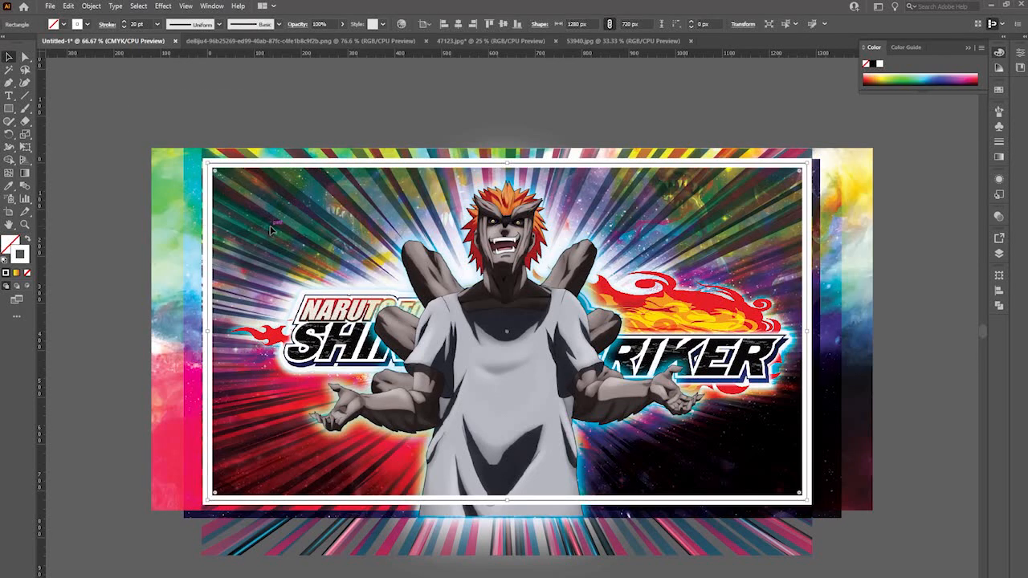
pyautogui.click(999, 217)
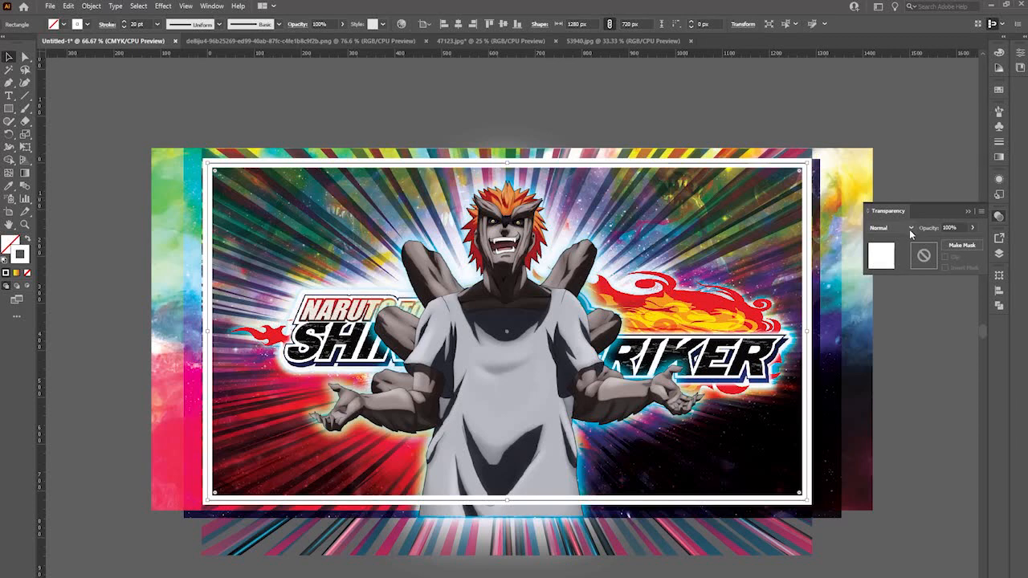
pyautogui.click(909, 228)
pyautogui.click(884, 330)
pyautogui.click(886, 332)
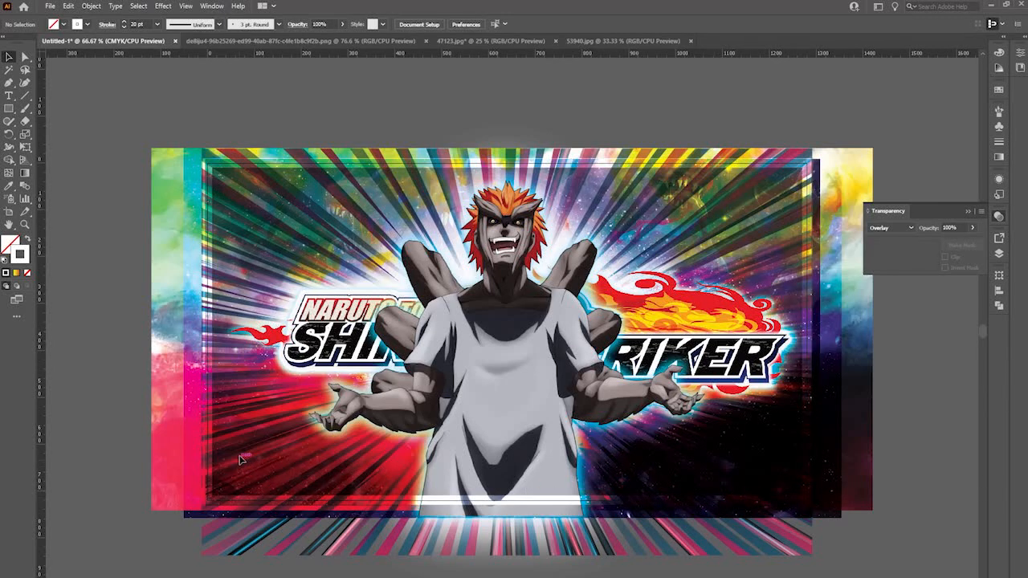
# Duplicate the Overlay frame in place, undoing and redoing the copy to compare the border's brightness
pyautogui.click(250, 212)
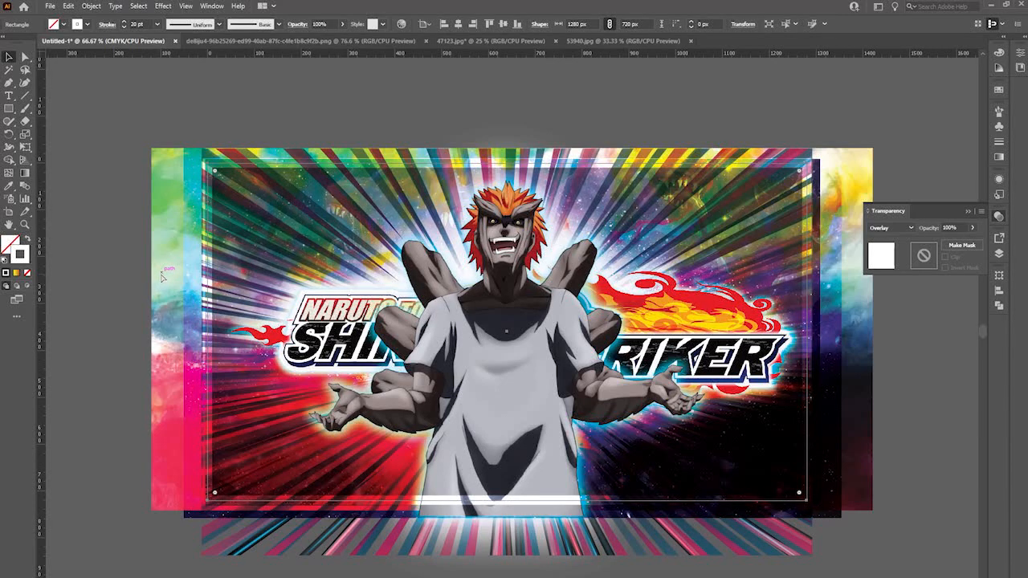
pyautogui.click(137, 235)
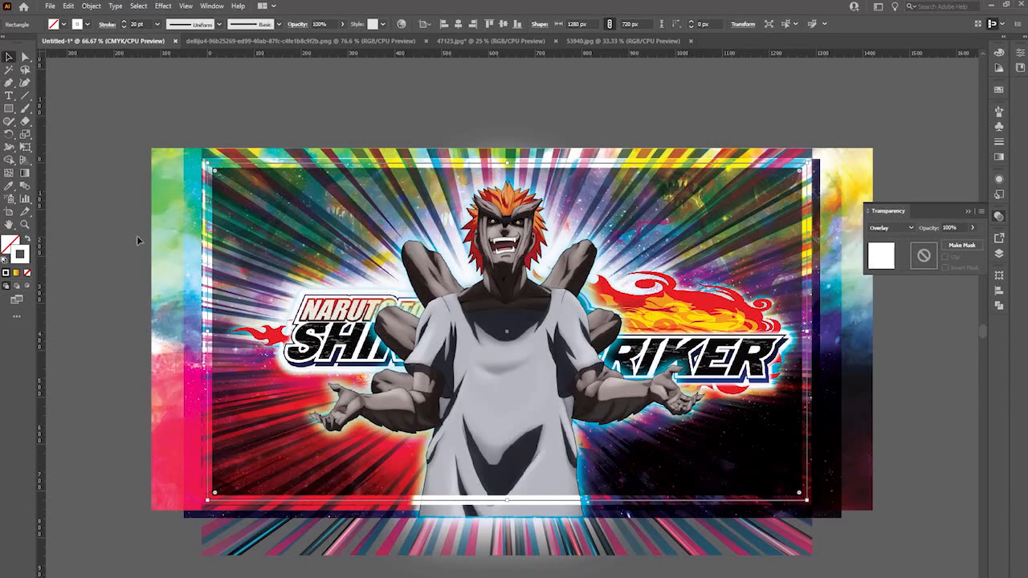
pyautogui.hotkey('ctrl', 'z')
pyautogui.click(843, 423)
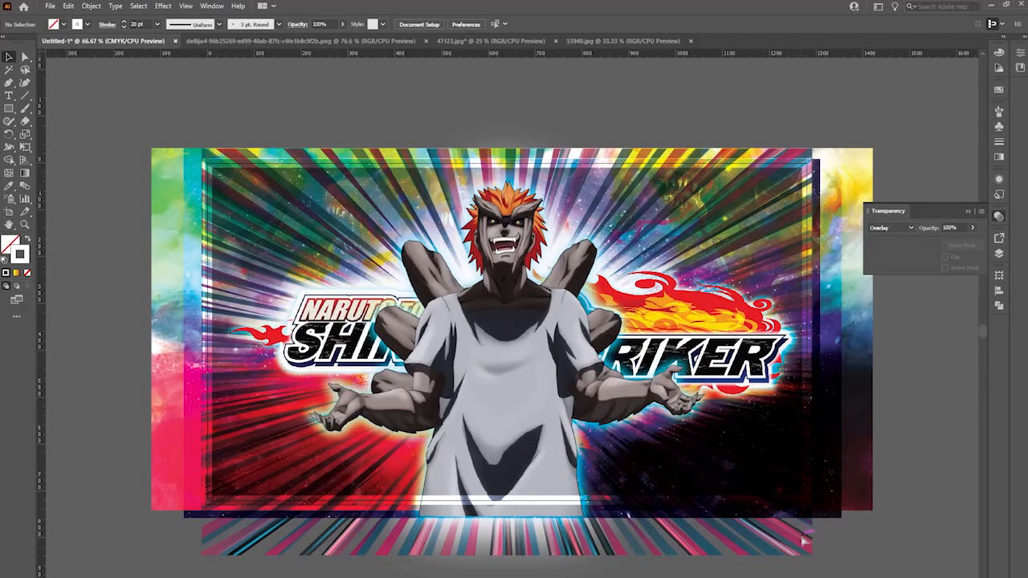
pyautogui.hotkey('ctrl', 'shift', 'z')
pyautogui.click(879, 478)
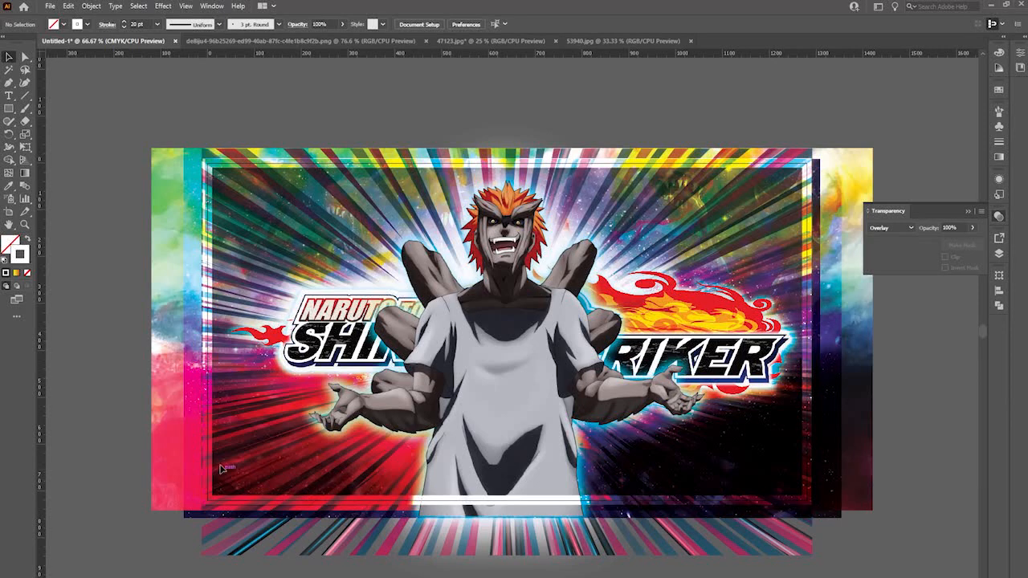
# Paste another copy of the Overlay frame directly in front and lock Layer 7
pyautogui.click(833, 379)
pyautogui.click(909, 414)
pyautogui.hotkey('ctrl', 'f')
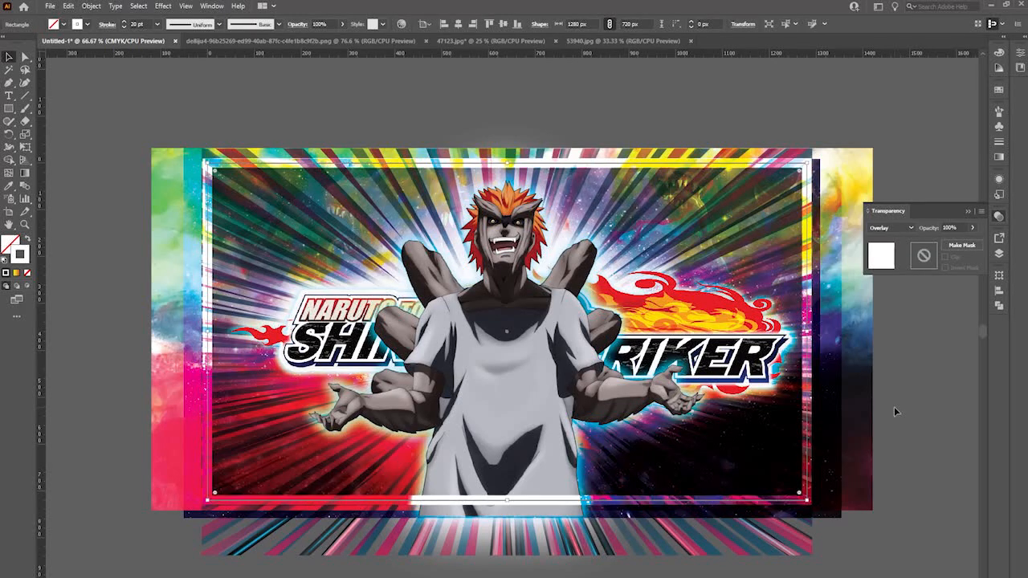
pyautogui.click(883, 438)
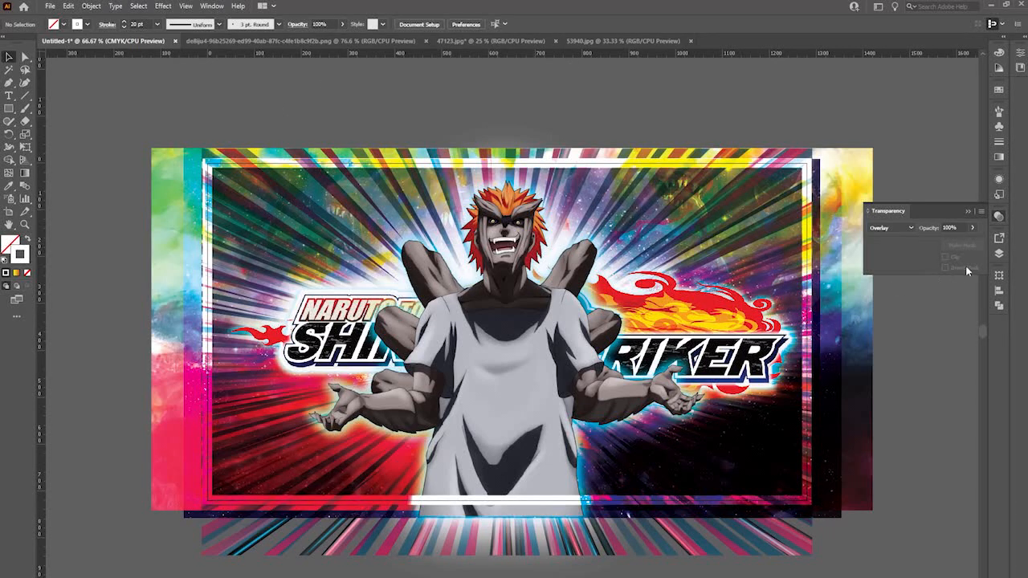
pyautogui.click(998, 253)
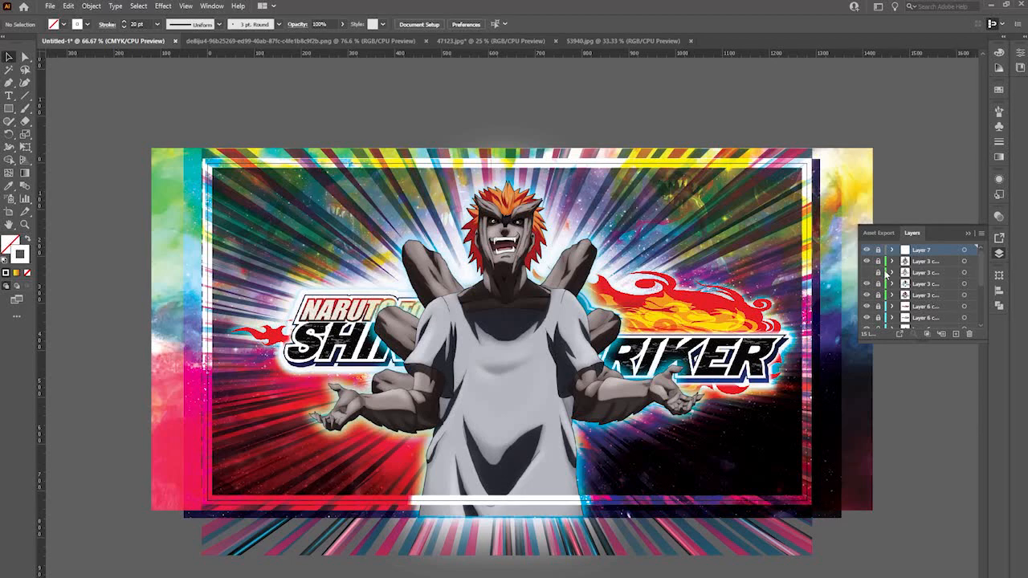
# Hide the second Layer 3 copy from the top to check its effect, and delete that layer with its artwork
pyautogui.click(867, 273)
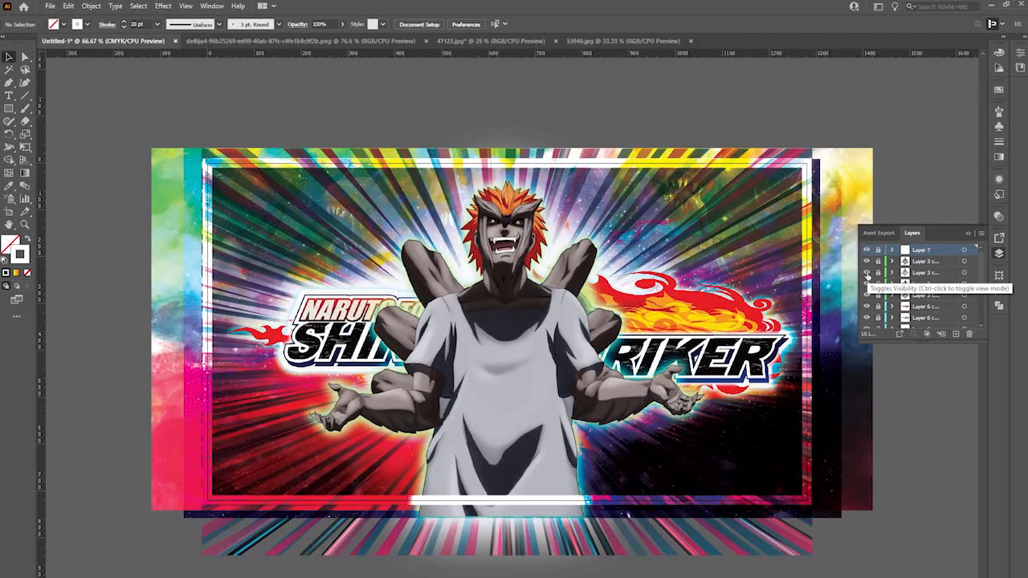
pyautogui.click(927, 277)
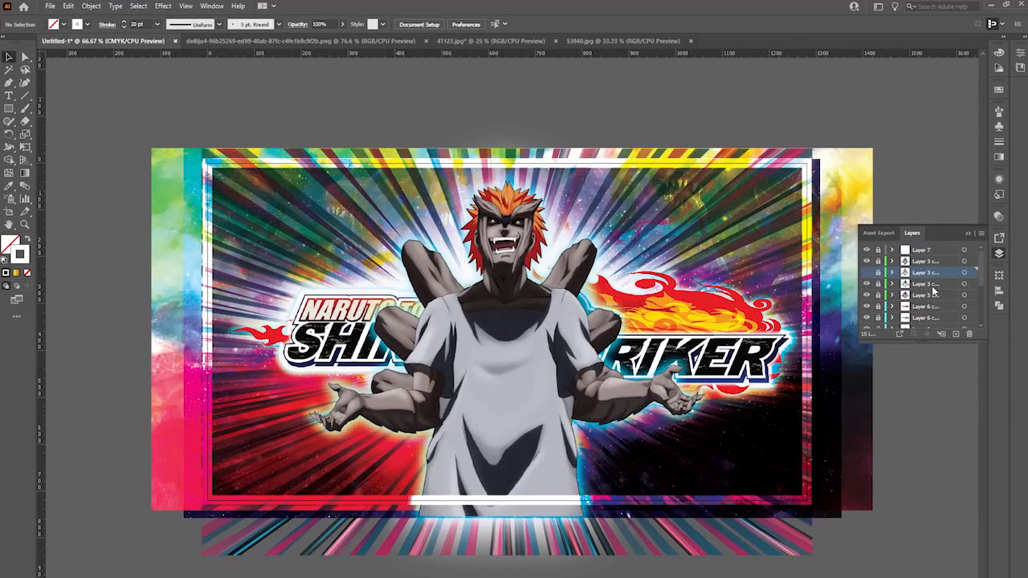
pyautogui.click(968, 333)
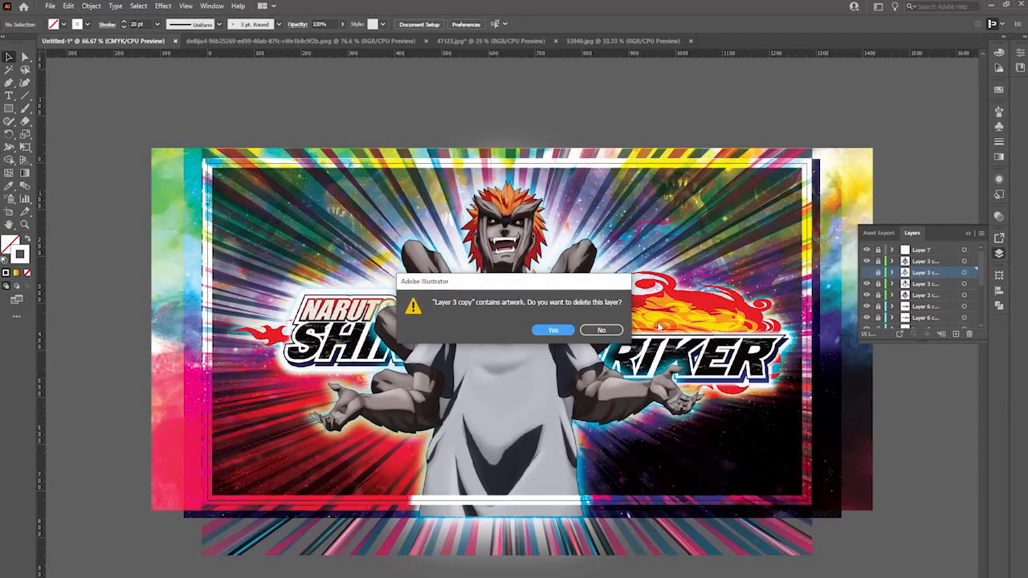
pyautogui.click(565, 331)
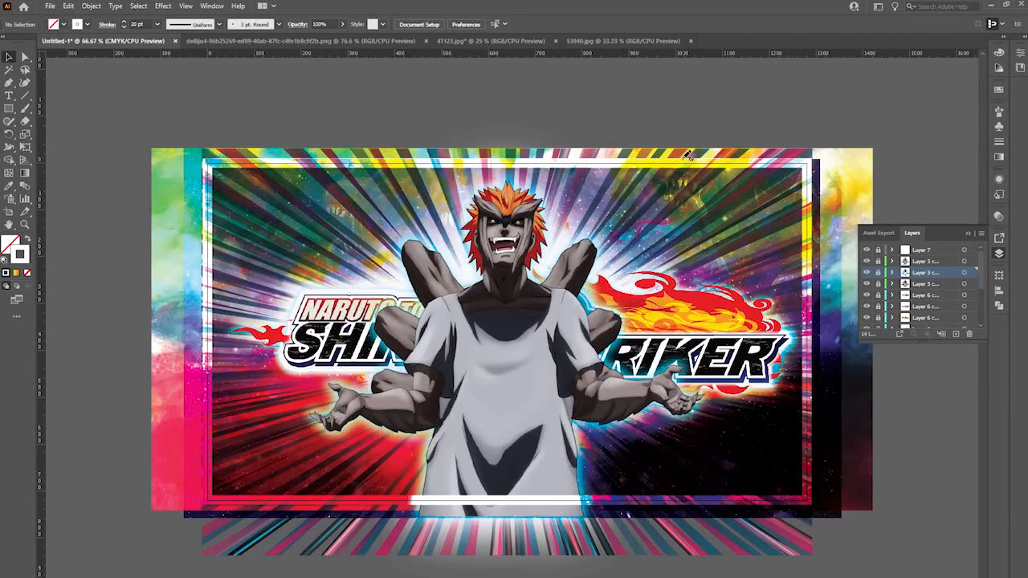
# Save the document as an Adobe Illustrator file named Thumbnail Tutorial Thumbnail with the Illustrator 2020 options, and collapse the layer list
pyautogui.click(49, 7)
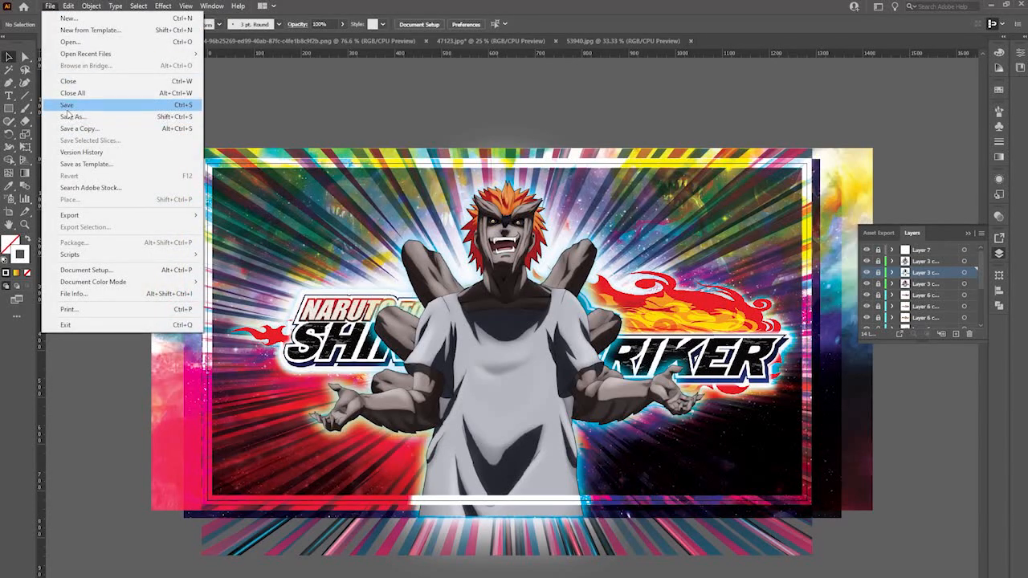
pyautogui.click(67, 106)
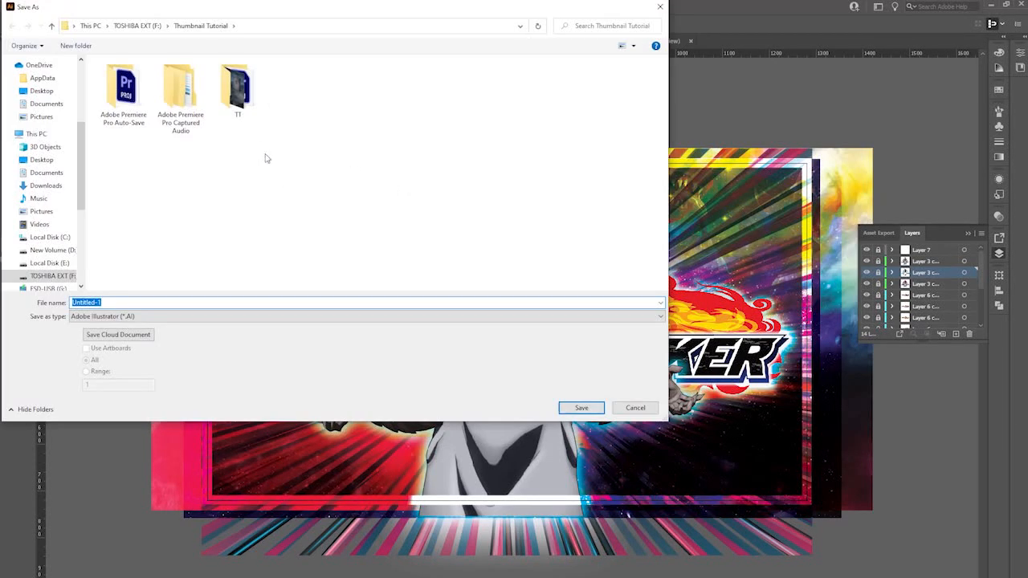
pyautogui.write('Thumbnail Tutorial Thumbnail')
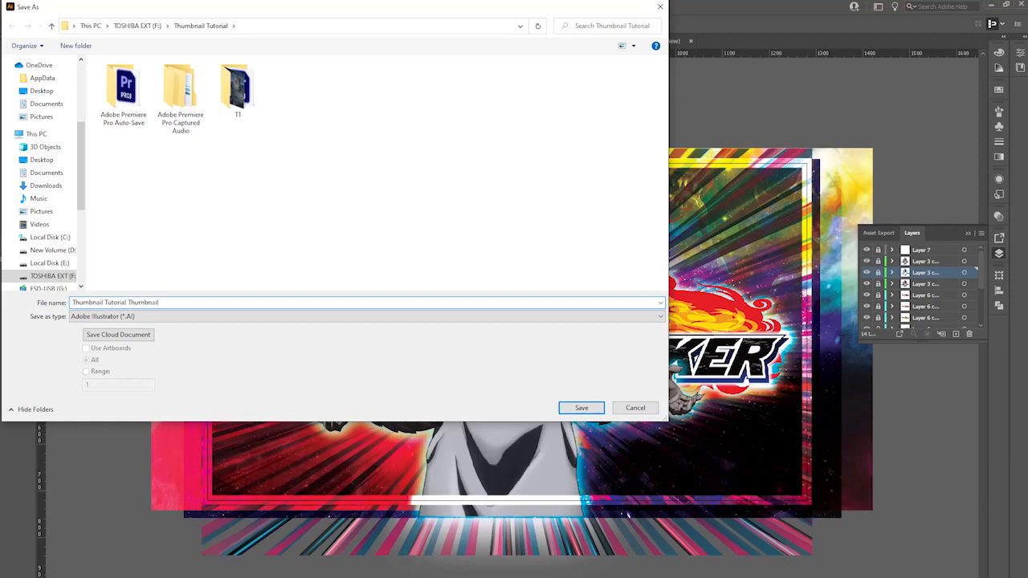
pyautogui.press('Return')
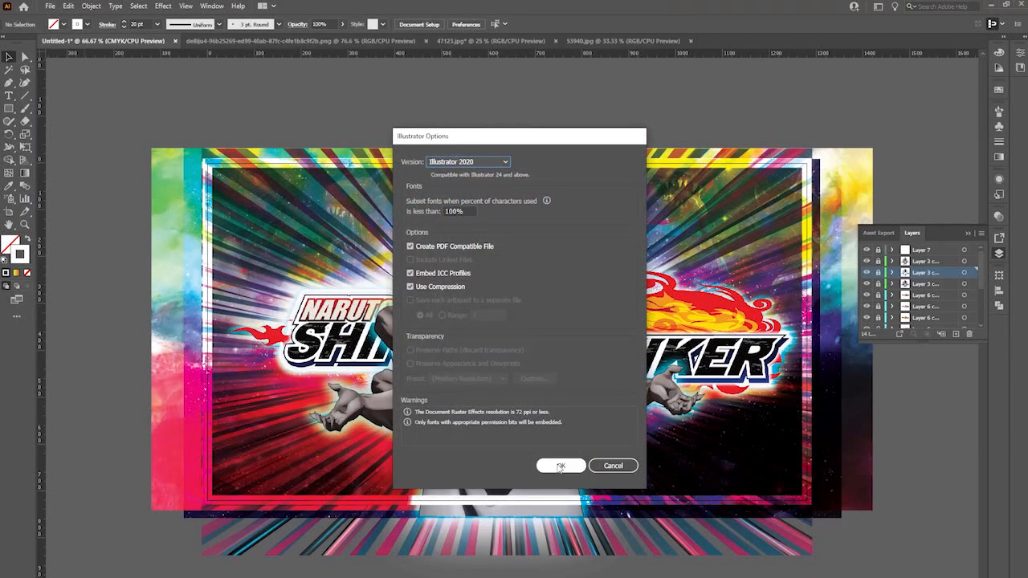
pyautogui.click(561, 466)
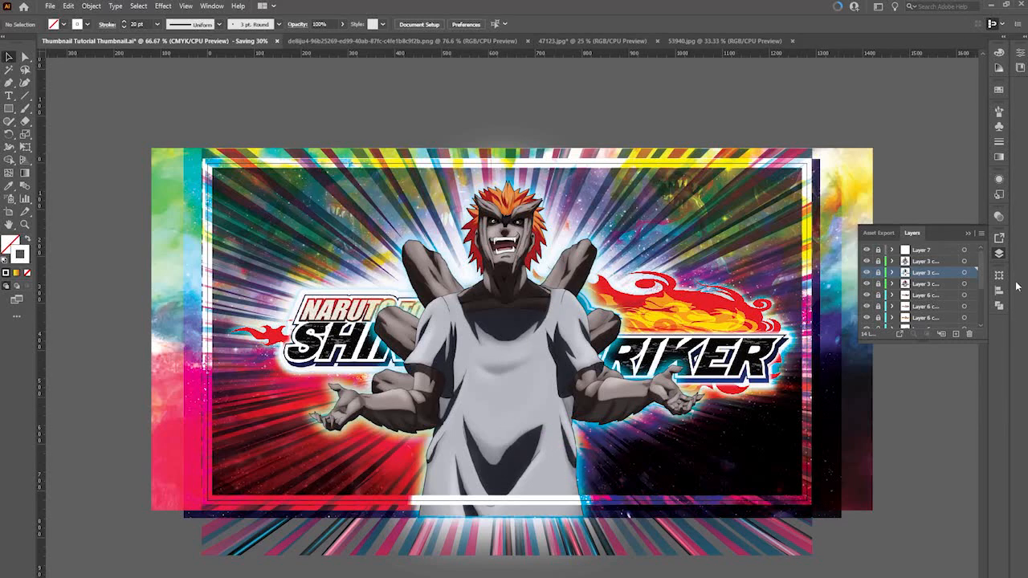
pyautogui.click(999, 253)
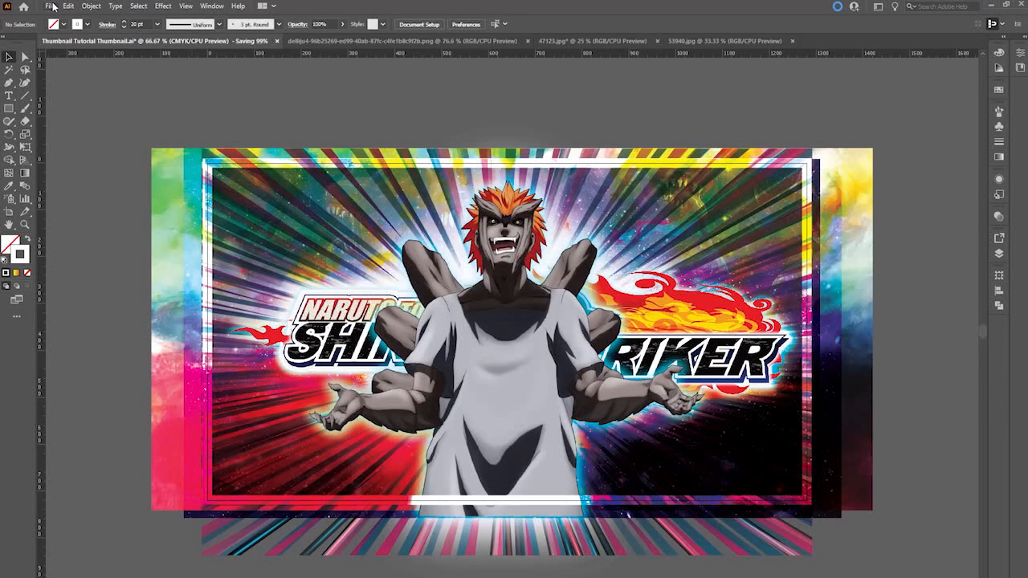
pyautogui.click(50, 6)
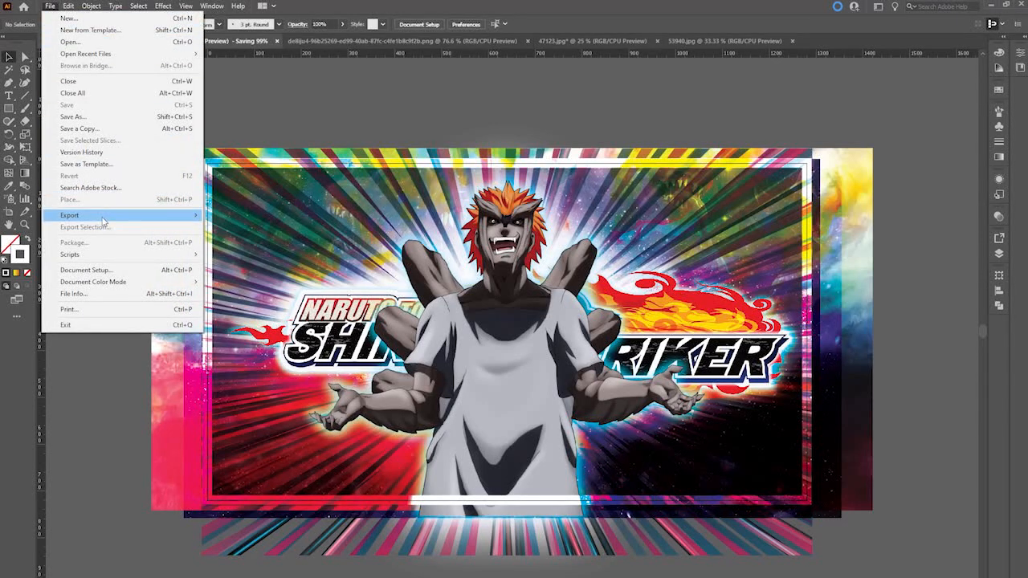
pyautogui.moveTo(103, 220)
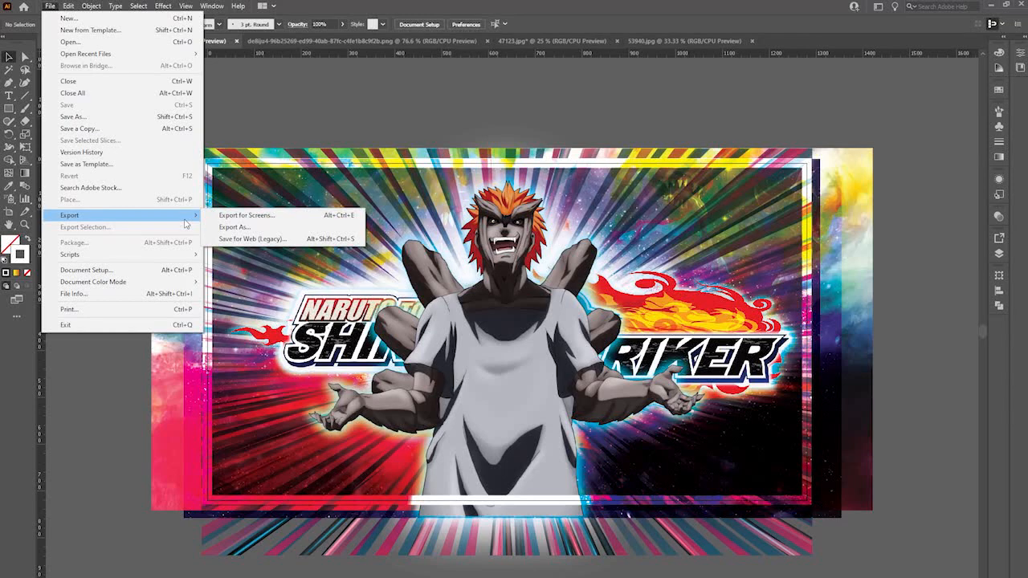
pyautogui.click(350, 164)
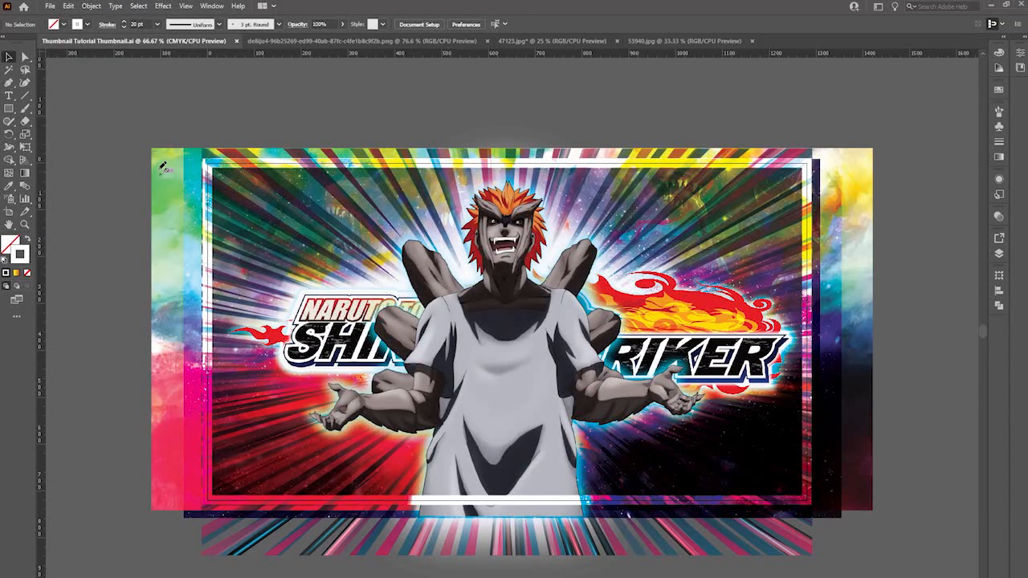
# Export the artwork with Save for Web as a JPEG named Thumbnail-Tutorial-Thumbnail in the Thumbnail Tutorial folder, and save the document again
pyautogui.click(48, 7)
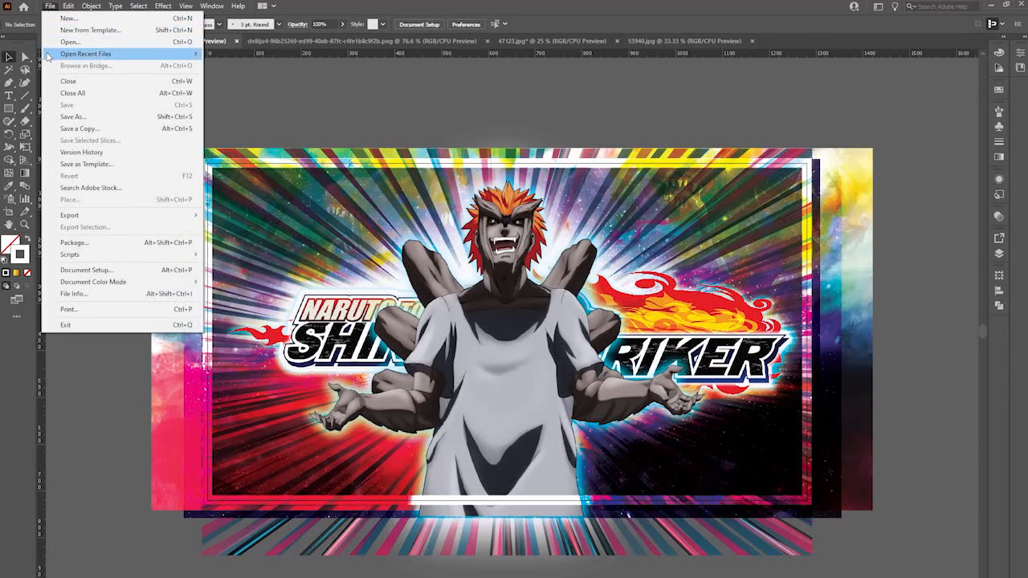
pyautogui.moveTo(107, 216)
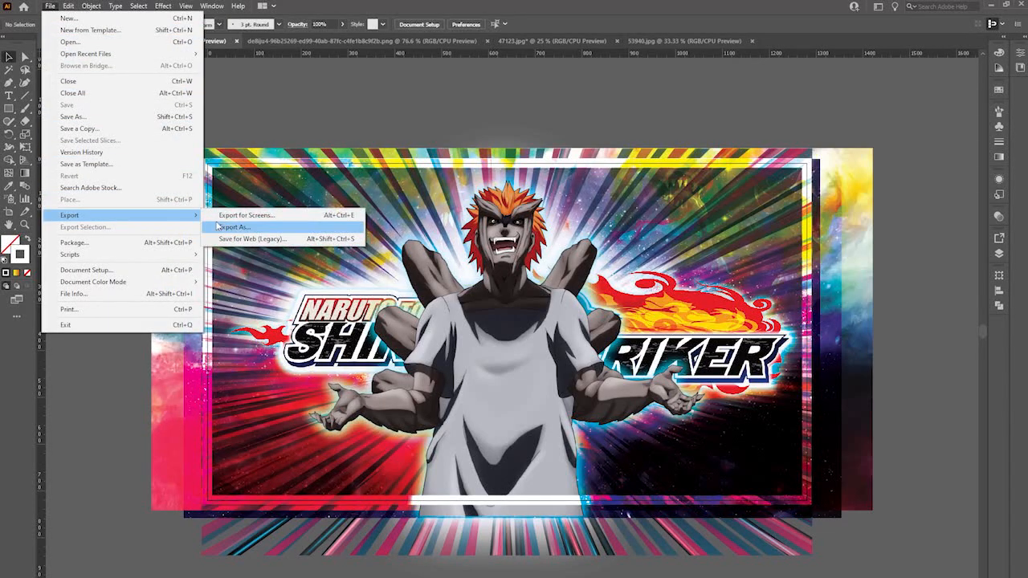
pyautogui.click(233, 241)
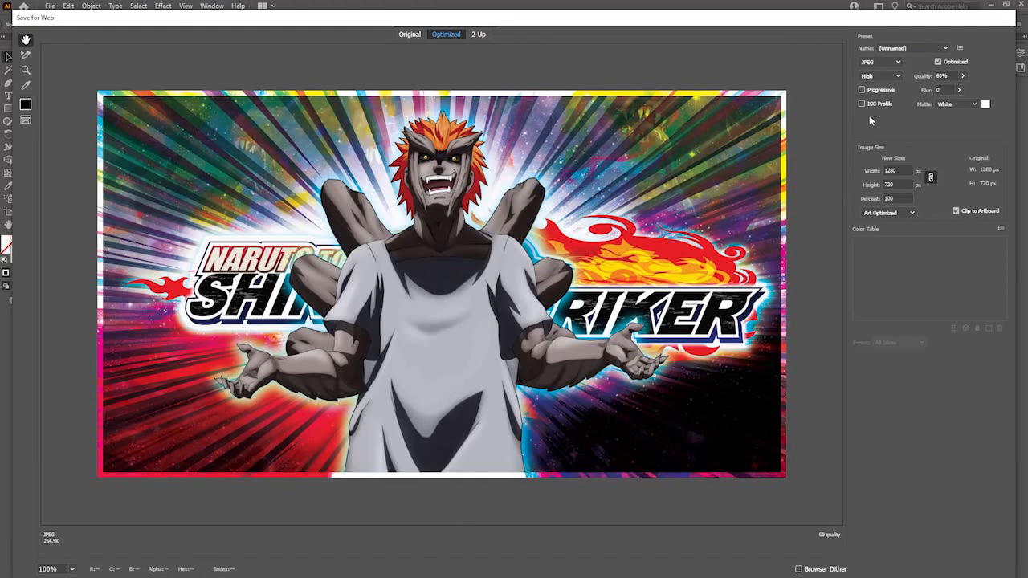
pyautogui.click(881, 63)
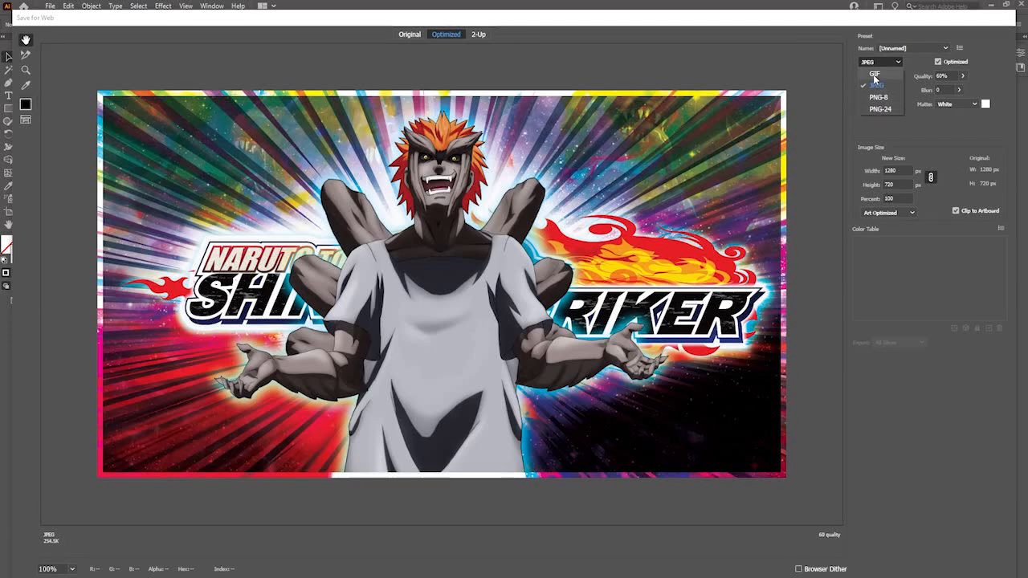
pyautogui.click(876, 85)
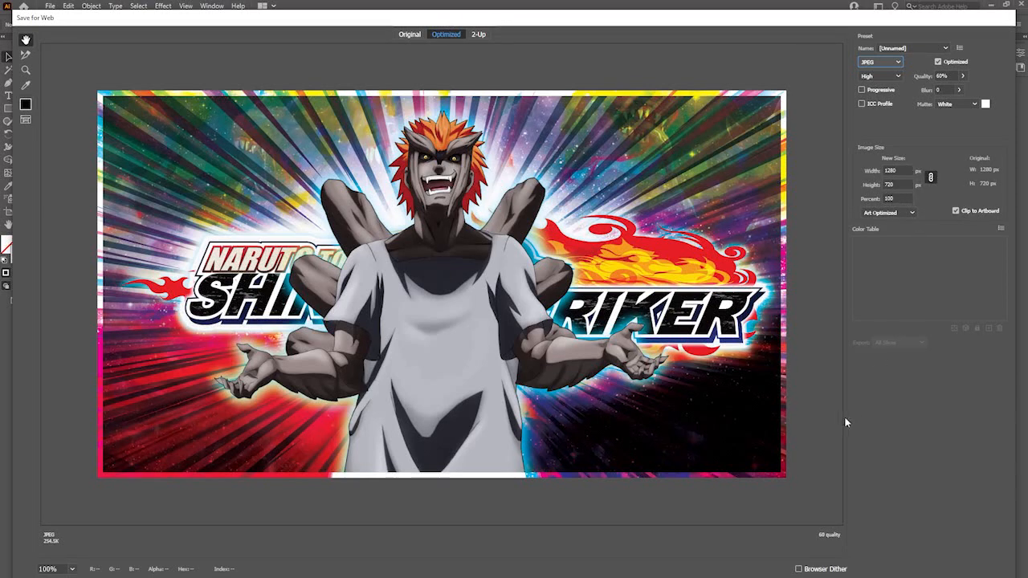
pyautogui.click(887, 577)
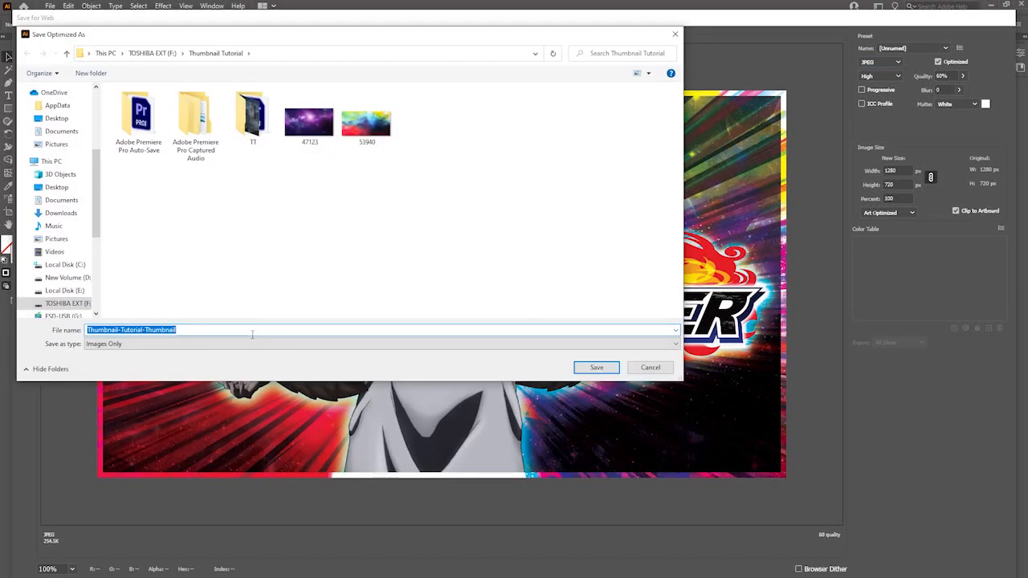
pyautogui.click(596, 372)
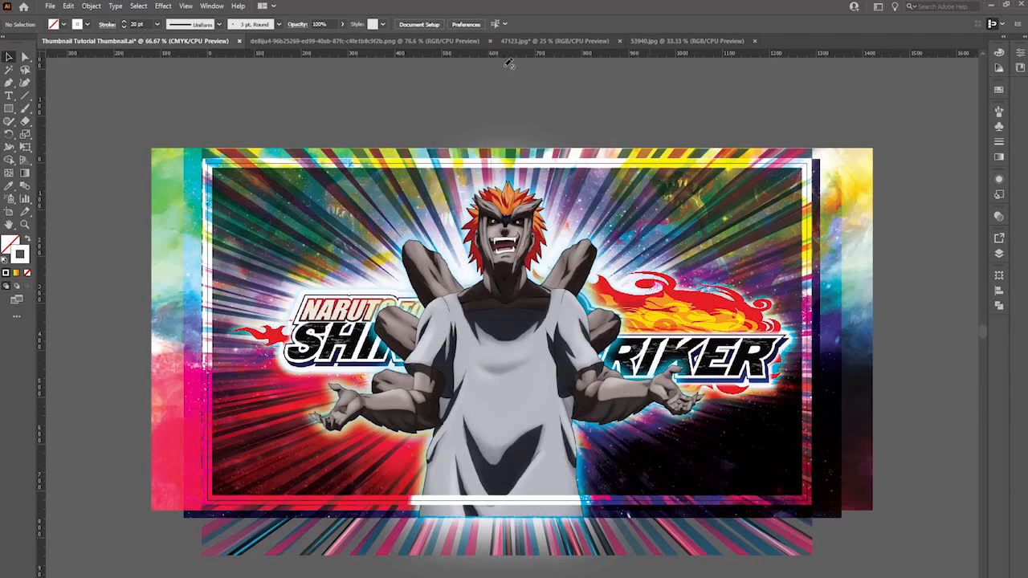
pyautogui.hotkey('ctrl', 's')
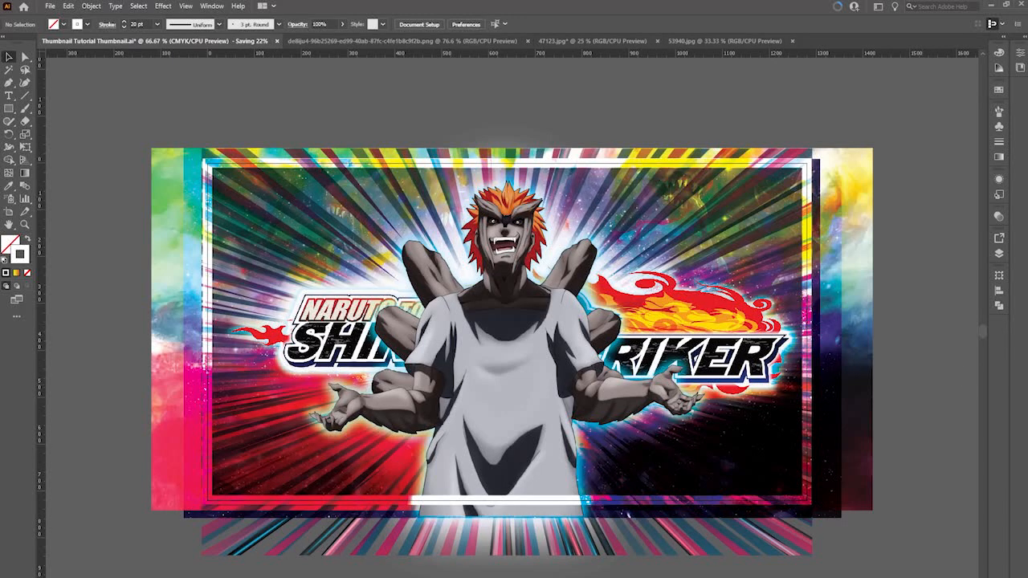